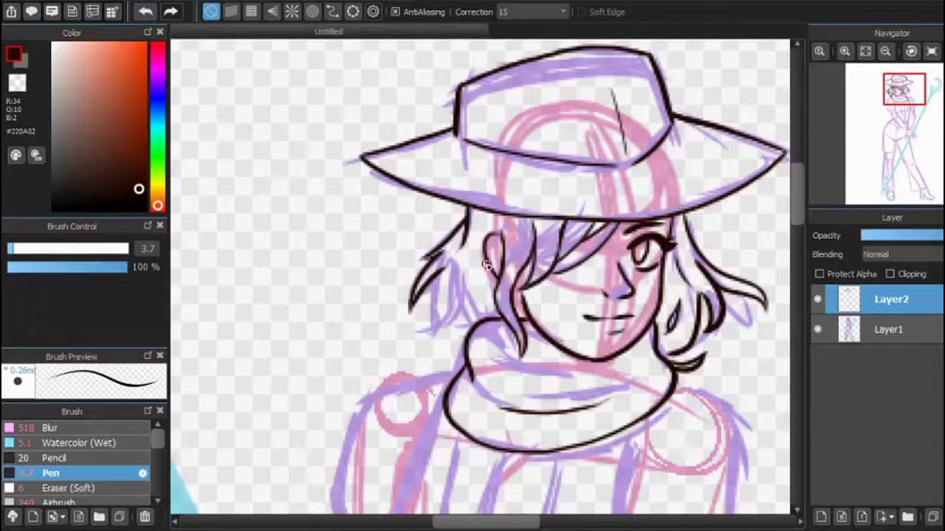
Redraw the inked hair strands hanging behind the ear beneath the hat brim
key(ctrl+z)
drag(446, 267, 421, 332)
key(ctrl+z)
mouse_move(465, 293)
mouse_down()
mouse_move(436, 332)
mouse_move(514, 275)
mouse_move(464, 285)
mouse_up()
key(h)
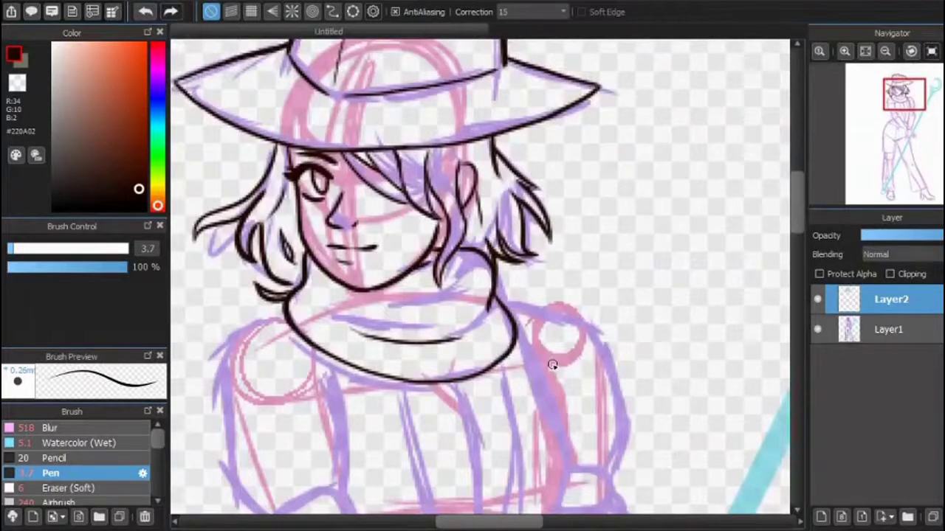
Ink the puffed upper sleeve and elbow band of the arm farther from the staff
click(885, 51)
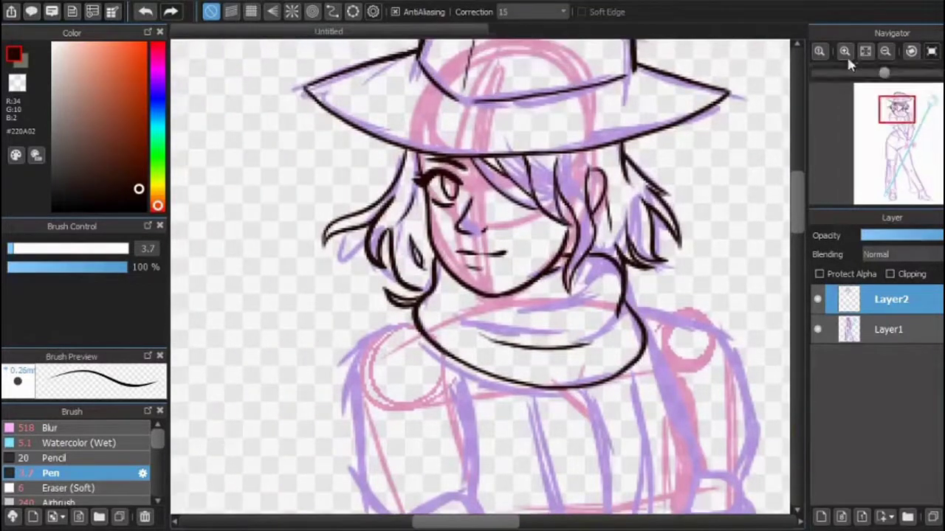
click(844, 51)
mouse_move(338, 150)
mouse_down()
mouse_move(322, 341)
mouse_move(331, 391)
mouse_up()
drag(459, 241, 472, 369)
scroll(472, 370, down, 3)
mouse_move(376, 283)
mouse_down()
mouse_move(393, 332)
mouse_move(406, 269)
mouse_move(474, 244)
mouse_move(487, 292)
mouse_up()
Ink the outer edge of the crossing forearm from the elbow band down toward the wrist
scroll(801, 249, down, 4)
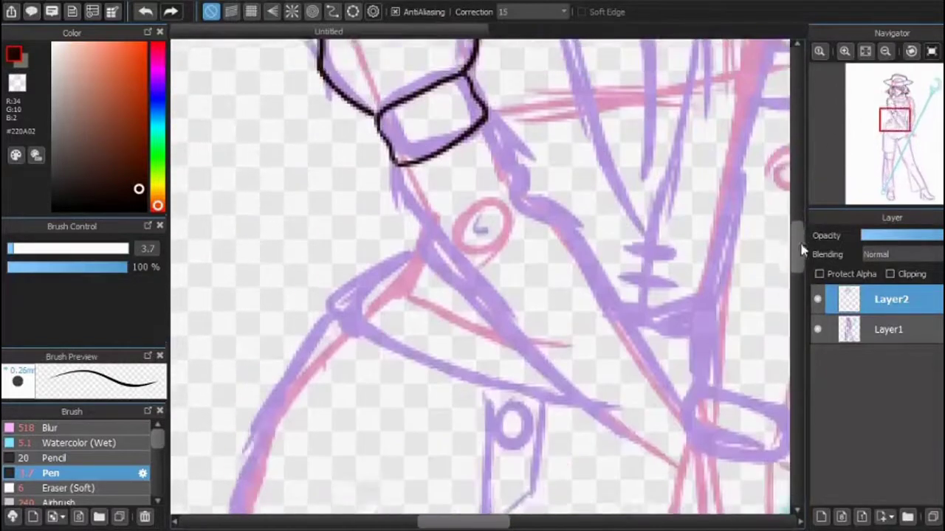
key(ctrl+alt+Right)
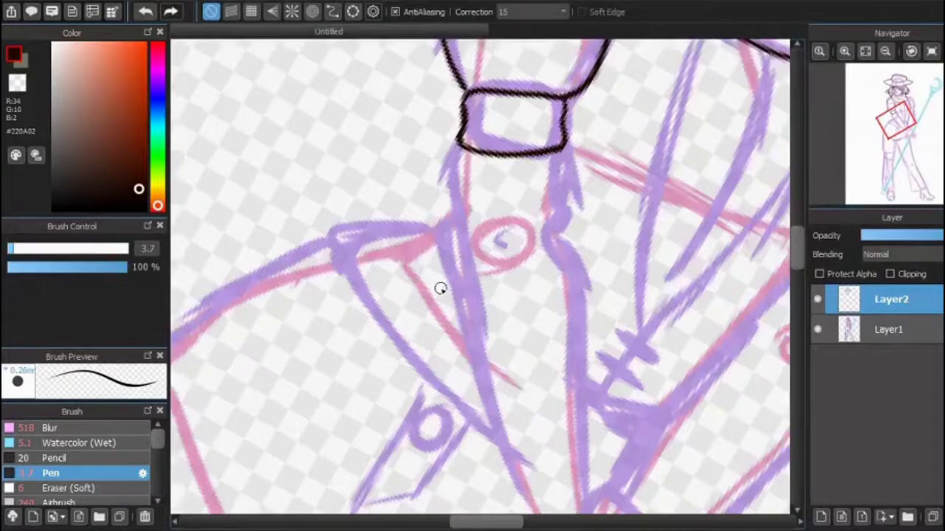
key(ctrl+z)
mouse_move(454, 152)
mouse_down()
mouse_move(460, 211)
mouse_move(448, 212)
mouse_move(469, 355)
mouse_up()
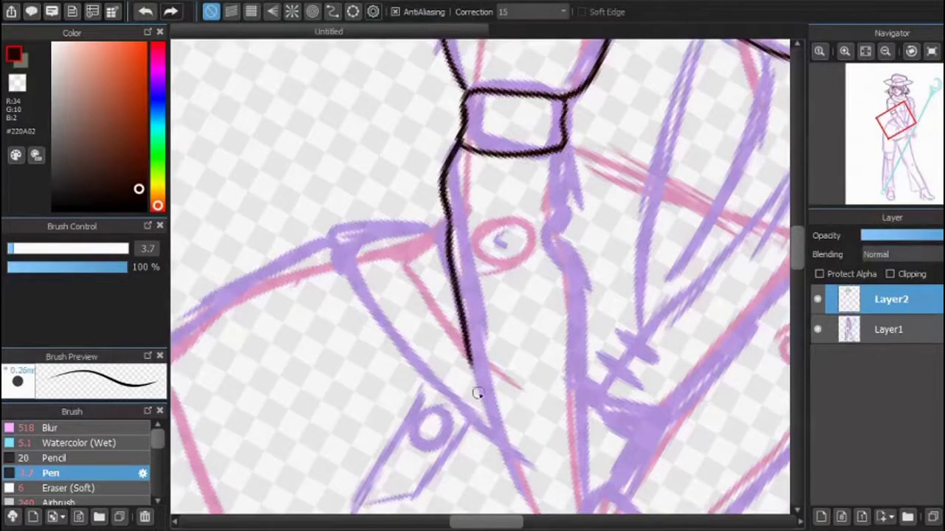
scroll(472, 295, down, 5)
drag(468, 160, 552, 361)
Ink the inner edge of the crossing forearm, with bumpy sleeve folds just below the elbow band
drag(493, 82, 454, 164)
key(ctrl+z)
mouse_move(491, 85)
mouse_down()
mouse_move(411, 182)
mouse_move(294, 375)
mouse_up()
scroll(586, 185, left, 2)
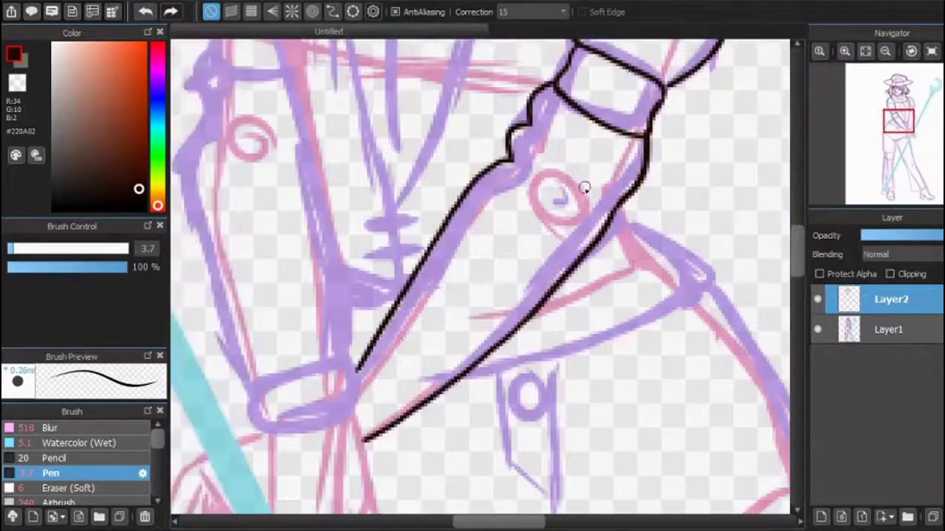
Ink the two converging front edges of the top below the scarf, with the small clasps where they meet
scroll(448, 253, down, 3)
scroll(448, 253, up, 3)
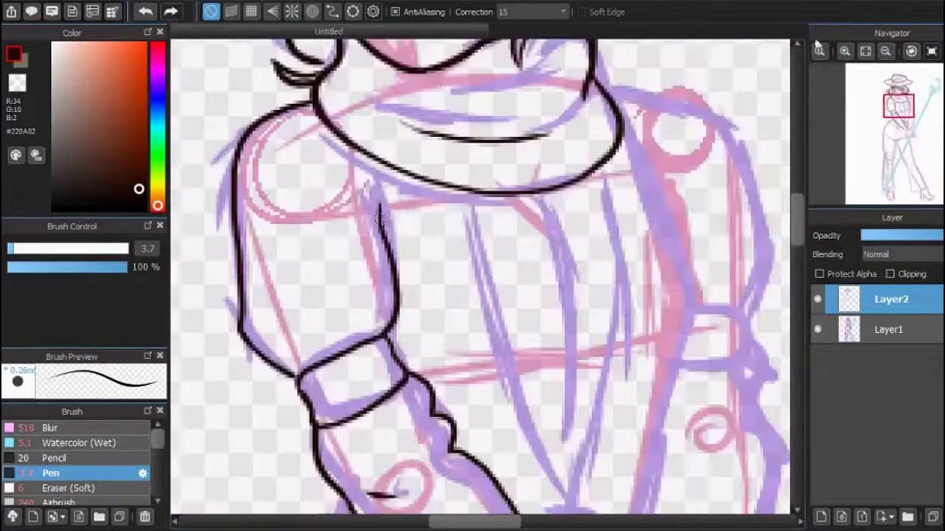
scroll(801, 258, down, 5)
scroll(799, 258, up, 3)
mouse_move(899, 120)
mouse_down()
mouse_move(910, 127)
mouse_move(902, 125)
mouse_up()
scroll(416, 127, down, 1)
drag(416, 127, 499, 359)
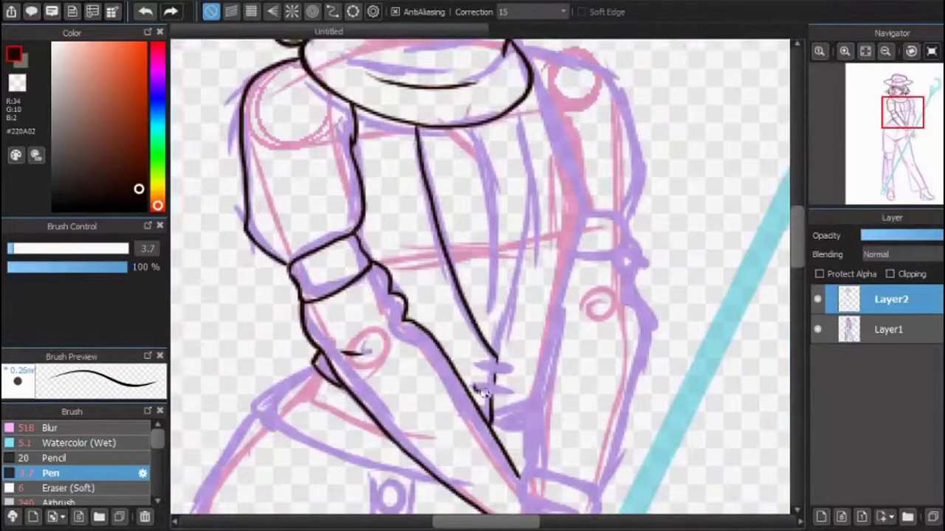
scroll(613, 280, up, 4)
mouse_move(508, 183)
mouse_down()
mouse_move(532, 276)
mouse_move(489, 447)
mouse_up()
Ink the staff-side edge of the torso and the curved fold inside the chest opening
key(h)
mouse_move(435, 175)
mouse_down()
mouse_move(380, 284)
mouse_move(414, 450)
mouse_up()
scroll(413, 450, down, 3)
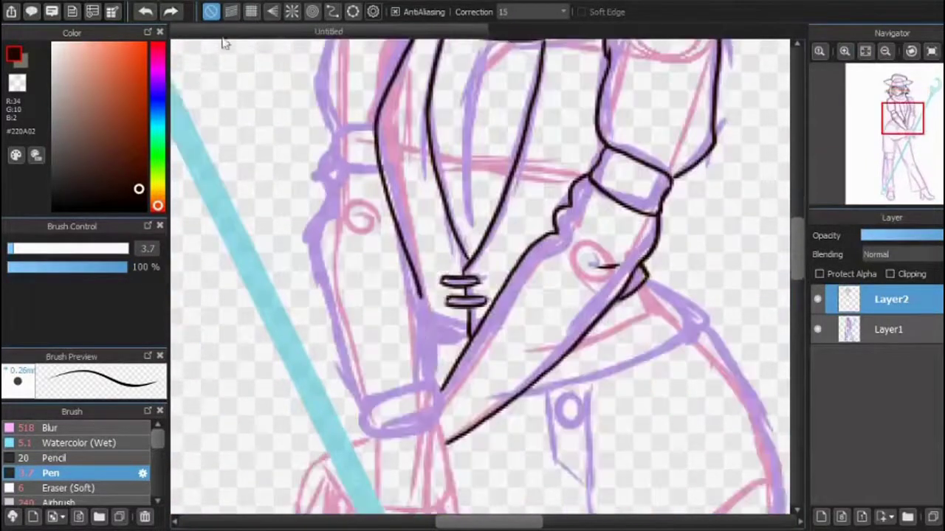
scroll(414, 295, up, 3)
mouse_move(487, 225)
mouse_down()
mouse_move(462, 396)
mouse_move(460, 306)
mouse_move(487, 225)
mouse_up()
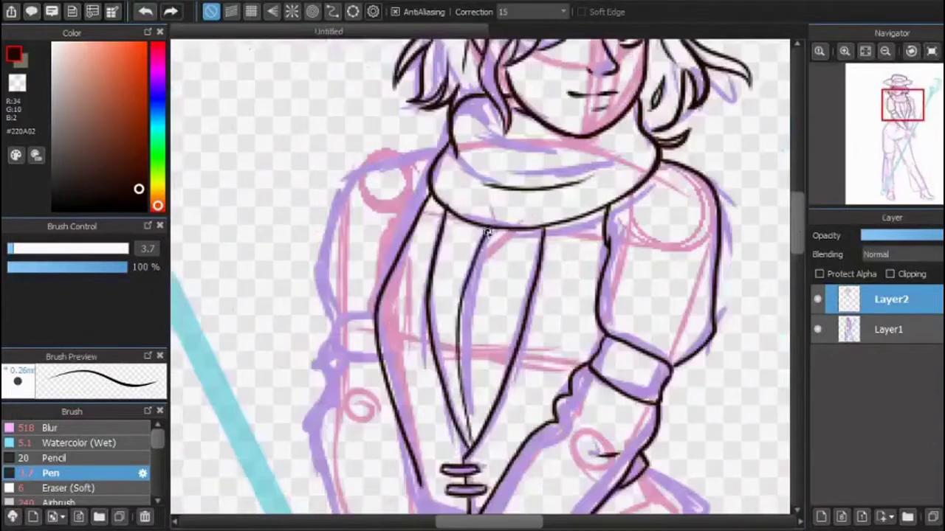
Ink the sleeve and forearm of the staff-side arm down to the wrist
scroll(491, 516, down, 3)
mouse_move(458, 144)
mouse_down()
mouse_move(401, 301)
mouse_move(417, 347)
mouse_up()
key(h)
drag(502, 359, 548, 325)
scroll(606, 187, down, 3)
key(ctrl+z)
mouse_move(550, 230)
mouse_down()
mouse_move(555, 268)
mouse_move(521, 469)
mouse_up()
Ink the wrist cuff with its small round button on the staff-side arm
scroll(520, 465, down, 2)
click(146, 12)
drag(456, 273, 446, 369)
mouse_move(455, 271)
mouse_down()
mouse_move(448, 311)
mouse_move(422, 282)
mouse_move(417, 243)
mouse_up()
mouse_move(757, 93)
mouse_down()
mouse_move(440, 293)
mouse_move(422, 346)
mouse_move(428, 408)
mouse_up()
scroll(771, 242, down, 3)
Ink the hand below the buttoned cuff, including its pointed fingers
key(h)
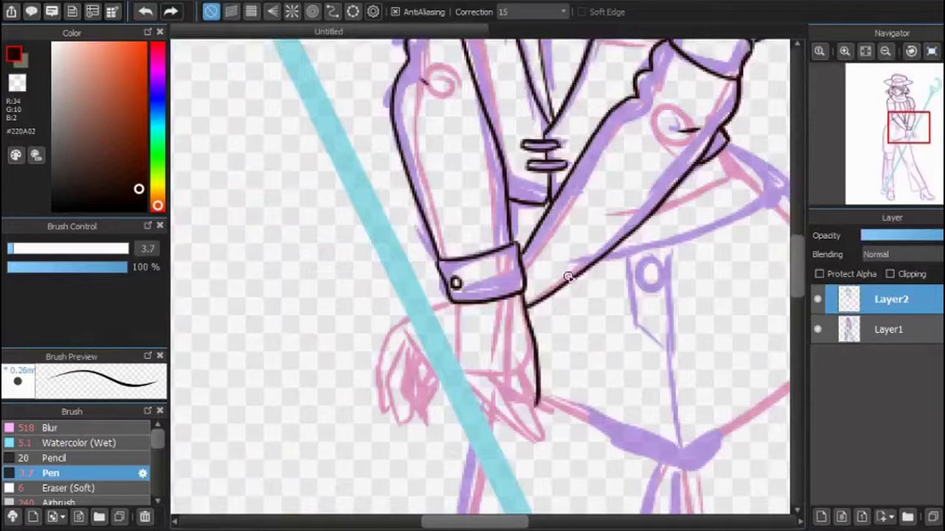
key(h)
key(h)
mouse_move(454, 301)
mouse_down()
mouse_move(471, 398)
mouse_move(535, 439)
mouse_move(520, 364)
mouse_up()
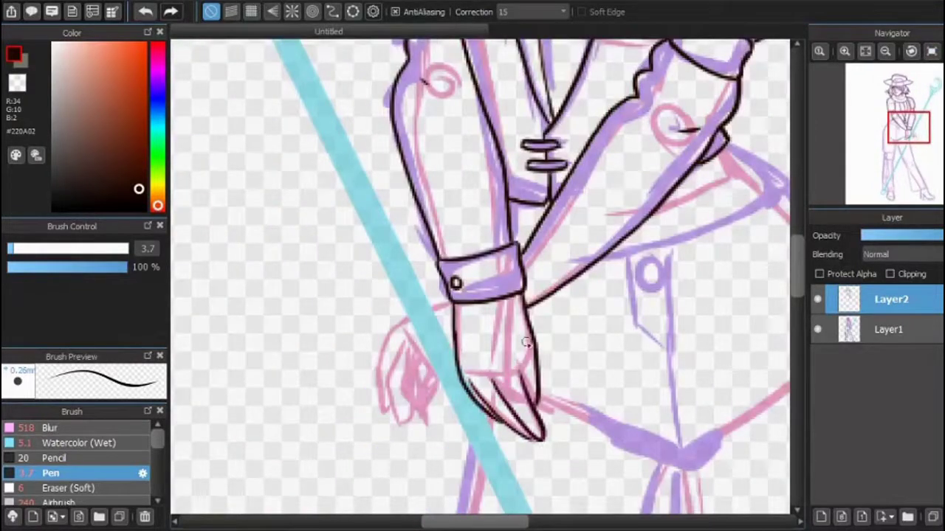
Ink the second hand reaching past the staff, with its curled, separated fingers
key(h)
scroll(802, 253, up, 3)
scroll(803, 252, down, 1)
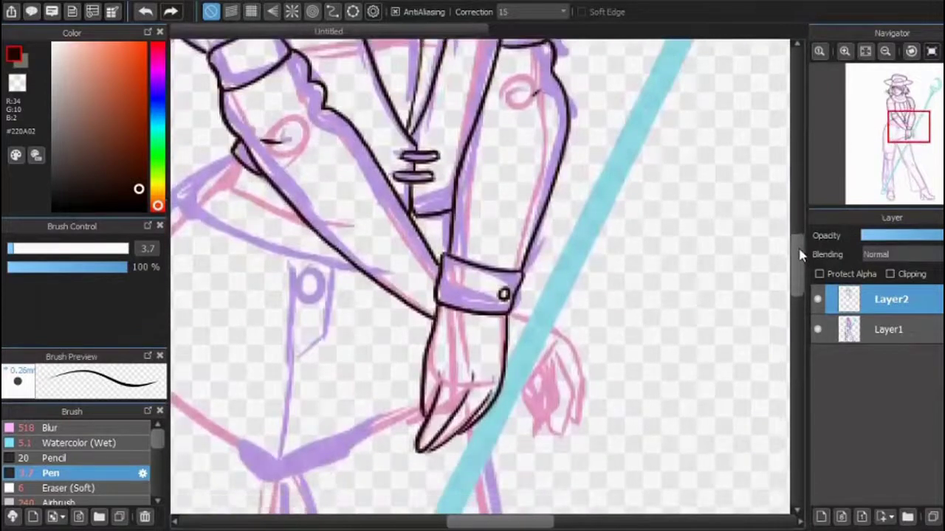
scroll(802, 252, down, 2)
key(h)
mouse_move(454, 289)
mouse_down()
mouse_move(414, 304)
mouse_move(381, 401)
mouse_up()
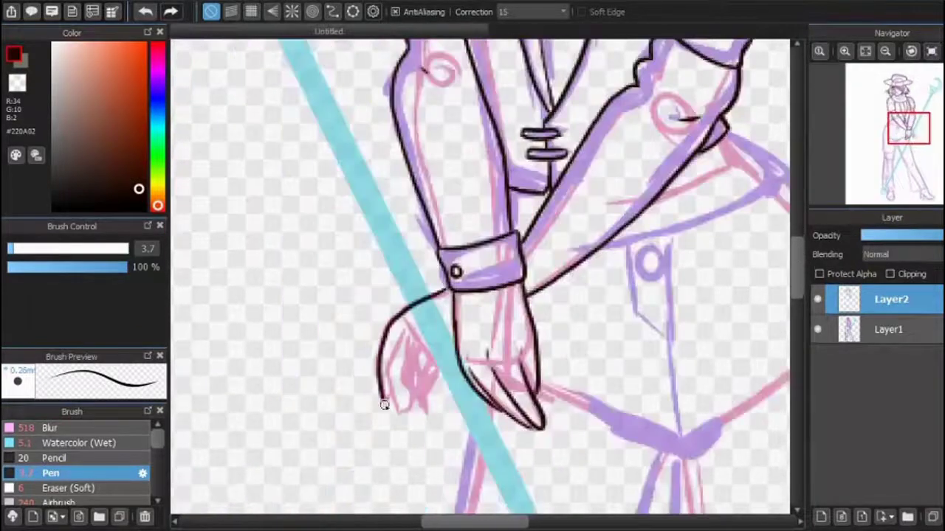
drag(406, 325, 396, 410)
drag(409, 330, 427, 404)
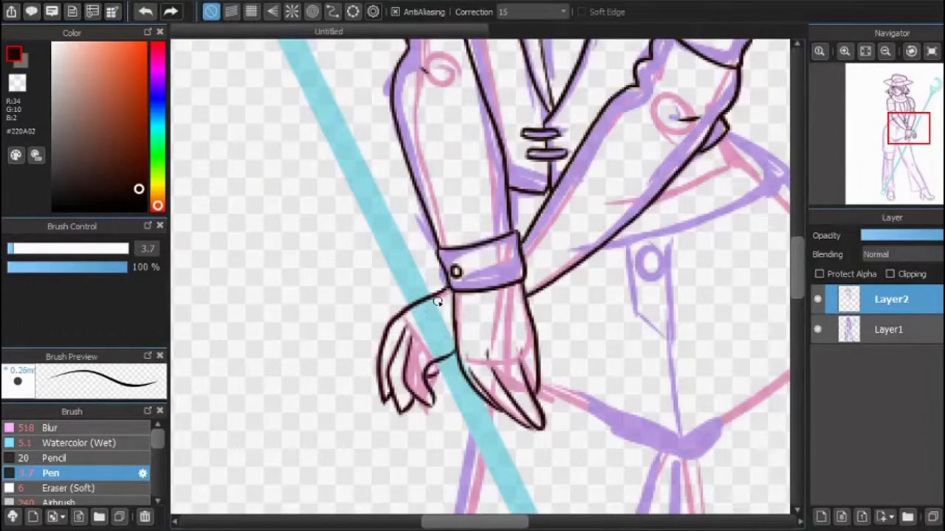
Ink the waist outline and the curved lower edge of the waistband running under the crossing forearm
key(h)
scroll(379, 169, left, 5)
mouse_move(421, 130)
mouse_down()
mouse_move(395, 135)
mouse_move(363, 172)
mouse_up()
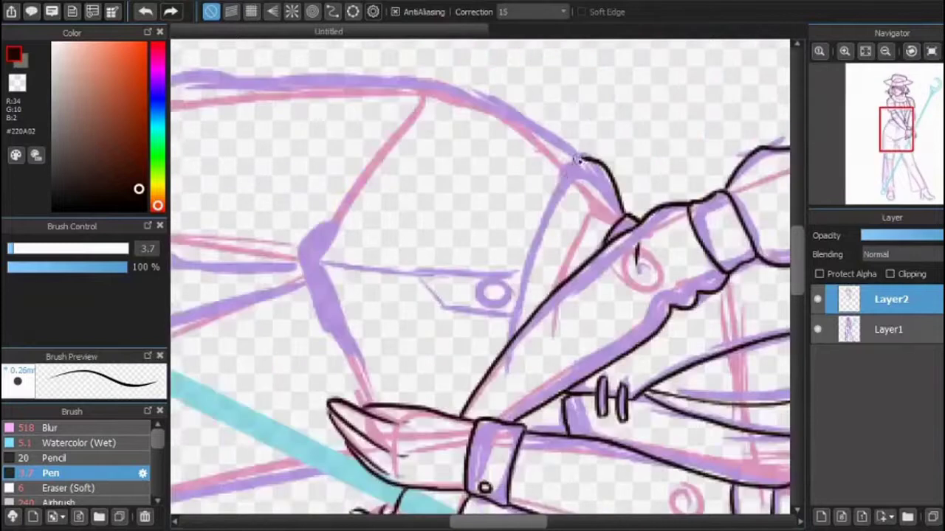
drag(580, 156, 520, 338)
Ink the hip and both sides of the standing leg's thigh, ending in the gathered fabric above the knee
scroll(493, 397, up, 3)
drag(411, 177, 392, 359)
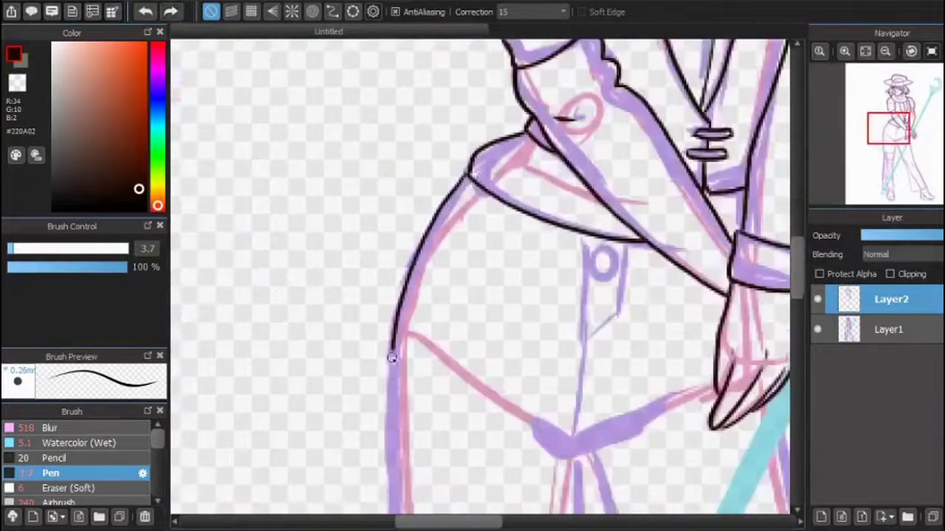
scroll(392, 359, down, 4)
mouse_move(395, 194)
mouse_down()
mouse_move(397, 323)
mouse_move(413, 339)
mouse_up()
key(h)
drag(377, 225, 402, 383)
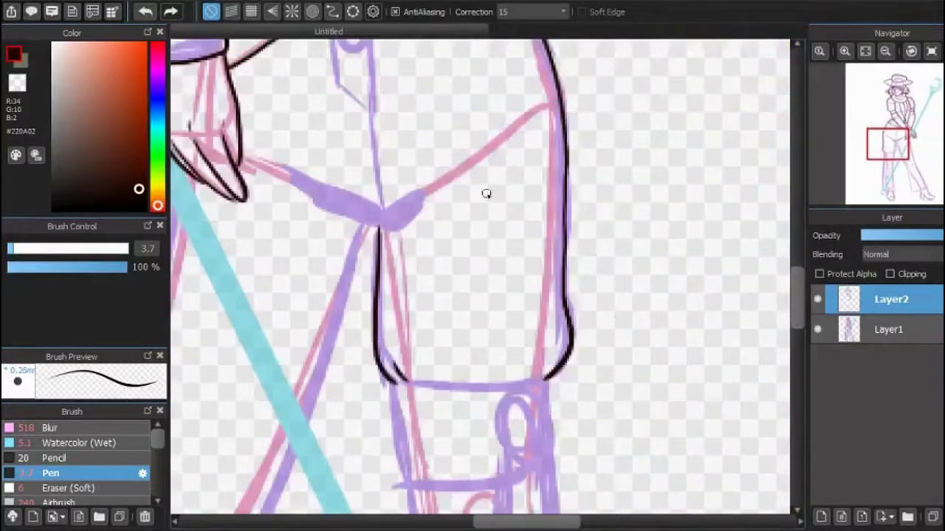
Ink the creases meeting at the crotch and the trouser fly with its buttoned tab
drag(531, 117, 467, 170)
drag(277, 168, 371, 220)
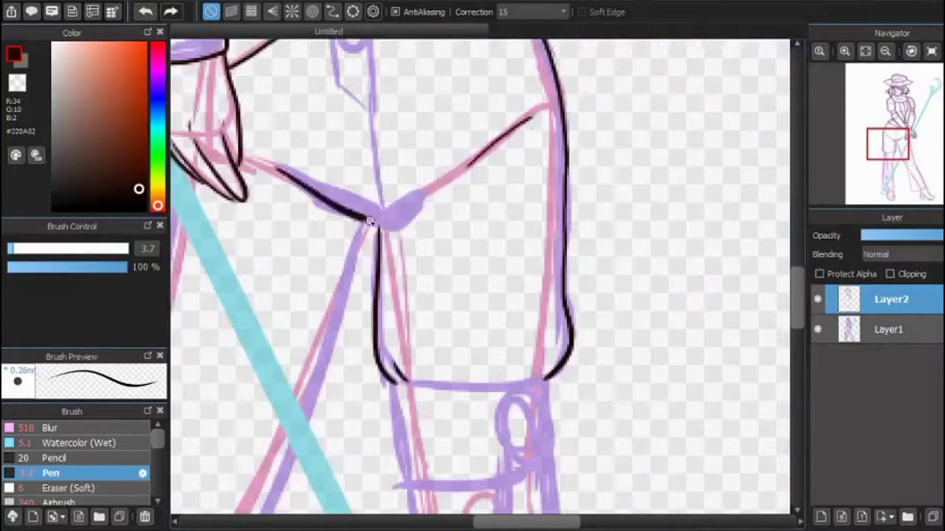
key(h)
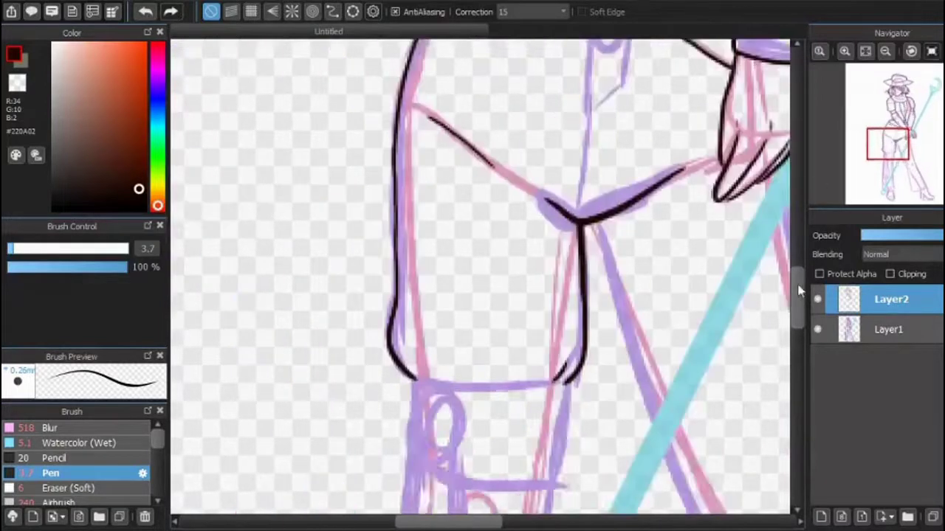
scroll(443, 295, up, 2)
drag(488, 297, 496, 85)
mouse_move(496, 211)
mouse_down()
mouse_move(529, 184)
mouse_move(536, 152)
mouse_move(517, 101)
mouse_up()
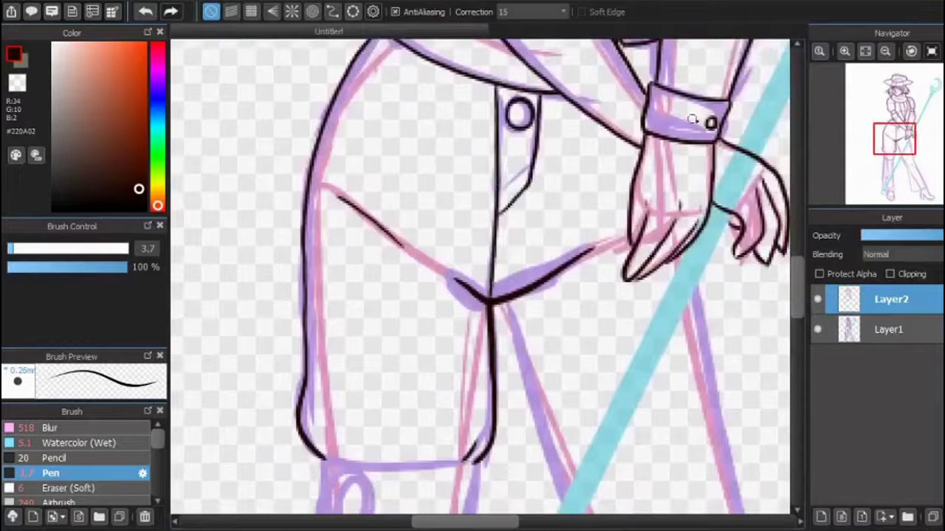
Ink the curved hip pocket on the trousers beside the fly
key(h)
scroll(498, 170, up, 2)
mouse_move(490, 164)
mouse_down()
mouse_move(591, 129)
mouse_move(568, 285)
mouse_up()
drag(613, 129, 565, 288)
key(h)
Ink the band around the standing leg's knee and the round knot on its side
drag(895, 144, 896, 154)
key(Left)
drag(432, 224, 464, 162)
drag(506, 198, 467, 161)
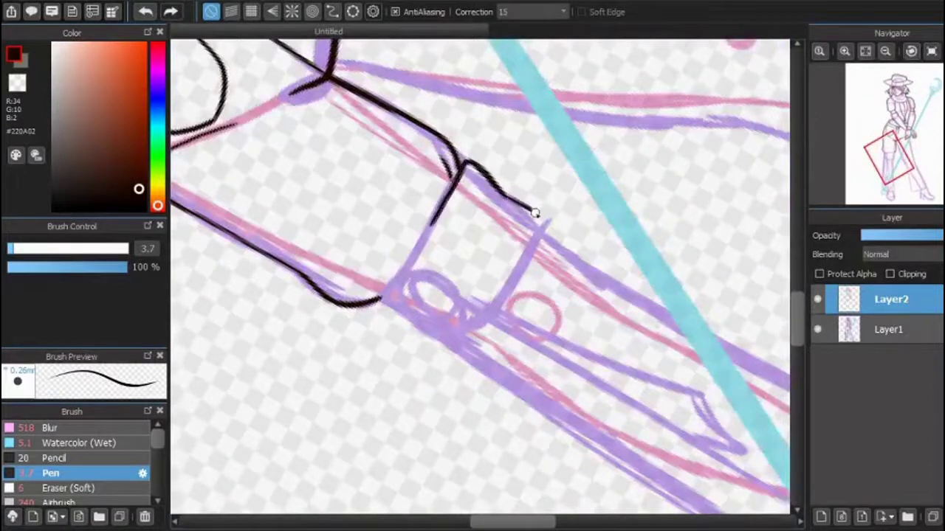
key(Right)
drag(414, 249, 413, 249)
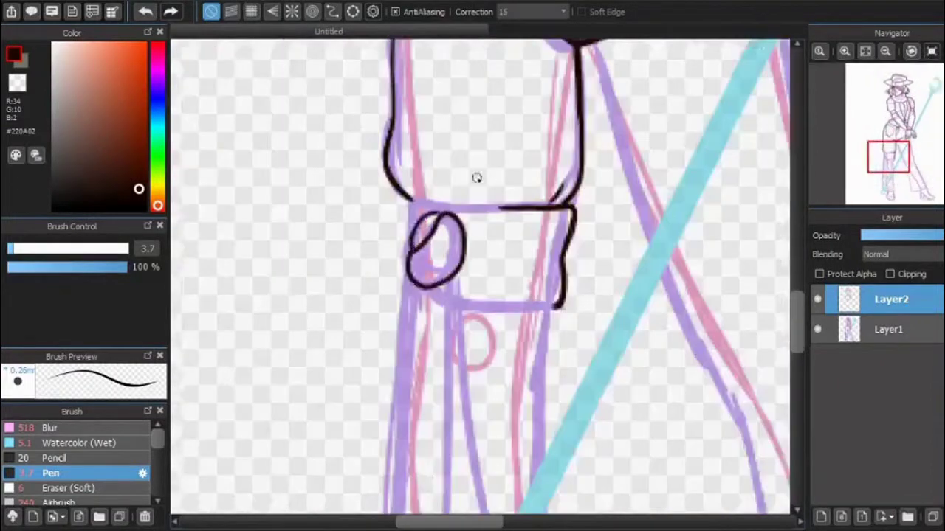
drag(407, 207, 413, 291)
scroll(487, 280, down, 2)
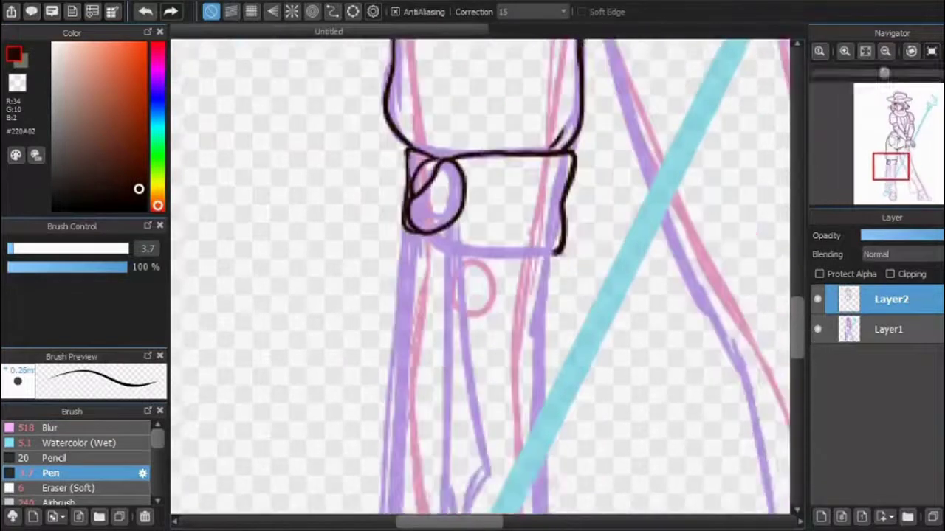
Ink the long tails hanging from the knee band's knot down the lower leg
key(h)
scroll(425, 206, down, 3)
key(h)
drag(448, 137, 448, 460)
scroll(480, 281, down, 2)
click(897, 71)
drag(428, 130, 422, 290)
drag(463, 129, 486, 304)
Ink the inner edge of the standing leg's trouser below the knee band, redoing the first stroke
scroll(486, 305, up, 2)
scroll(479, 296, up, 3)
key(h)
drag(380, 236, 415, 336)
key(ctrl+z)
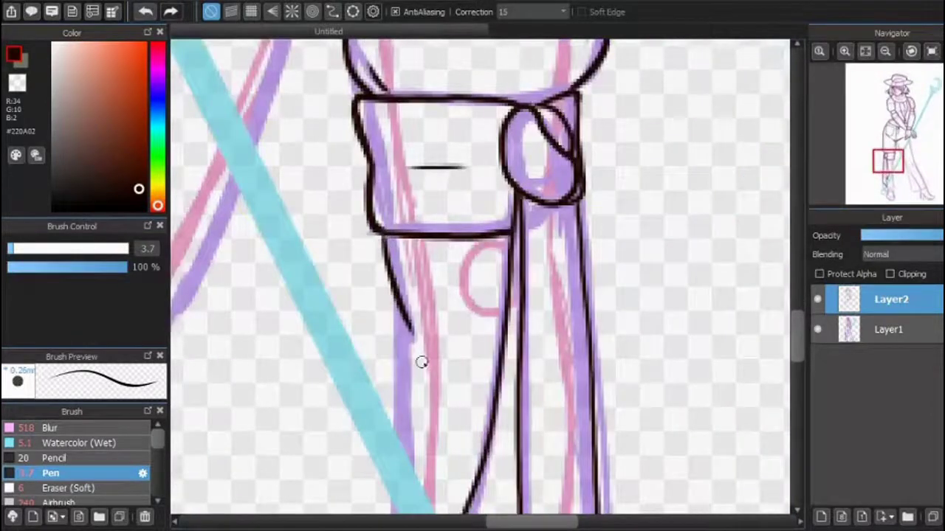
scroll(420, 362, down, 2)
scroll(450, 204, down, 2)
drag(472, 140, 456, 384)
Ink the outer edge and hem of the standing leg's trouser and outline the shoe beneath it
key(h)
drag(400, 164, 389, 341)
key(ctrl+Right)
drag(357, 188, 363, 306)
key(ctrl+Left)
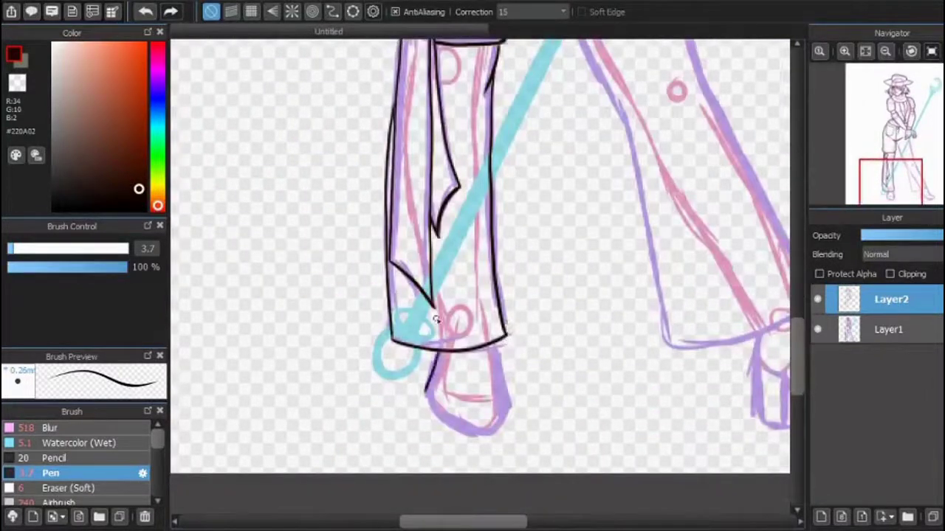
drag(434, 411, 508, 406)
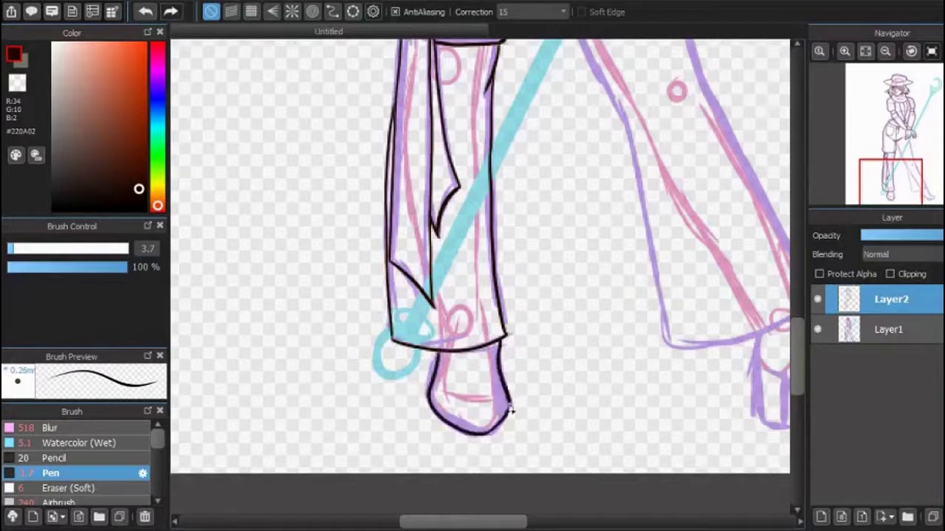
Ink the long inner and outer edges of the extended trouser leg down to the ankle
scroll(498, 502, right, 5)
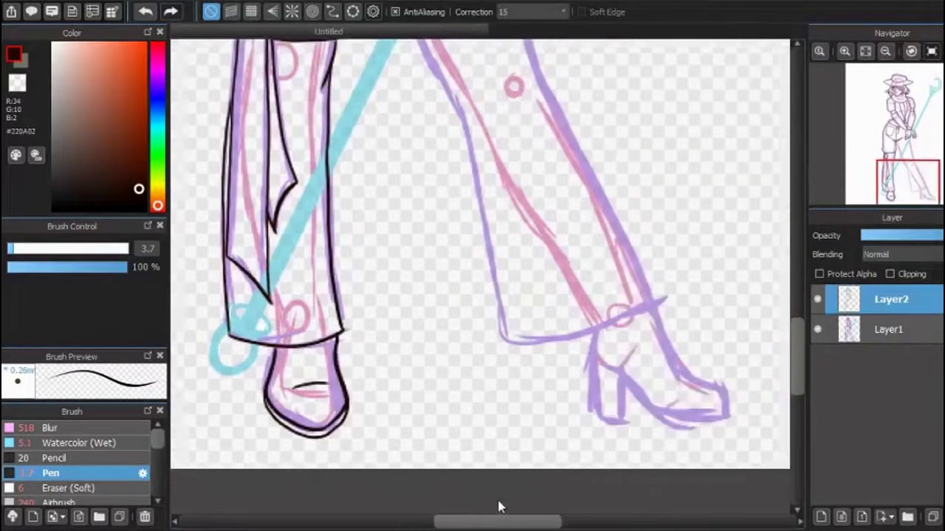
scroll(496, 507, up, 5)
drag(357, 95, 472, 384)
scroll(473, 384, down, 3)
drag(455, 180, 510, 386)
key(ctrl+z)
key(ctrl+z)
drag(459, 184, 511, 418)
Ink the flared hem of the extended trouser leg, redoing strokes that miss the sketch
key(ctrl+Right)
drag(383, 385, 288, 299)
key(h)
key(ctrl+z)
mouse_move(306, 376)
mouse_down()
mouse_move(361, 312)
mouse_move(336, 305)
mouse_move(375, 242)
mouse_up()
key(ctrl+z)
scroll(478, 103, up, 5)
scroll(458, 327, down, 5)
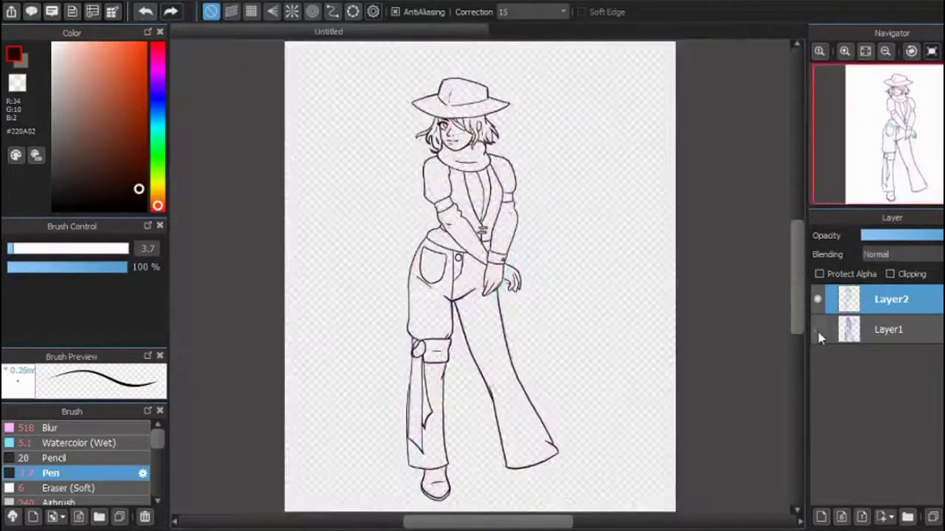
Ink the high-heeled shoe below the extended leg's hem
scroll(922, 192, up, 6)
scroll(922, 192, up, 1)
mouse_move(388, 277)
mouse_down()
mouse_move(399, 445)
mouse_move(451, 451)
mouse_move(454, 371)
mouse_up()
key(h)
drag(457, 216, 299, 441)
key(ctrl+Right)
mouse_move(316, 95)
mouse_down()
mouse_move(312, 219)
mouse_move(380, 291)
mouse_up()
mouse_move(432, 359)
mouse_down()
mouse_move(321, 158)
mouse_move(317, 99)
mouse_up()
key(ctrl+Left)
Clean up and re-ink the fringe strands beside the eye beneath the hat brim
scroll(797, 176, down, 5)
scroll(798, 176, up, 6)
scroll(797, 176, up, 5)
key(ctrl+Right)
scroll(798, 176, up, 2)
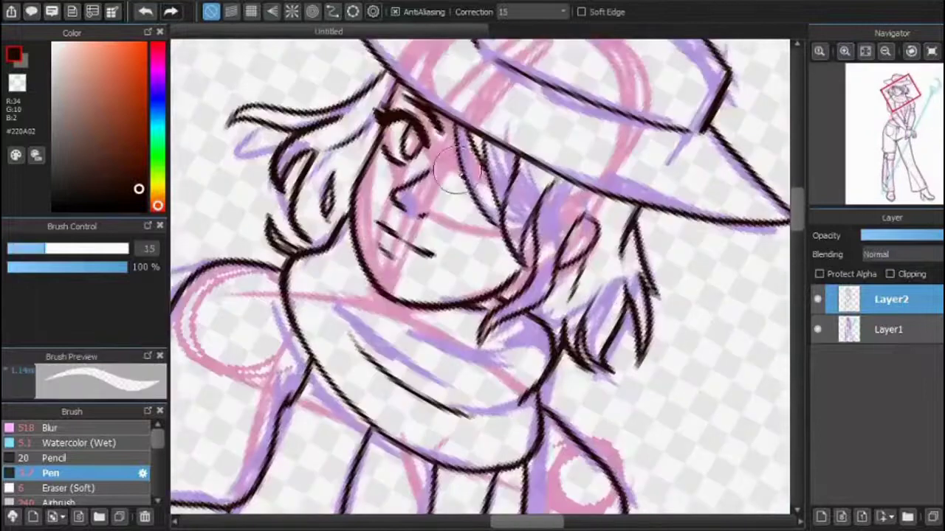
drag(454, 151, 473, 221)
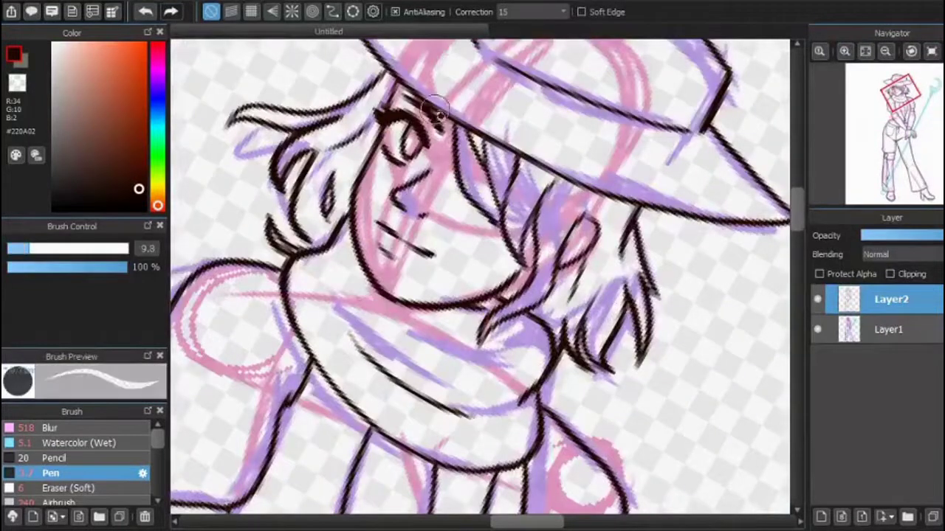
drag(460, 132, 488, 192)
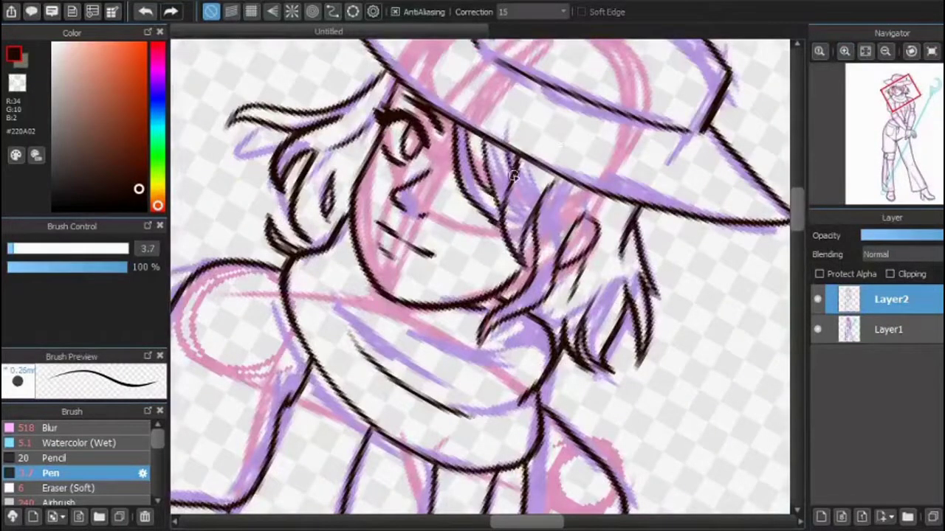
Add a new layer above the figure's line art
scroll(508, 148, down, 5)
scroll(473, 281, up, 2)
key(ctrl+shift+n)
scroll(472, 280, down, 3)
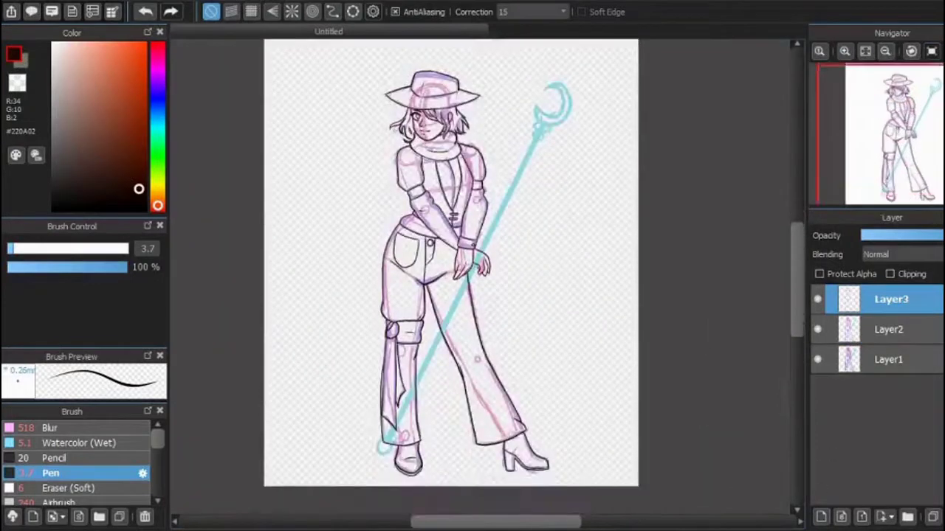
Ink the straight shaft of the staff over the cyan sketch with the pen at size 2.2
key(bracketleft)
scroll(486, 293, up, 2)
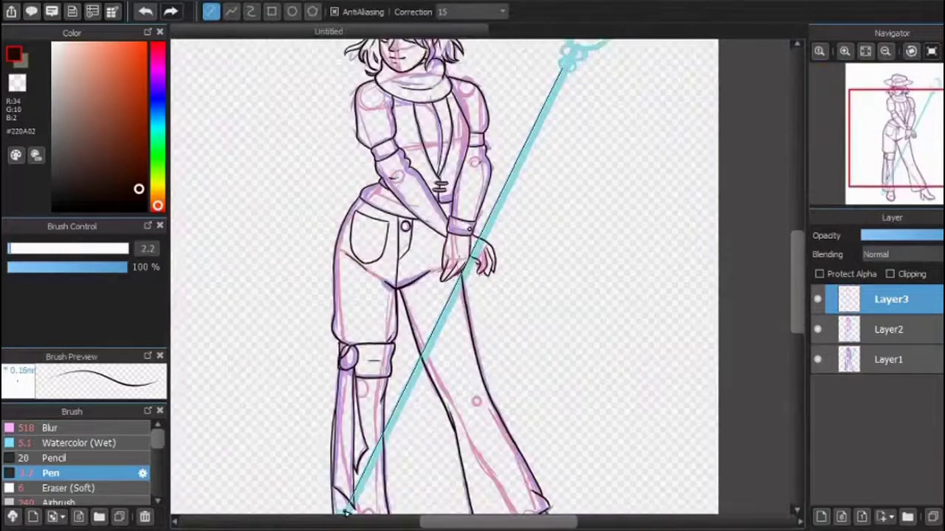
scroll(345, 510, down, 2)
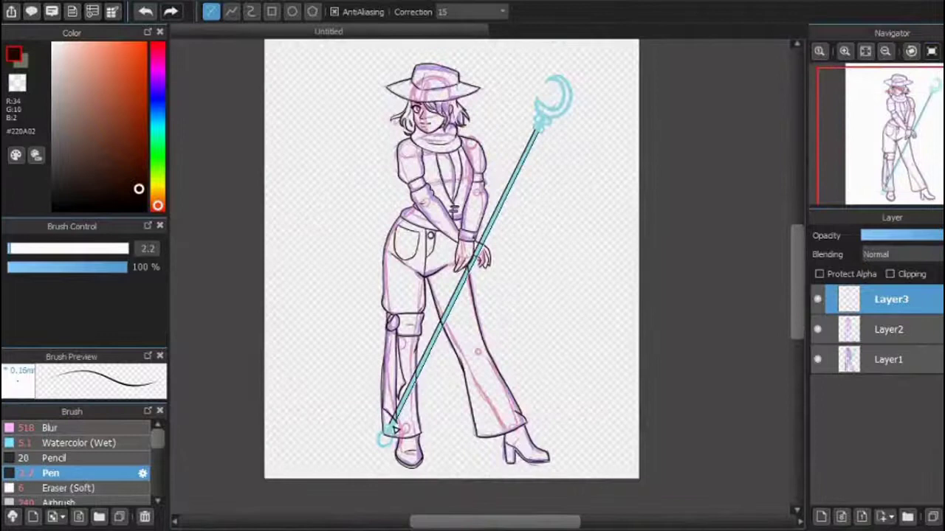
Set the pen size to 2.8 and ink the rounded collar knobs at the head of the staff's shaft
scroll(445, 361, up, 3)
scroll(504, 316, up, 3)
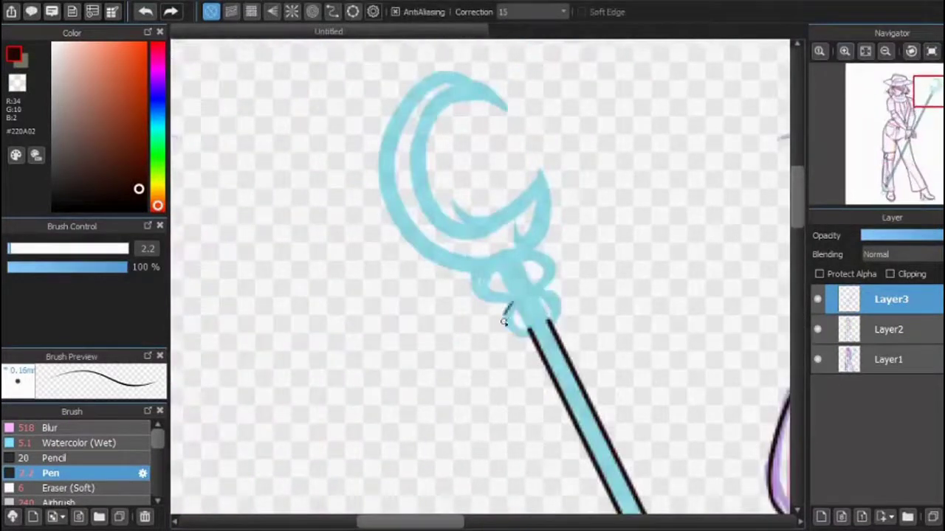
click(12, 251)
click(10, 251)
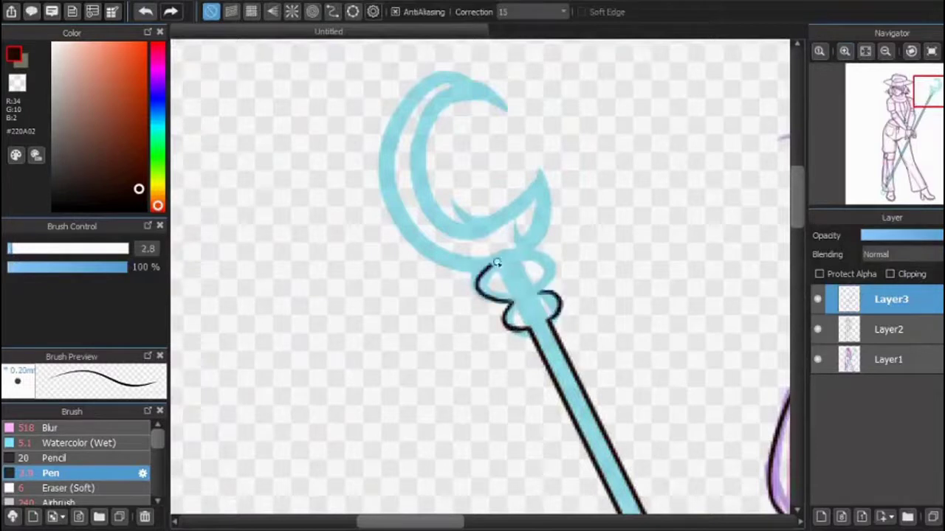
drag(486, 270, 554, 274)
Ink the outer and inner curves of the crescent moon on the staff's head over the cyan sketch
drag(406, 343, 441, 257)
click(885, 51)
mouse_move(450, 324)
mouse_down()
mouse_move(512, 316)
mouse_move(526, 234)
mouse_move(432, 289)
mouse_move(510, 274)
mouse_up()
click(911, 51)
mouse_move(487, 235)
mouse_down()
mouse_move(413, 223)
mouse_move(454, 344)
mouse_up()
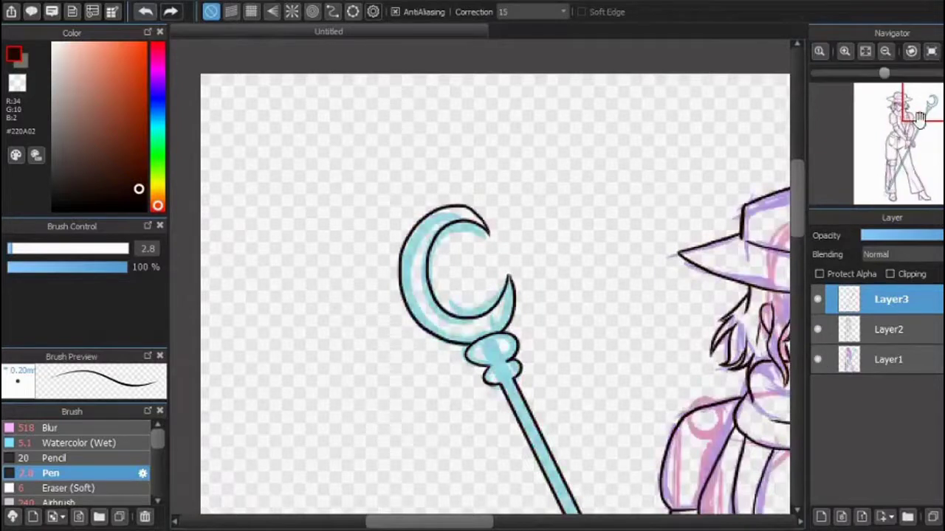
Ink the rounded collar and the pointed, faceted crystal at the foot of the staff
click(883, 186)
mouse_move(341, 41)
mouse_down()
mouse_move(450, 332)
mouse_move(481, 279)
mouse_up()
drag(470, 332, 497, 409)
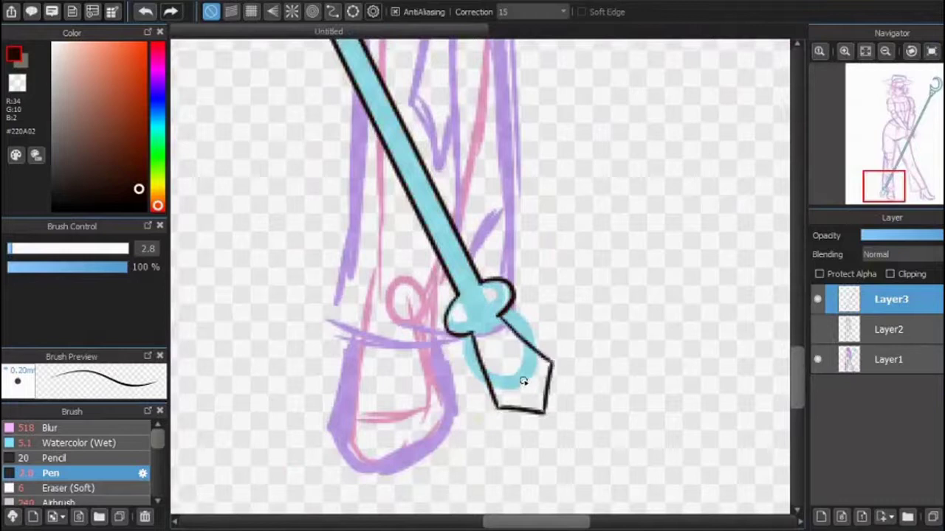
drag(500, 315, 548, 360)
drag(503, 405, 521, 390)
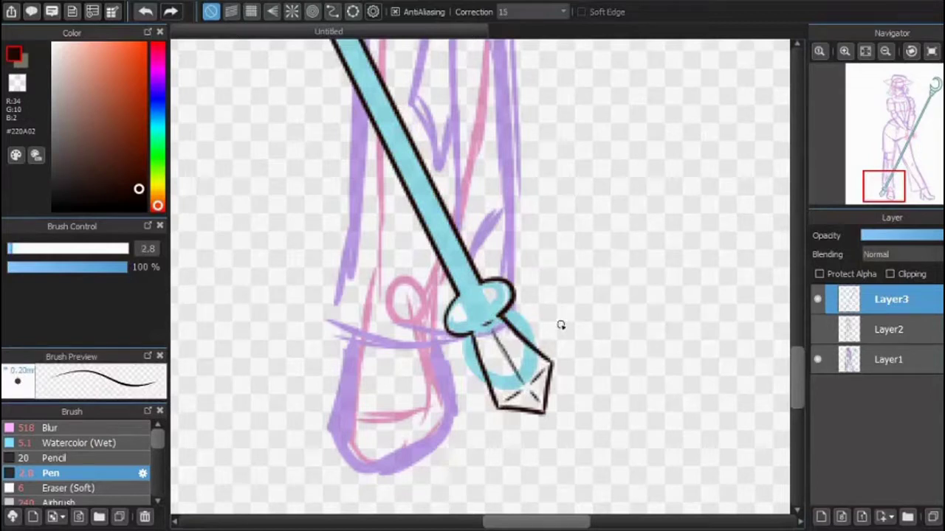
Hide the sketch layer and erase the staff lines that cross over the hand holding it
scroll(561, 325, down, 5)
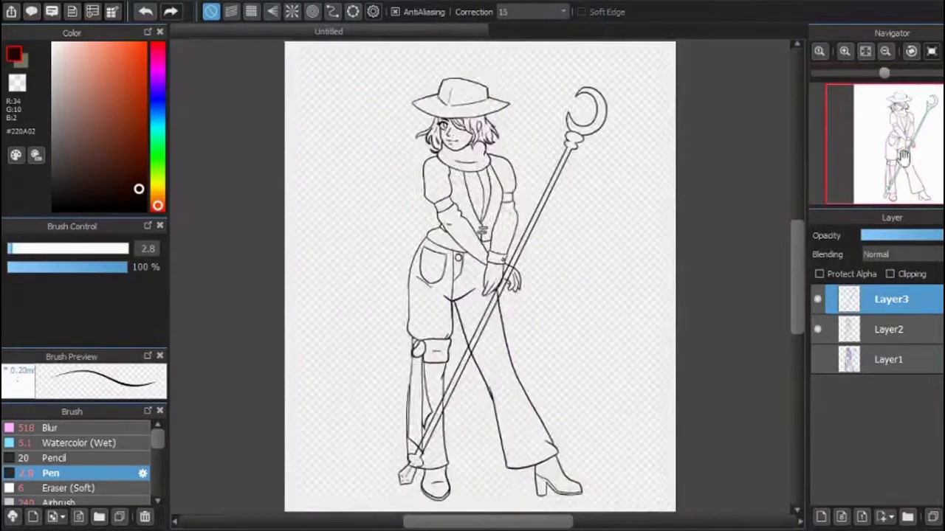
scroll(495, 214, up, 5)
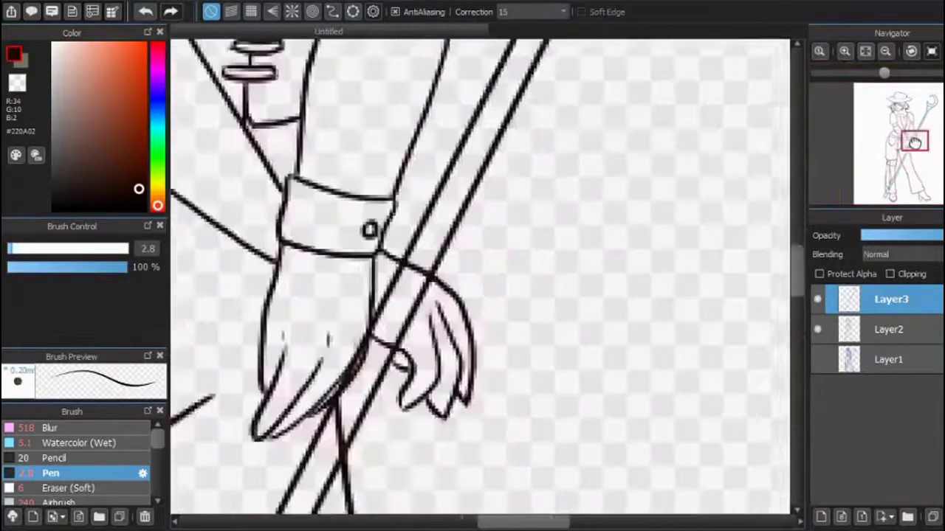
drag(495, 214, 513, 280)
drag(433, 323, 458, 266)
On Layer2, erase the figure's lines that run through the staff from the hands down to its tip
key(ctrl+Down)
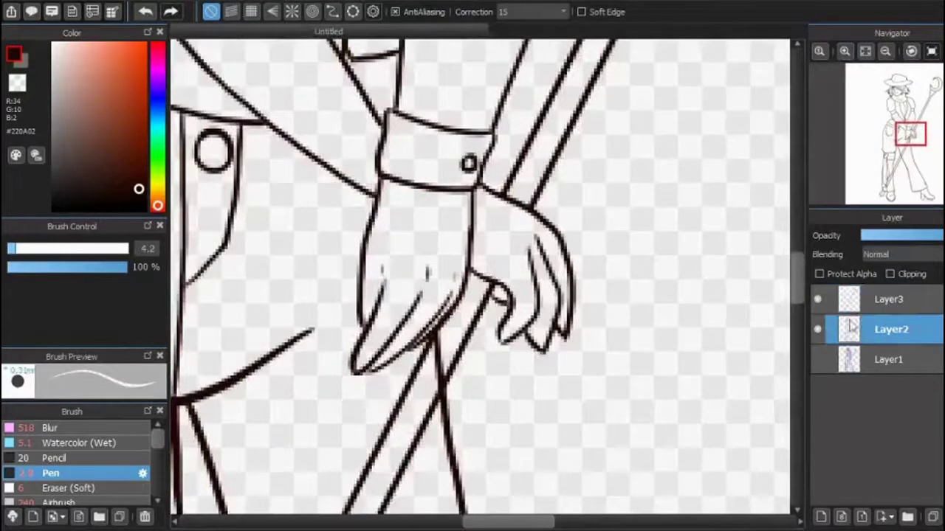
mouse_move(446, 336)
mouse_down()
mouse_move(460, 337)
mouse_move(485, 192)
mouse_up()
drag(740, 159, 440, 267)
mouse_move(440, 267)
mouse_down()
mouse_move(453, 231)
mouse_move(435, 288)
mouse_up()
mouse_move(436, 288)
mouse_down()
mouse_move(573, 140)
mouse_move(557, 214)
mouse_up()
mouse_move(557, 214)
mouse_down()
mouse_move(399, 347)
mouse_move(365, 272)
mouse_up()
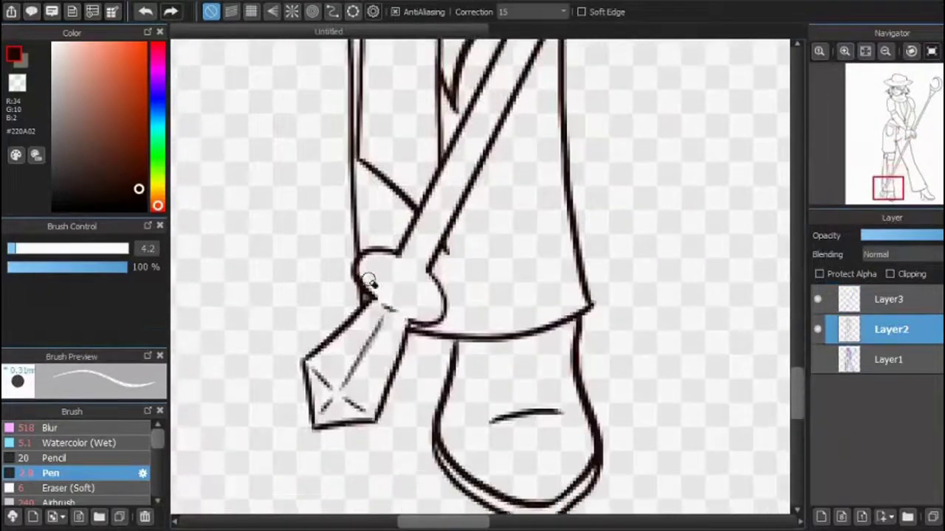
key(ctrl+0)
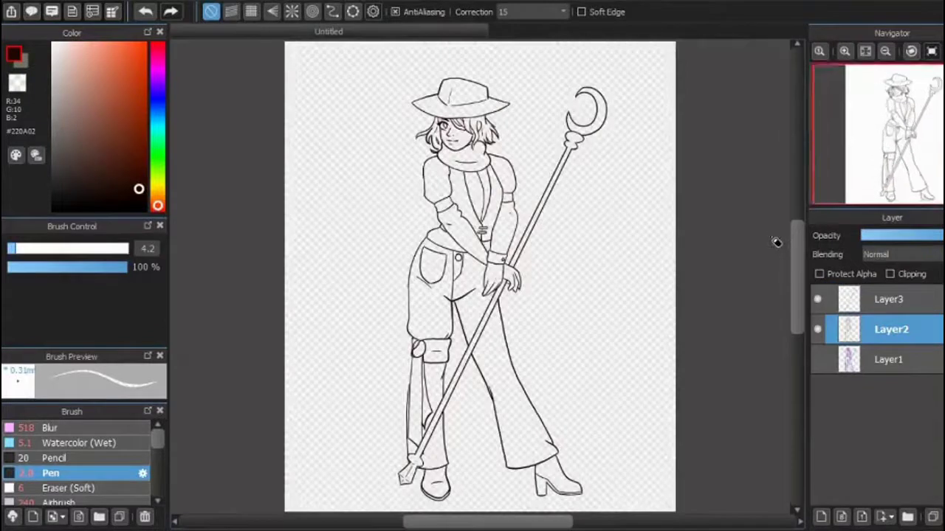
Ink a short knee crease on the extended leg and a row of small round buttons down the shirt front
scroll(447, 238, up, 5)
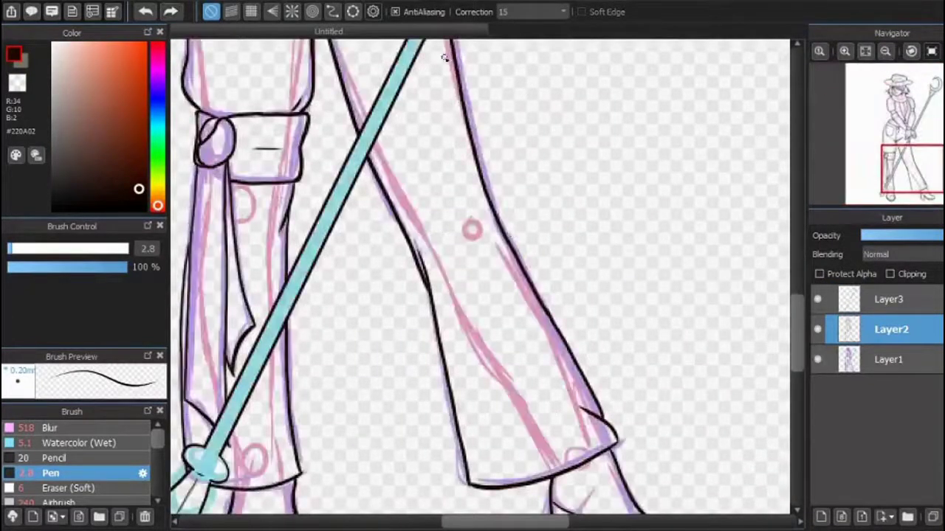
key(ctrl+0)
click(817, 353)
scroll(533, 152, up, 6)
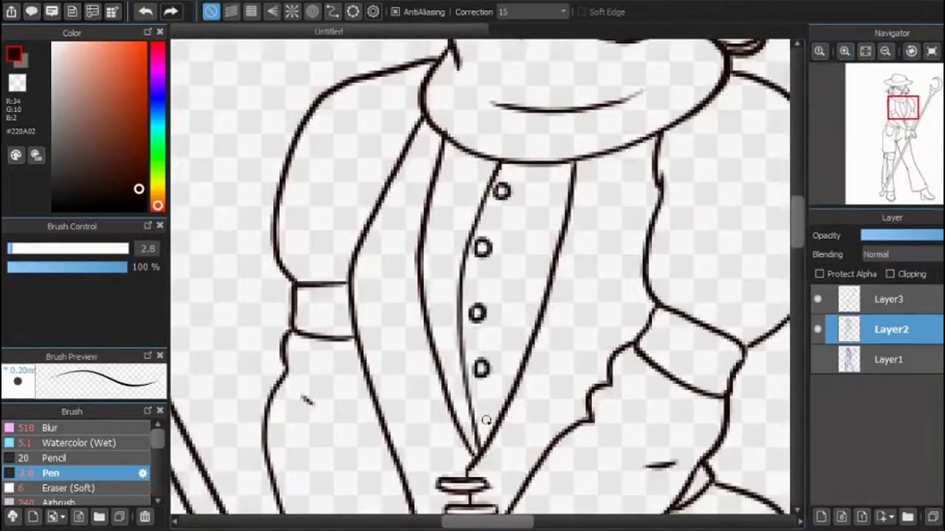
Sketch two flowing scarf tails behind the shoulder on Layer1 in purple #782FD8
scroll(912, 133, down, 5)
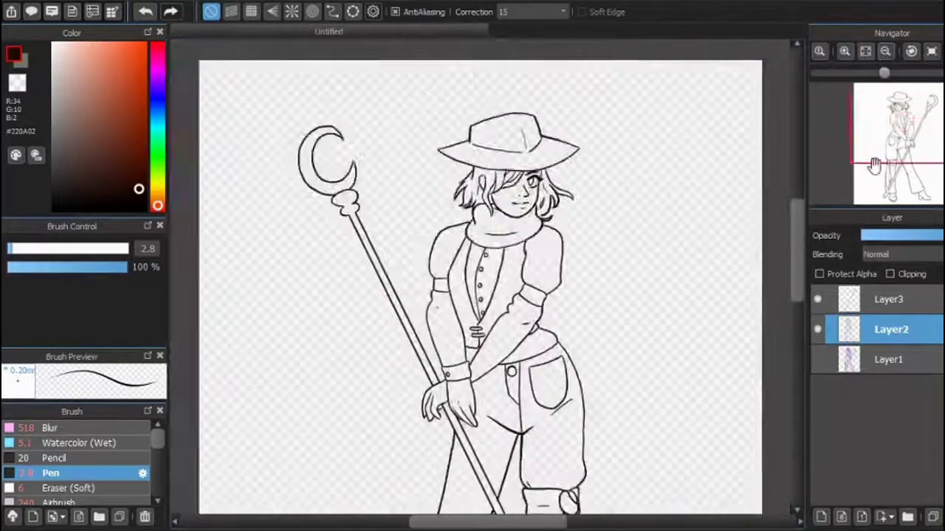
scroll(913, 133, up, 1)
click(818, 360)
click(890, 360)
click(157, 86)
click(126, 67)
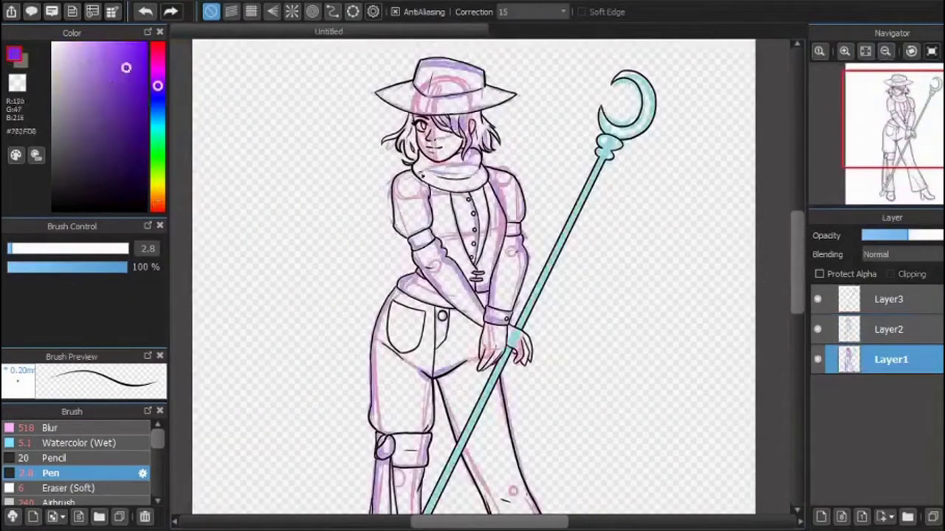
mouse_move(294, 412)
mouse_down()
mouse_move(418, 226)
mouse_move(306, 344)
mouse_move(391, 250)
mouse_up()
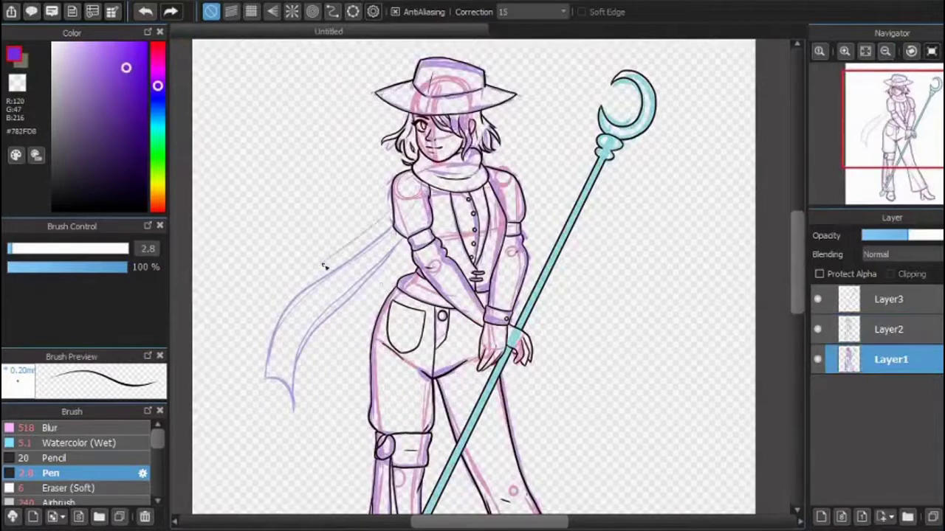
Ink both scarf tails on Layer2 over the purple sketch with the dark pen, and hide the sketch layer
click(897, 161)
scroll(897, 161, up, 5)
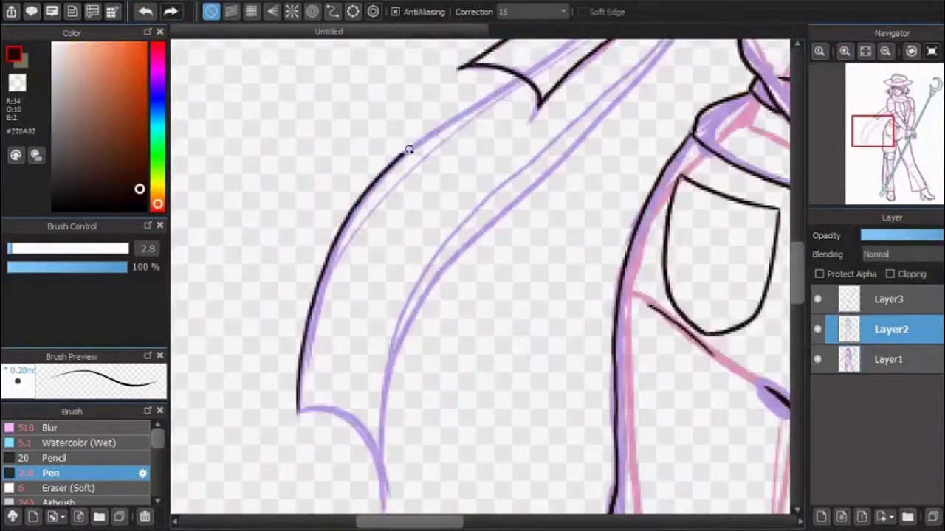
drag(409, 152, 528, 78)
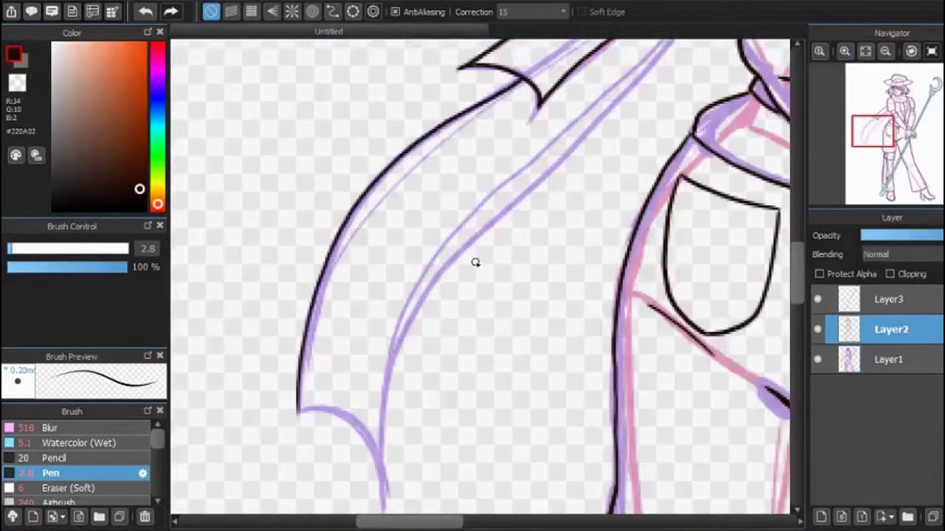
scroll(475, 262, down, 3)
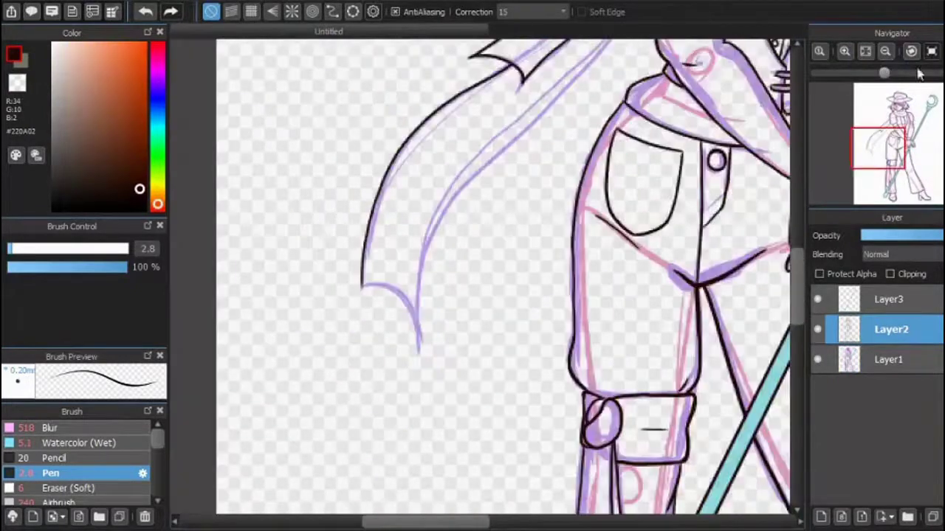
key(h)
key(h)
mouse_move(419, 353)
mouse_down()
mouse_move(481, 164)
mouse_move(583, 68)
mouse_move(637, 84)
mouse_up()
scroll(476, 262, up, 2)
click(817, 359)
click(884, 50)
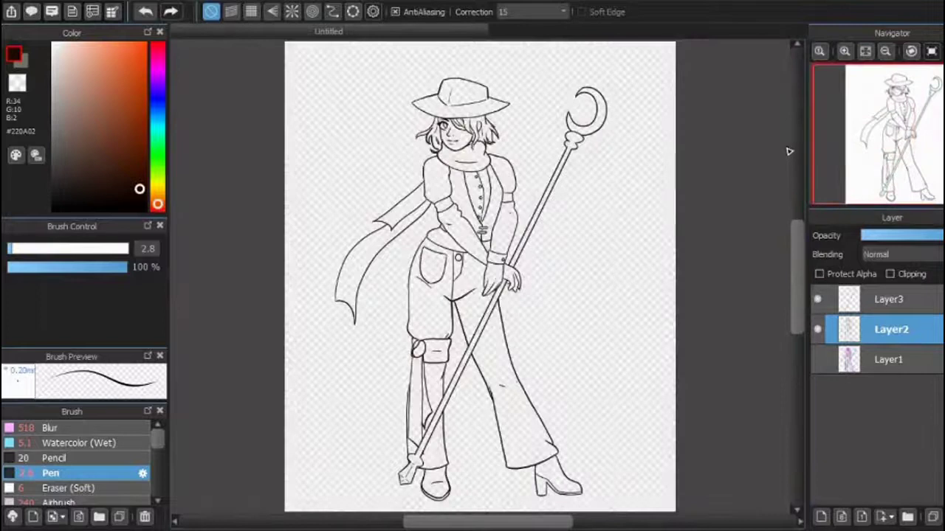
Paste the face reference image, enlarge it and place it beside the extended leg next to the staff
key(ctrl+v)
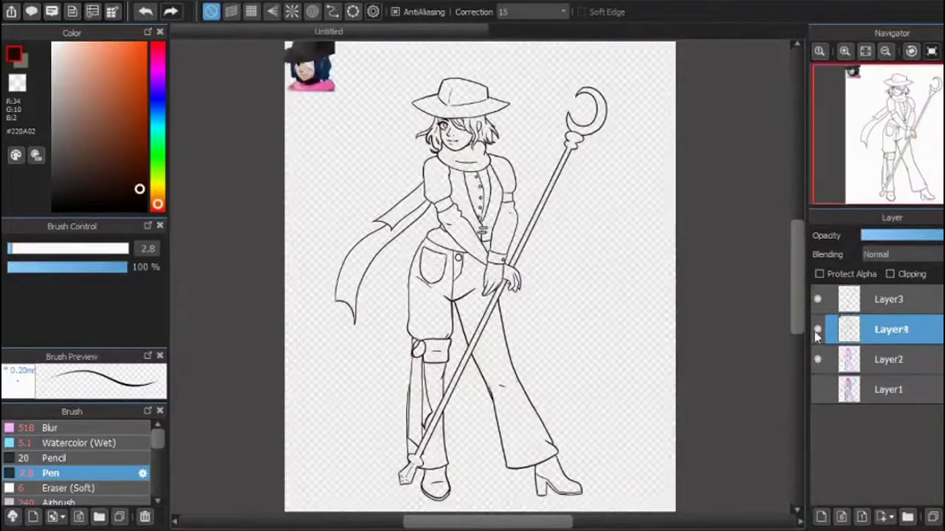
key(ctrl+t)
drag(354, 106, 432, 172)
drag(387, 131, 564, 269)
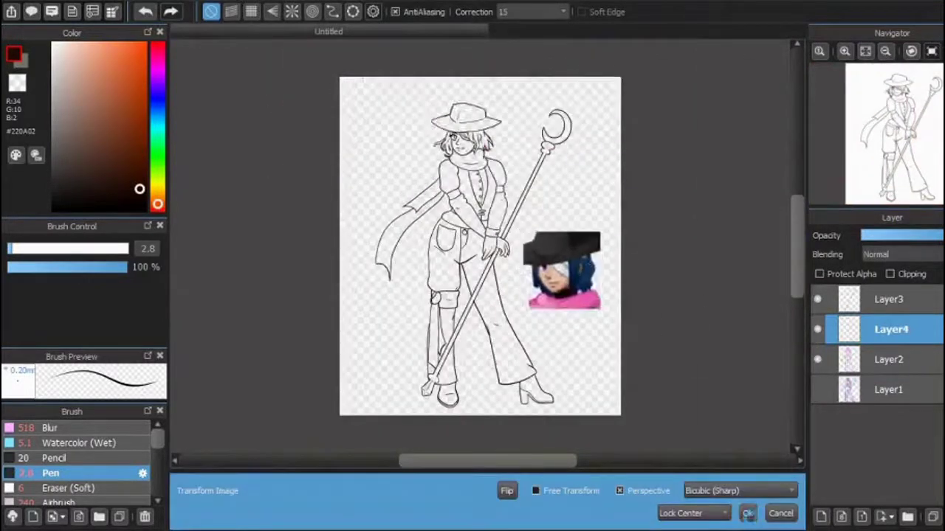
click(748, 510)
Put the reference layer beneath the line art, add a layer above it and sample skin tone #E5C5B0 from the face
click(886, 367)
click(821, 517)
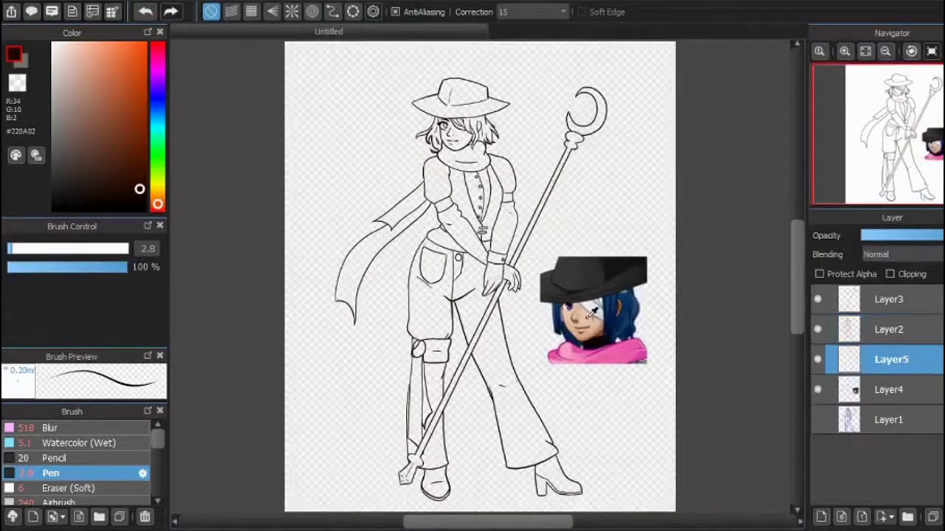
alt+click(595, 313)
scroll(720, 46, up, 4)
scroll(480, 274, up, 2)
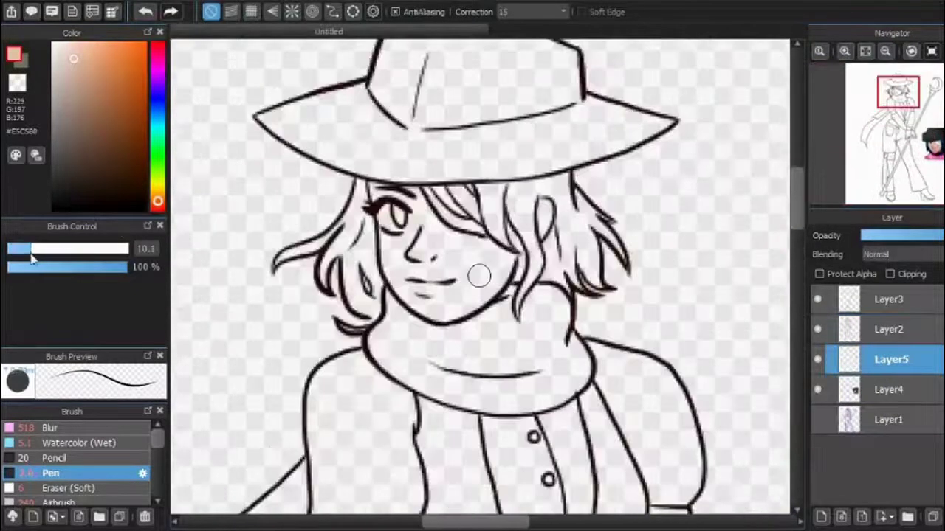
Add a dark grey backing layer and paint the face and ear in the skin tone with the pen at size 10.4
drag(480, 273, 384, 281)
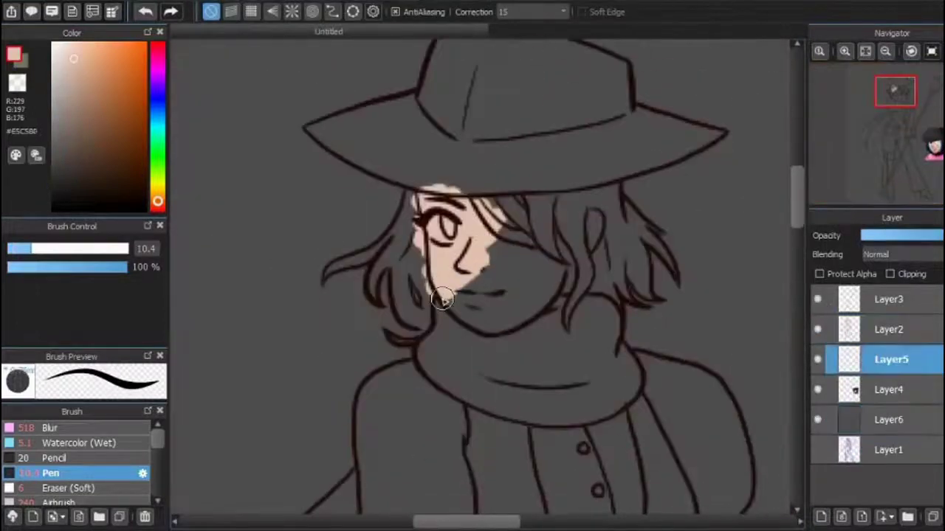
mouse_move(439, 296)
mouse_down()
mouse_move(572, 247)
mouse_move(473, 319)
mouse_move(500, 279)
mouse_move(517, 236)
mouse_up()
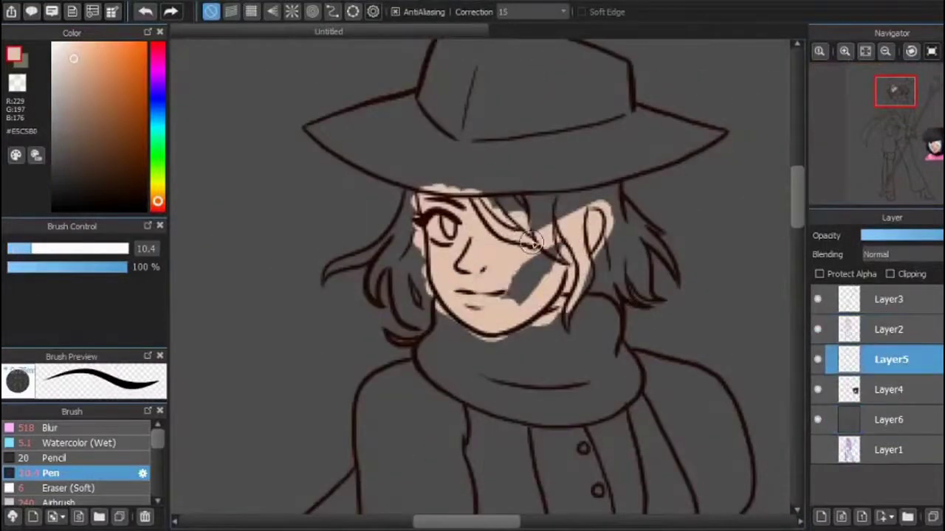
drag(517, 236, 547, 295)
Fill both hands with the skin tone, reducing the pen to size 6 for the fingers
mouse_move(458, 229)
mouse_down()
mouse_move(436, 384)
mouse_move(484, 358)
mouse_move(502, 243)
mouse_up()
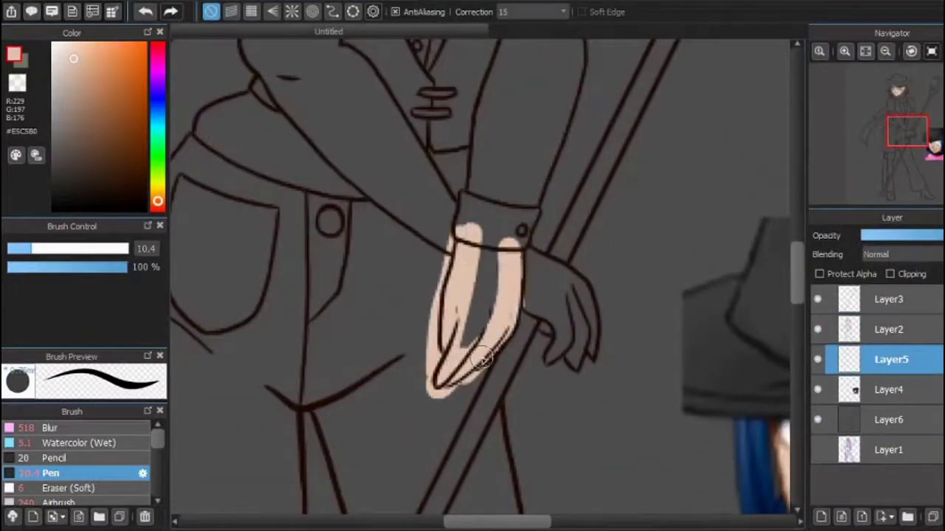
key(h)
mouse_move(435, 251)
mouse_down()
mouse_move(384, 288)
mouse_move(406, 284)
mouse_move(383, 360)
mouse_move(399, 353)
mouse_up()
key(bracketleft)
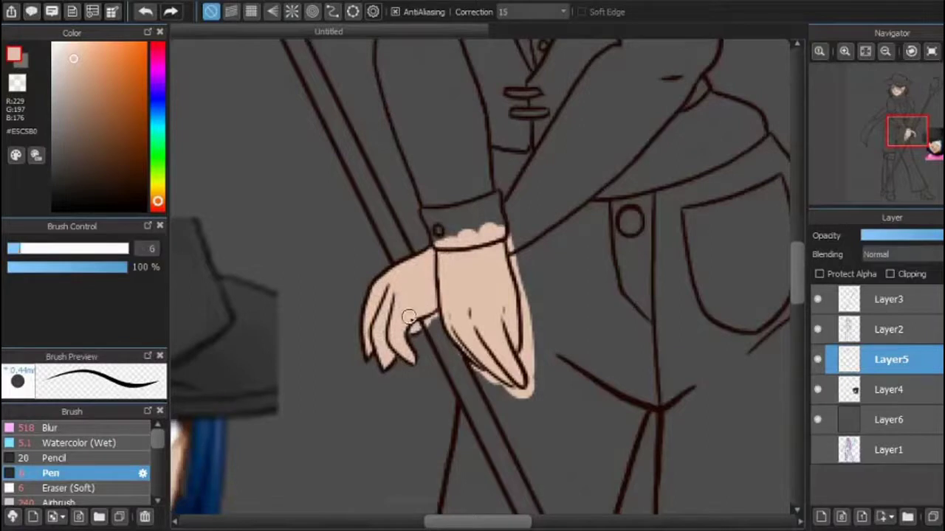
Add a layer above the skin layer, then paste the character sprite sheet on its own layer below the face reference
key(ctrl+0)
click(822, 517)
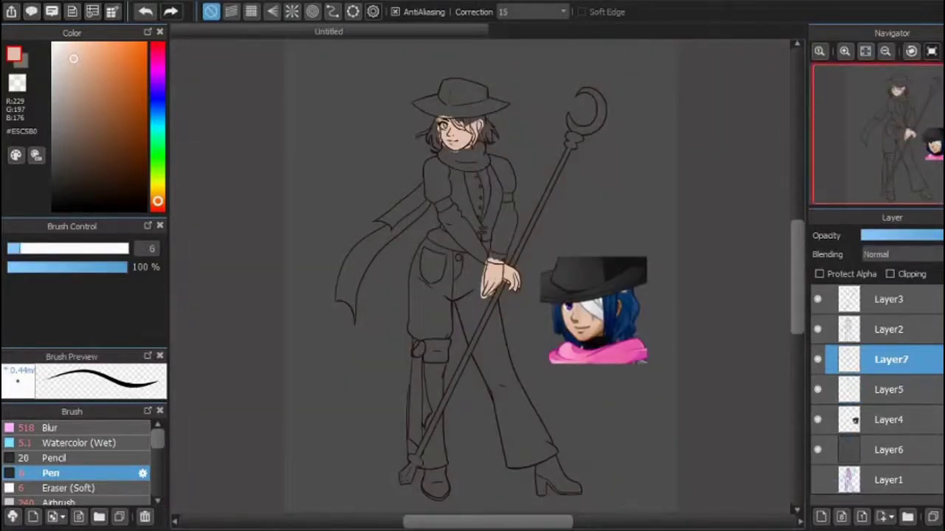
key(ctrl+v)
key(ctrl+t)
drag(373, 171, 605, 339)
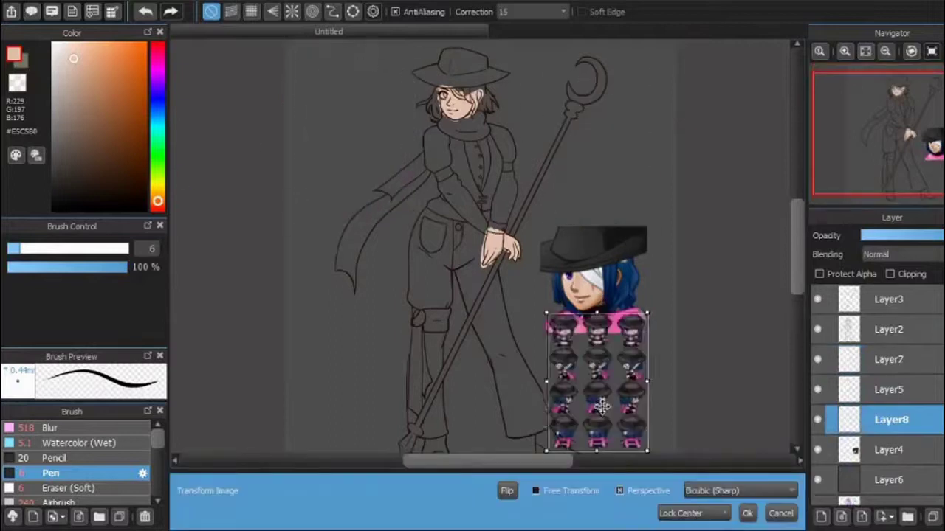
click(892, 360)
key(Return)
On Layer7, block in the first patches of dark brown #322520 on the bent leg's thigh at pen size 10.7
scroll(605, 340, up, 5)
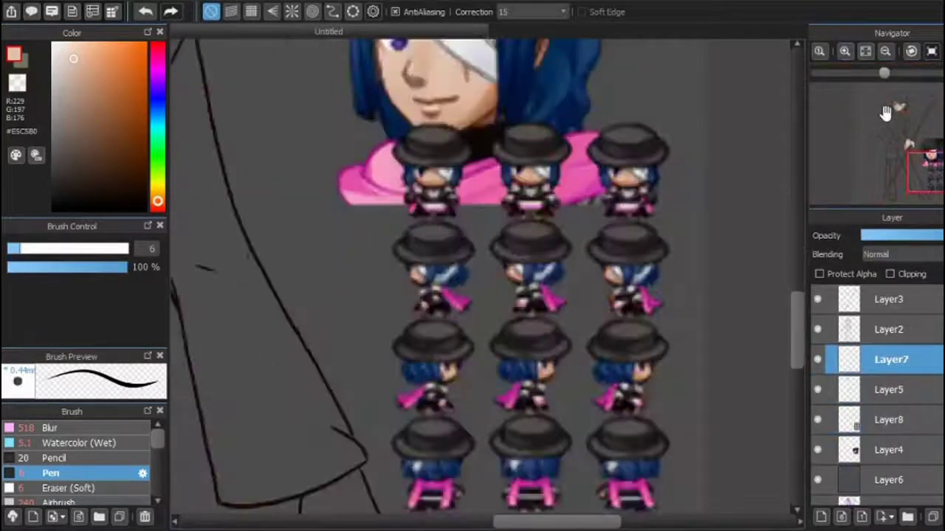
click(891, 138)
scroll(891, 138, down, 5)
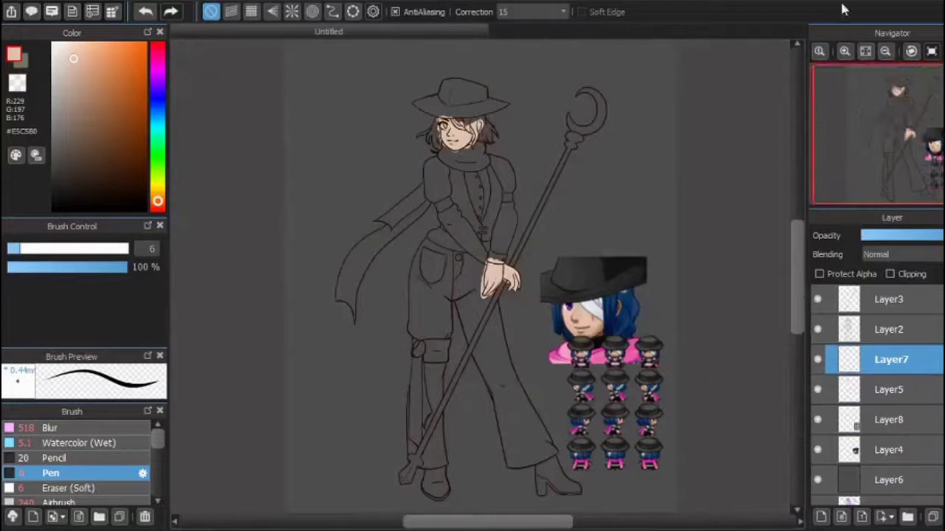
scroll(449, 323, up, 3)
click(69, 174)
drag(391, 281, 361, 396)
scroll(361, 396, down, 3)
drag(321, 373, 338, 399)
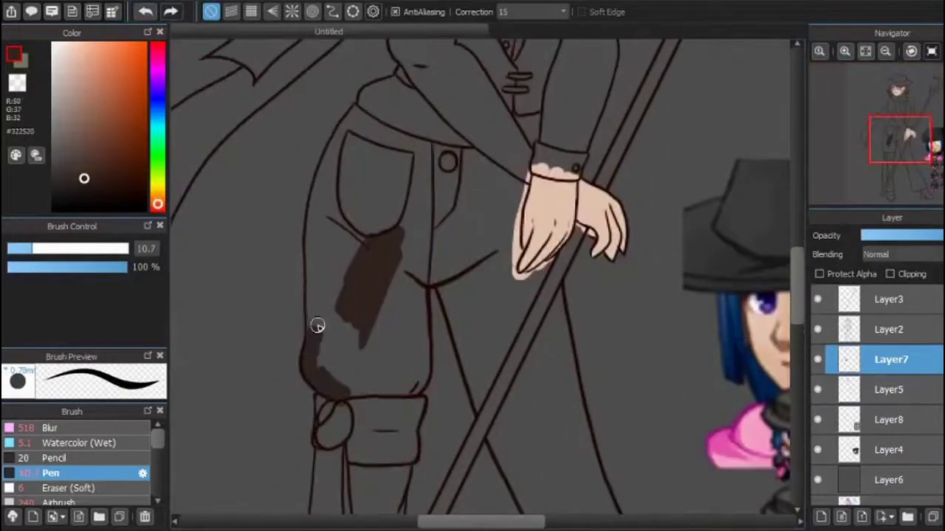
Hide the dark grey backing layer, paint along the trousers' outer edge in dark brown and trim the overspill
click(818, 481)
mouse_move(314, 347)
mouse_down()
mouse_move(314, 214)
mouse_move(332, 149)
mouse_move(362, 97)
mouse_up()
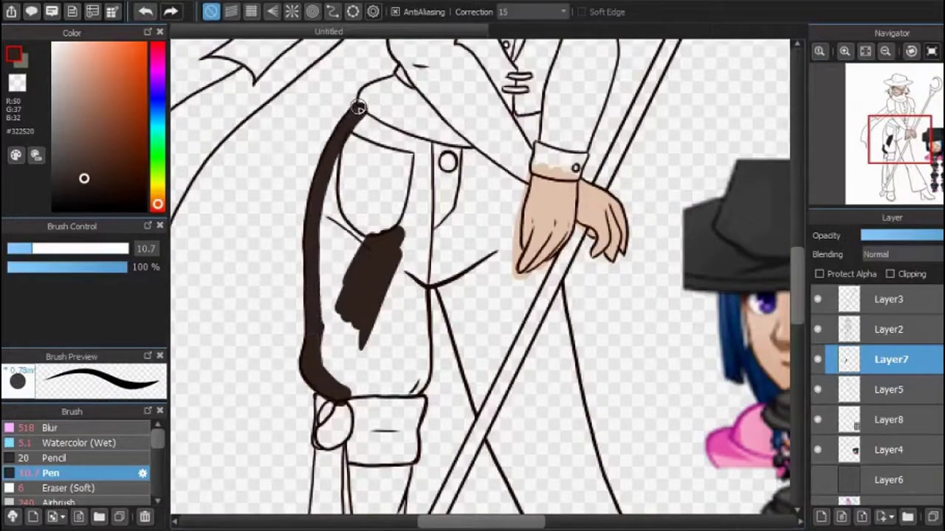
scroll(45, 104, up, 2)
key(e)
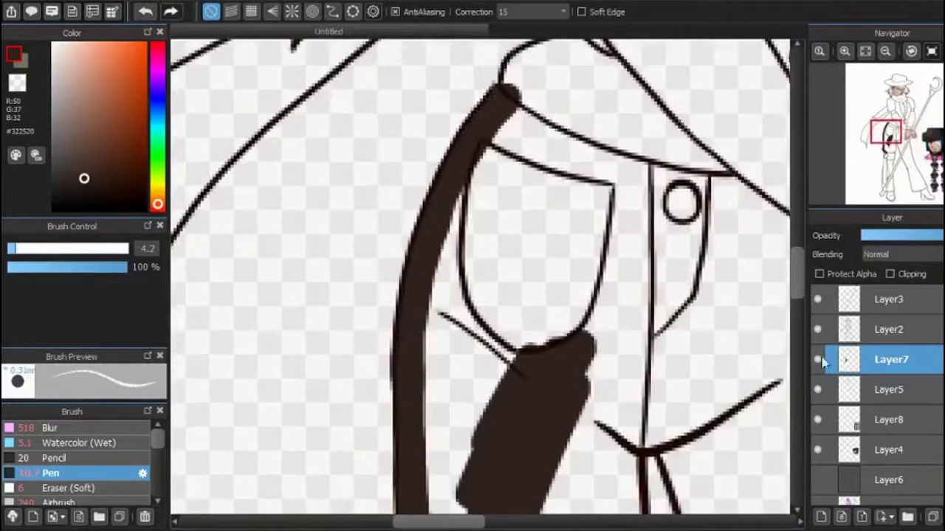
scroll(472, 281, down, 5)
Fill the pocket, fly and hip area of the trousers with dark brown #322520 using a larger pen
key(b)
mouse_move(458, 214)
mouse_down()
mouse_move(473, 310)
mouse_move(465, 343)
mouse_up()
scroll(465, 344, right, 2)
mouse_move(425, 409)
mouse_down()
mouse_move(418, 310)
mouse_move(456, 232)
mouse_move(490, 230)
mouse_move(454, 266)
mouse_move(509, 241)
mouse_move(559, 265)
mouse_move(488, 291)
mouse_move(480, 333)
mouse_move(509, 326)
mouse_move(553, 270)
mouse_up()
click(61, 249)
scroll(553, 270, up, 3)
scroll(418, 392, right, 2)
key(e)
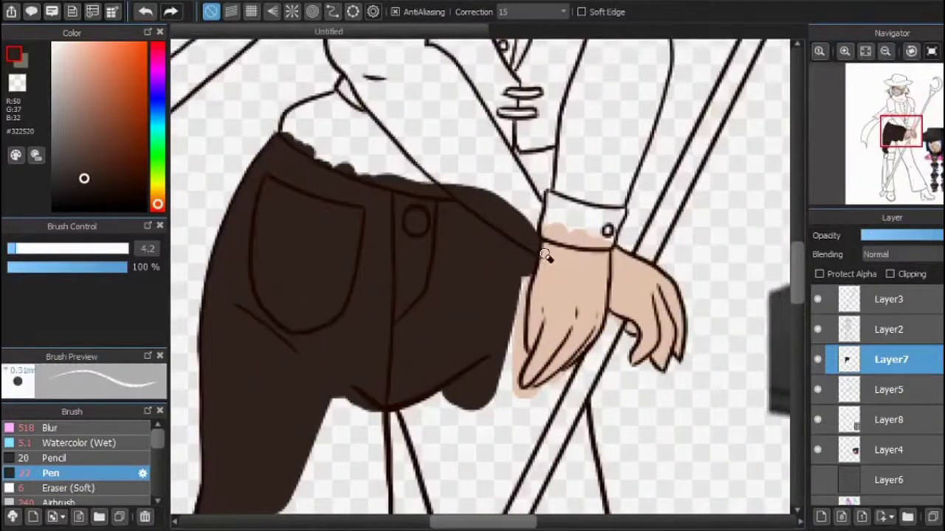
Fill the bent leg's trousers down to the gathered knee with dark brown, reducing the pen to size 8.1
key(b)
scroll(291, 422, down, 3)
scroll(611, 405, right, 3)
mouse_move(613, 435)
mouse_down()
mouse_move(605, 258)
mouse_move(654, 243)
mouse_up()
key(bracketleft)
drag(597, 416, 612, 414)
click(849, 57)
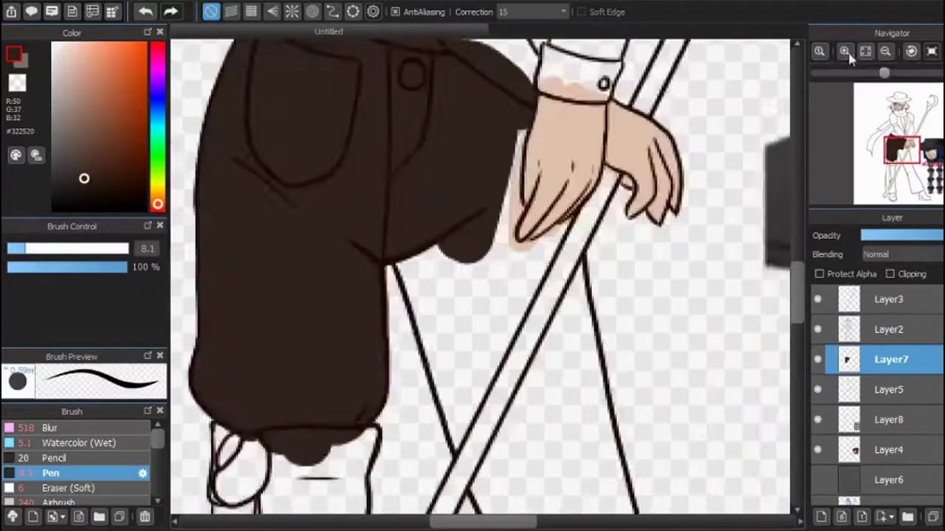
Reduce the pen to size 4.5 and paint dark brown closely around the fingertips and across the straight leg's upper thigh
key(bracketleft)
key(bracketleft)
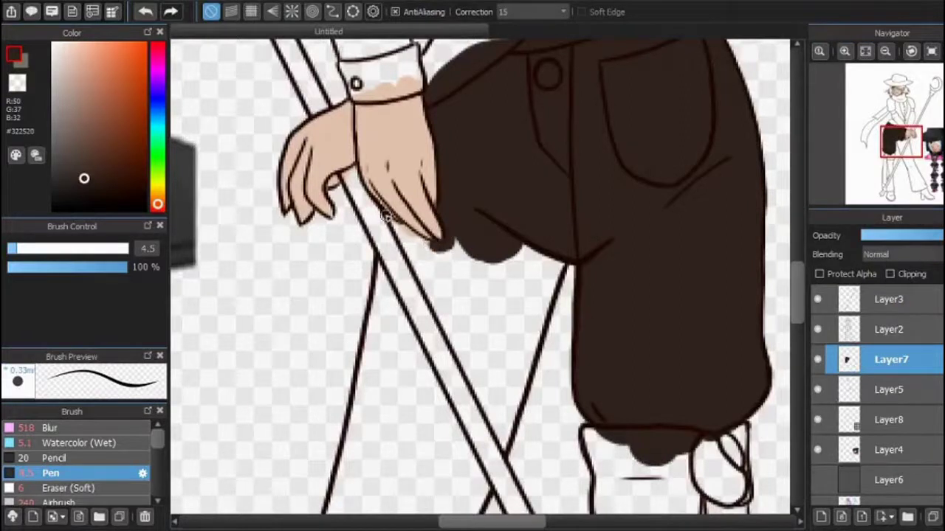
drag(415, 238, 412, 240)
mouse_move(424, 281)
mouse_down()
mouse_move(439, 315)
mouse_move(457, 232)
mouse_move(467, 256)
mouse_move(527, 238)
mouse_move(475, 378)
mouse_move(498, 420)
mouse_move(557, 253)
mouse_up()
At pen size 10.7, fill the straight leg's thigh beside the staff and run dark brown along its outer edge
click(34, 249)
scroll(557, 254, down, 2)
drag(389, 331, 420, 188)
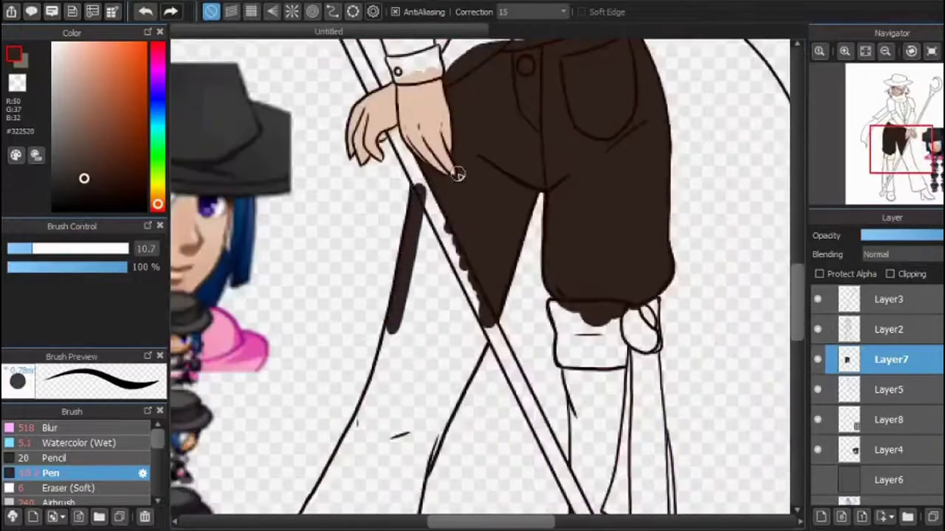
mouse_move(437, 145)
mouse_down()
mouse_move(418, 181)
mouse_move(464, 293)
mouse_move(423, 227)
mouse_move(458, 325)
mouse_up()
Fill the inner side of the straight trouser leg with dark brown from the knee down to the flared hem
scroll(458, 325, down, 3)
scroll(458, 325, right, 3)
click(481, 140)
mouse_move(481, 140)
mouse_down()
mouse_move(537, 261)
mouse_move(581, 458)
mouse_up()
scroll(509, 476, right, 2)
mouse_move(457, 147)
mouse_down()
mouse_move(554, 445)
mouse_move(523, 261)
mouse_move(572, 447)
mouse_up()
key(h)
Paint the outer edge of the straight leg's flare and fill the remaining gap up to the thigh in dark brown
mouse_move(290, 417)
mouse_down()
mouse_move(358, 445)
mouse_move(340, 440)
mouse_move(368, 410)
mouse_move(388, 288)
mouse_up()
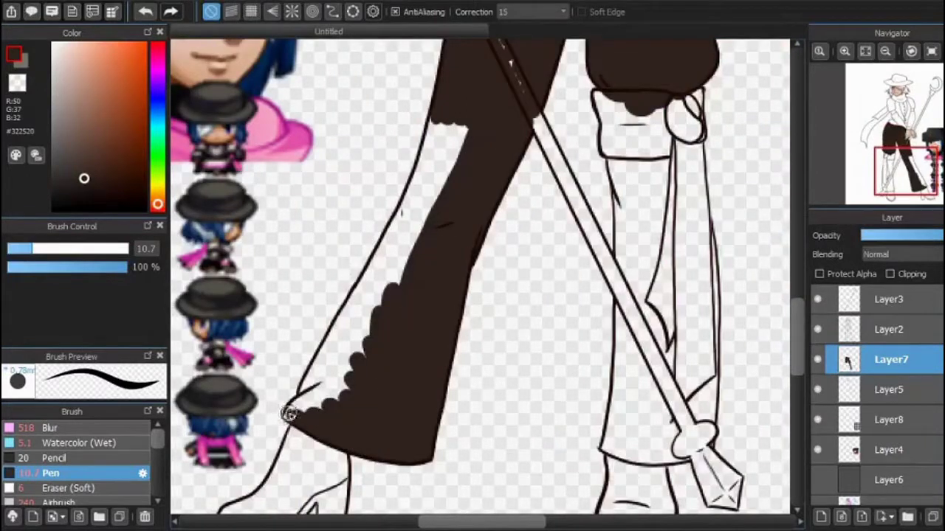
mouse_move(284, 417)
mouse_down()
mouse_move(322, 412)
mouse_move(303, 392)
mouse_move(328, 345)
mouse_move(403, 262)
mouse_move(343, 323)
mouse_move(363, 289)
mouse_up()
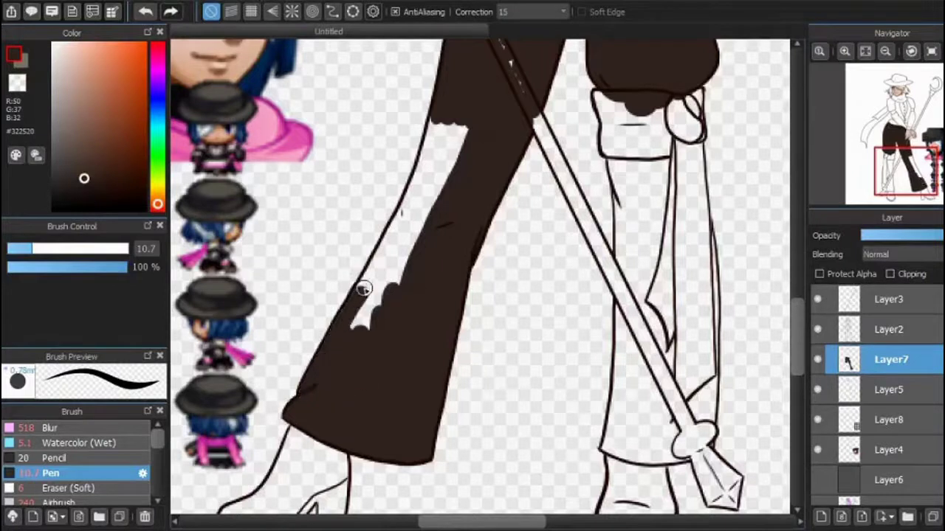
mouse_move(338, 337)
mouse_down()
mouse_move(436, 124)
mouse_move(403, 244)
mouse_move(442, 133)
mouse_up()
key(h)
Fill the bent leg's lower trouser section around the staff with dark brown, finishing the hem corner at pen size 6.6
mouse_move(332, 221)
mouse_down()
mouse_move(331, 407)
mouse_move(390, 304)
mouse_move(369, 332)
mouse_move(395, 270)
mouse_move(417, 151)
mouse_up()
key(h)
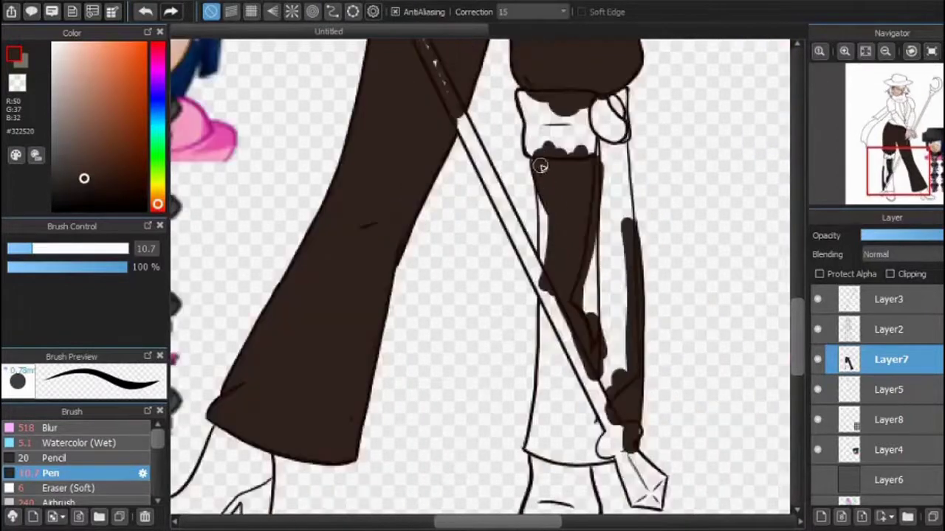
scroll(699, 229, down, 2)
mouse_move(546, 226)
mouse_down()
mouse_move(539, 338)
mouse_move(550, 324)
mouse_up()
key(h)
mouse_move(248, 230)
mouse_down()
mouse_move(310, 266)
mouse_move(365, 240)
mouse_move(366, 295)
mouse_move(367, 277)
mouse_move(391, 322)
mouse_up()
key(ctrl+alt+r)
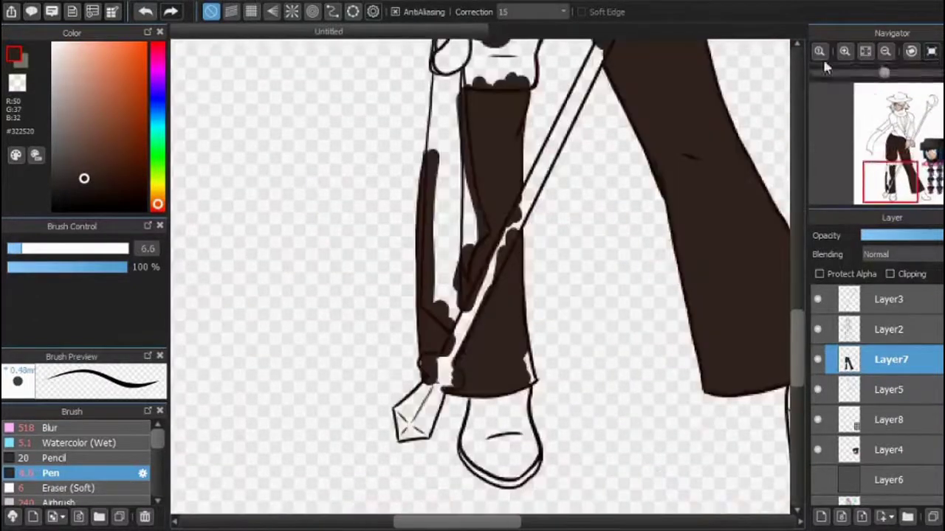
drag(530, 358, 421, 345)
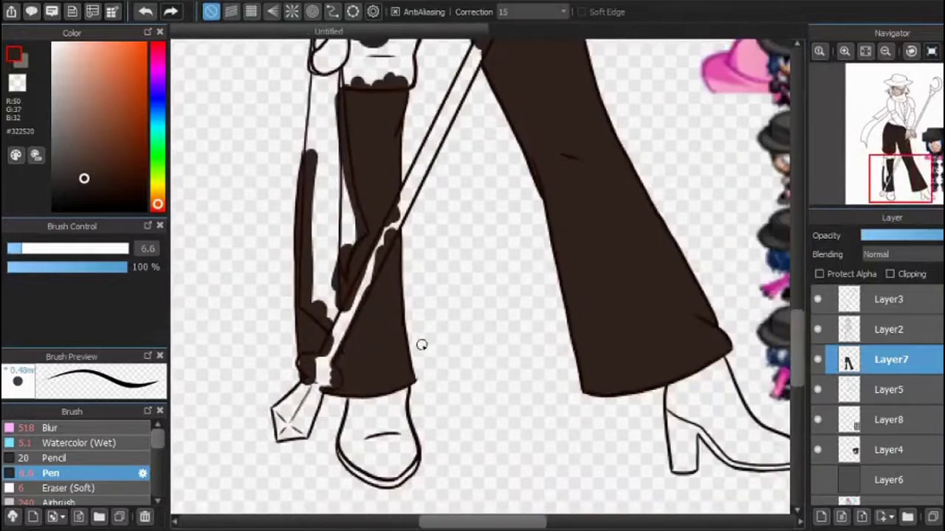
Fill both upper-arm bands and both sides of the waistcoat with dark brown at pen size 6.6
scroll(506, 309, up, 5)
drag(372, 321, 382, 346)
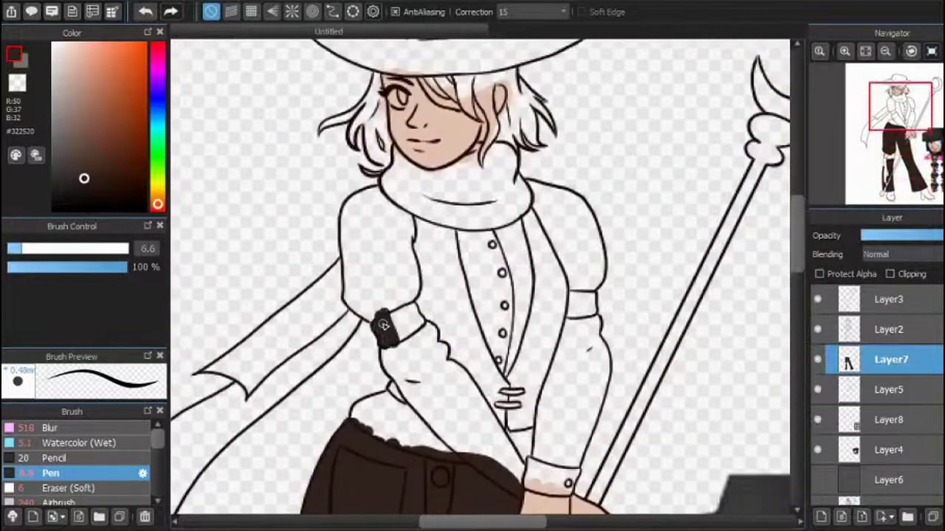
drag(569, 296, 583, 322)
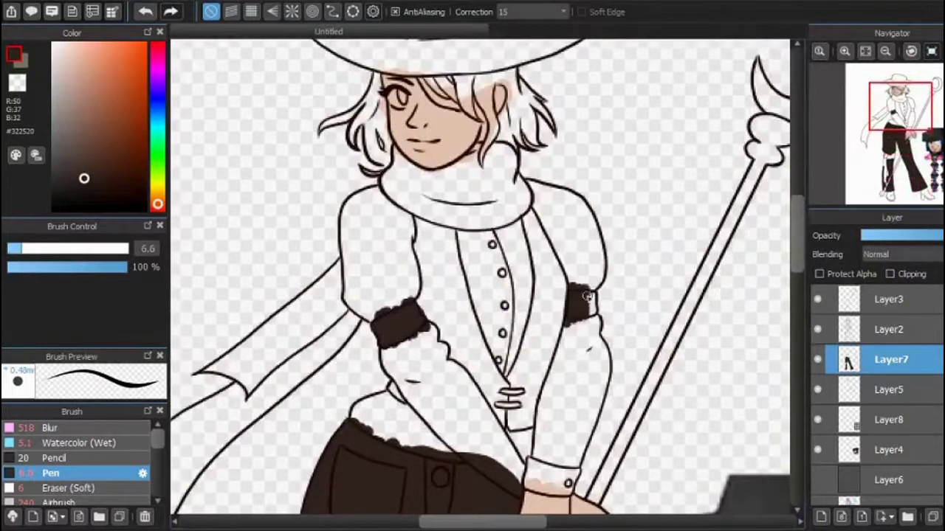
key(h)
mouse_move(429, 214)
mouse_down()
mouse_move(396, 304)
mouse_move(412, 367)
mouse_move(466, 426)
mouse_move(406, 337)
mouse_move(437, 216)
mouse_move(457, 381)
mouse_move(414, 299)
mouse_move(456, 384)
mouse_move(513, 232)
mouse_move(467, 385)
mouse_move(531, 319)
mouse_move(466, 410)
mouse_move(507, 272)
mouse_move(526, 308)
mouse_up()
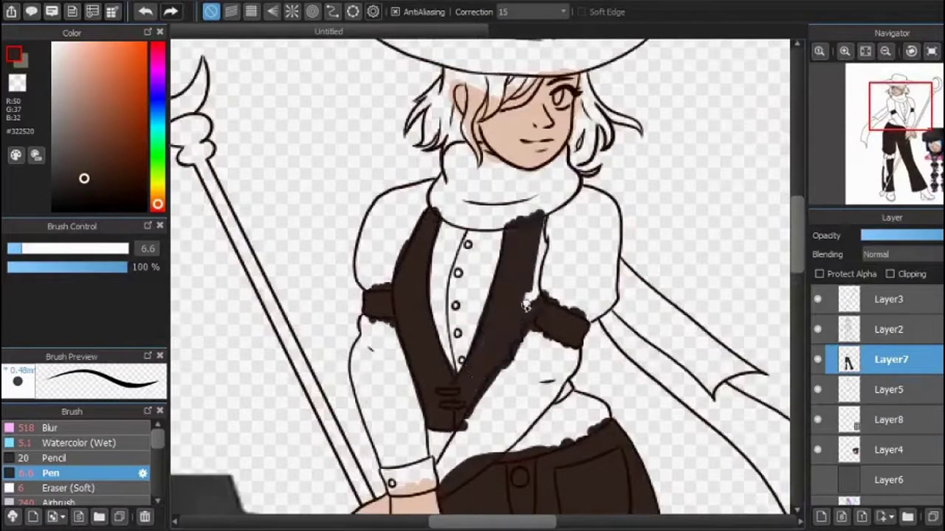
key(h)
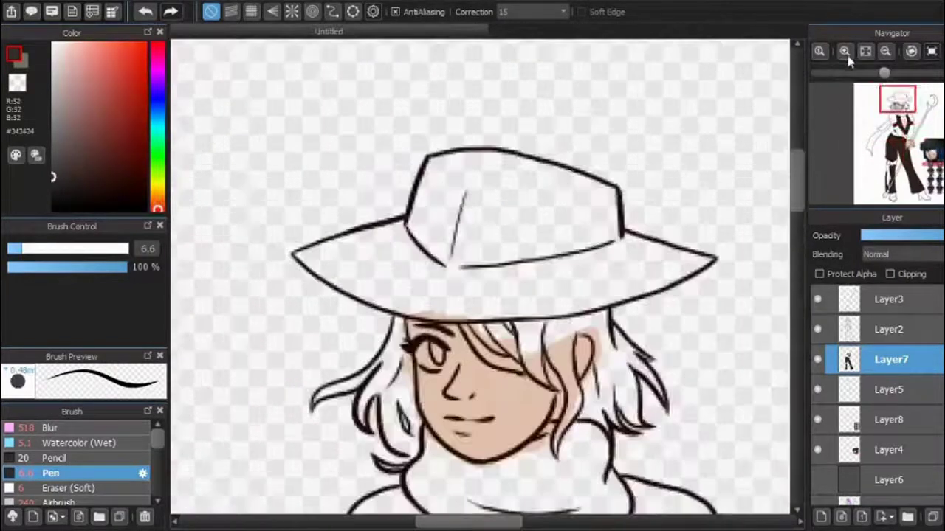
Paint the hat brim's lower edge in dark grey #343434 and fill the brim tip on the eye side
drag(316, 261, 546, 294)
key(ctrl+Right)
mouse_move(453, 179)
mouse_down()
mouse_move(444, 295)
mouse_move(450, 380)
mouse_move(452, 293)
mouse_up()
drag(478, 133, 497, 105)
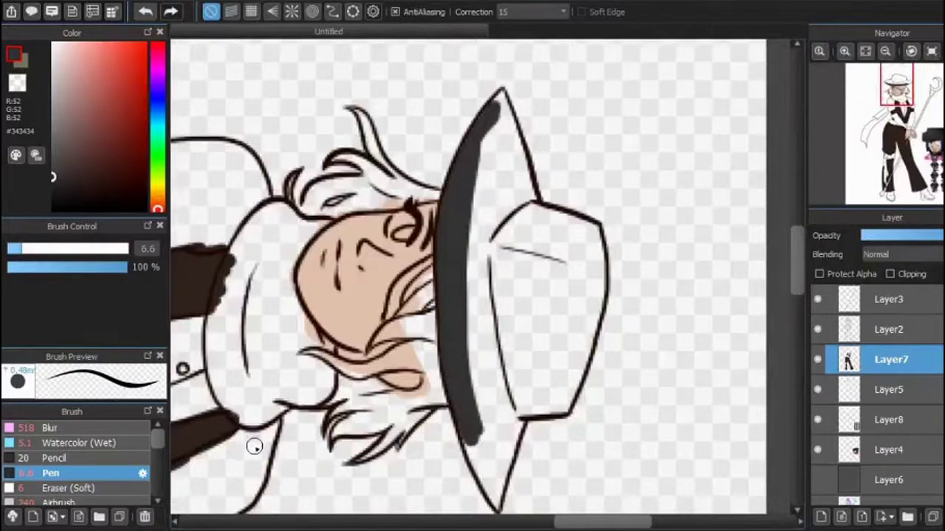
mouse_move(505, 99)
mouse_down()
mouse_move(532, 206)
mouse_move(498, 116)
mouse_move(518, 213)
mouse_move(493, 231)
mouse_up()
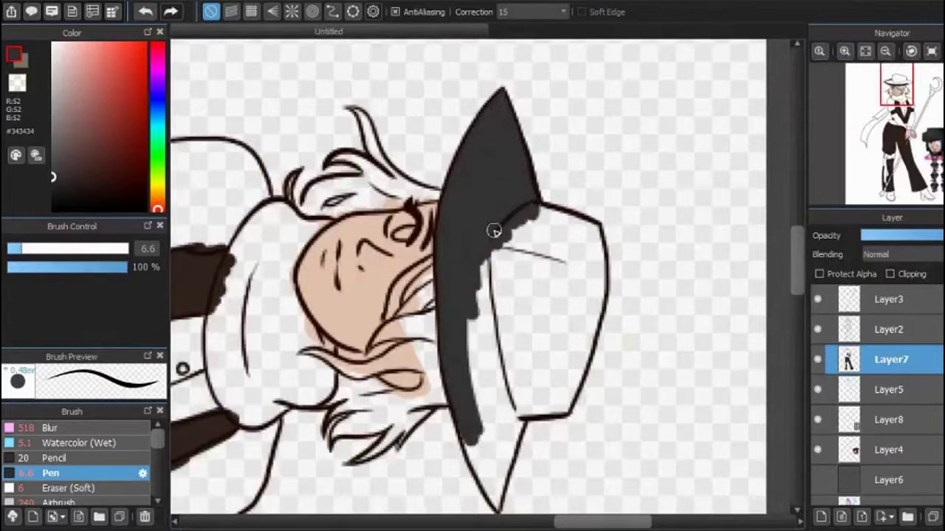
Paint dark grey along the inside of the hat crown's outline and across its corners
key(ctrl+0)
mouse_move(406, 217)
mouse_down()
mouse_move(434, 162)
mouse_move(447, 160)
mouse_move(526, 165)
mouse_move(477, 156)
mouse_move(599, 185)
mouse_up()
key(h)
key(ctrl+z)
key(ctrl+y)
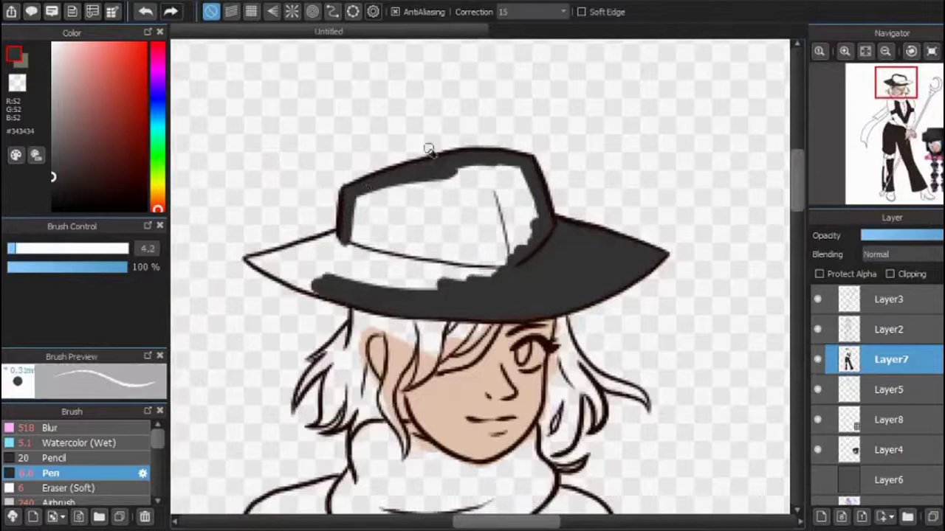
Fill the rest of the hat's crown and the remaining brim tip with dark grey #343434
mouse_move(356, 201)
mouse_down()
mouse_move(477, 280)
mouse_move(497, 186)
mouse_move(530, 203)
mouse_up()
key(h)
drag(686, 258, 624, 235)
key(h)
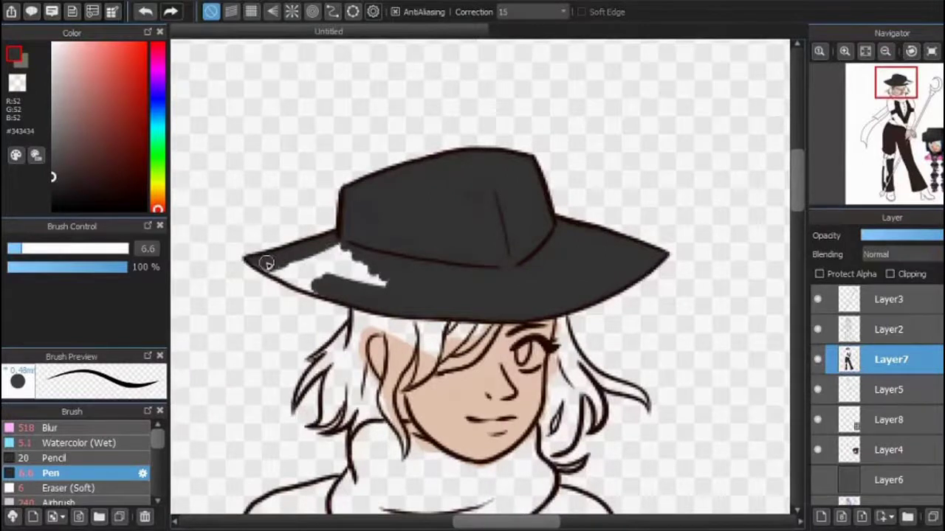
drag(267, 264, 369, 278)
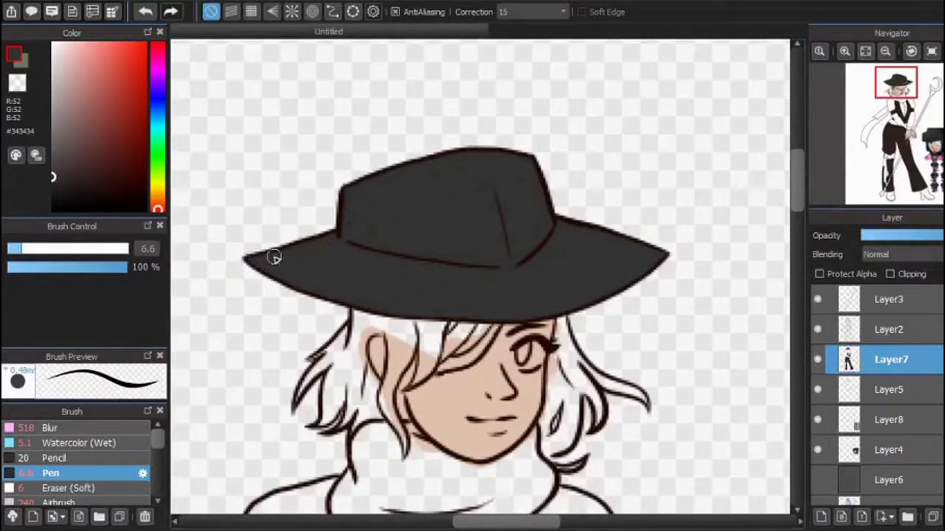
On a new layer above Layer7, fill the shirt front with beige #C0B4A2, hiding Layer7 and showing the dark grey backing
scroll(273, 258, down, 2)
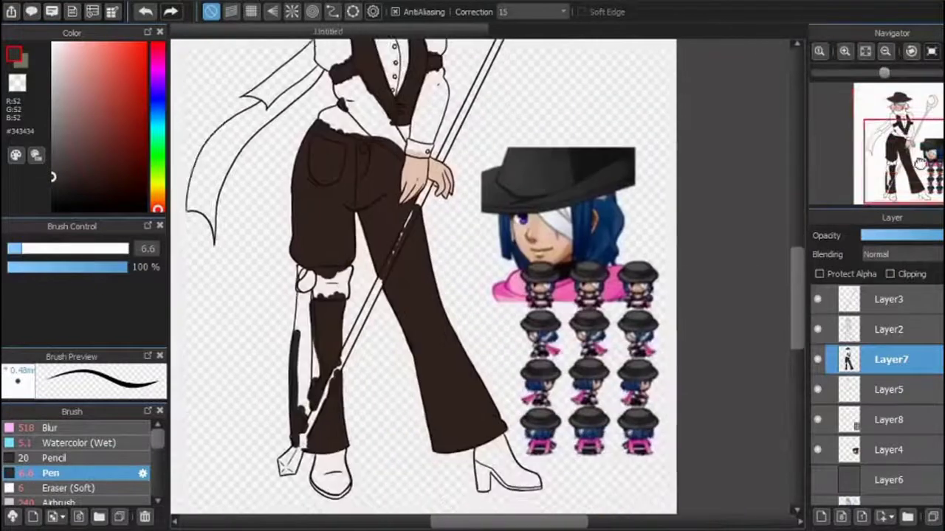
scroll(559, 218, up, 4)
alt+click(559, 219)
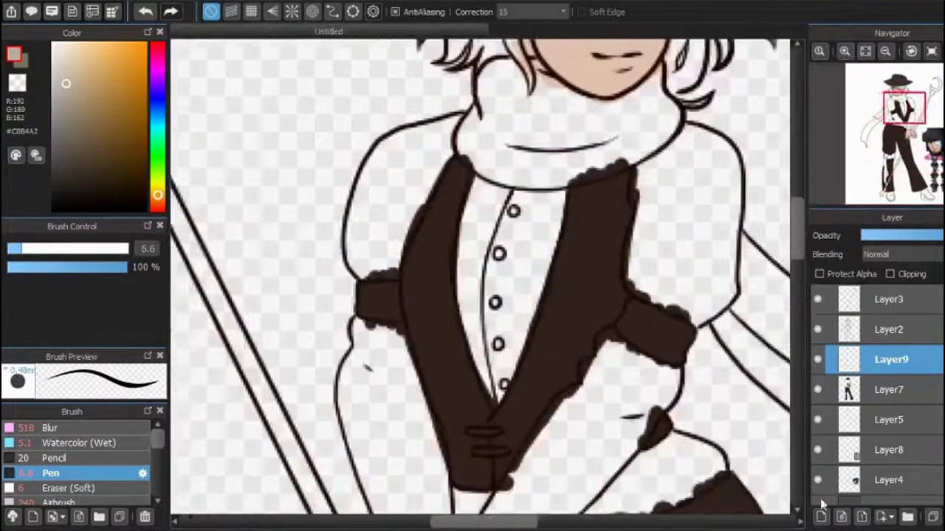
mouse_move(476, 190)
mouse_down()
mouse_move(461, 277)
mouse_move(476, 347)
mouse_up()
mouse_move(476, 170)
mouse_down()
mouse_move(480, 180)
mouse_move(573, 189)
mouse_move(561, 188)
mouse_move(548, 249)
mouse_move(484, 221)
mouse_move(510, 325)
mouse_move(487, 312)
mouse_move(495, 403)
mouse_move(535, 309)
mouse_up()
key(e)
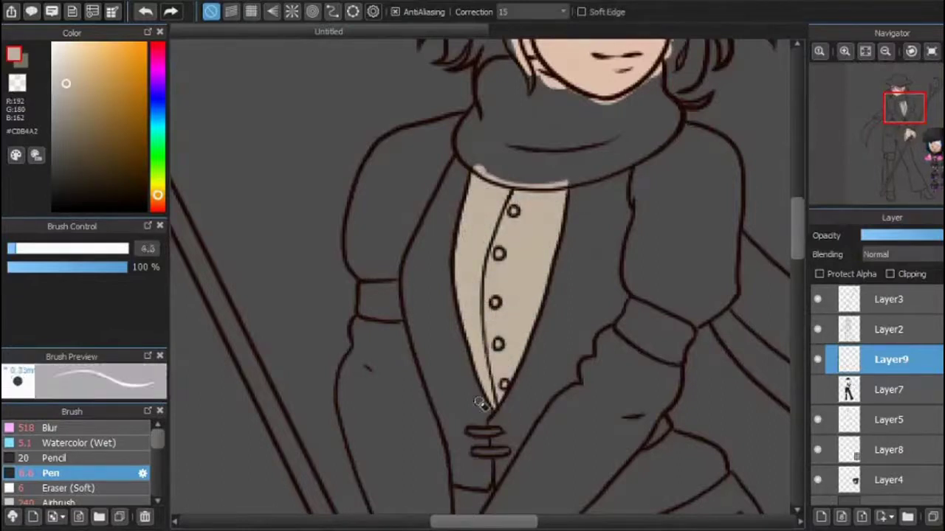
Fill the staff-side arm's puffed upper sleeve with beige at pen size 6.6
key(b)
mouse_move(352, 199)
mouse_down()
mouse_move(350, 244)
mouse_move(455, 122)
mouse_move(367, 170)
mouse_up()
mouse_move(383, 272)
mouse_down()
mouse_move(426, 185)
mouse_move(371, 243)
mouse_move(413, 180)
mouse_up()
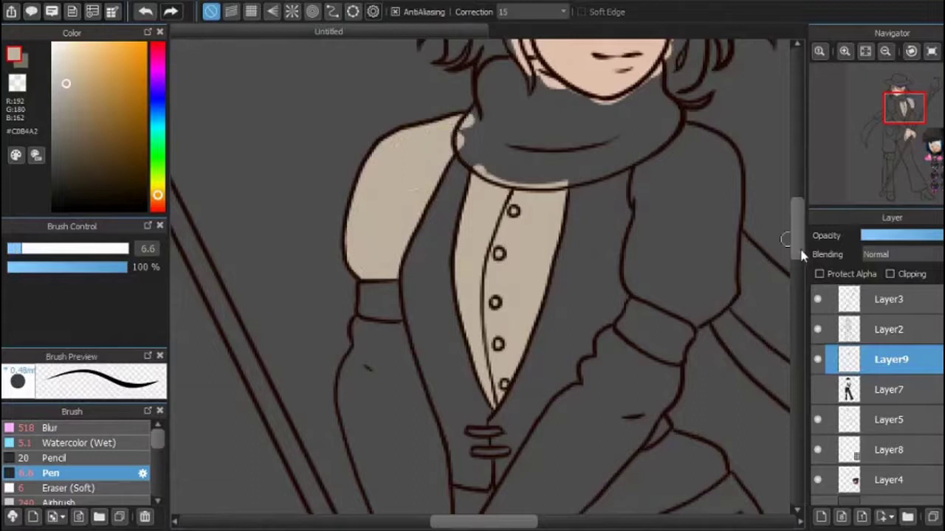
Fill the staff-side arm's forearm sleeve and cuff with beige, hiding skin layer Layer5 to see the cuff
scroll(797, 257, down, 3)
drag(405, 192, 443, 321)
mouse_move(369, 213)
mouse_down()
mouse_move(359, 217)
mouse_move(394, 407)
mouse_move(369, 294)
mouse_up()
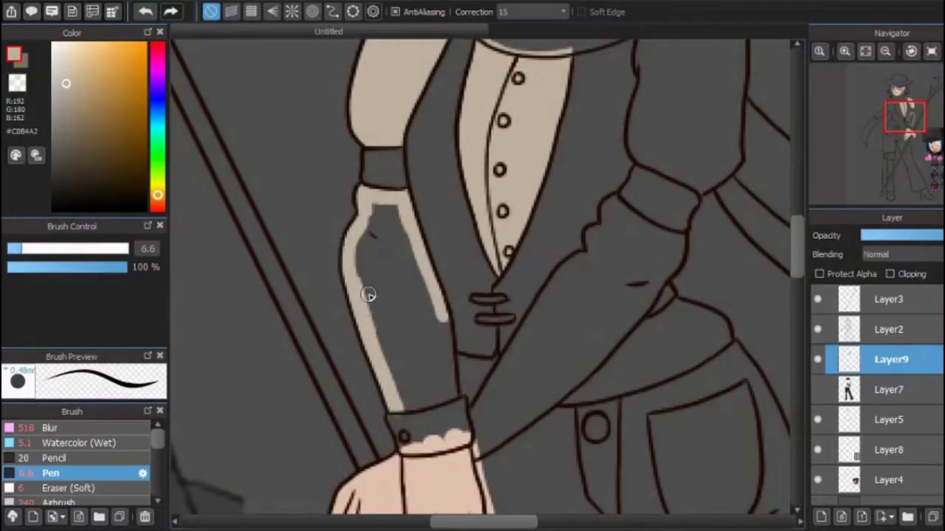
mouse_move(367, 332)
mouse_down()
mouse_move(394, 229)
mouse_move(373, 293)
mouse_move(401, 376)
mouse_move(445, 325)
mouse_up()
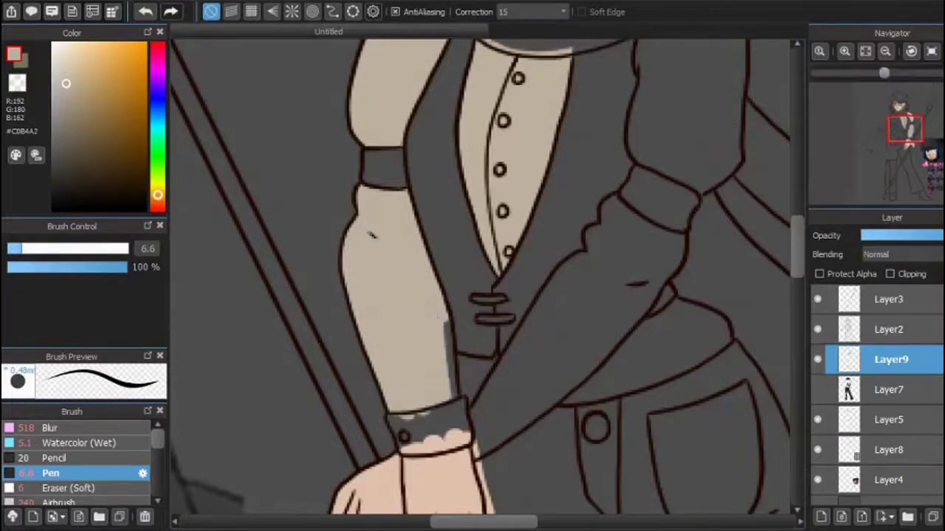
key(h)
drag(509, 399, 525, 300)
key(h)
mouse_move(462, 405)
mouse_down()
mouse_move(462, 428)
mouse_move(420, 428)
mouse_up()
Fill the crossing arm's forearm sleeve and the shirt's lower edge at the waist with beige
scroll(477, 430, up, 1)
mouse_move(477, 430)
mouse_down()
mouse_move(548, 311)
mouse_move(584, 278)
mouse_up()
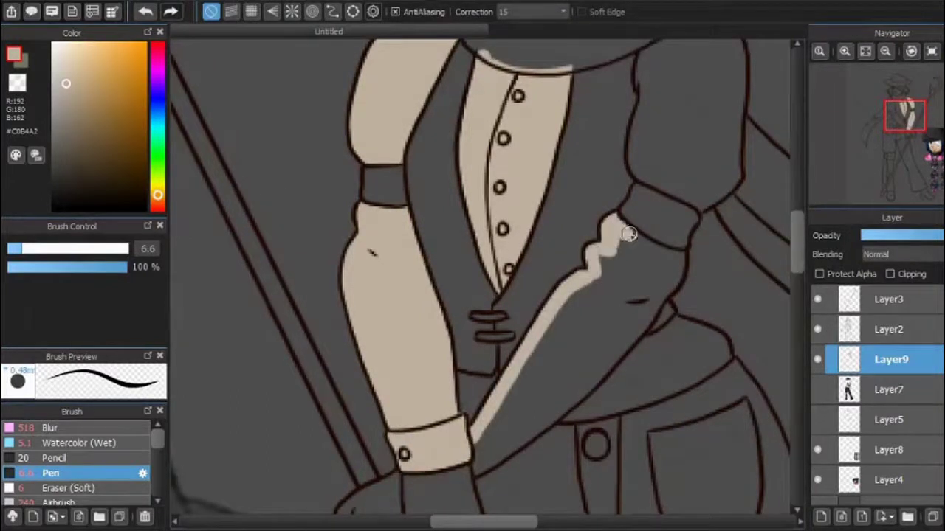
key(h)
mouse_move(284, 270)
mouse_down()
mouse_move(327, 285)
mouse_move(358, 279)
mouse_up()
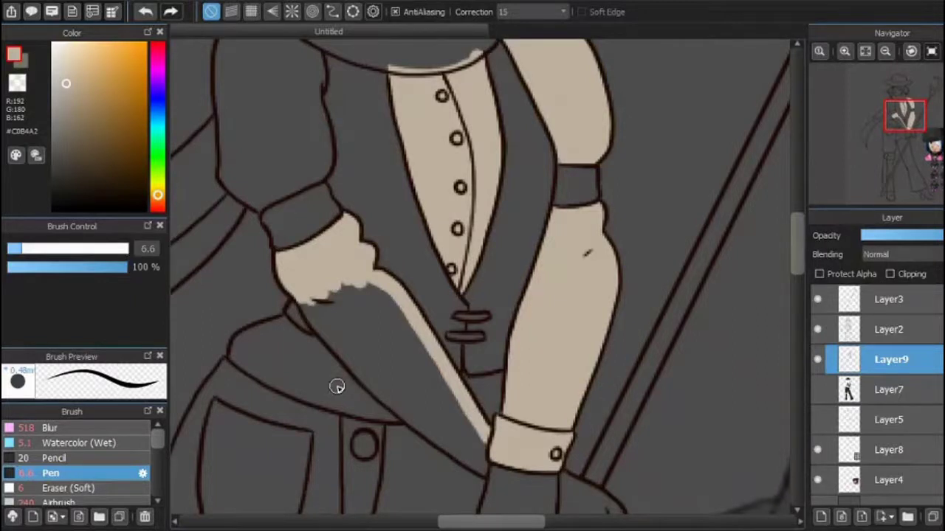
mouse_move(307, 304)
mouse_down()
mouse_move(350, 359)
mouse_move(500, 443)
mouse_move(330, 341)
mouse_up()
mouse_move(371, 383)
mouse_down()
mouse_move(394, 344)
mouse_move(464, 384)
mouse_move(494, 419)
mouse_up()
drag(465, 369, 380, 374)
key(h)
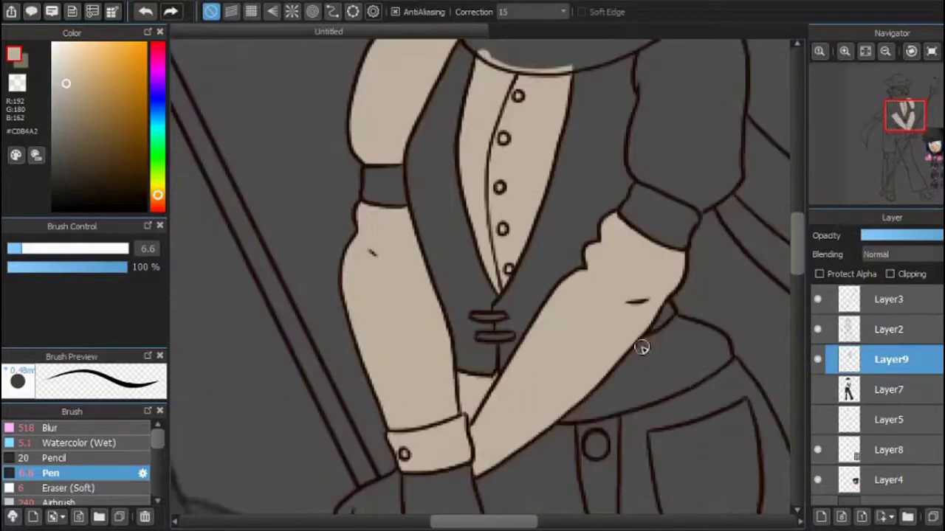
key(h)
mouse_move(234, 356)
mouse_down()
mouse_move(288, 382)
mouse_move(274, 337)
mouse_move(259, 374)
mouse_move(347, 405)
mouse_up()
Bucket-fill the crossing arm's puffed upper sleeve with beige and touch up its corners at pen size 3.9
mouse_move(883, 72)
mouse_down()
mouse_move(864, 71)
mouse_move(883, 71)
mouse_up()
key(g)
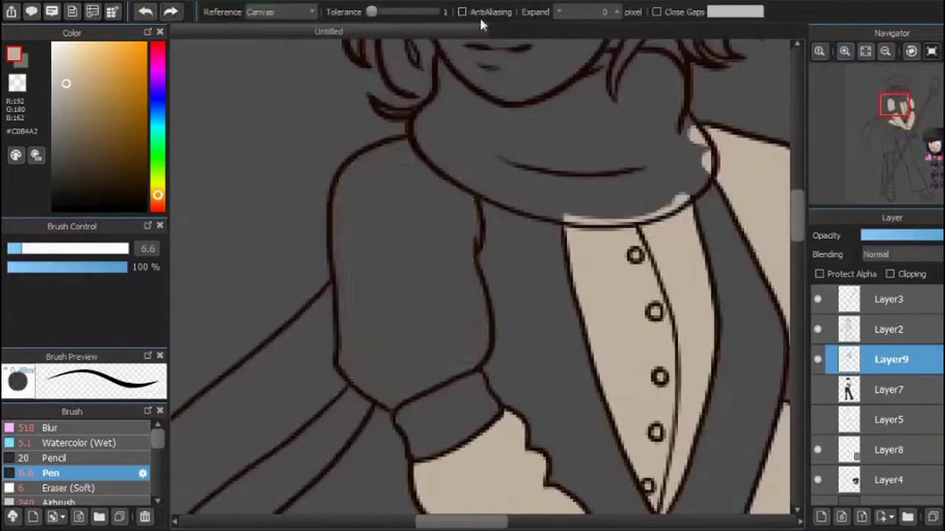
click(359, 173)
key(b)
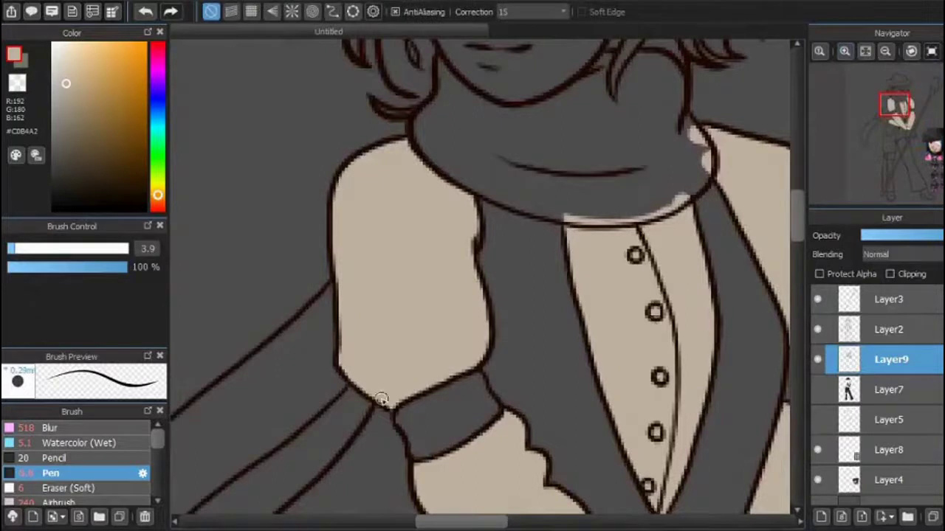
key(h)
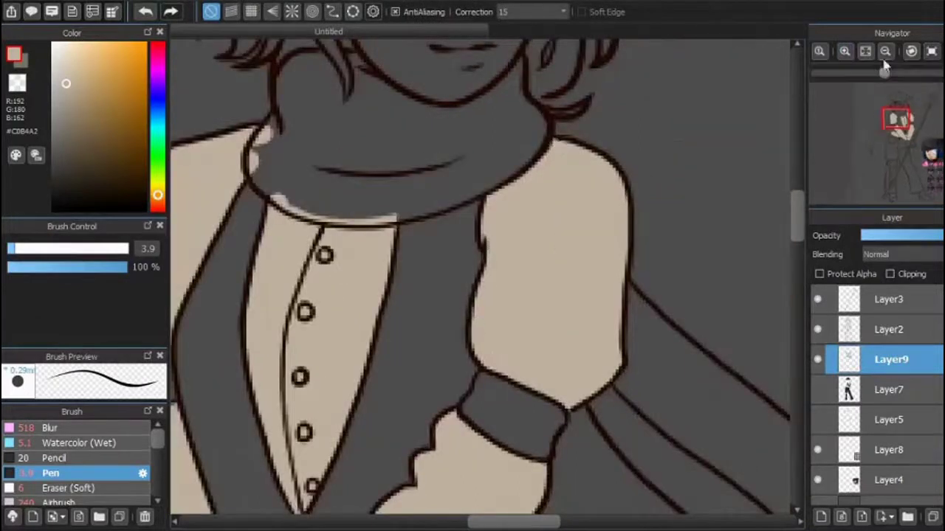
Show Layer7 again and bucket-fill the trouser pocket with lighter brown #4E392F, with anti-aliasing enabled
scroll(852, 173, down, 3)
drag(851, 173, 864, 210)
scroll(544, 238, up, 3)
click(74, 164)
click(89, 160)
key(g)
click(472, 177)
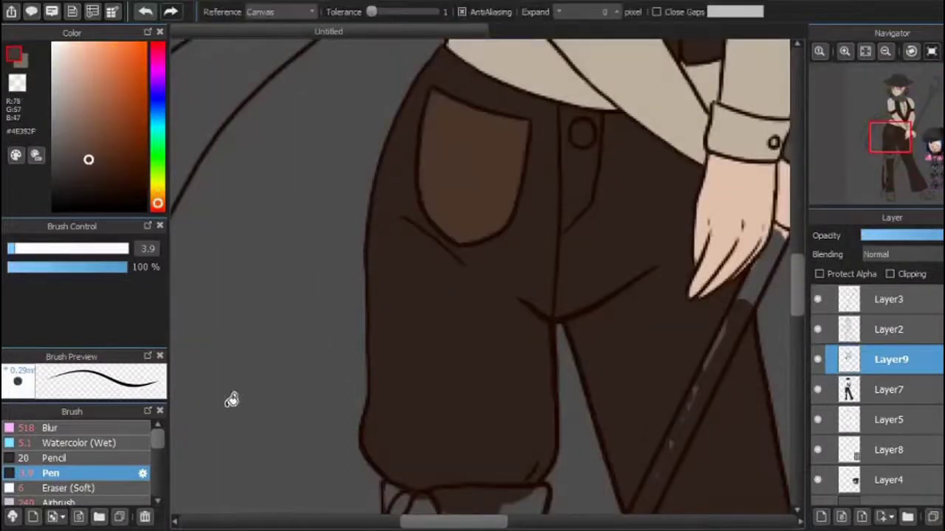
key(b)
scroll(434, 127, up, 1)
key(h)
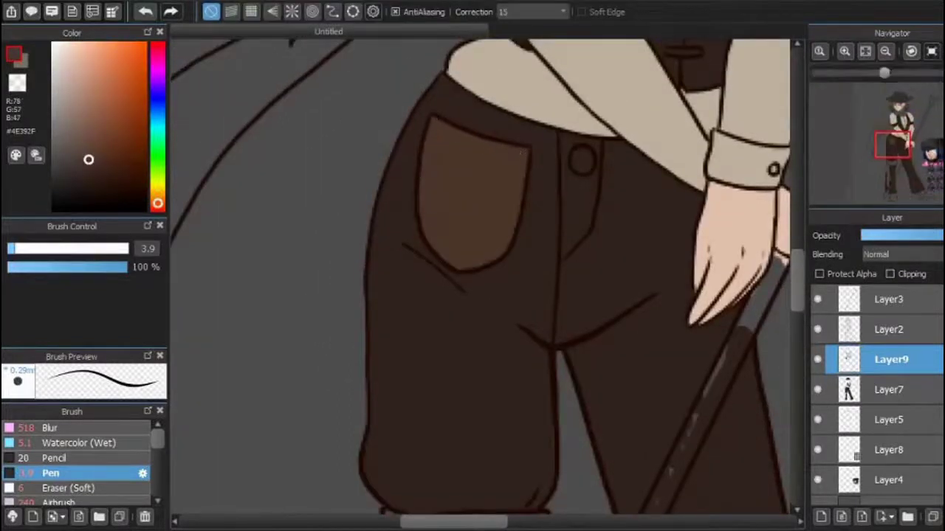
Hide the grey backing and bucket-fill the bent leg's shoe with dark grey #343434, touching up around the crease line
key(h)
scroll(902, 148, down, 3)
drag(904, 148, 907, 172)
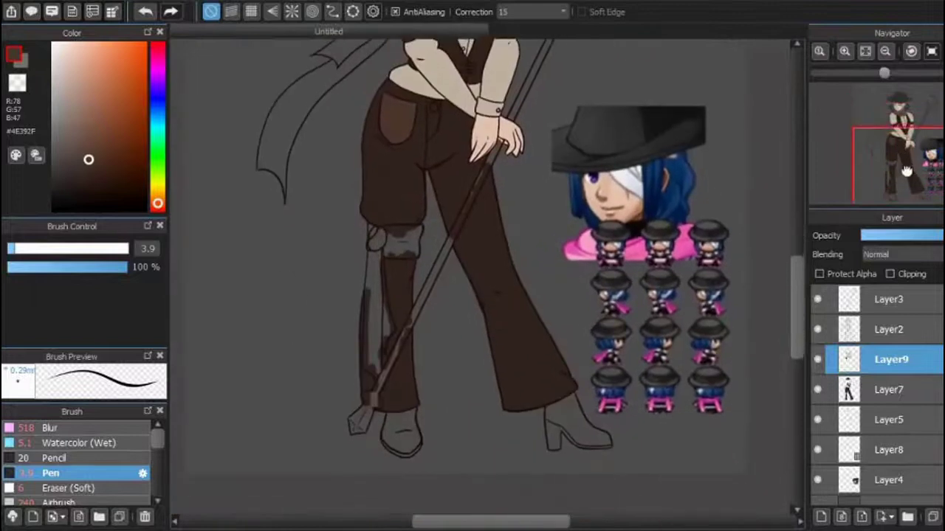
scroll(516, 295, up, 4)
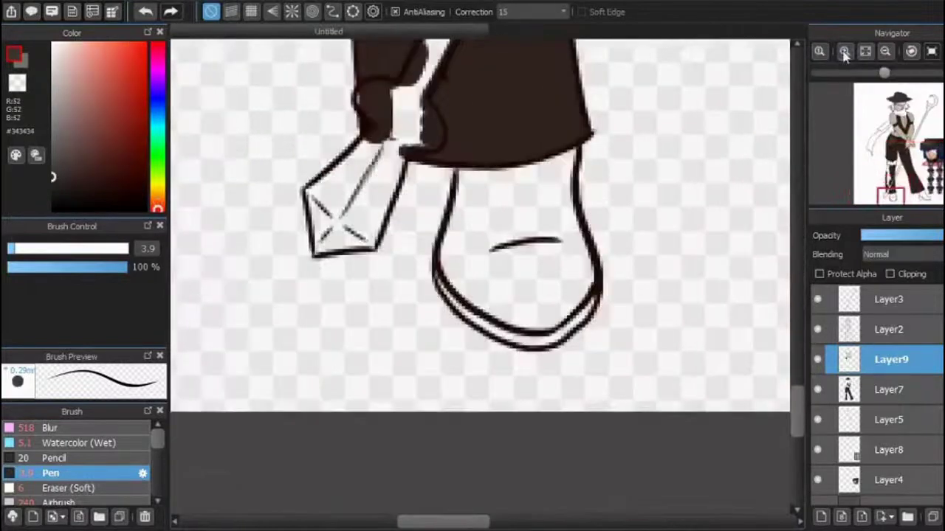
key(g)
click(579, 200)
key(b)
drag(490, 249, 545, 244)
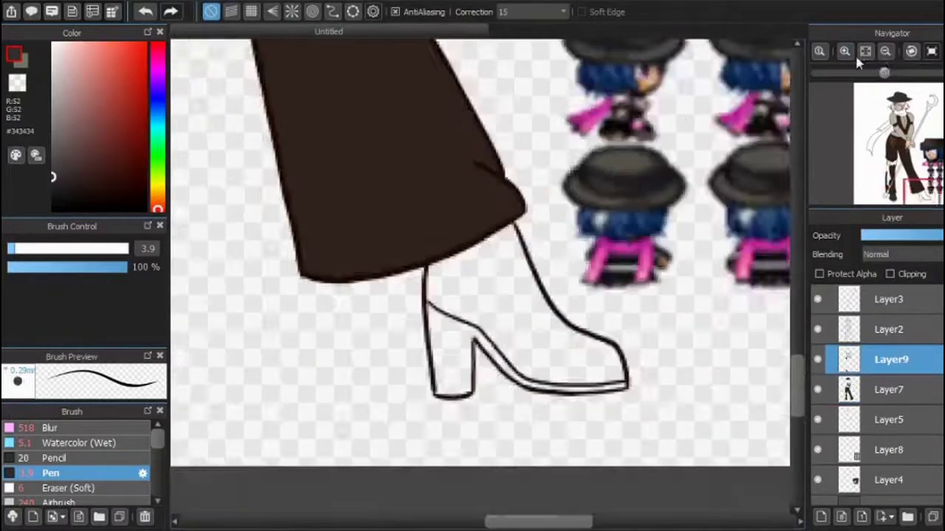
Bucket-fill the upper of the extended leg's heeled boot with dark grey #343434 and touch up its edges with the pen
key(g)
click(509, 310)
key(b)
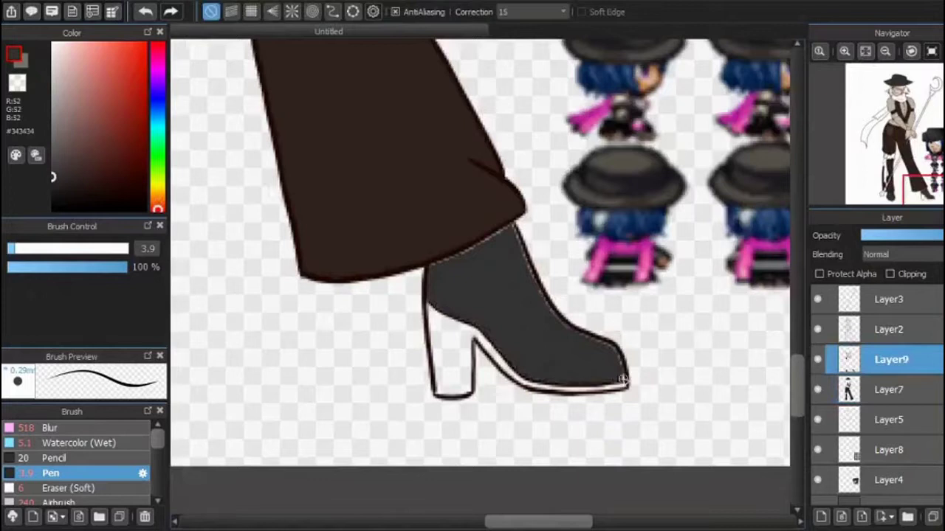
key(h)
key(h)
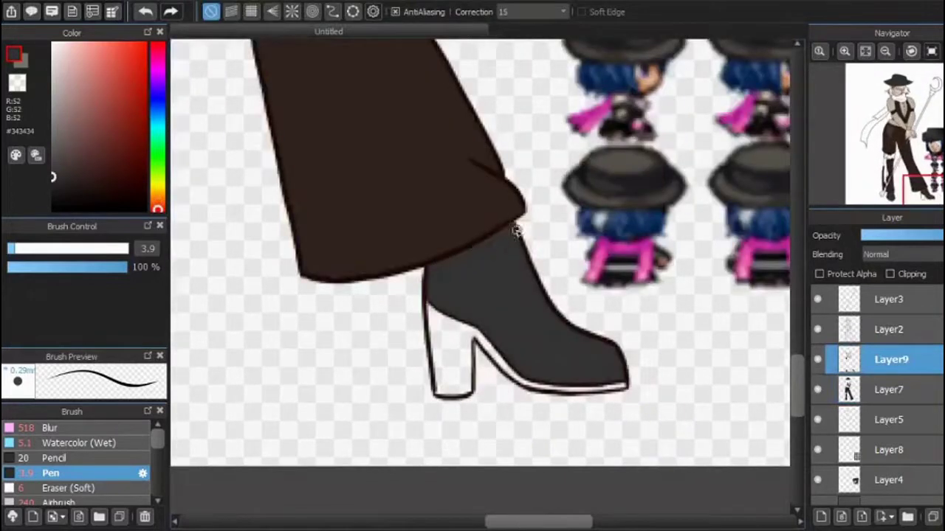
key(ctrl+0)
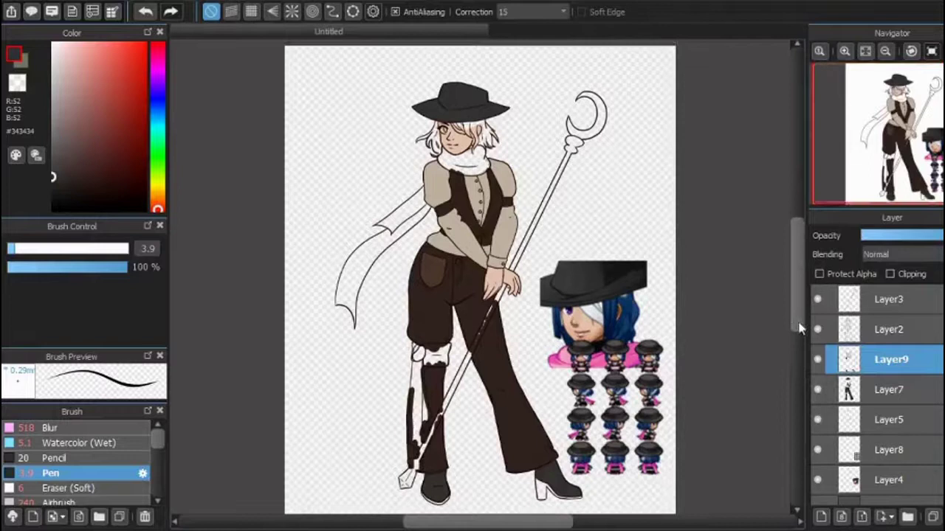
Add a new layer, bucket-fill the scarf around the neck with the reference scarf's pink #EF6CA8, and touch up its edges
key(ctrl+shift+n)
alt+click(602, 365)
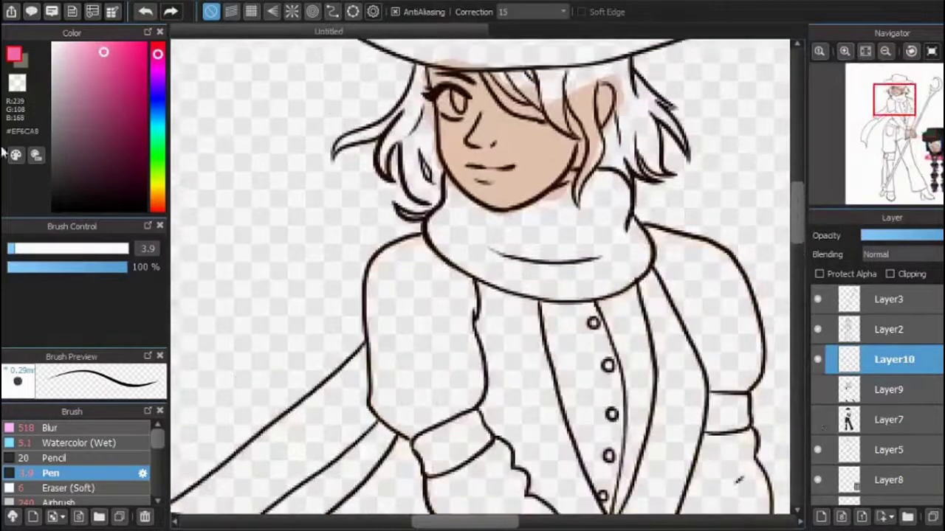
key(g)
click(561, 237)
key(b)
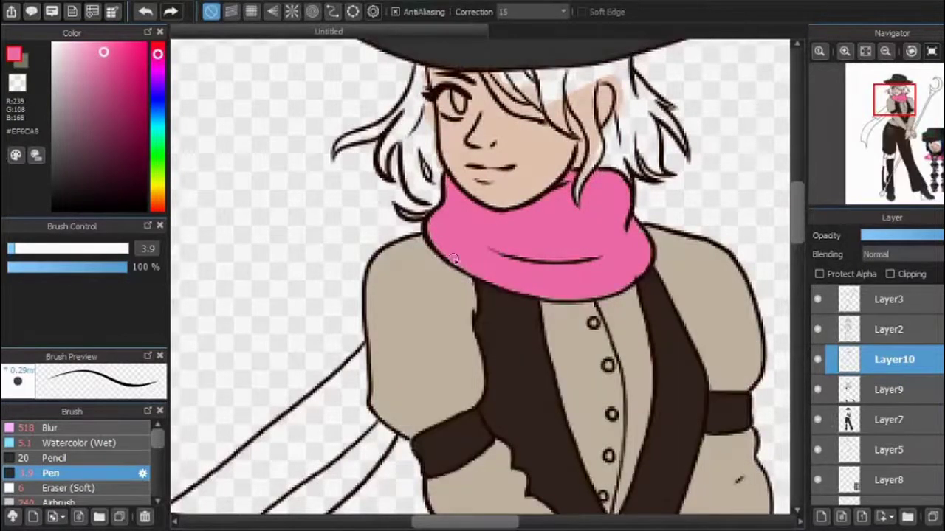
key(h)
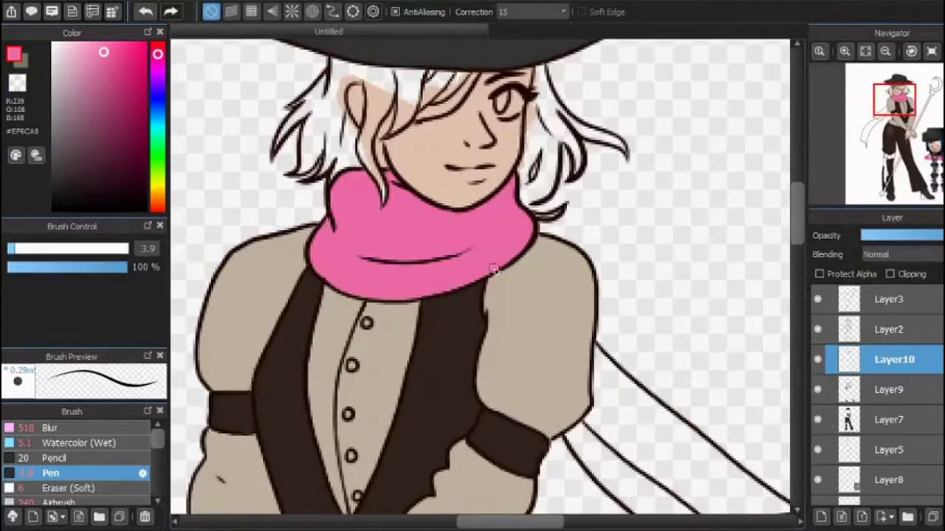
key(h)
Fill the scarf's two flowing tails with pink and clean up their edges with the pen at size 3.9
click(500, 170)
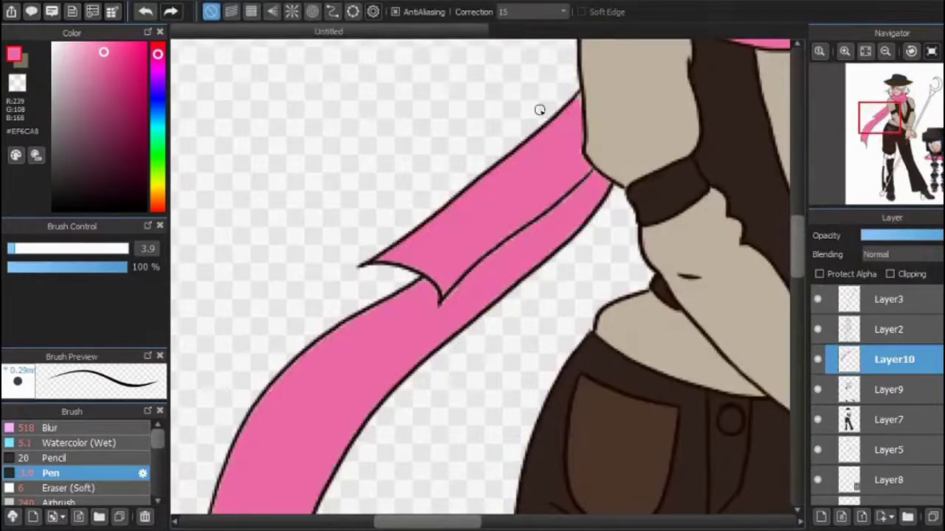
mouse_move(582, 176)
mouse_down()
mouse_move(524, 230)
mouse_move(431, 276)
mouse_up()
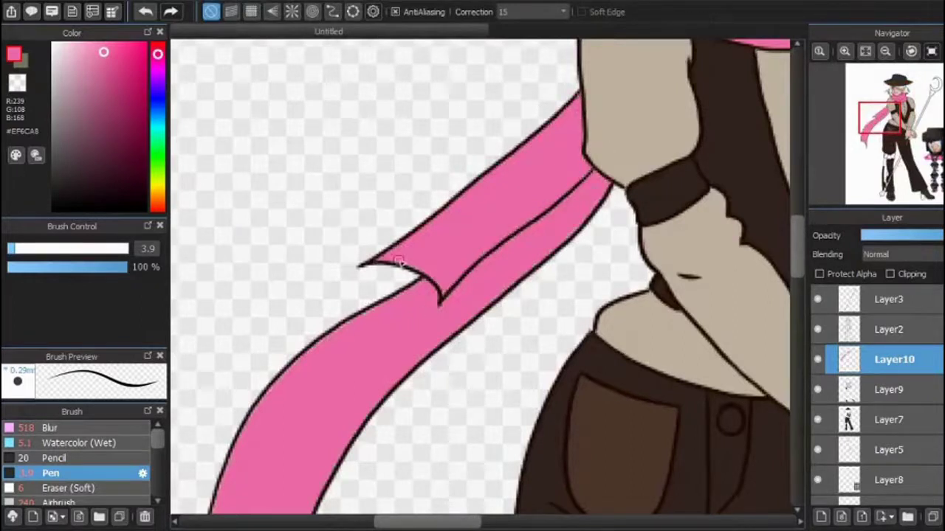
drag(550, 247, 602, 169)
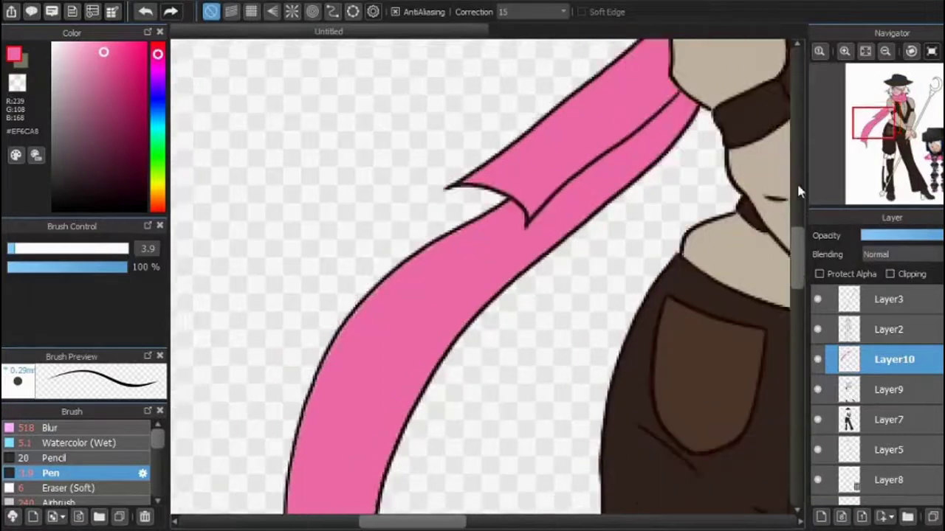
drag(326, 308, 360, 232)
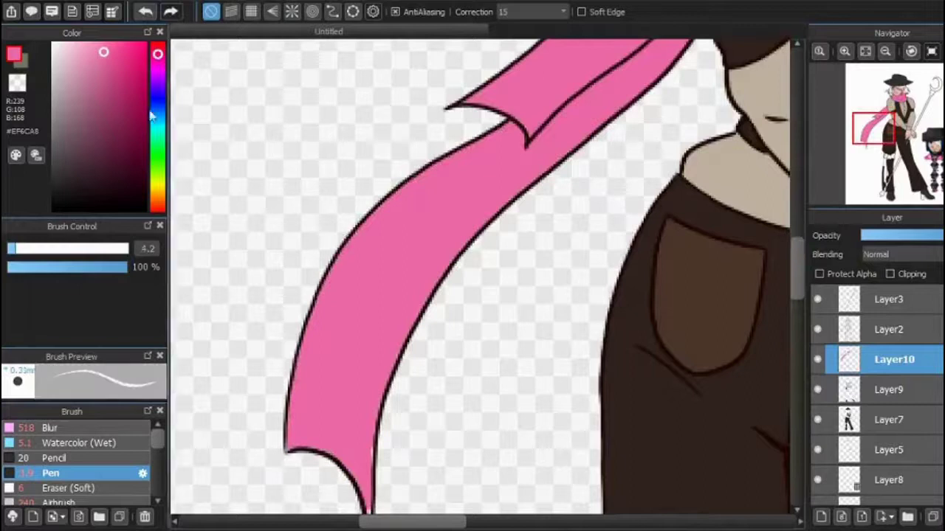
scroll(506, 255, down, 2)
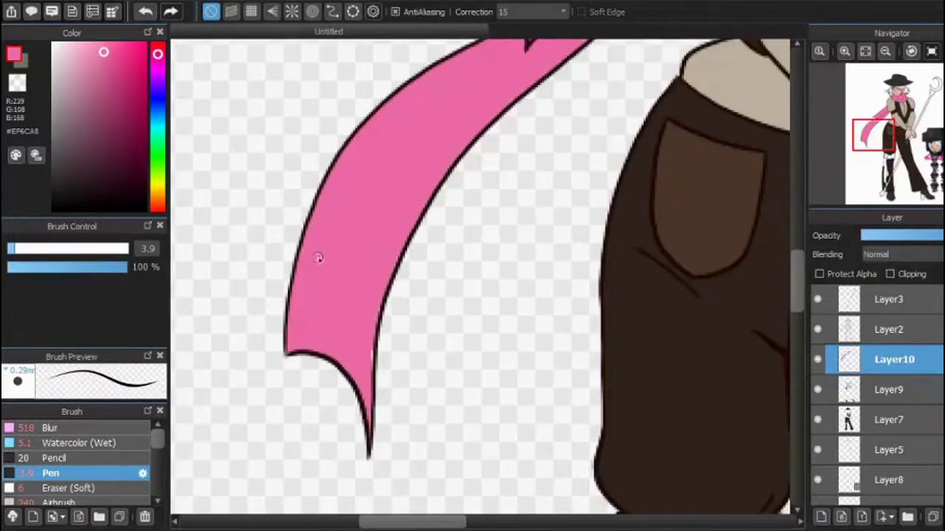
Hide Layer7 and bucket-fill the knee band and its knot with the scarf pink, touching up around the knot
scroll(867, 99, down, 5)
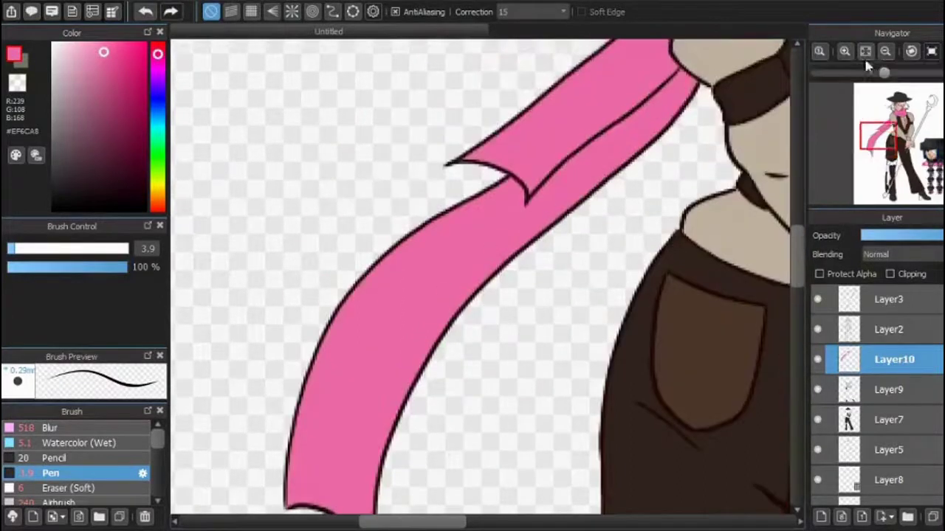
scroll(867, 99, up, 5)
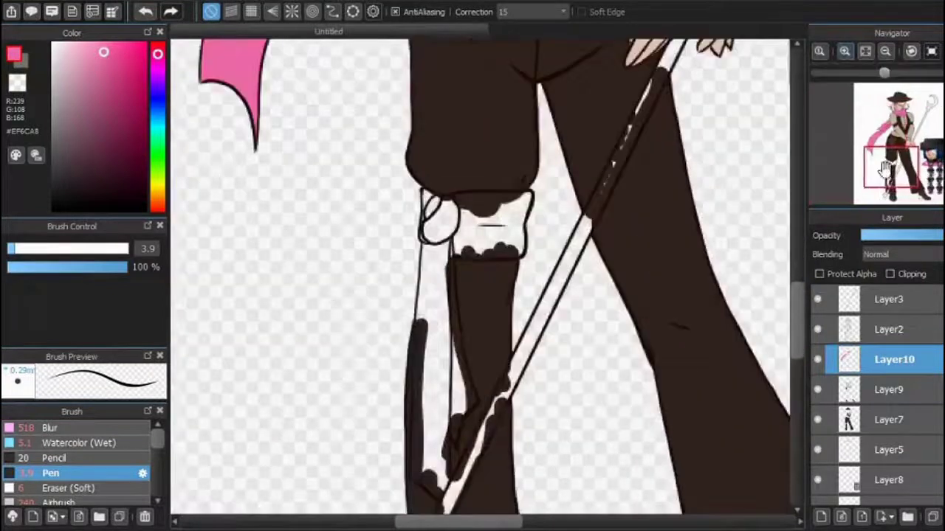
click(817, 419)
key(g)
click(465, 296)
key(b)
scroll(373, 295, up, 2)
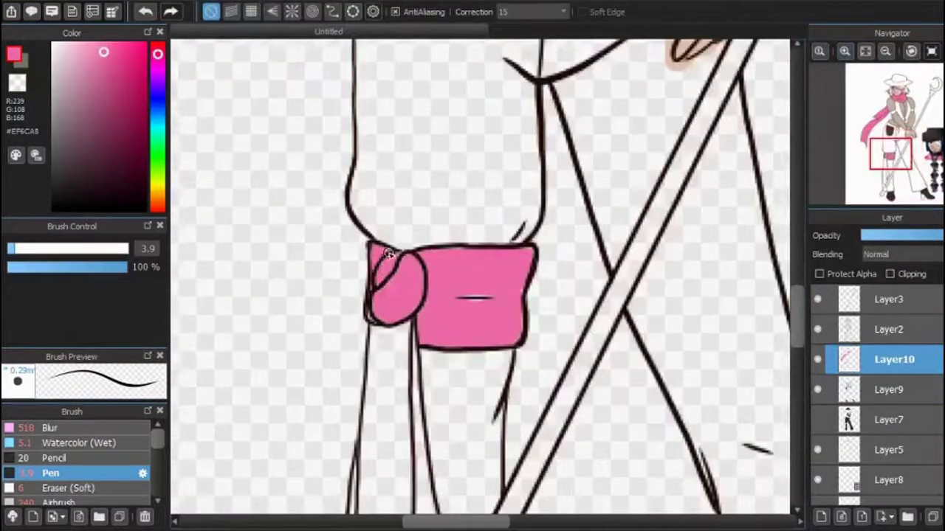
mouse_move(399, 262)
mouse_down()
mouse_move(374, 319)
mouse_move(415, 314)
mouse_up()
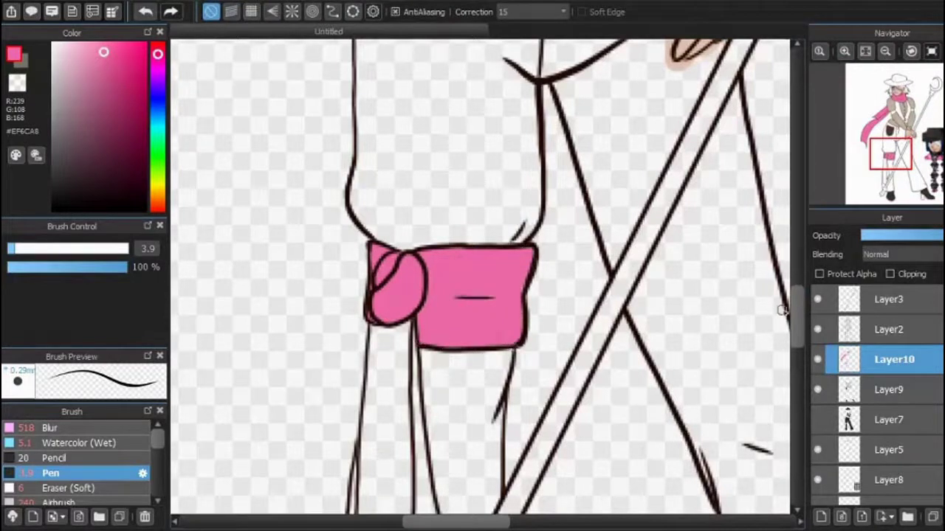
Bucket-fill the knee band's hanging tails with pink, touch up their ends, and show Layer7 again
scroll(781, 310, down, 5)
key(g)
click(386, 323)
key(b)
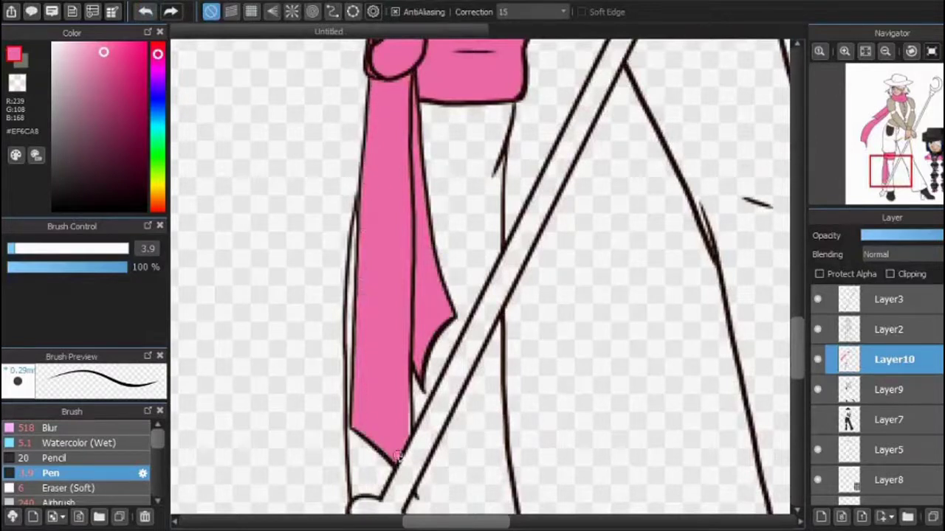
scroll(457, 274, down, 3)
click(872, 111)
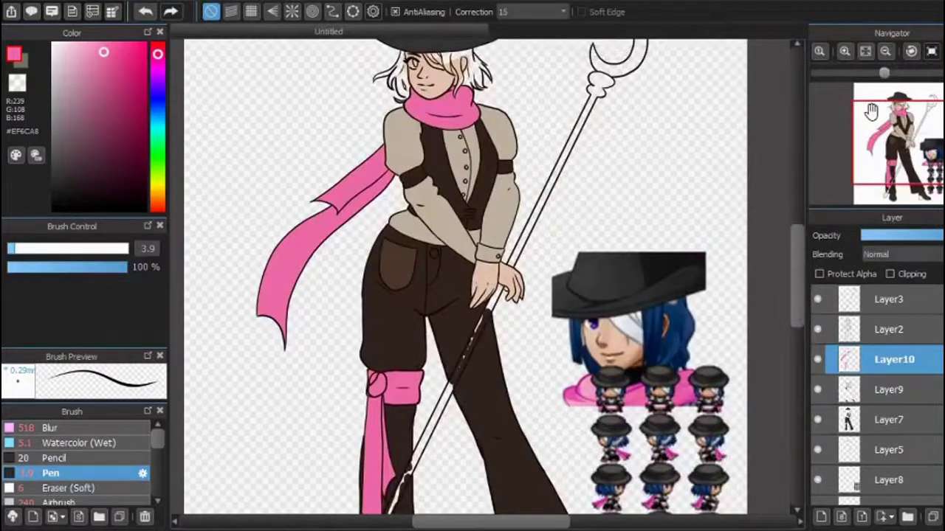
Fill the extended leg's boot heel and sole with near-black #272423, painting the narrow parts with the pen
scroll(532, 316, down, 5)
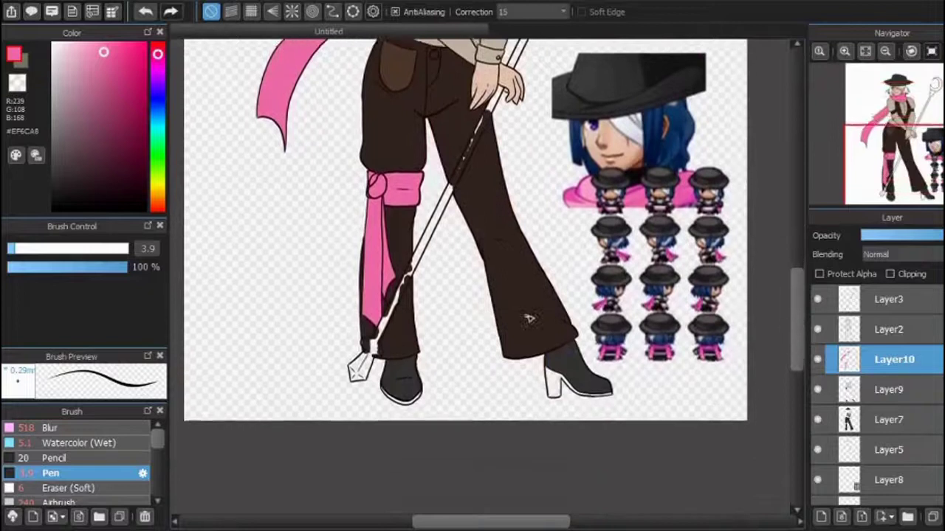
scroll(506, 332, up, 3)
alt+click(552, 231)
alt+click(481, 226)
key(g)
click(538, 347)
key(b)
key(h)
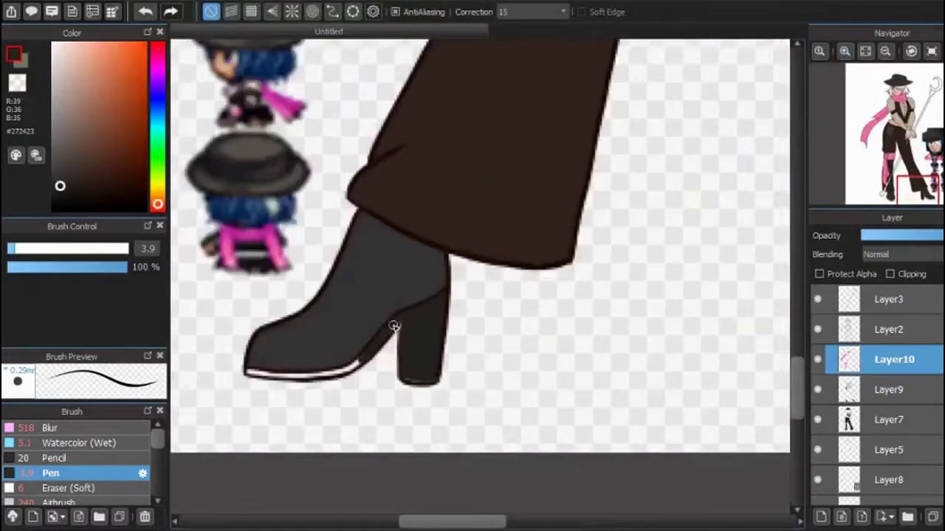
scroll(437, 373, left, 2)
mouse_move(310, 374)
mouse_down()
mouse_move(429, 367)
mouse_move(517, 380)
mouse_move(550, 347)
mouse_up()
key(h)
click(865, 51)
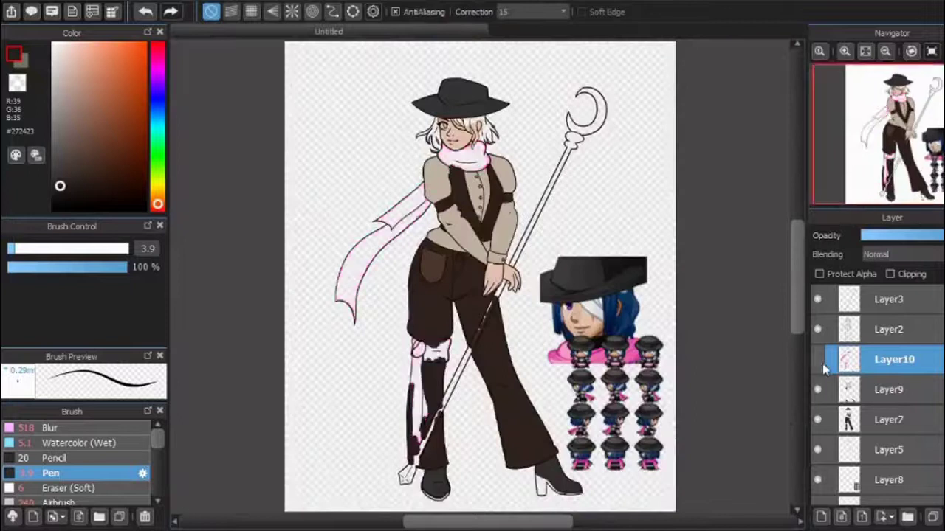
Paint the shirt and cuff buttons off-white #F9F4EE and pick the pocket's brown #4E392F as the drawing colour
scroll(886, 155, up, 5)
drag(883, 155, 884, 119)
alt+click(446, 222)
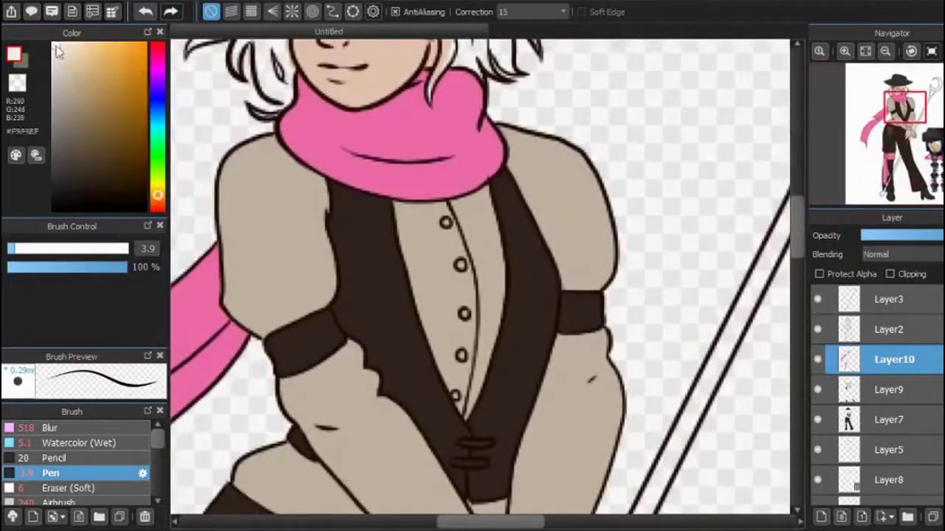
scroll(794, 251, down, 5)
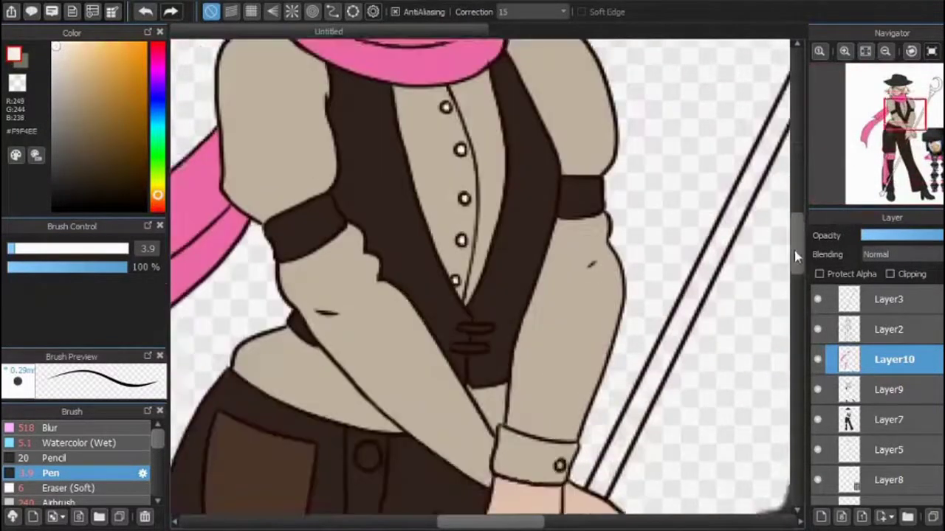
drag(462, 272, 490, 270)
key(ctrl+z)
scroll(515, 293, down, 3)
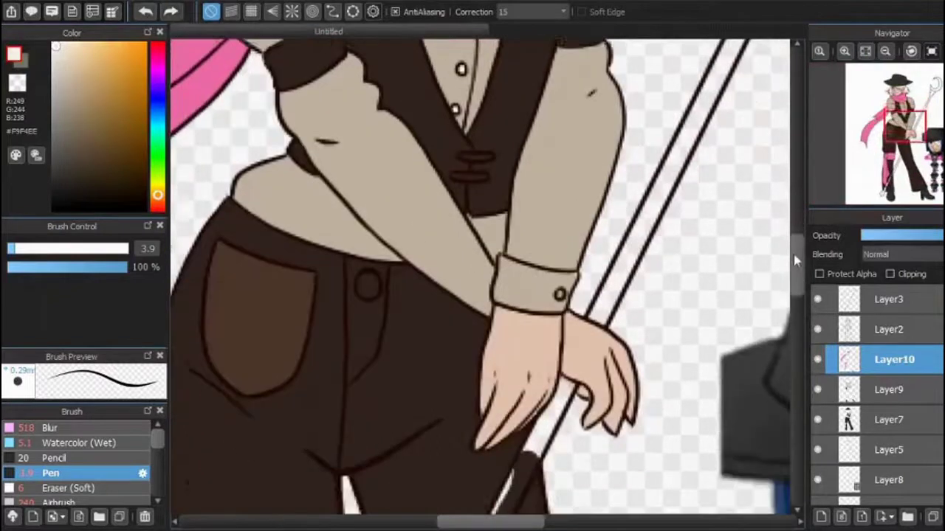
alt+click(262, 283)
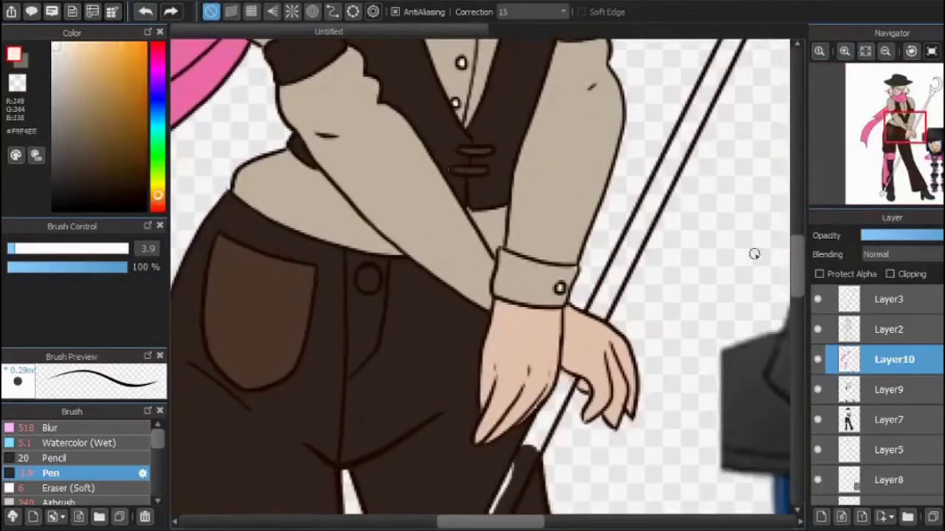
scroll(753, 253, left, 3)
scroll(451, 221, down, 1)
click(865, 52)
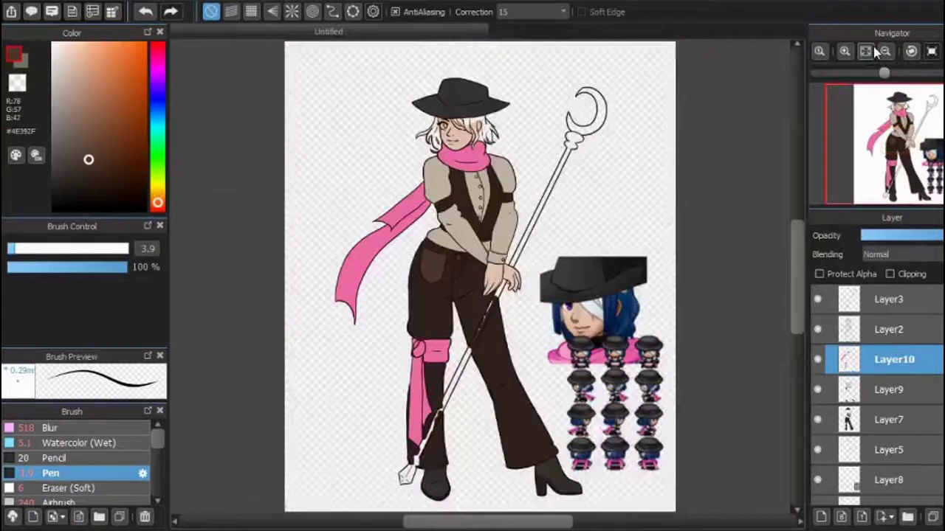
Paint the white of the character's visible eye with #FFFFFF
alt+click(413, 240)
scroll(410, 242, up, 5)
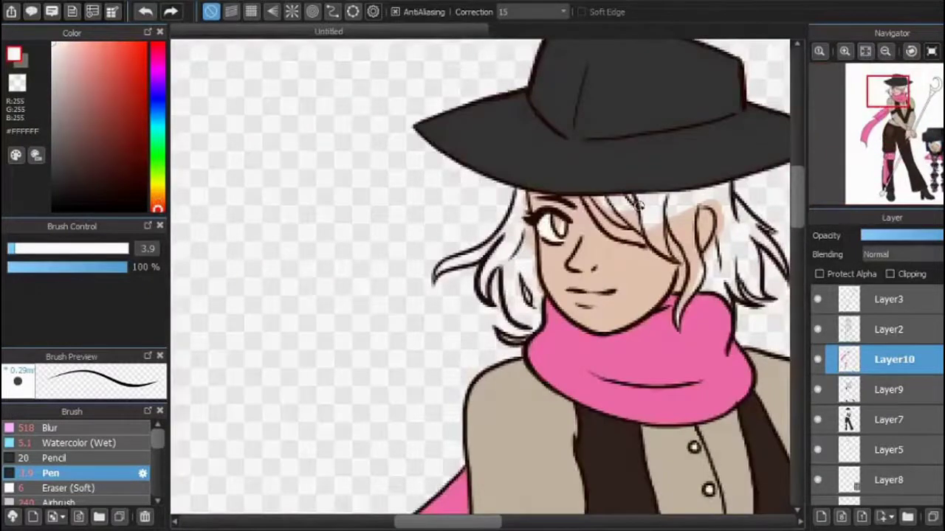
click(866, 52)
Pick the purple #8750B3 from the eye in the reference portrait
scroll(664, 332, up, 3)
alt+click(434, 257)
mouse_move(352, 324)
mouse_down()
mouse_move(372, 296)
mouse_move(390, 296)
mouse_up()
alt+click(436, 258)
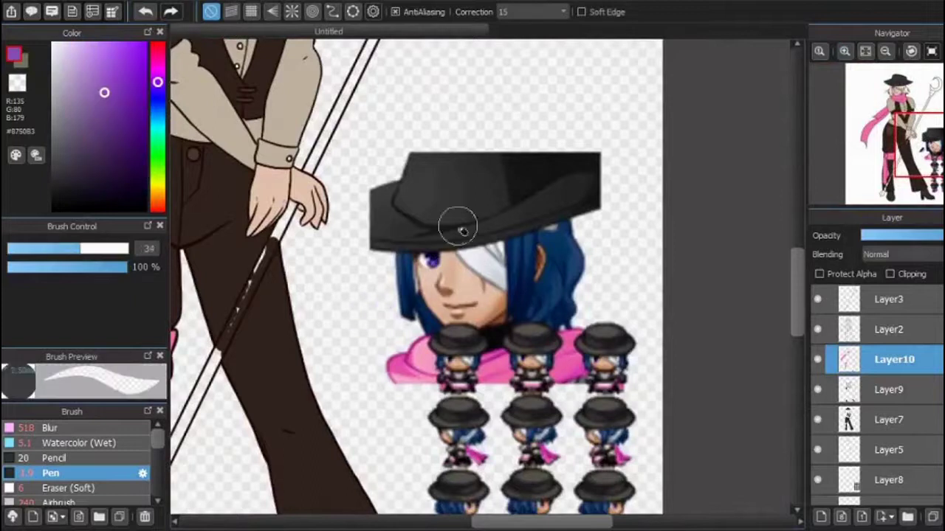
Add a new layer and paint the face-framing hair strands dark blue #0A3761 with the pen at size 3.4
click(865, 52)
click(821, 517)
scroll(783, 92, up, 2)
scroll(782, 92, up, 2)
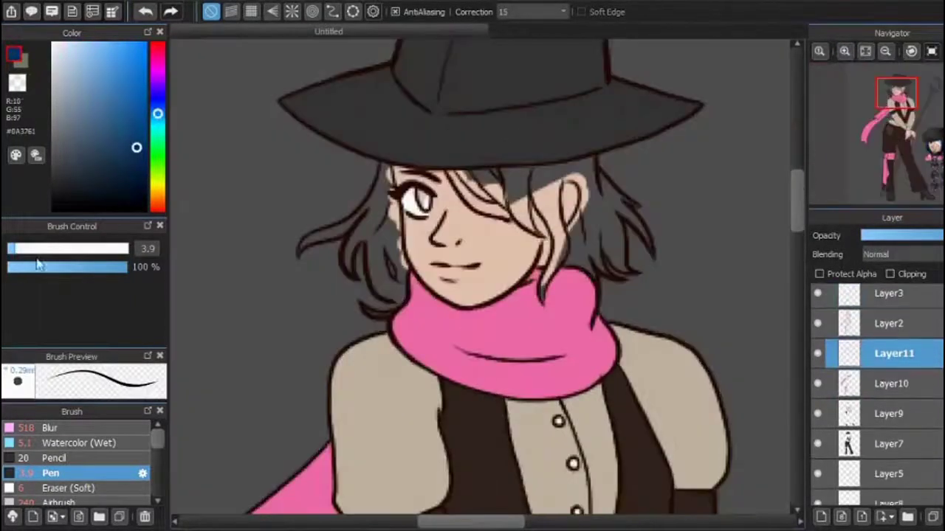
click(11, 248)
mouse_move(297, 256)
mouse_down()
mouse_move(310, 236)
mouse_move(365, 209)
mouse_move(354, 225)
mouse_move(326, 238)
mouse_move(372, 190)
mouse_move(346, 224)
mouse_move(368, 208)
mouse_move(387, 164)
mouse_up()
scroll(375, 254, up, 2)
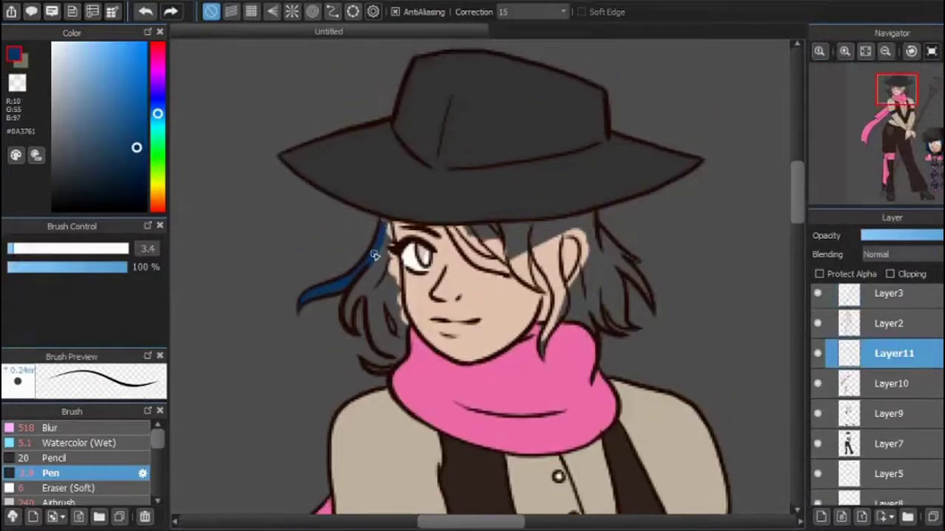
mouse_move(402, 211)
mouse_down()
mouse_move(391, 241)
mouse_move(401, 322)
mouse_move(389, 299)
mouse_move(358, 327)
mouse_move(349, 319)
mouse_move(383, 351)
mouse_move(371, 318)
mouse_move(370, 290)
mouse_move(379, 283)
mouse_move(396, 359)
mouse_move(417, 322)
mouse_up()
mouse_move(509, 223)
mouse_down()
mouse_move(539, 284)
mouse_move(536, 235)
mouse_move(517, 231)
mouse_move(546, 274)
mouse_move(548, 347)
mouse_move(559, 272)
mouse_up()
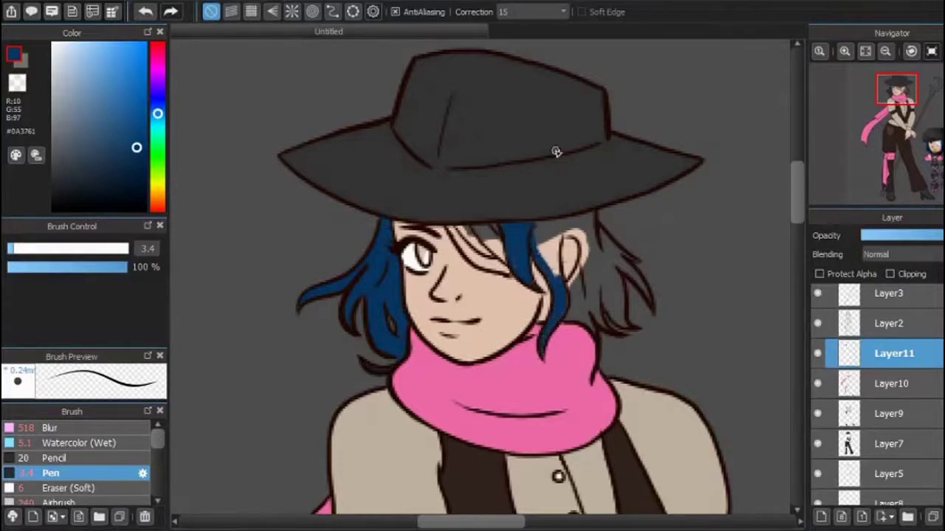
Paint the remaining hair around the ear and at both sides of the head dark blue, flipping the canvas for the last strands
drag(554, 237, 536, 239)
mouse_move(578, 278)
mouse_down()
mouse_move(570, 312)
mouse_move(508, 225)
mouse_move(595, 212)
mouse_move(570, 224)
mouse_move(583, 255)
mouse_move(582, 236)
mouse_move(594, 249)
mouse_move(636, 175)
mouse_move(574, 228)
mouse_move(589, 266)
mouse_move(599, 244)
mouse_up()
key(h)
mouse_move(311, 303)
mouse_down()
mouse_move(362, 237)
mouse_move(327, 330)
mouse_move(355, 263)
mouse_move(359, 304)
mouse_move(357, 264)
mouse_move(340, 321)
mouse_move(342, 280)
mouse_move(373, 287)
mouse_move(351, 325)
mouse_move(364, 308)
mouse_move(401, 316)
mouse_up()
key(])
scroll(362, 310, down, 5)
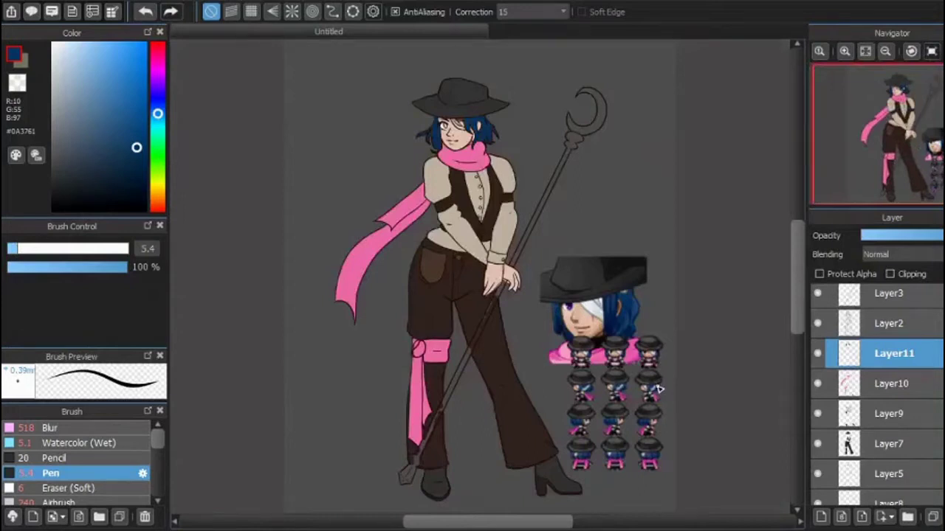
Bucket-fill the staff's shaft, collar and pointed tip with grey #7F8285, hiding the other colour layers while filling
click(55, 124)
key(g)
drag(817, 384, 817, 474)
click(466, 351)
click(531, 228)
key(ctrl+z)
click(531, 228)
scroll(907, 148, up, 5)
drag(907, 148, 913, 118)
scroll(913, 118, down, 5)
drag(817, 384, 817, 473)
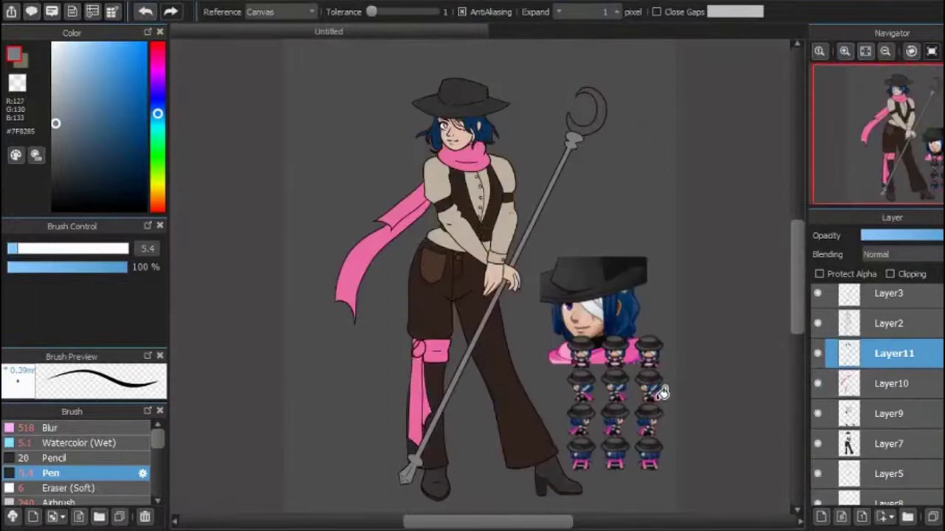
Add a new layer and paint the eye's iris with the reference portrait's dark blue #000030 at pen size 3.7
key(b)
click(821, 516)
scroll(628, 175, up, 5)
alt+click(497, 254)
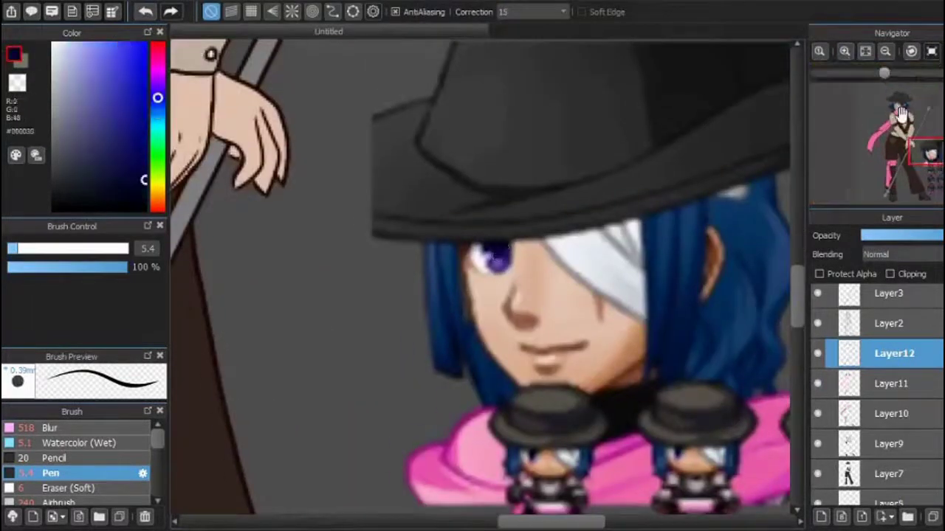
click(11, 255)
drag(447, 232, 463, 259)
drag(454, 247, 465, 259)
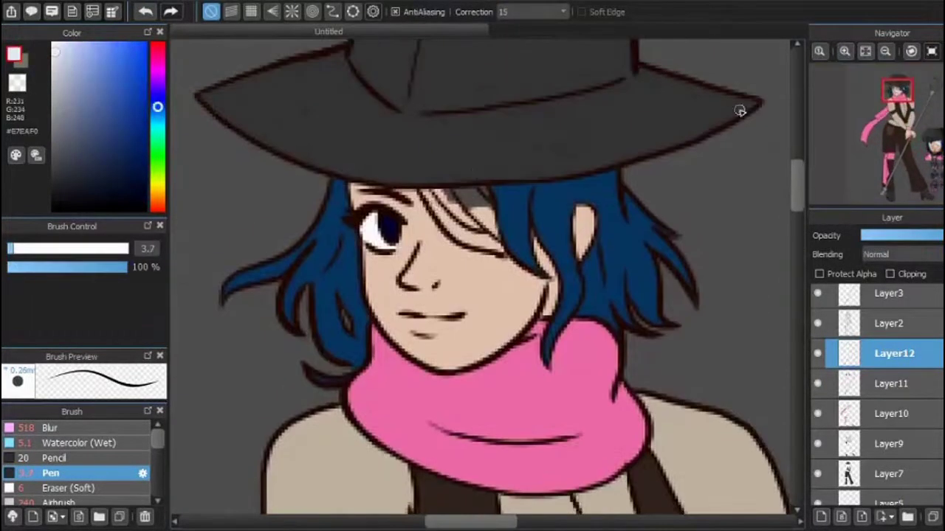
Paint the eye bandage beneath the hat brim with pale blue-white #E7EAF0
mouse_move(420, 189)
mouse_down()
mouse_move(476, 245)
mouse_move(451, 224)
mouse_up()
mouse_move(452, 187)
mouse_down()
mouse_move(498, 233)
mouse_move(486, 228)
mouse_move(506, 255)
mouse_up()
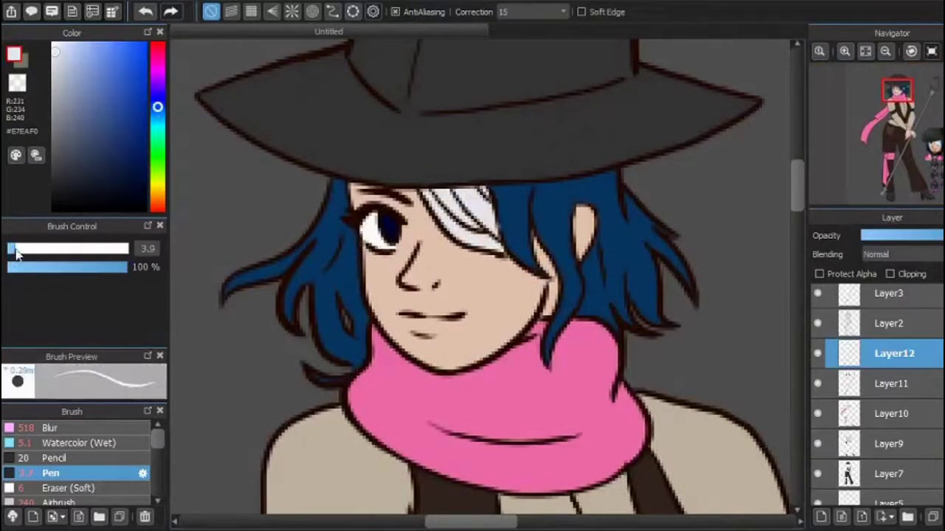
Paint the staff's crescent moon head with pale grey-blue #93A8C0 at pen size 3.7
click(885, 52)
scroll(907, 121, up, 3)
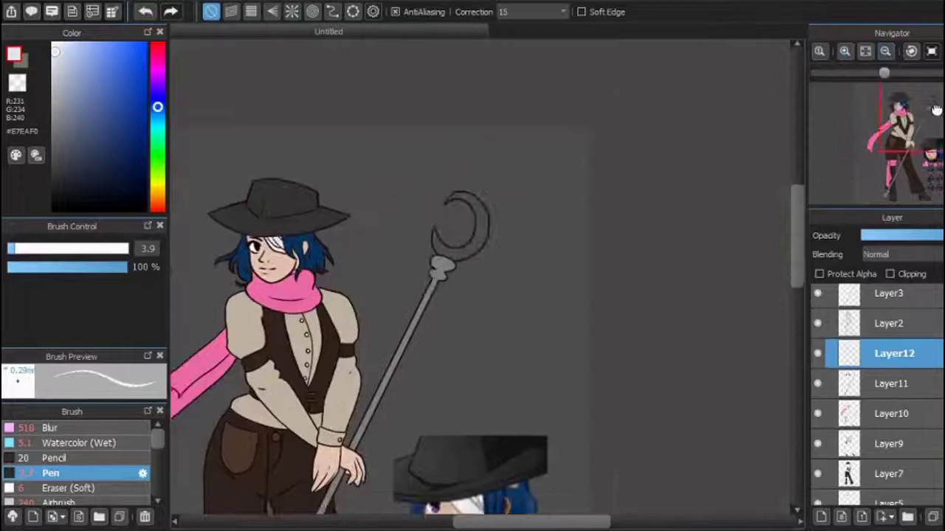
click(71, 84)
scroll(437, 186, up, 2)
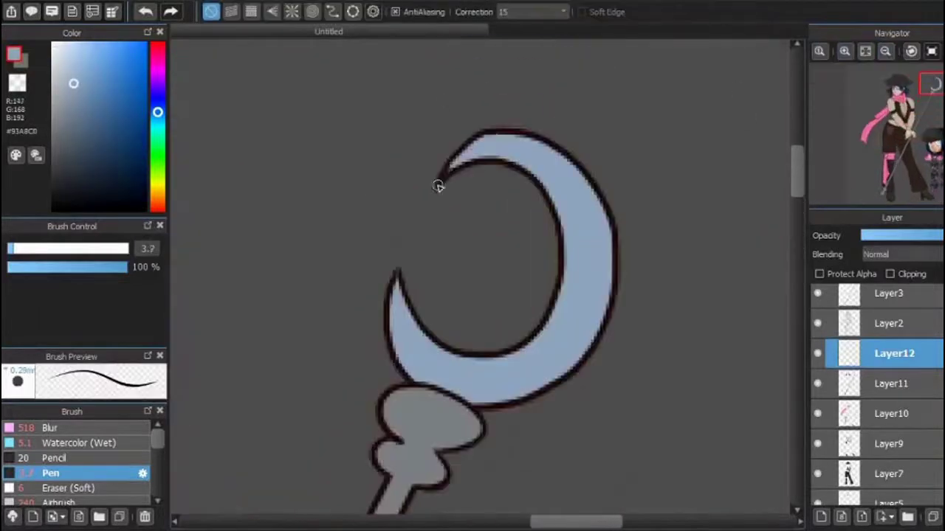
scroll(885, 138, down, 4)
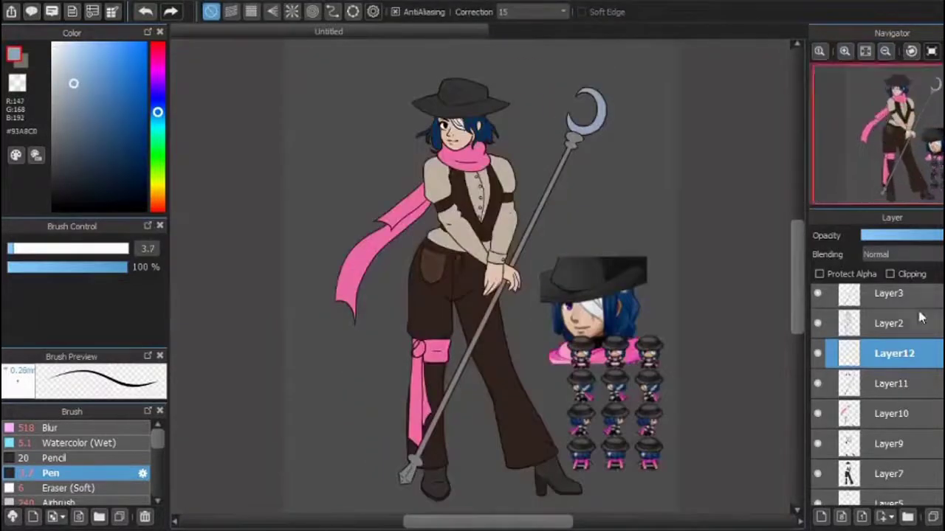
Touch up the mouth line on the line-art layer Layer2 with the sampled dark brown #220A02
click(890, 323)
scroll(456, 104, up, 4)
alt+click(615, 308)
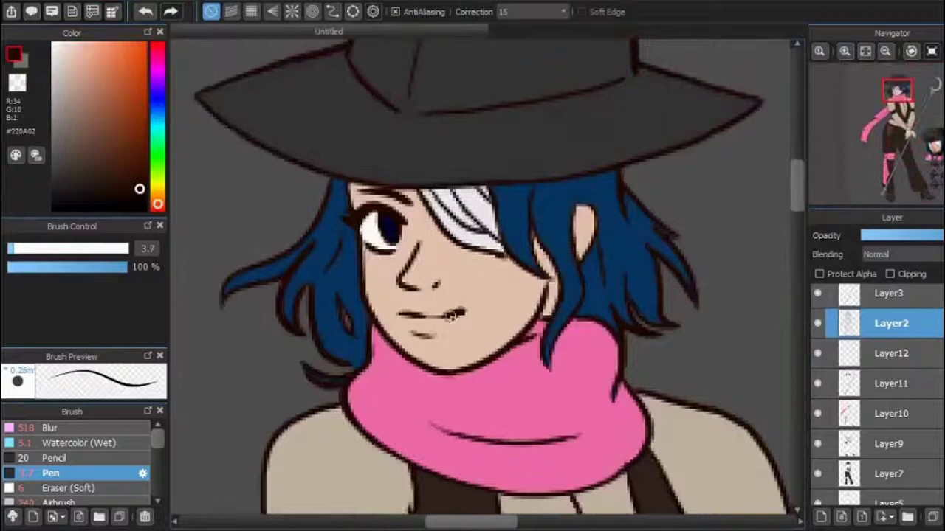
scroll(687, 130, down, 4)
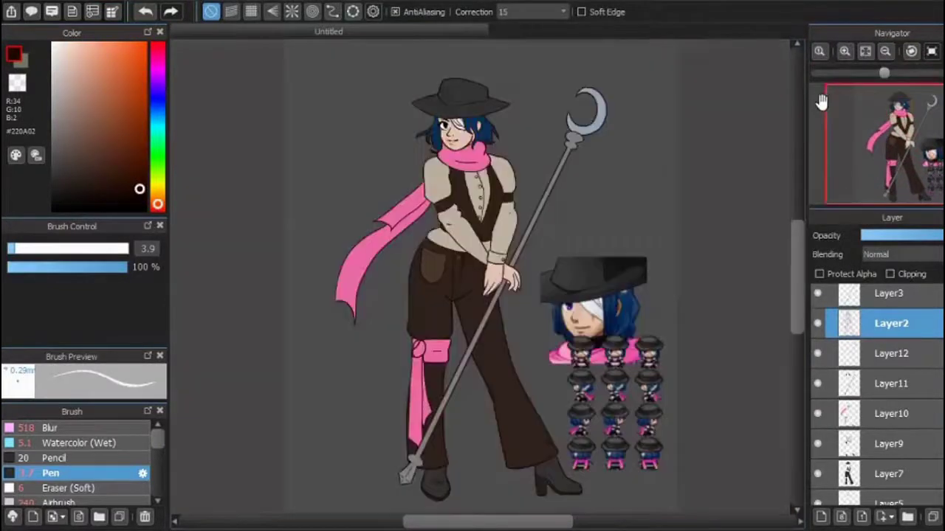
click(844, 51)
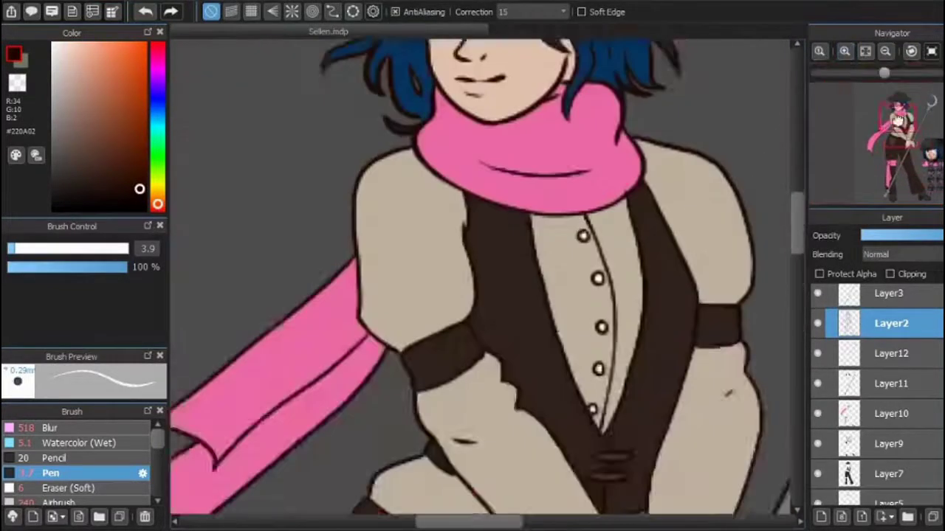
drag(478, 248, 513, 244)
key(x)
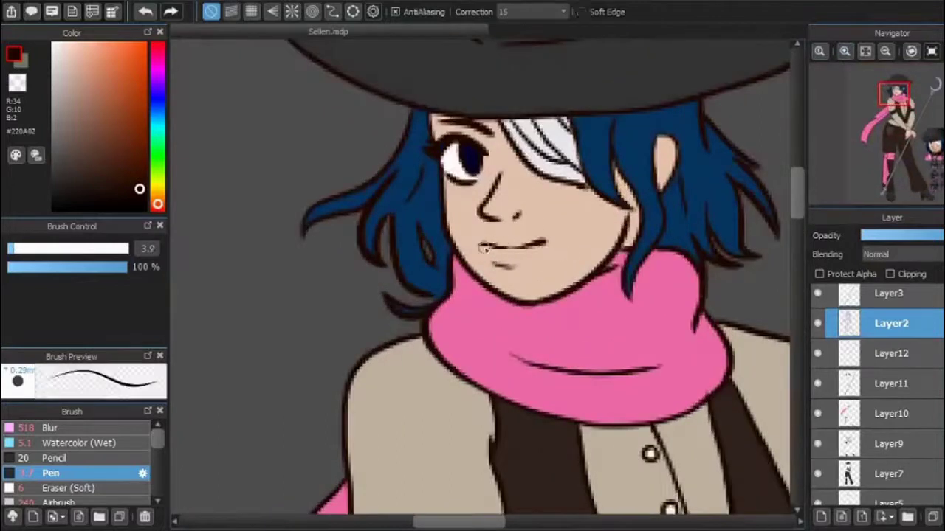
Add a clipped layer above Layer5 and shade the jaw, neck and ear with brown #AF7754, reducing the pen size to 3.1
scroll(737, 145, down, 4)
scroll(819, 411, down, 2)
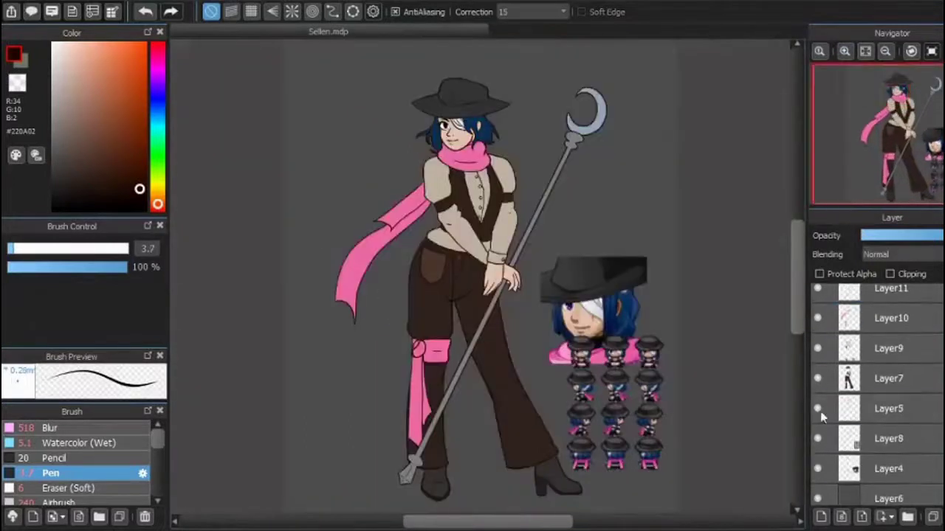
click(818, 408)
alt+click(602, 332)
scroll(452, 115, up, 5)
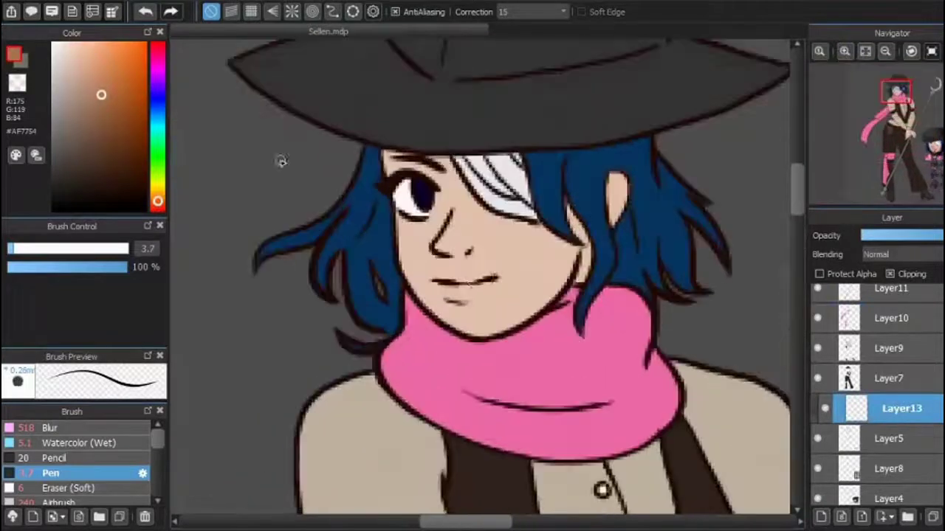
mouse_move(485, 337)
mouse_down()
mouse_move(545, 303)
mouse_move(591, 251)
mouse_up()
key(bracketleft)
key(bracketleft)
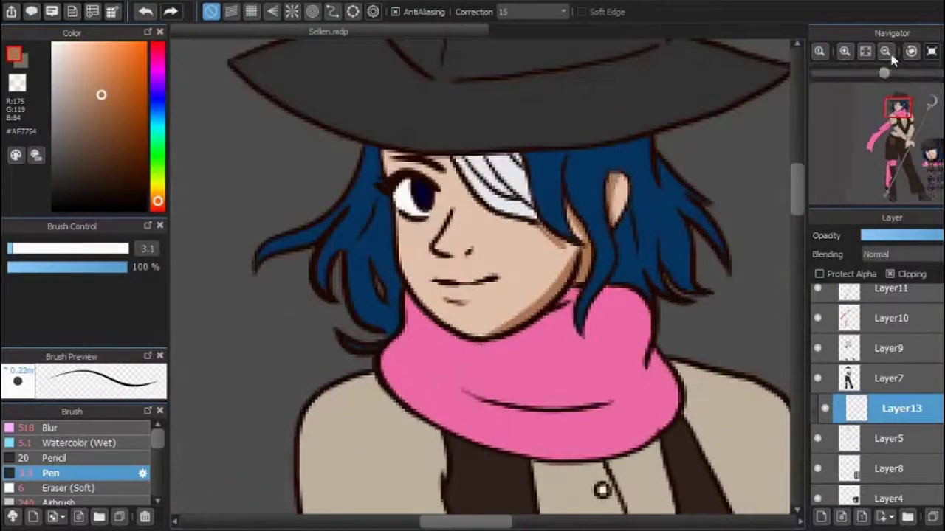
drag(935, 237, 925, 238)
Shade the upper face beneath the hat brim and bandage with brown #AF7754 and lower the shading's opacity
click(821, 517)
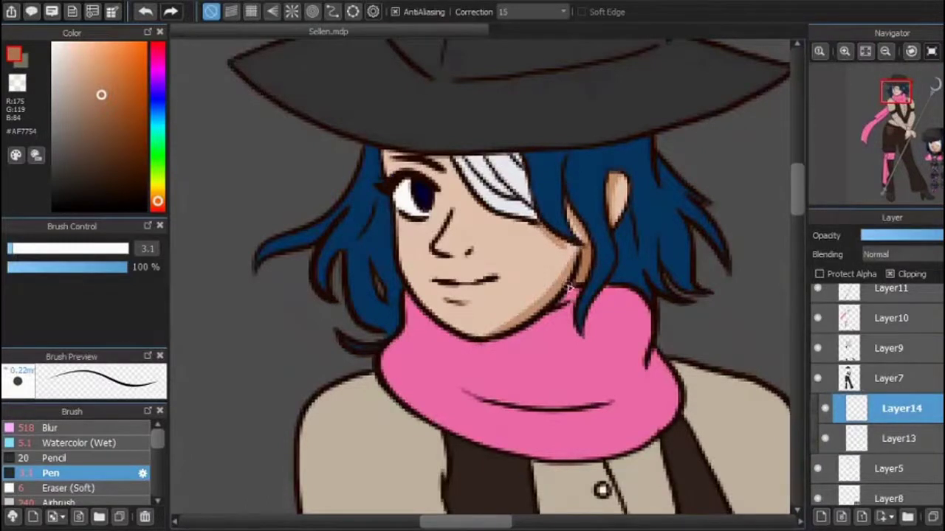
key(ctrl+z)
drag(602, 490, 458, 209)
key(ctrl+alt+0)
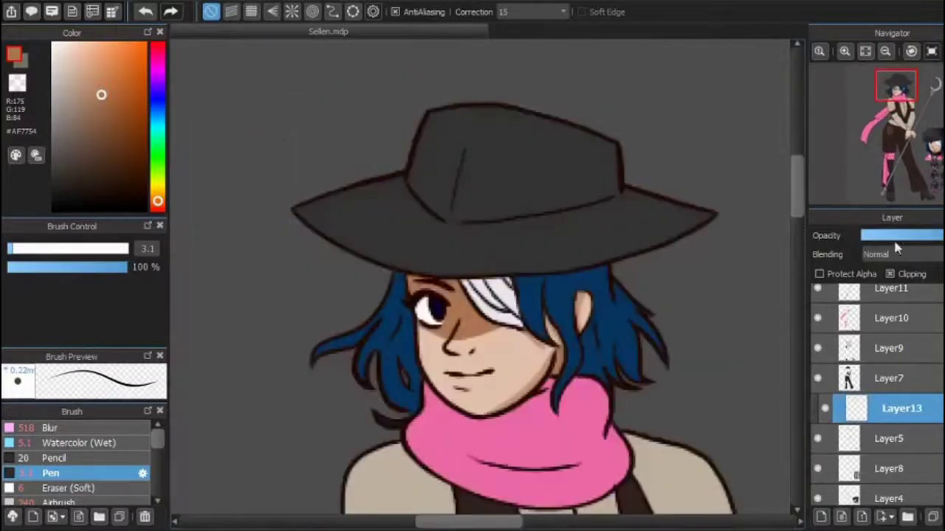
click(893, 236)
Airbrush a soft brown #AF7754 shadow beneath the hat on a new clipped layer, lower its opacity and merge it into Layer13
key(ctrl+shift+n)
key(Down)
key(Down)
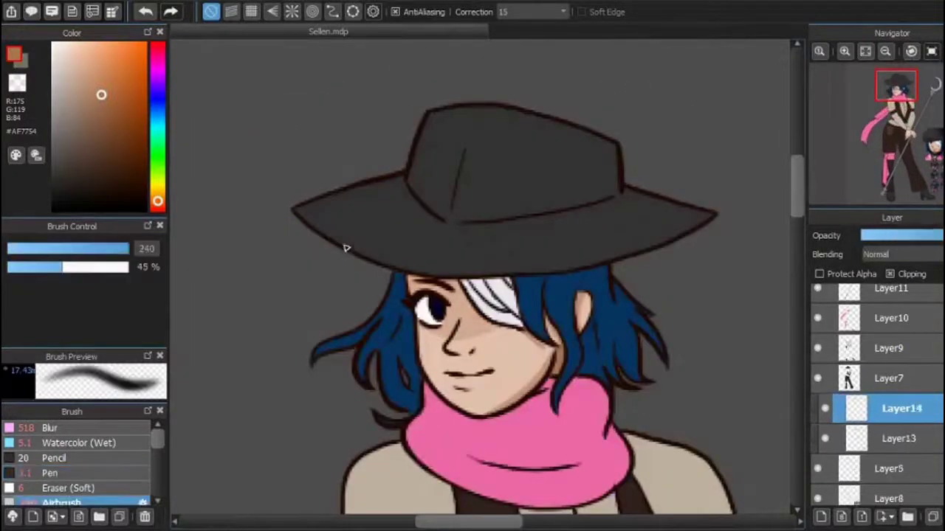
click(885, 51)
key(])
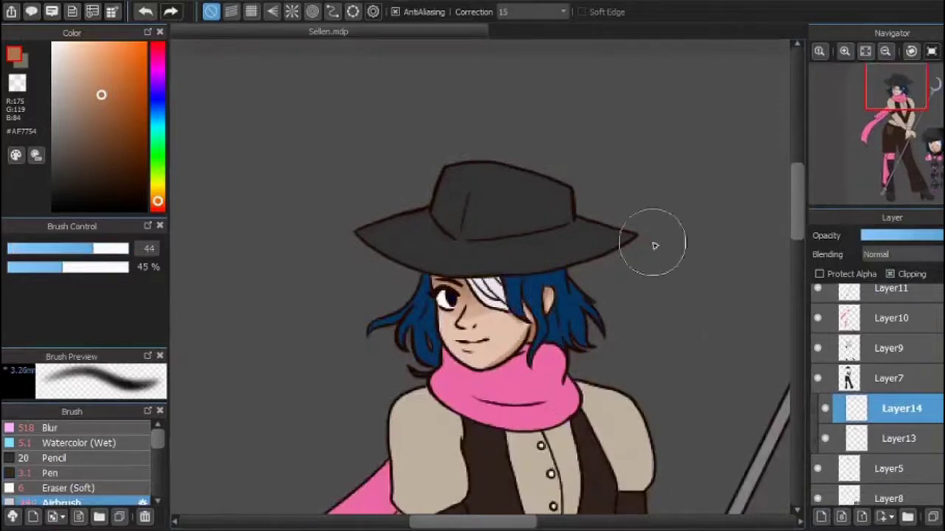
click(927, 239)
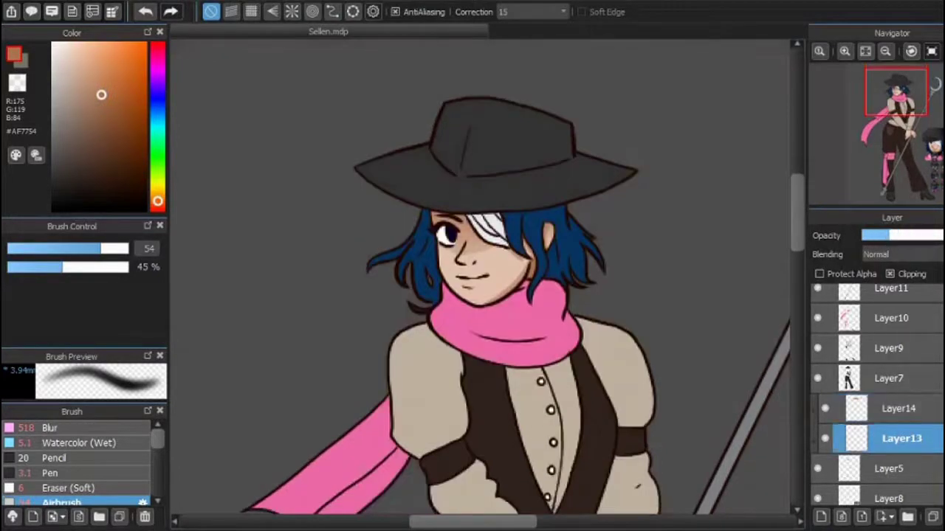
key(ctrl+e)
Add a clipped layer and pen brown #AF7754 shadows onto the wrist, palm and fingers of the hand behind the staff
scroll(480, 283, down, 10)
scroll(544, 392, up, 3)
click(50, 474)
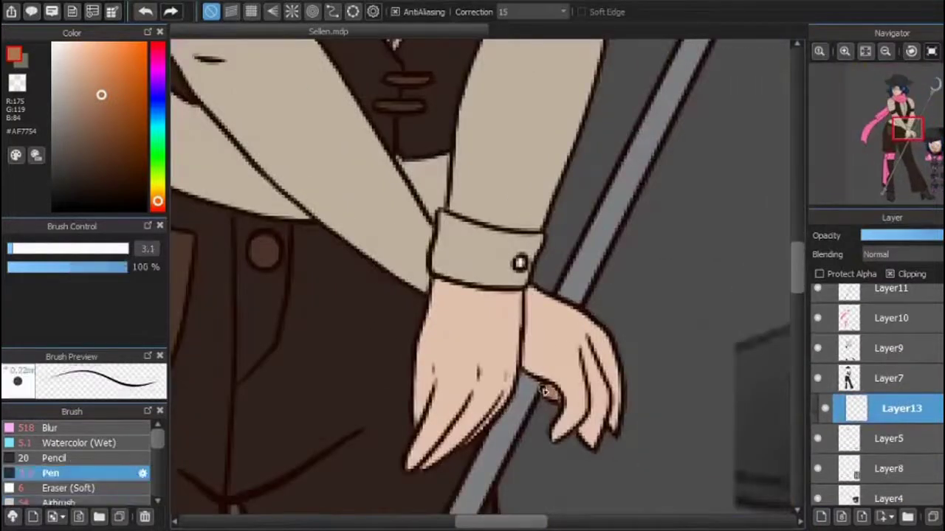
key(ctrl+shift+n)
drag(533, 291, 527, 372)
mouse_move(616, 400)
mouse_down()
mouse_move(620, 432)
mouse_move(617, 377)
mouse_move(587, 428)
mouse_up()
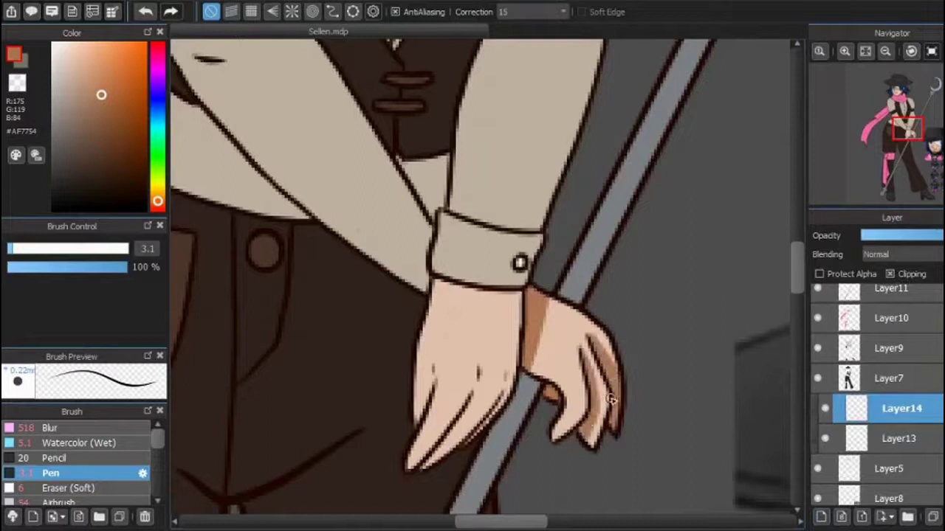
Shade the front hand's fingers and the skin beneath its cuff in brown, clean up the edge and lower the shading's opacity
key(h)
key(h)
drag(442, 359, 429, 420)
drag(456, 391, 476, 395)
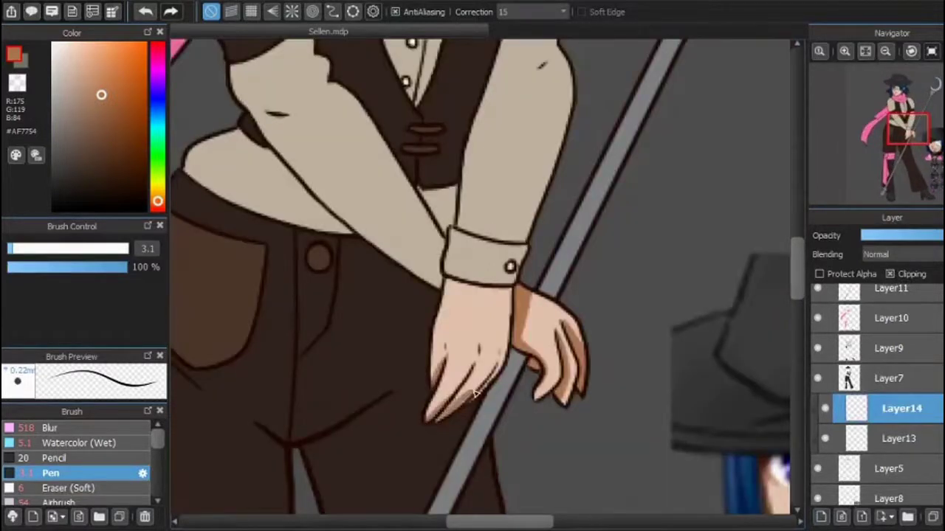
drag(444, 284, 515, 293)
key(e)
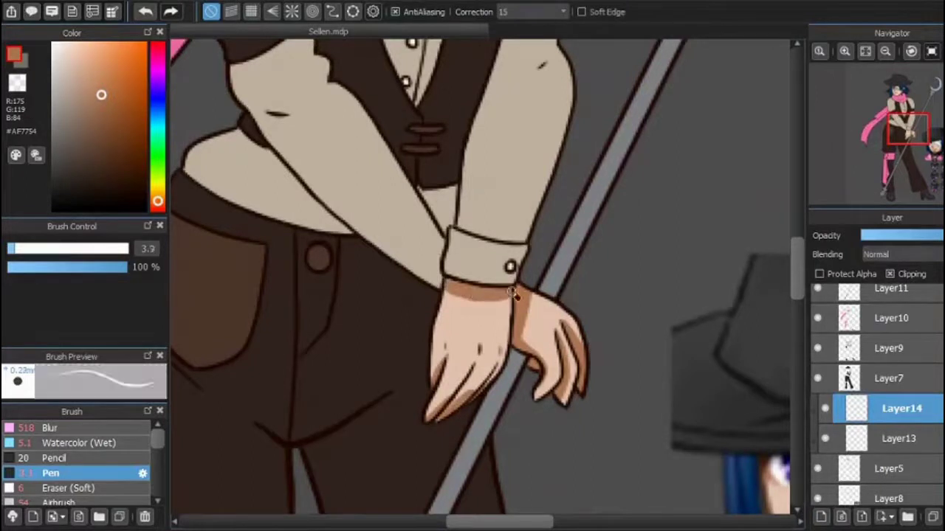
drag(903, 236, 909, 236)
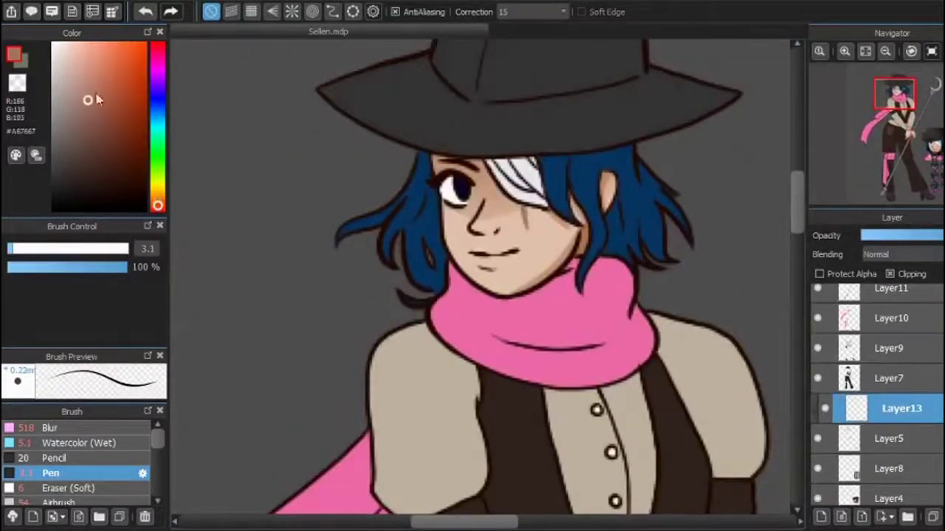
Draw the scar below the bandage and airbrush a blush over the face and fingers with muted red #BB6059
alt+click(527, 228)
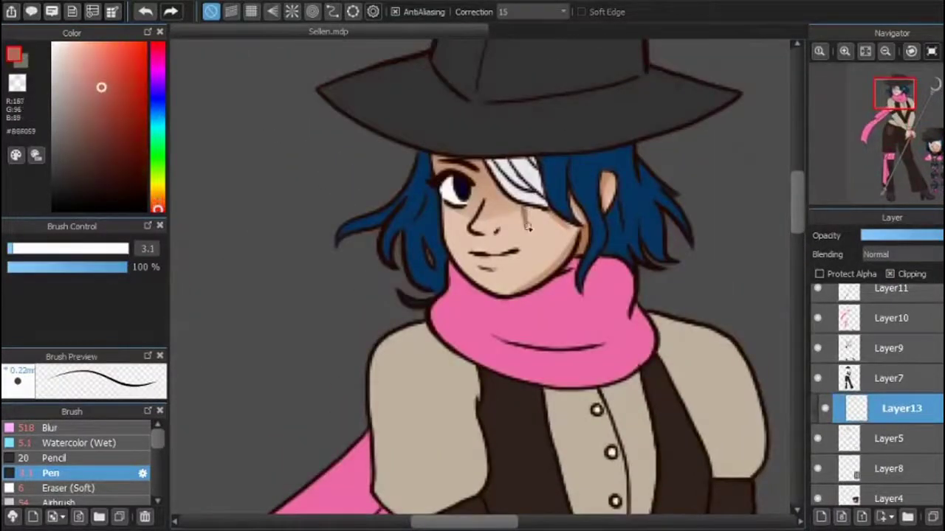
click(89, 501)
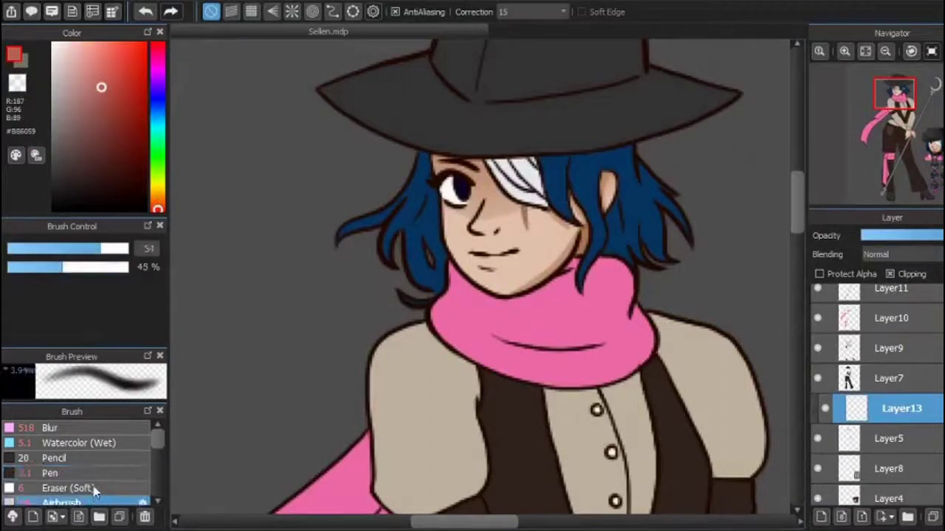
mouse_move(496, 242)
mouse_down()
mouse_move(438, 209)
mouse_move(472, 221)
mouse_move(575, 199)
mouse_up()
mouse_move(487, 310)
mouse_down()
mouse_move(507, 327)
mouse_move(593, 303)
mouse_up()
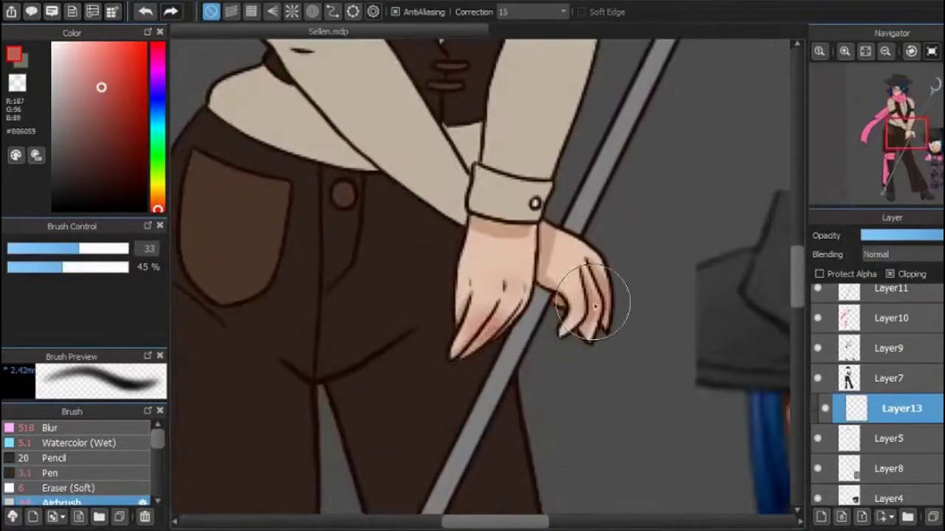
click(865, 51)
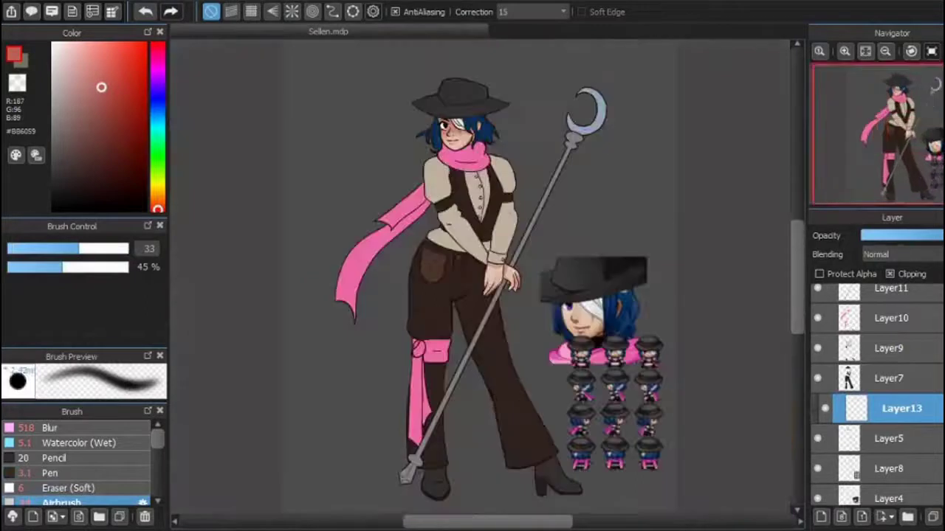
On a clipped layer above Layer7, shade both armbands with dark brown #220A02 at pen size 8.4 and lower the layer's opacity
drag(885, 408, 886, 377)
scroll(851, 87, up, 3)
scroll(798, 251, up, 3)
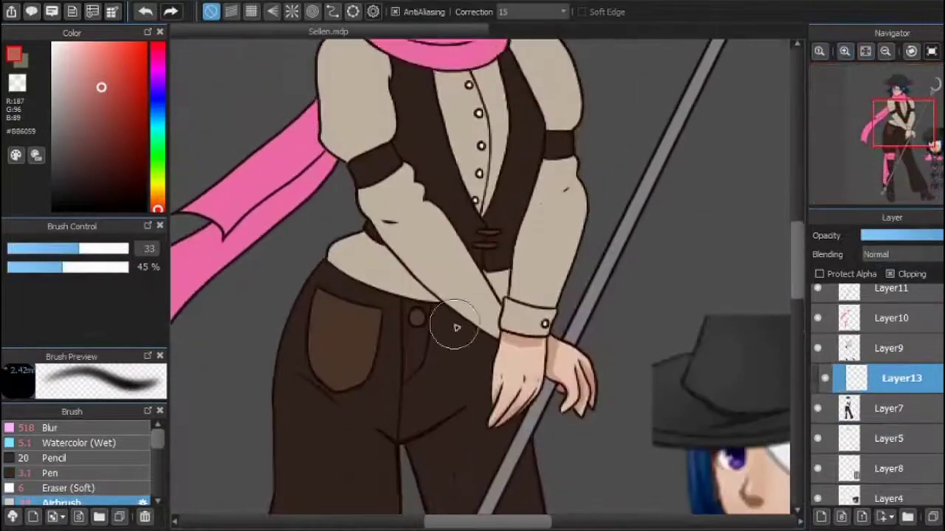
click(50, 473)
scroll(803, 251, up, 4)
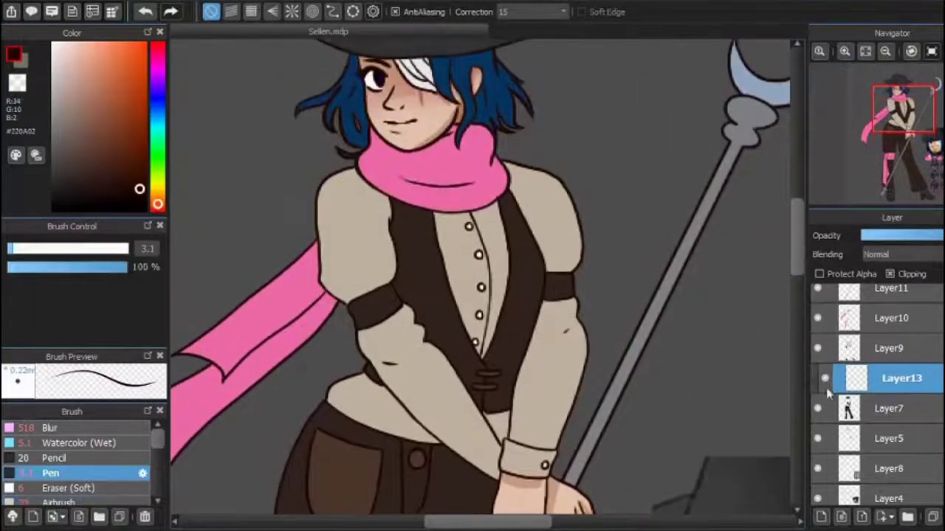
click(53, 249)
drag(552, 279, 554, 299)
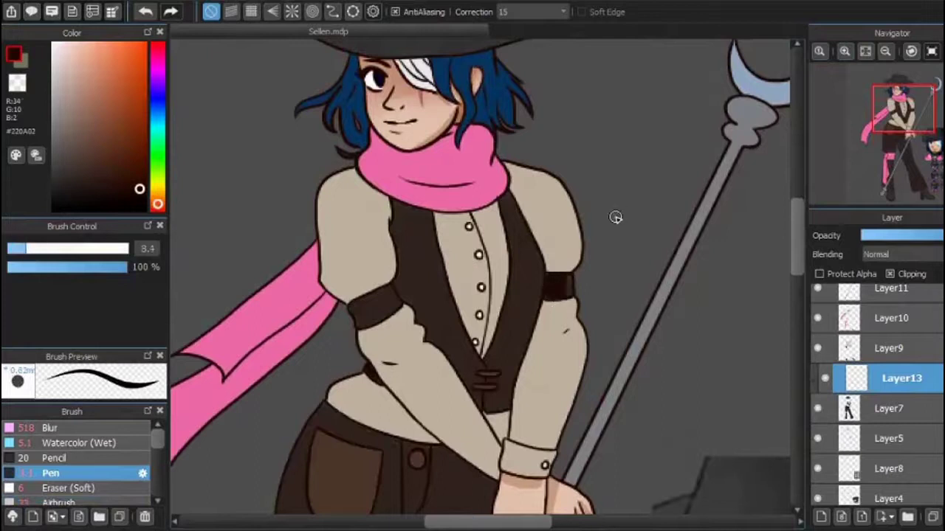
key(bracketleft)
key(bracketright)
drag(353, 311, 385, 310)
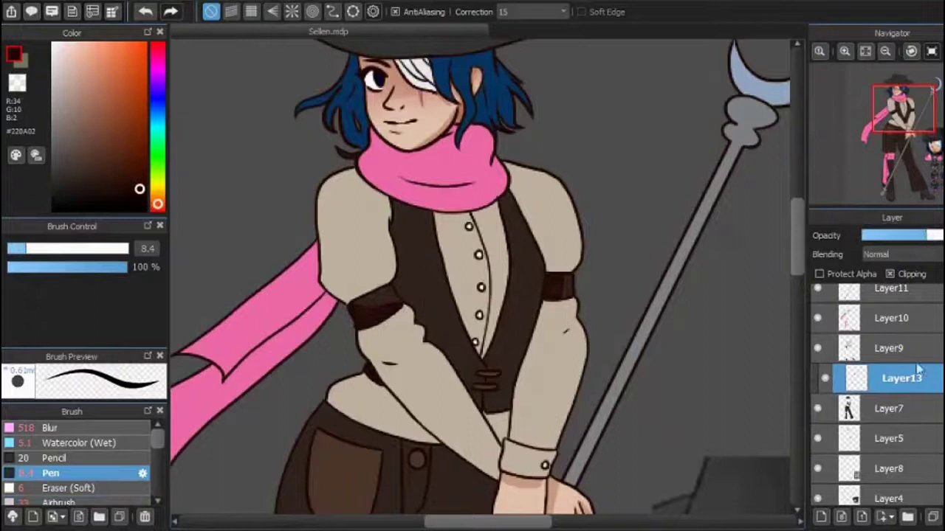
key(bracketleft)
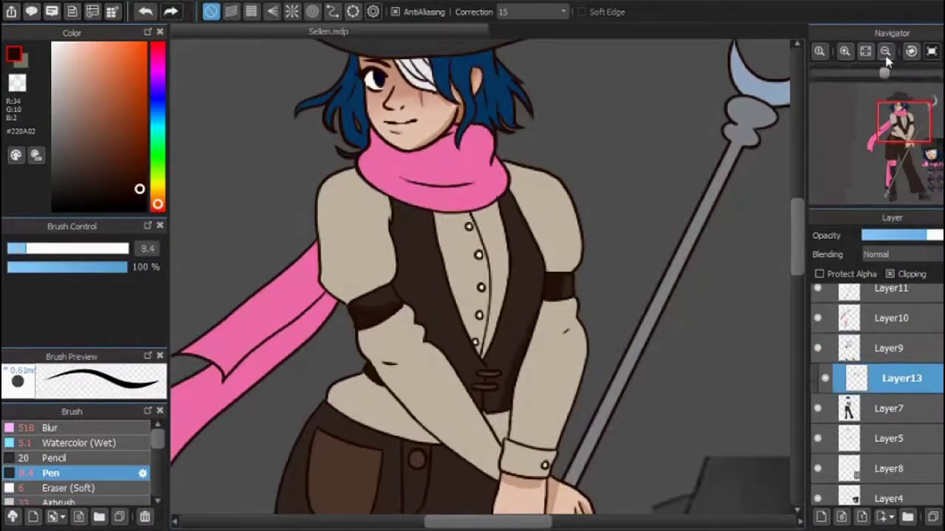
Pen dark brown #220A02 shadows onto the vest beneath the scarf and along its edges on Layer13
scroll(383, 234, up, 2)
drag(399, 255, 430, 263)
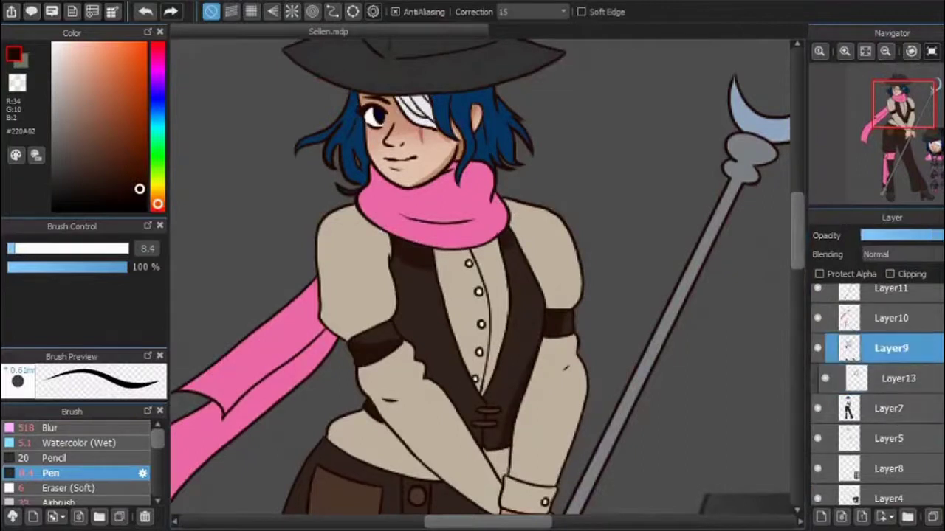
click(932, 51)
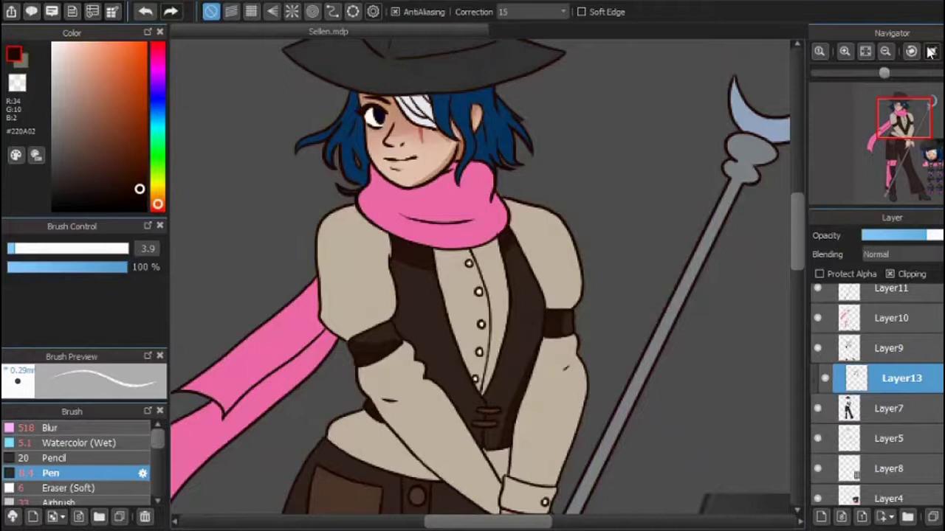
scroll(449, 362, down, 2)
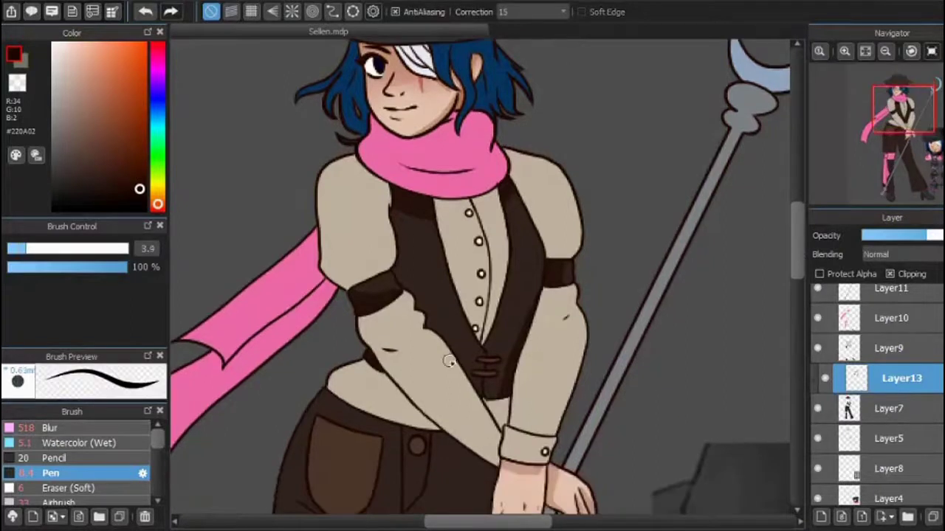
scroll(795, 267, down, 2)
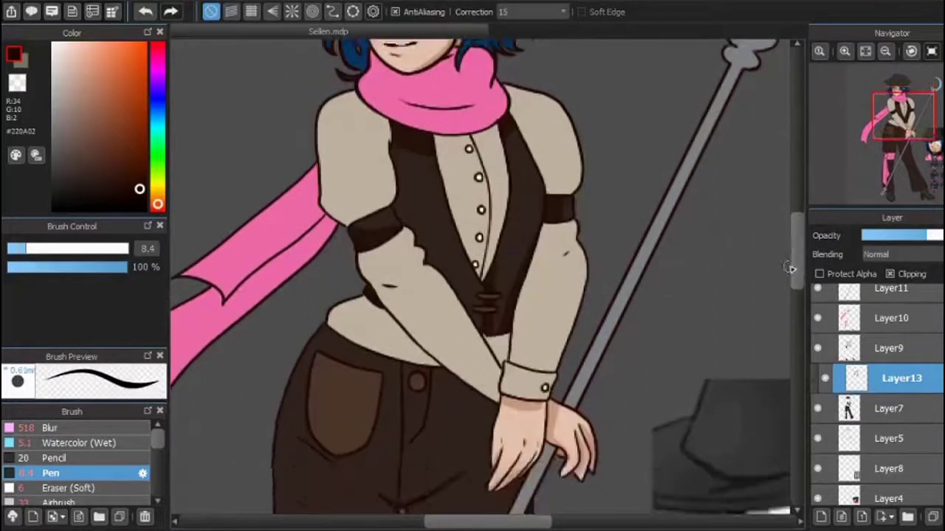
Airbrush soft dark brown #220A02 shadows over the vest and armbands on a new clipped layer, checking the shading on the flipped canvas
scroll(795, 268, up, 2)
click(821, 517)
click(59, 503)
drag(385, 234, 553, 337)
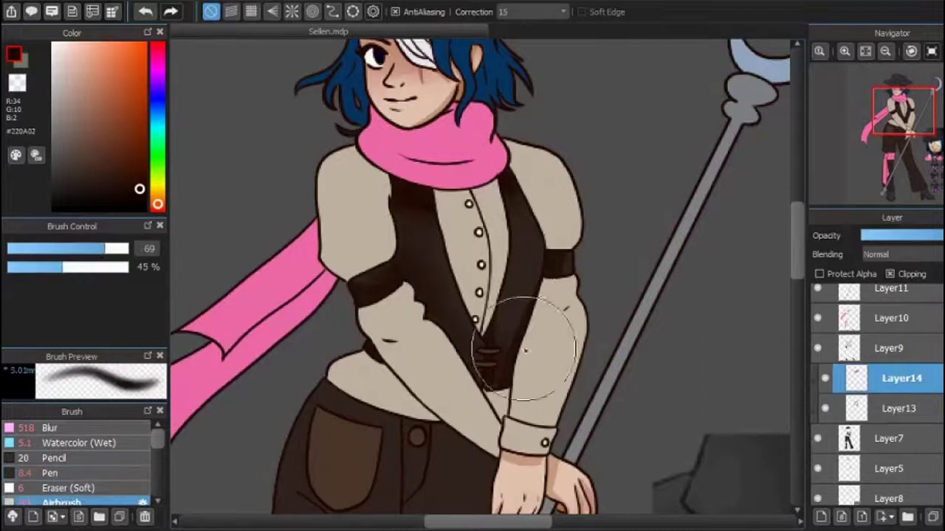
key(h)
click(844, 50)
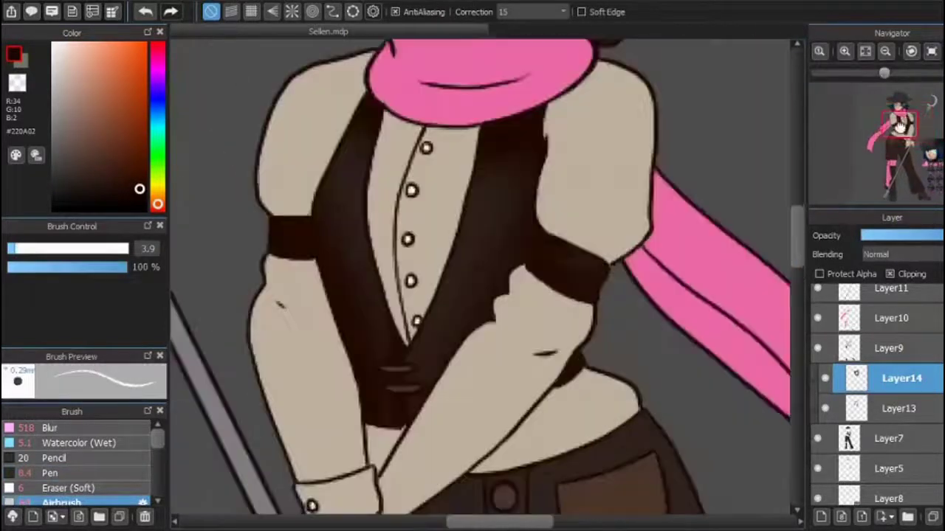
Lower the opacity of Layer14's soft vest shadows and check them against the whole figure
key(h)
click(885, 50)
click(821, 52)
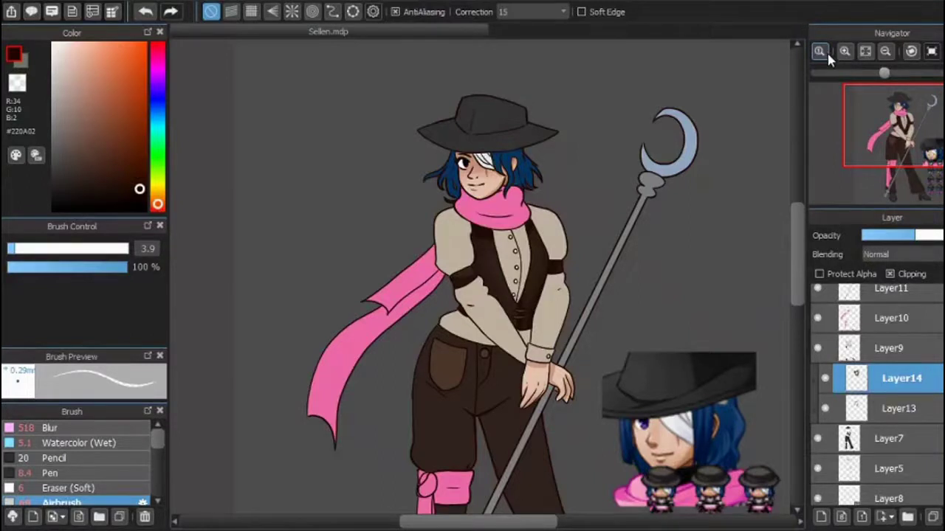
drag(532, 522, 528, 525)
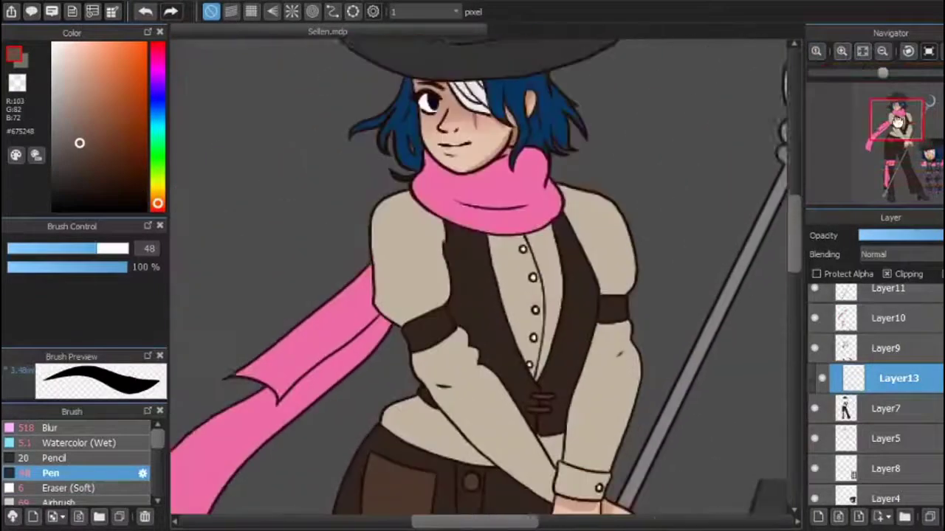
On an emptied clipped Layer13, pen dark brown #220A02 shadows onto the vest beneath the scarf at size 9.8
drag(894, 120, 899, 124)
click(841, 51)
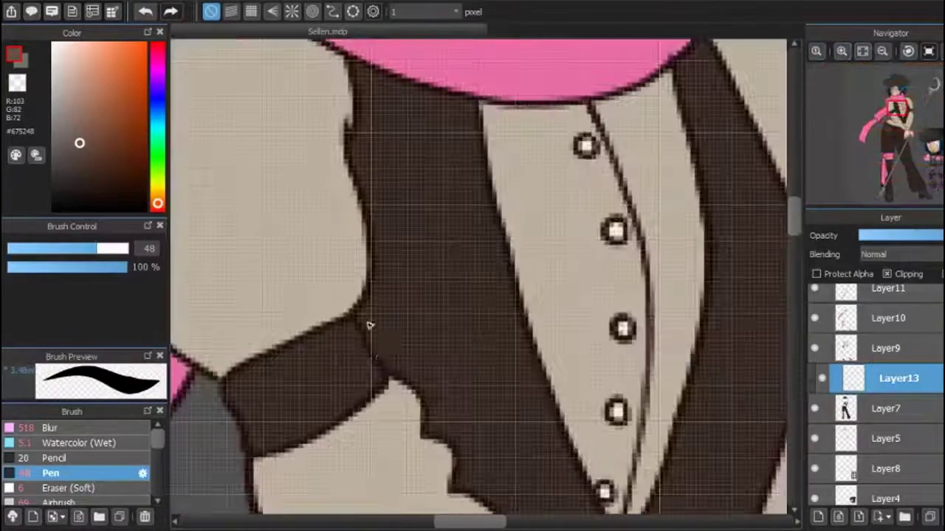
click(882, 51)
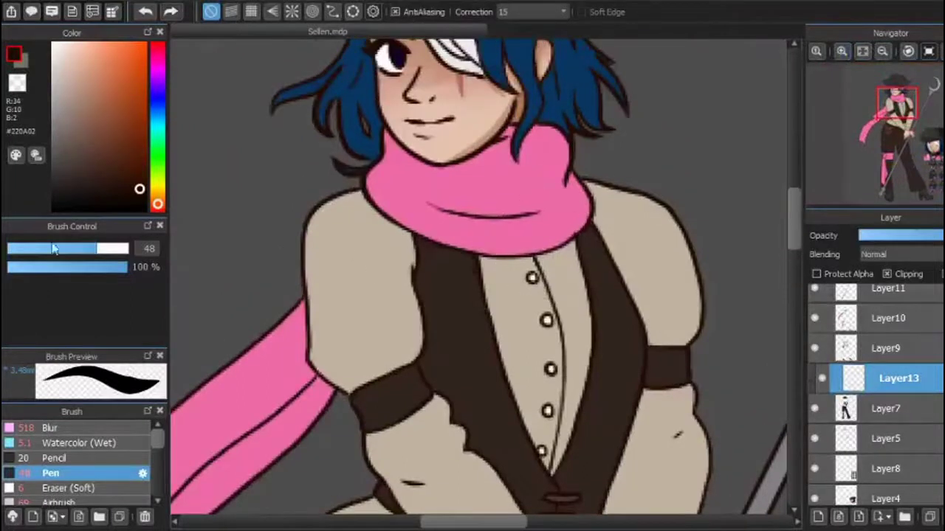
key(bracketleft)
key(bracketleft)
key(bracketleft)
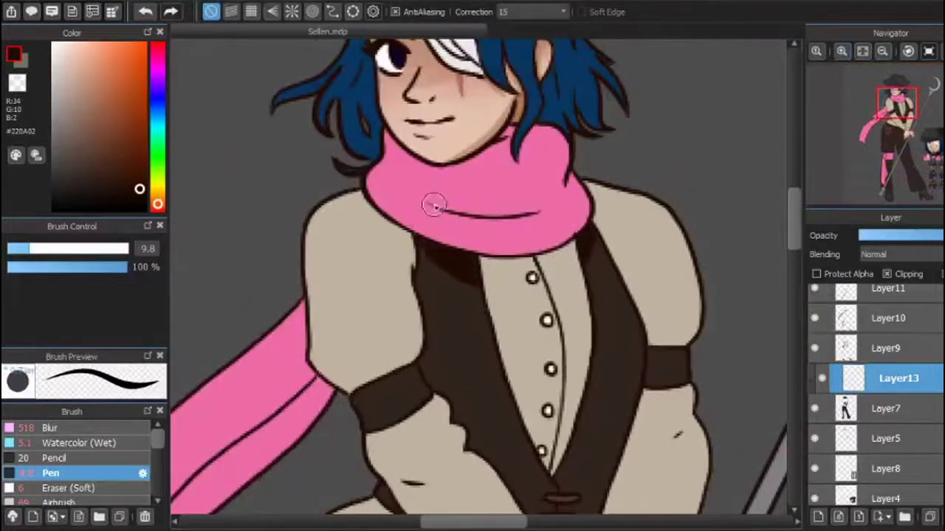
Continue the dark brown shadow along the vest's edge beside the crossed arm and lower Layer13's opacity
scroll(421, 401, down, 3)
key(h)
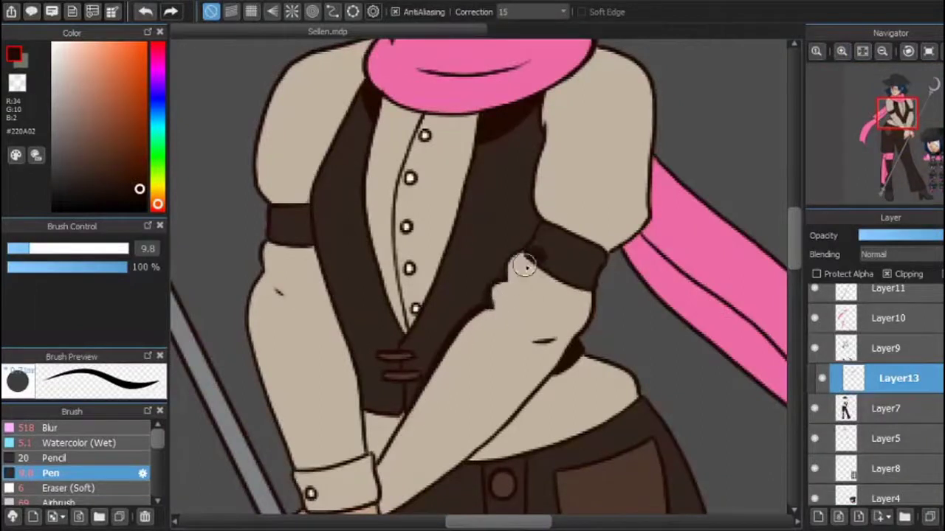
key(bracketleft)
scroll(544, 270, down, 2)
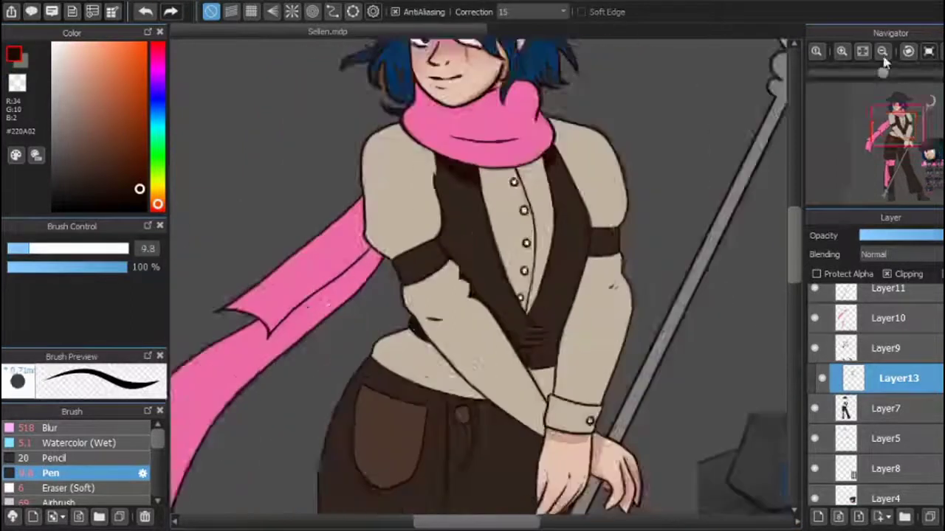
click(882, 55)
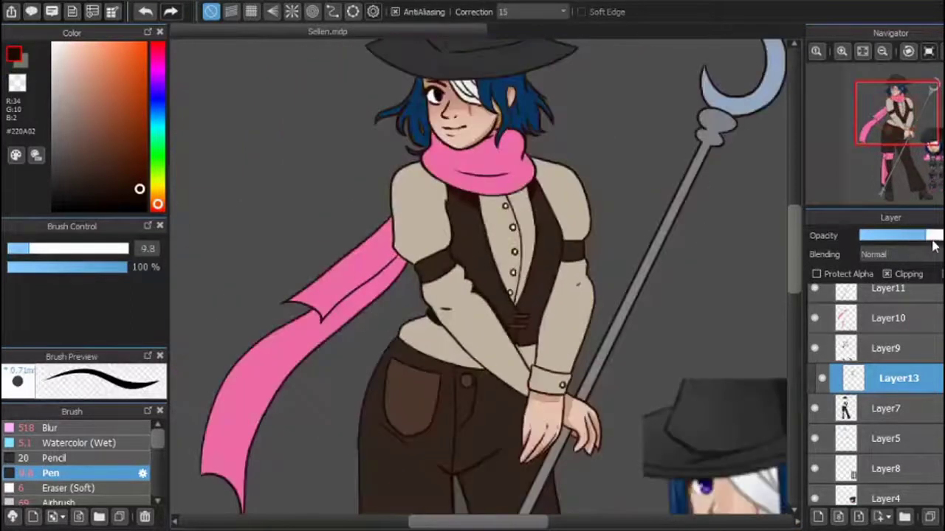
drag(932, 249, 919, 249)
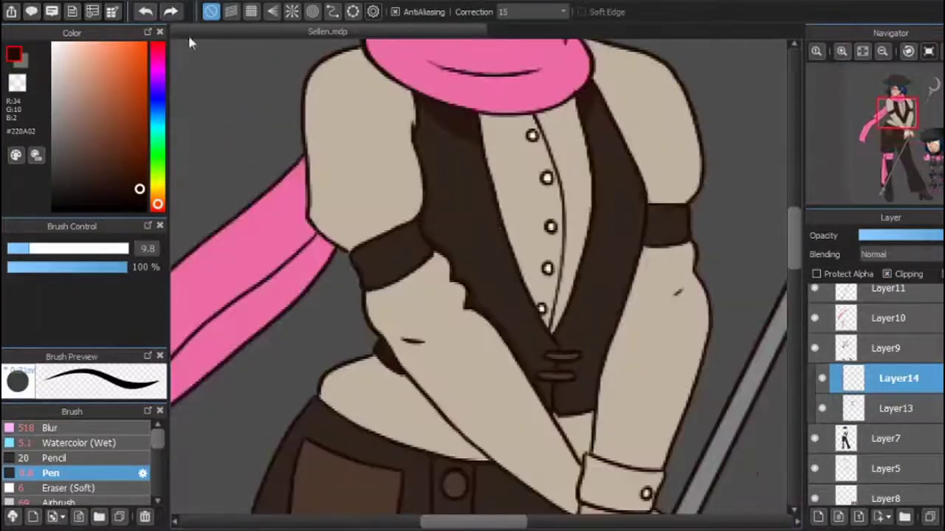
On Layer14, outline a shadow across the lower half of the vest and fill it with dark brown #220A02
drag(422, 222, 644, 214)
key(g)
click(509, 274)
key(ctrl+z)
click(513, 277)
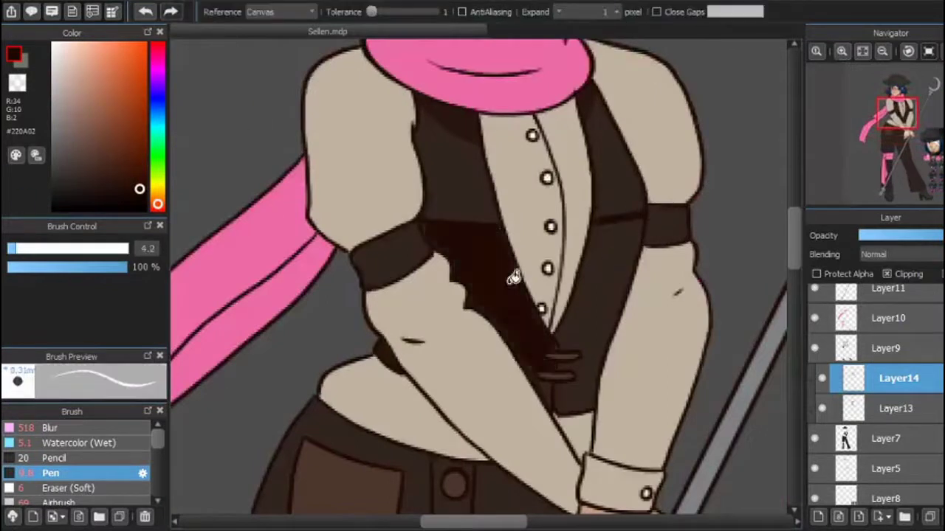
click(557, 398)
key(b)
click(882, 53)
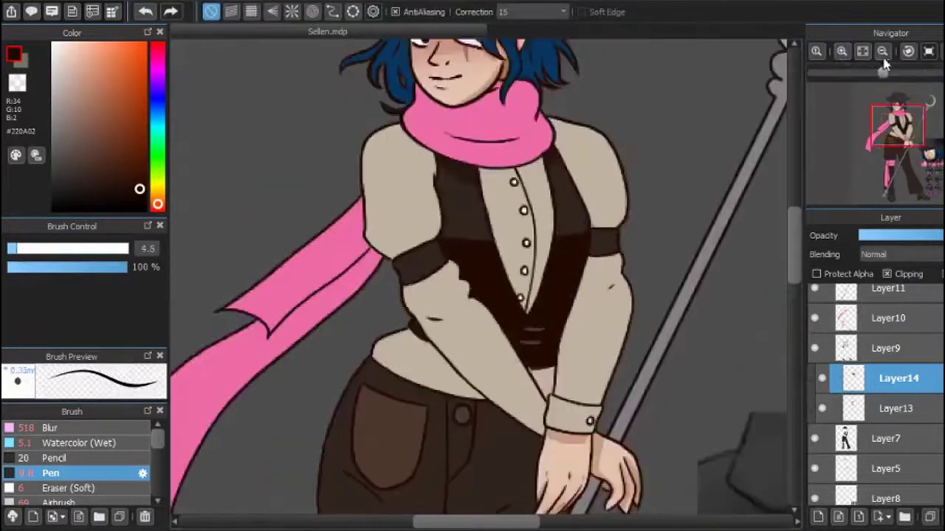
Soften the lower vest shadow with a size 83 eraser and size 130 Blur brush, and lower Layer14's opacity
key(bracketright)
key(bracketright)
key(bracketright)
key(bracketright)
key(bracketright)
key(bracketright)
key(bracketright)
key(bracketright)
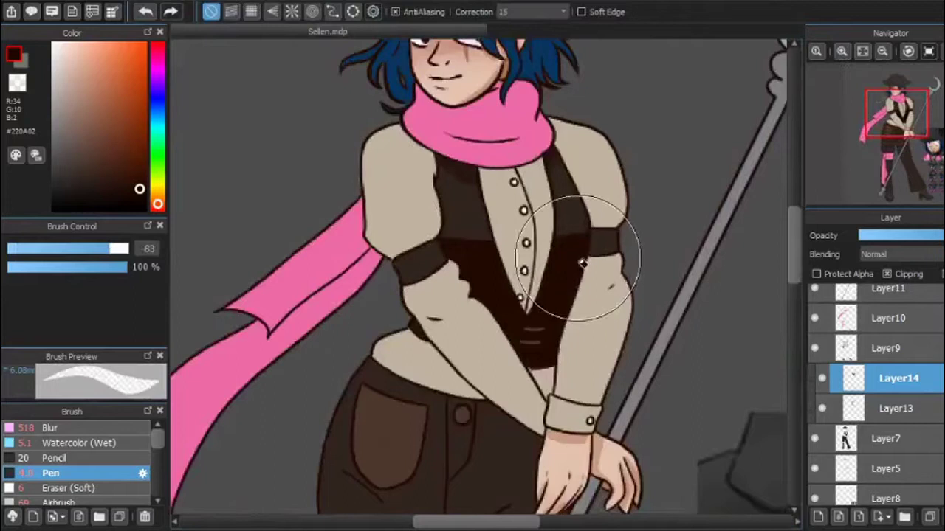
key(ctrl+alt+Left)
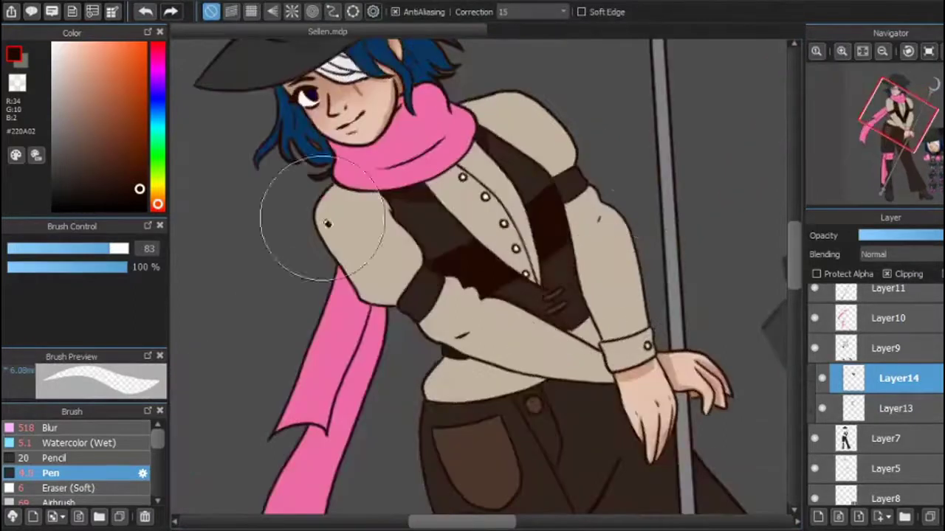
key(b)
key(ctrl+alt+Right)
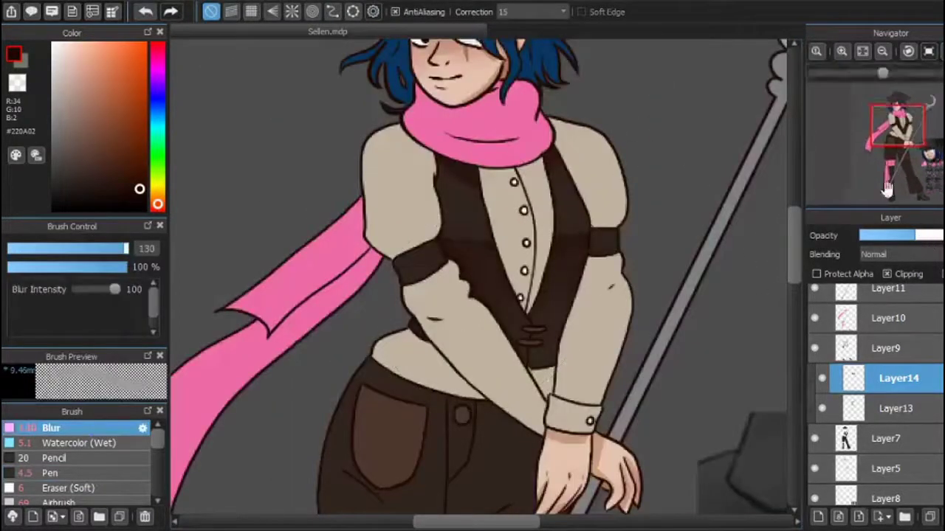
On a new clipped Layer15, pen thin #4E3F38 highlights along the edges of the vest
key(p)
key(ctrl+shift+n)
click(79, 163)
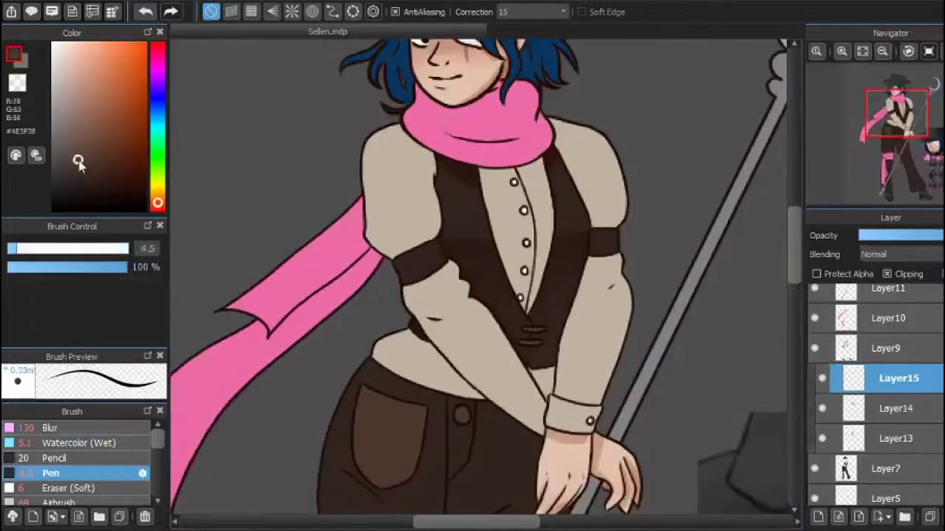
key(h)
scroll(477, 274, up, 3)
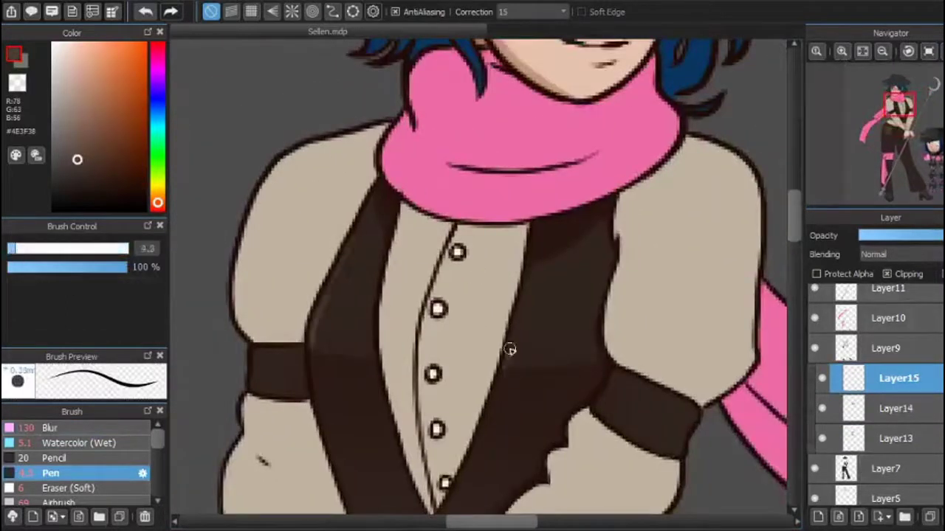
click(24, 248)
key(h)
scroll(506, 375, down, 3)
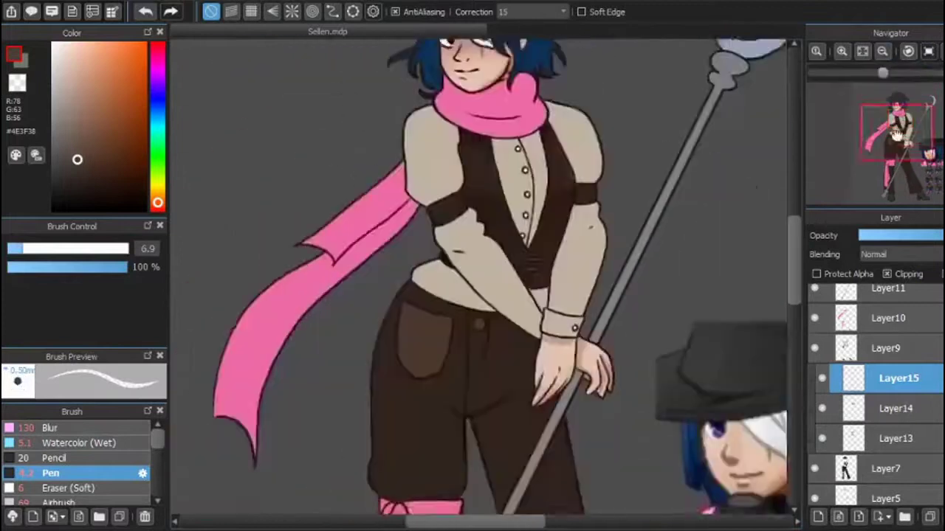
key(h)
scroll(324, 115, up, 3)
key(bracketleft)
click(927, 53)
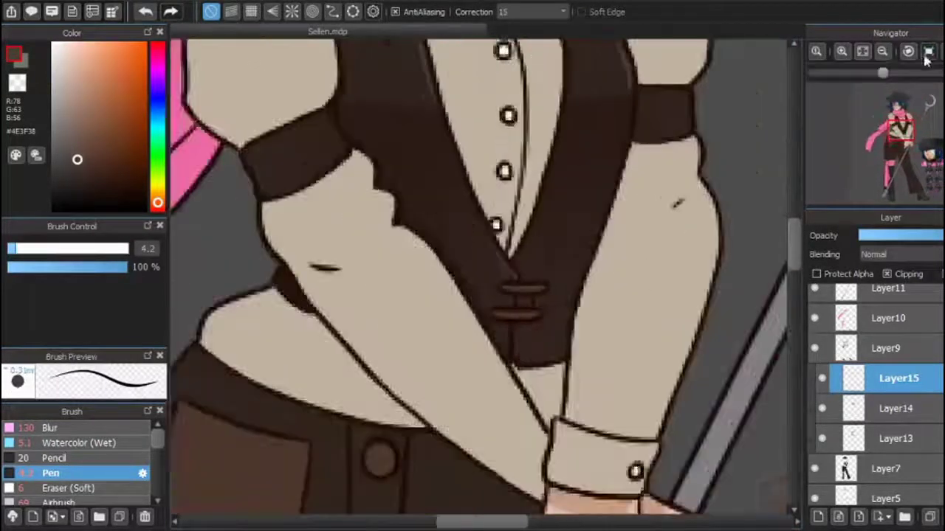
Shade both armbands with dark brown #230B04 on Layer13 and highlight them with #4E3F38 on Layer15
scroll(928, 59, down, 3)
click(857, 438)
scroll(747, 102, up, 3)
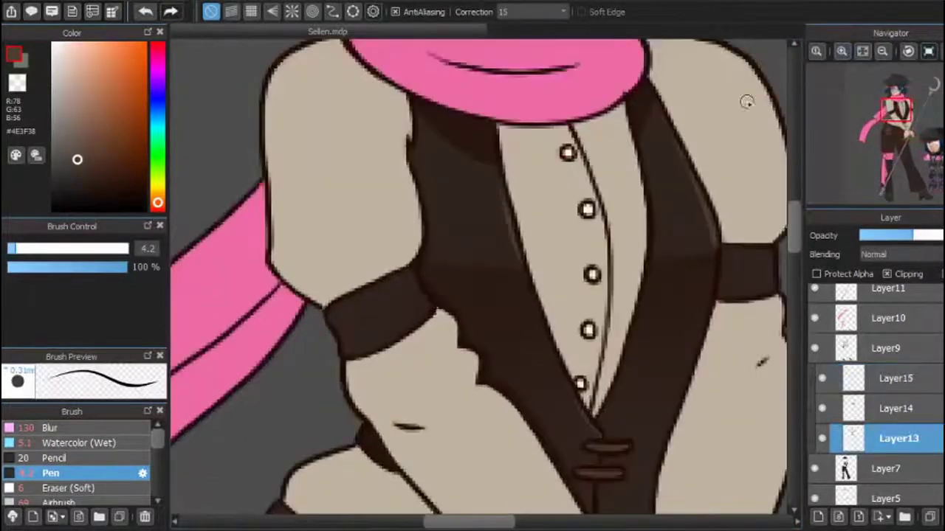
alt+click(395, 345)
drag(724, 288, 752, 289)
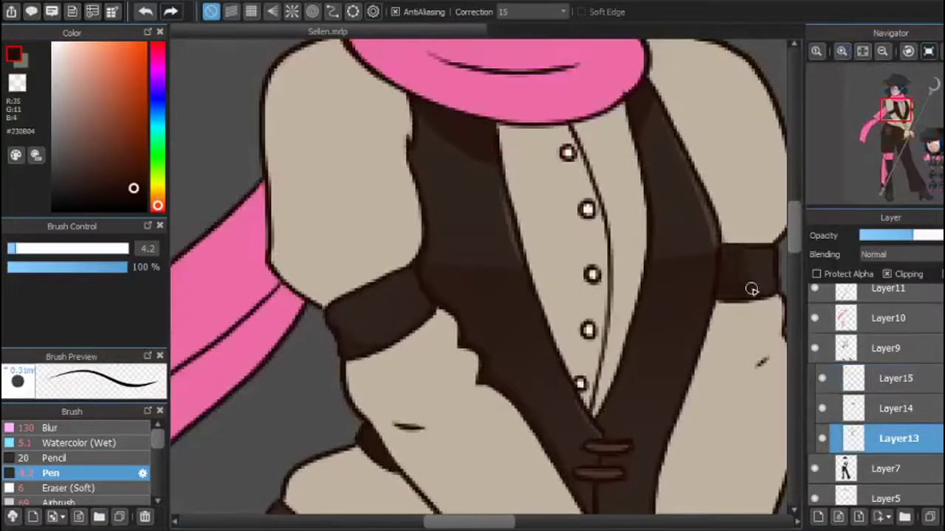
click(897, 378)
alt+click(713, 214)
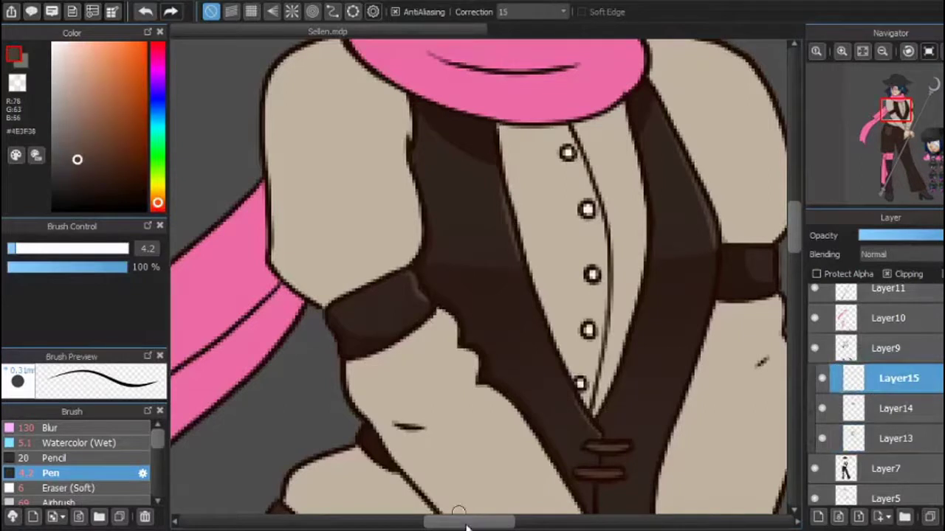
Merge the clipped vest shading layers, keeping a single clipped Layer13 above Layer7
scroll(620, 258, down, 1)
click(883, 51)
click(882, 51)
mouse_move(897, 126)
mouse_down()
mouse_move(897, 148)
mouse_move(894, 124)
mouse_up()
click(916, 408)
click(916, 378)
click(842, 51)
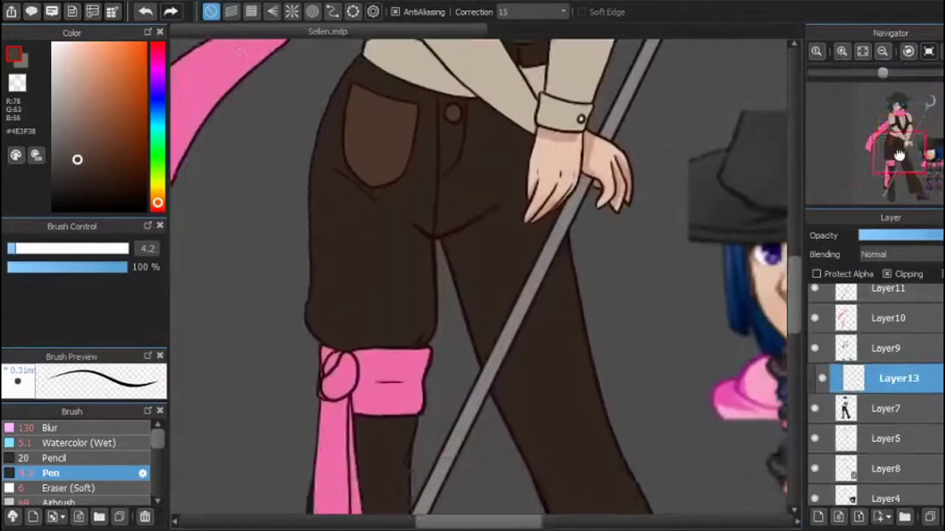
Pen a dark brown #220A02 shadow onto the trousers' inner thigh below the crotch on Layer13, starting at size 14
alt+click(477, 276)
click(41, 249)
alt+click(446, 304)
scroll(416, 306, up, 1)
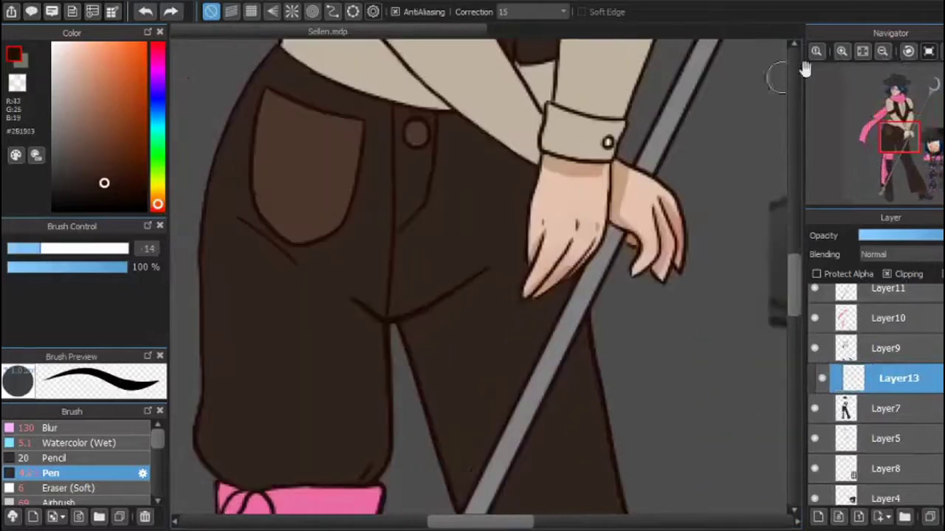
scroll(436, 308, down, 1)
scroll(487, 276, up, 2)
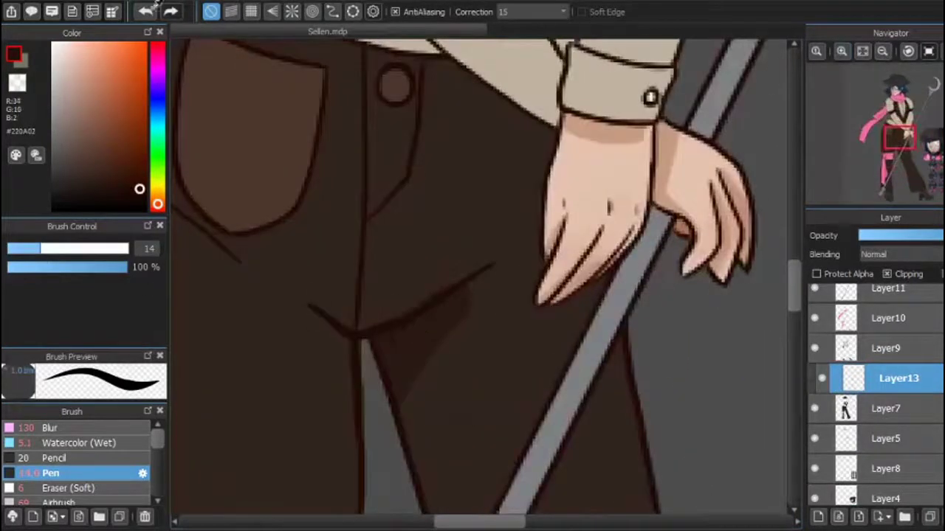
alt+click(410, 318)
alt+click(412, 319)
mouse_move(360, 336)
mouse_down()
mouse_move(486, 275)
mouse_move(432, 310)
mouse_up()
Thicken the trouser crease below the pocket with dark brown shadow at pen size 6.3
click(57, 249)
scroll(485, 280, down, 2)
key(h)
drag(644, 239, 602, 269)
key(h)
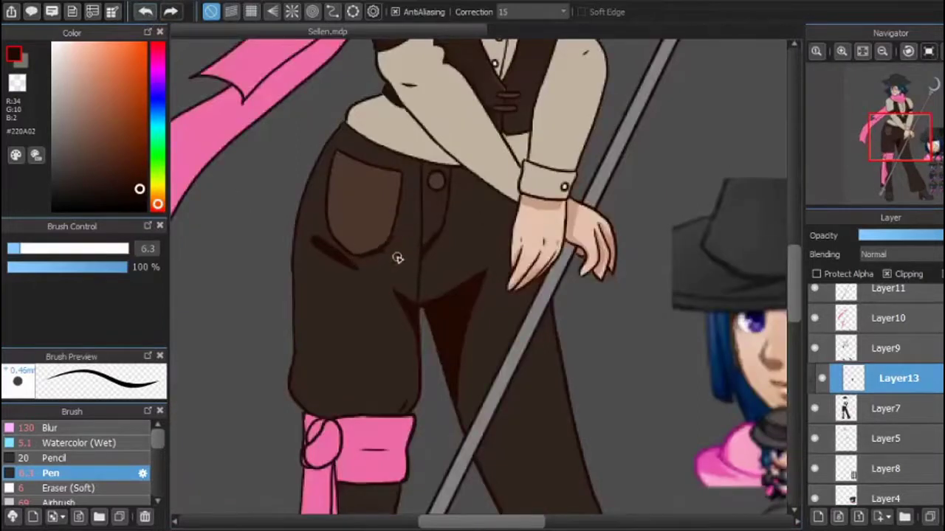
Pen a dark brown shadow along the trousers' waist beneath the shirt hem at size 11.9
scroll(392, 235, up, 3)
key(h)
drag(20, 249, 36, 249)
drag(569, 235, 484, 262)
drag(616, 214, 521, 258)
scroll(579, 241, down, 3)
scroll(516, 295, down, 5)
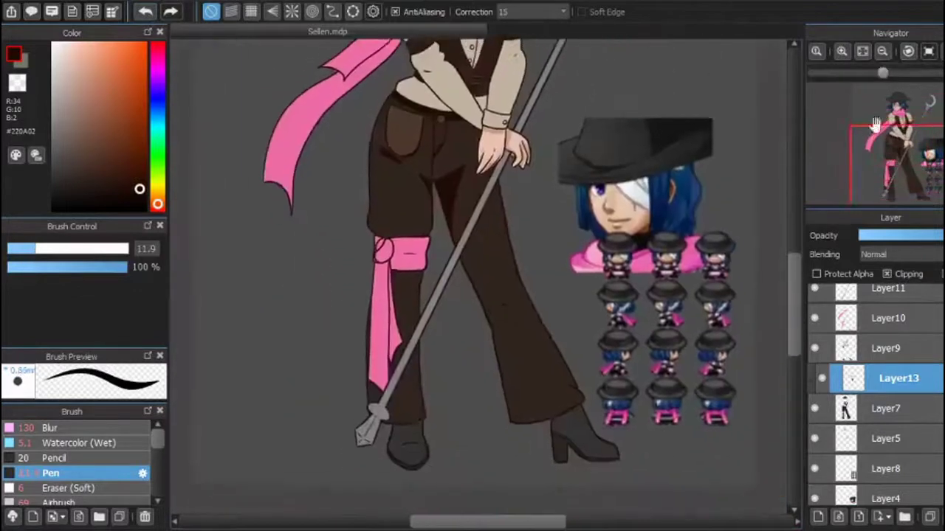
Pen dark brown shadows down the inner and outer edges of the flared trouser leg
scroll(473, 344, up, 3)
key(h)
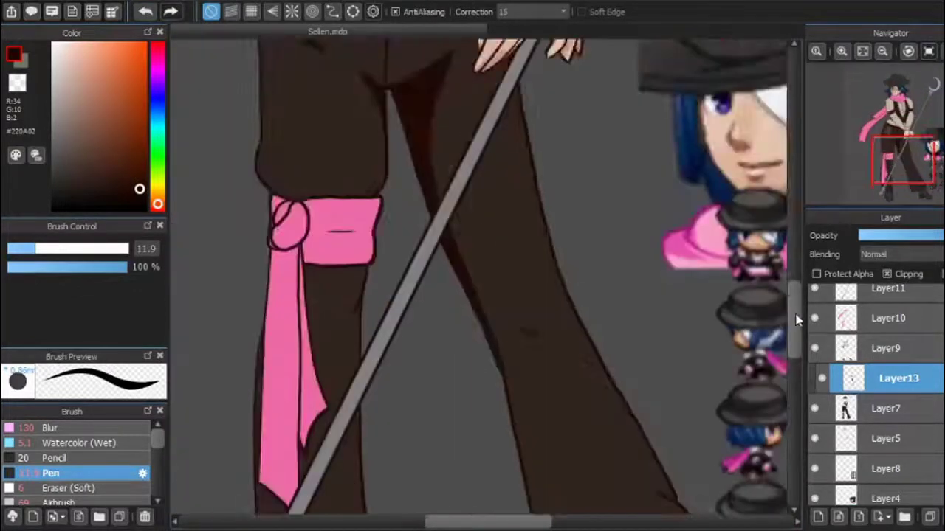
scroll(443, 332, down, 5)
drag(576, 318, 530, 221)
drag(555, 300, 481, 121)
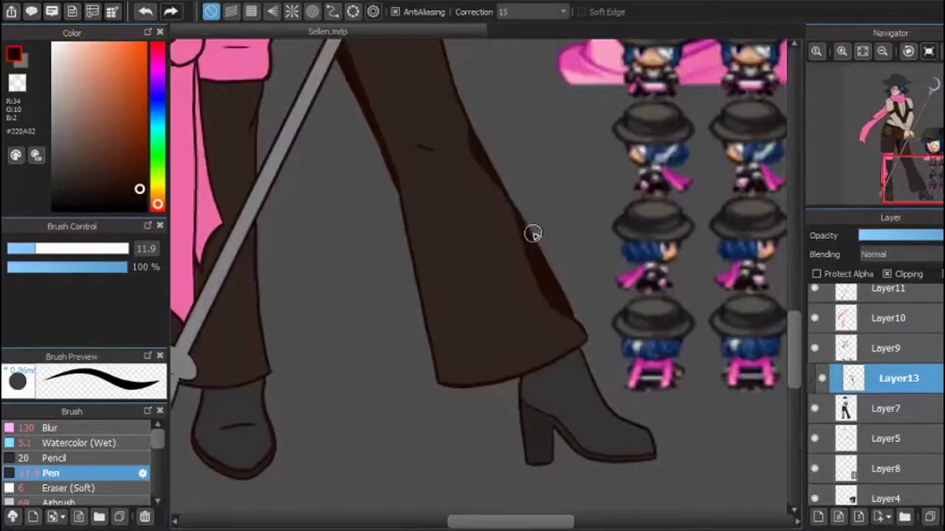
scroll(517, 153, up, 2)
Shade the knee crease and the inner hem corner of the flared trouser leg
key(h)
drag(542, 209, 530, 211)
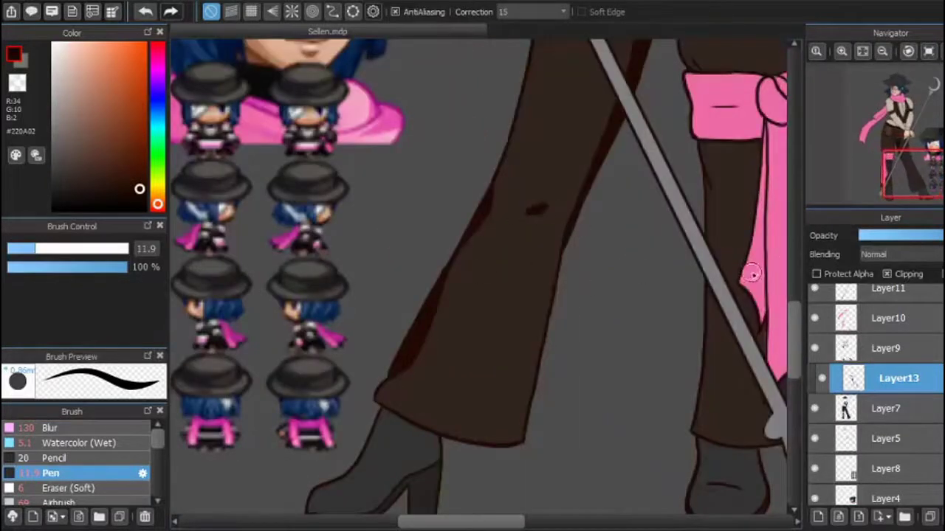
mouse_move(521, 433)
mouse_down()
mouse_move(481, 439)
mouse_move(512, 429)
mouse_move(534, 376)
mouse_up()
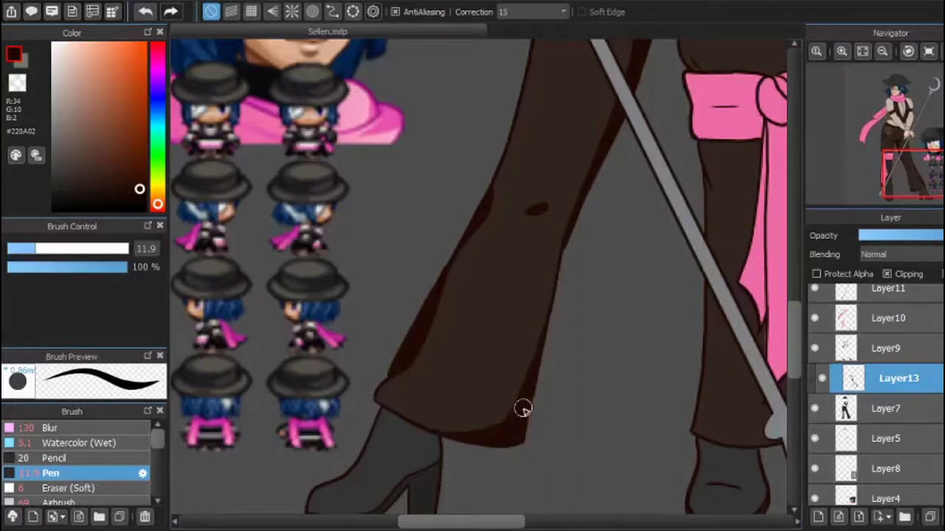
Shade the gathered trouser cuff above the knee scarf and the inner edge of the lower leg
click(882, 51)
click(902, 174)
drag(902, 173, 889, 155)
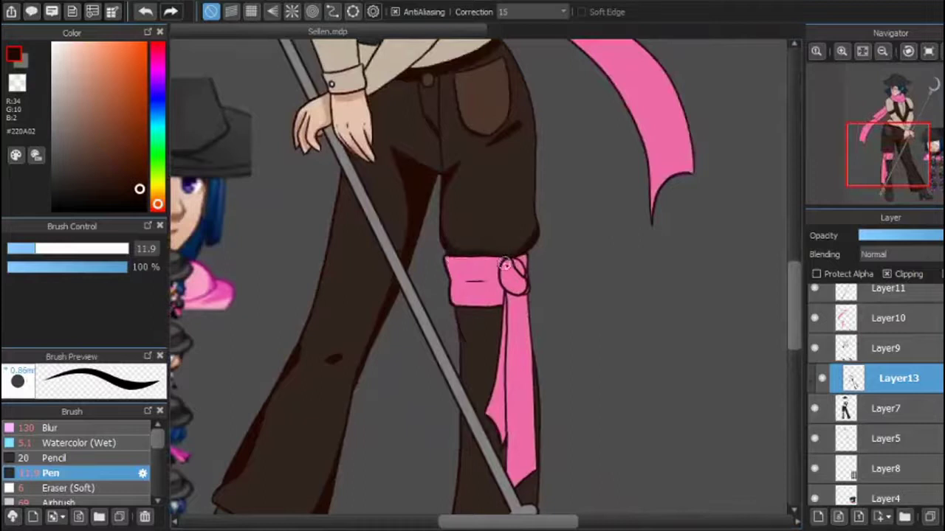
scroll(517, 251, down, 4)
key(h)
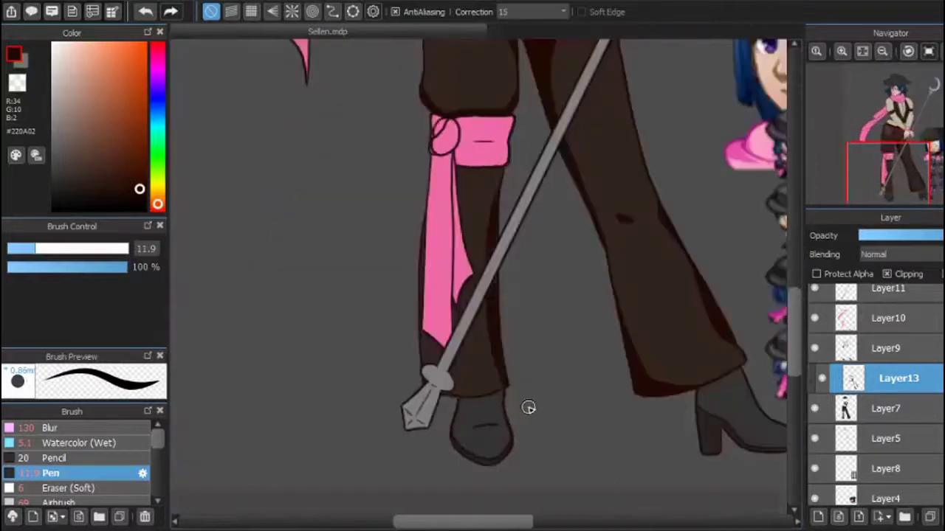
Tidy the knee scarf on Layer10 with the eraser at size 6.9 and return to Layer13
key(ctrl+Up)
key(e)
scroll(527, 407, up, 3)
scroll(417, 439, down, 3)
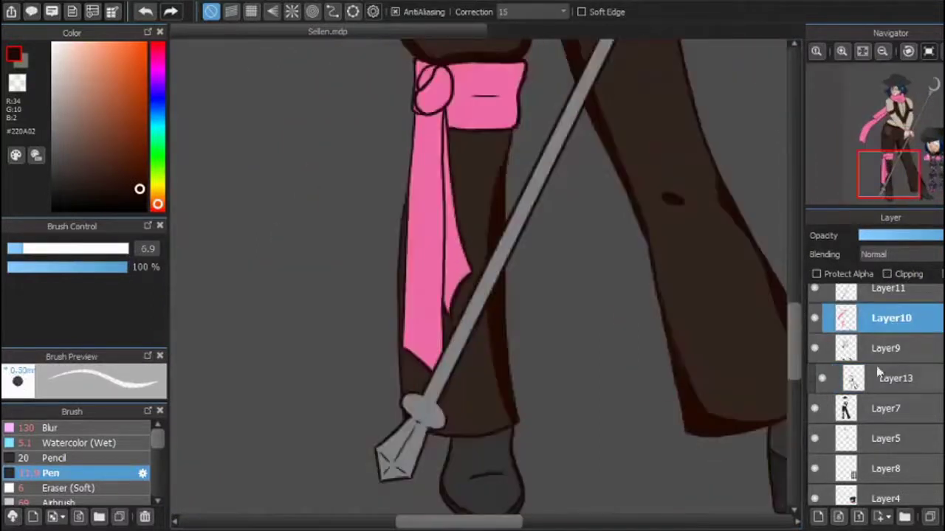
key(ctrl+Down)
Shade the lower trouser leg beneath the knee scarf and along its hanging tails at pen size 5.4, and reduce Layer13's opacity
key(b)
key(h)
click(845, 57)
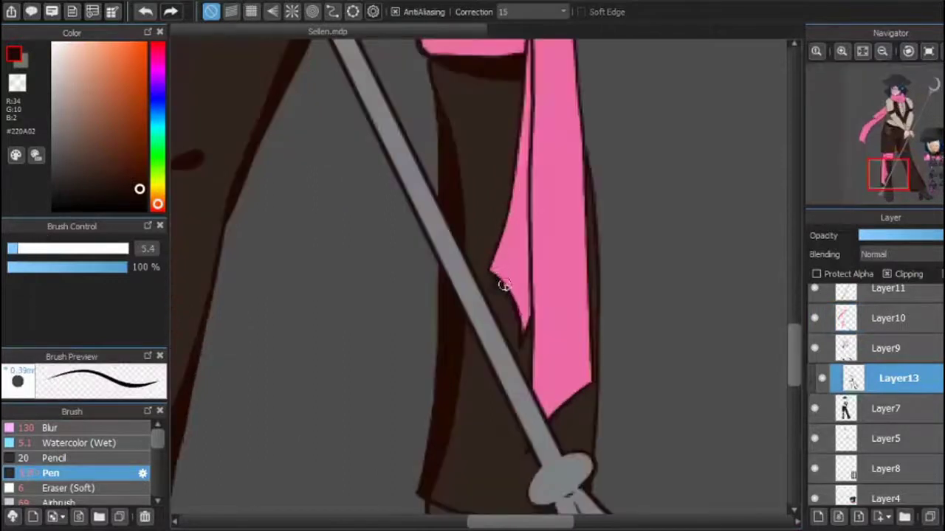
scroll(502, 289, down, 2)
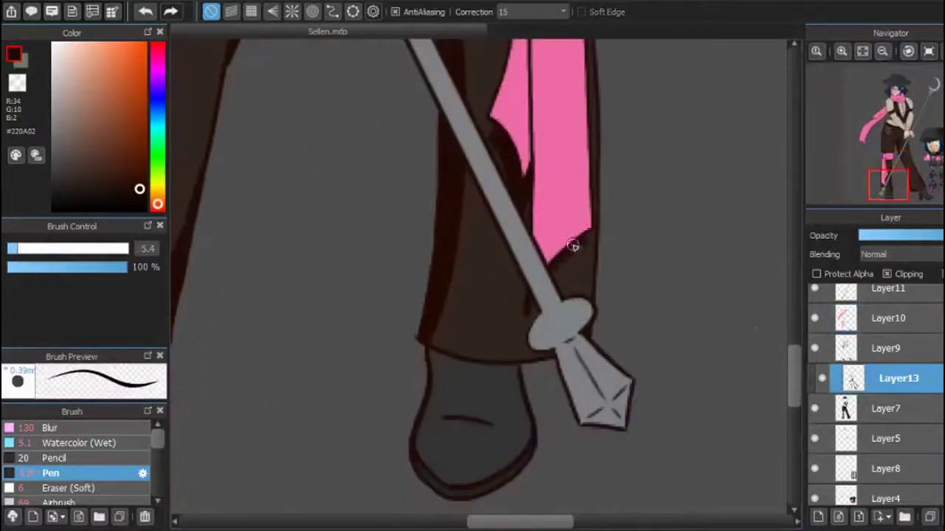
click(881, 51)
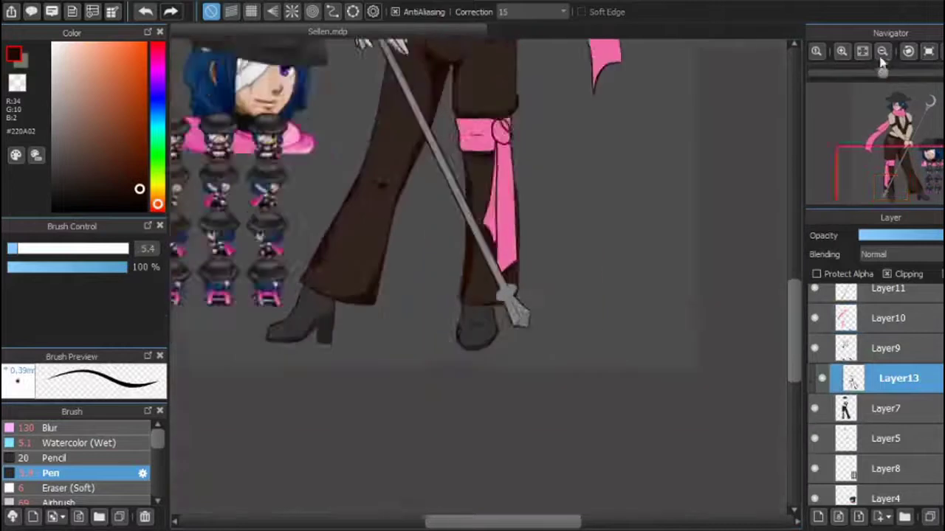
click(881, 51)
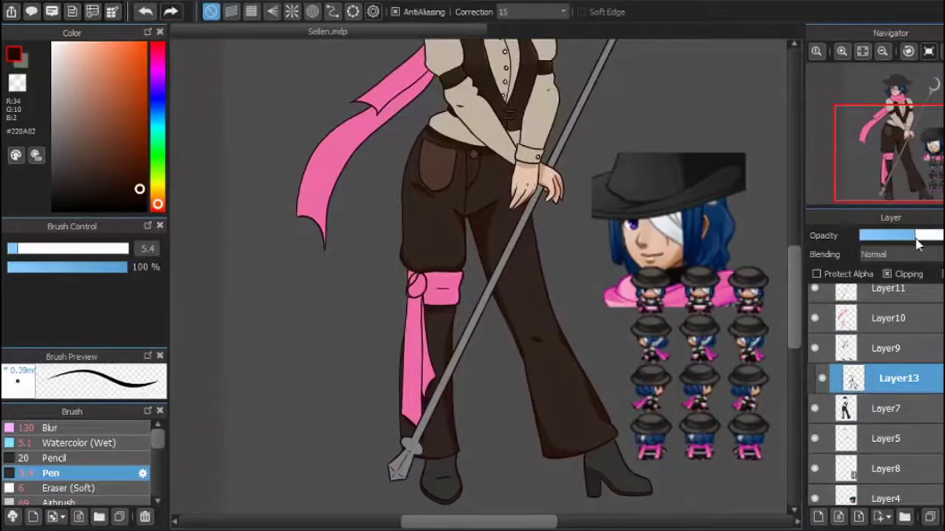
Add clipped Layer14 and draw a straight dark brown line at about size 13 along the staff as its shadow on the trousers
key(ctrl+shift+n)
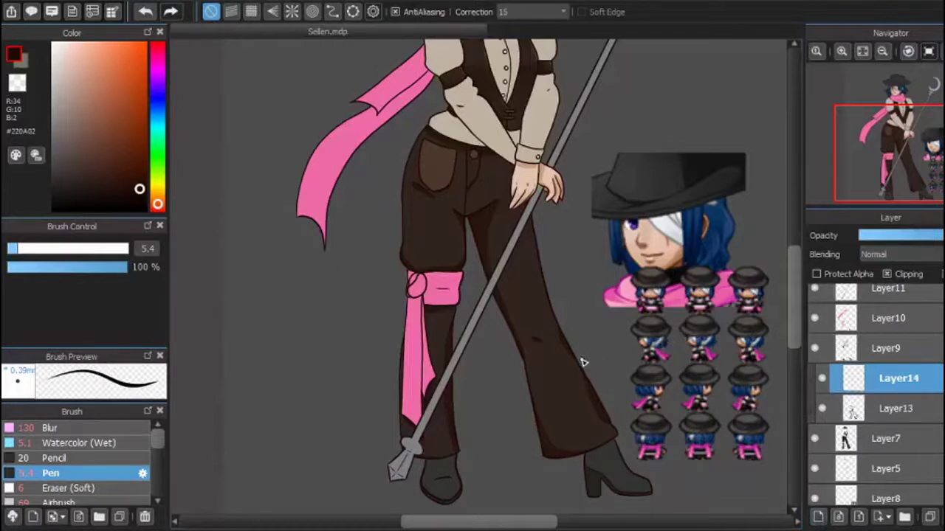
drag(513, 519, 521, 518)
key(l)
key(l)
drag(510, 222, 381, 486)
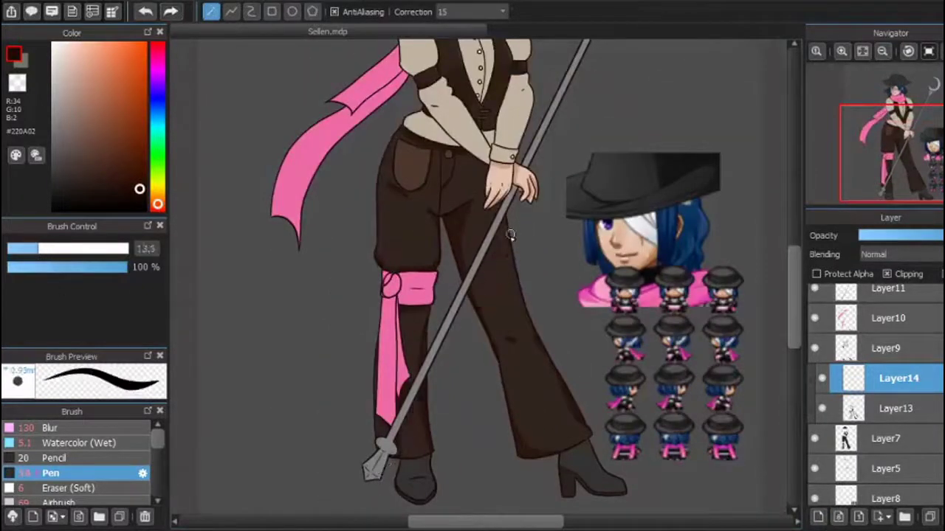
Lower Layer14's opacity and mesh-transform the upper staff shadow on a 4 by 4 grid so it bends around the flared trouser leg
click(842, 51)
key(ctrl+shift+m)
drag(500, 254, 499, 244)
drag(455, 319, 456, 316)
drag(502, 319, 502, 316)
drag(545, 250, 541, 244)
drag(545, 114, 602, 133)
drag(586, 183, 597, 183)
drag(455, 315, 493, 316)
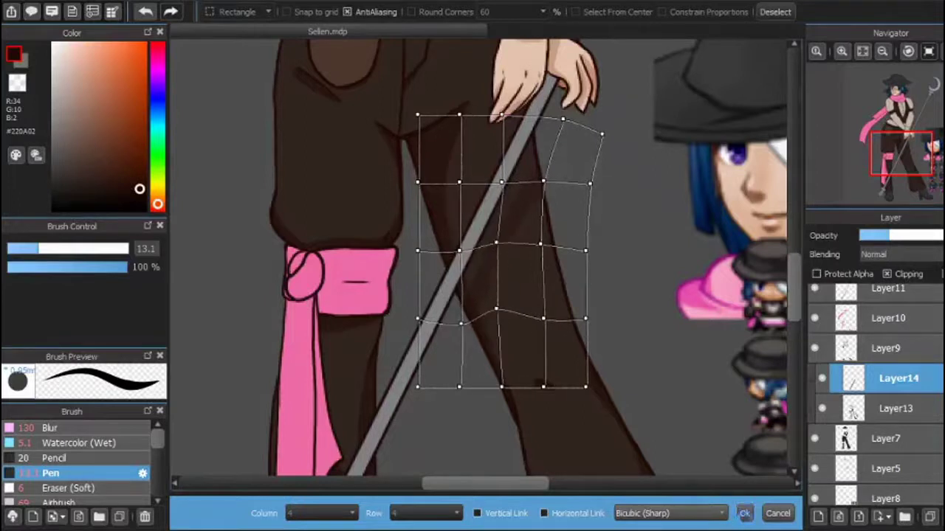
Select the lower end of the staff shadow and mesh-transform it to curve around the lower leg above the boot
scroll(498, 310, down, 5)
key(ctrl+t)
key(ctrl+shift+t)
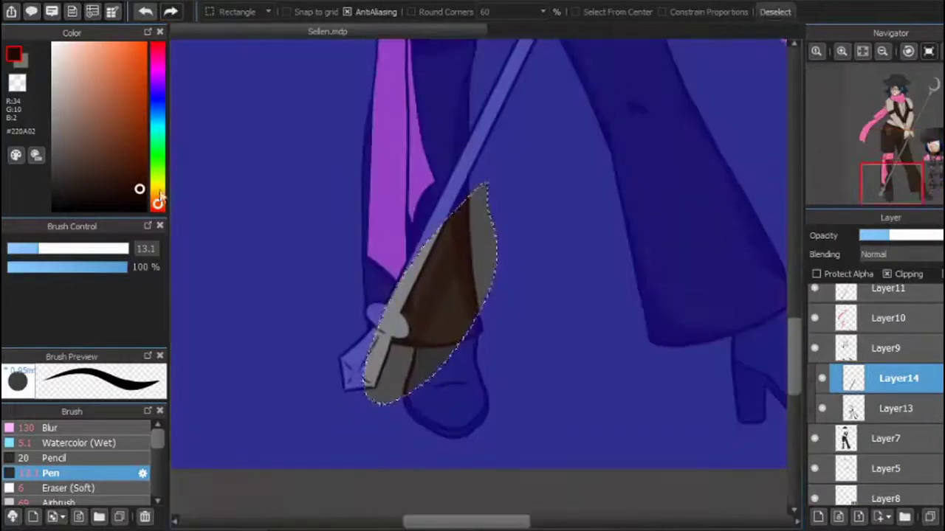
drag(395, 342, 434, 345)
drag(463, 296, 458, 293)
drag(498, 251, 497, 243)
drag(497, 205, 500, 211)
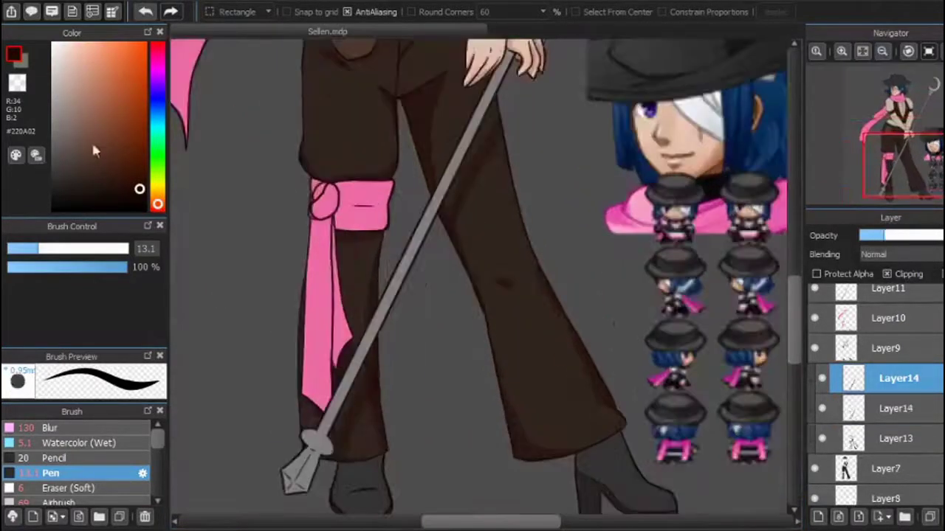
Soften the staff's shadow with the Blur brush at size 37 and reduce the duplicated Layer14 to one low-opacity copy
click(51, 428)
click(59, 249)
key(bracketright)
key(bracketright)
key(bracketright)
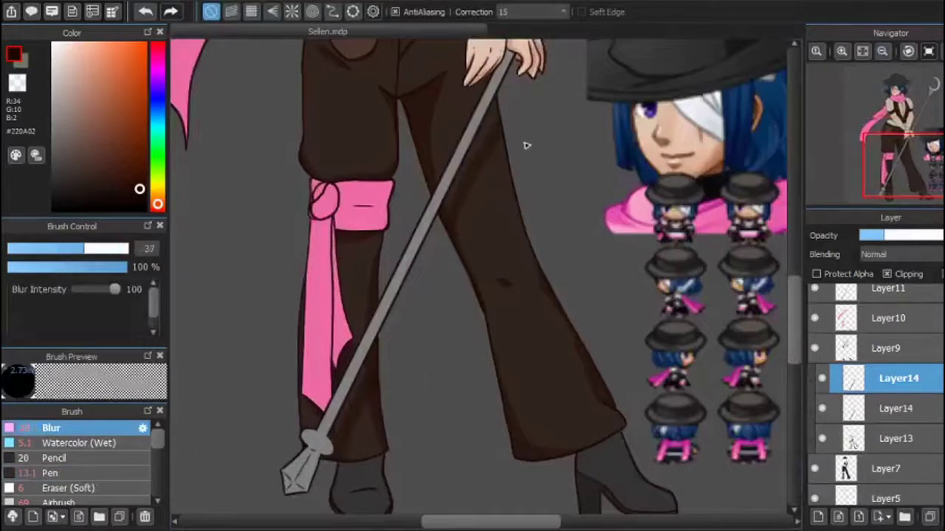
click(825, 414)
key(ctrl+minus)
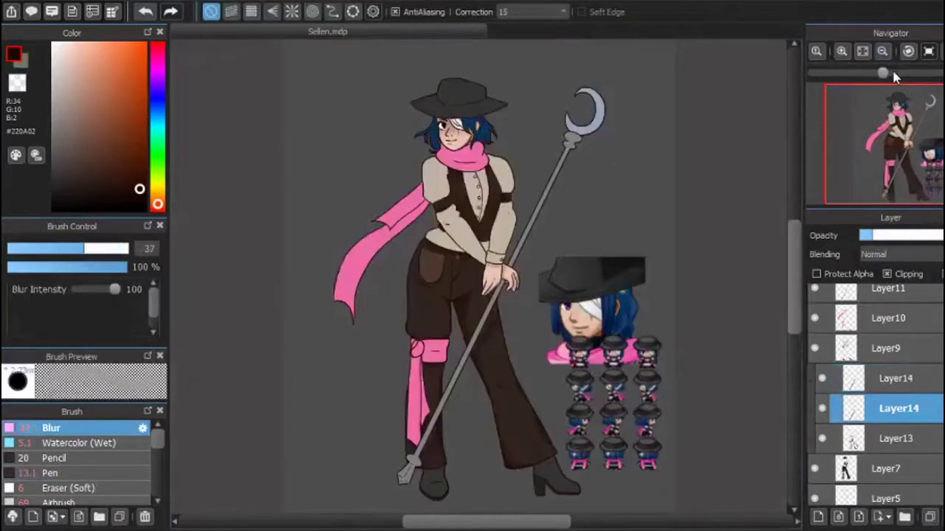
key(ctrl+z)
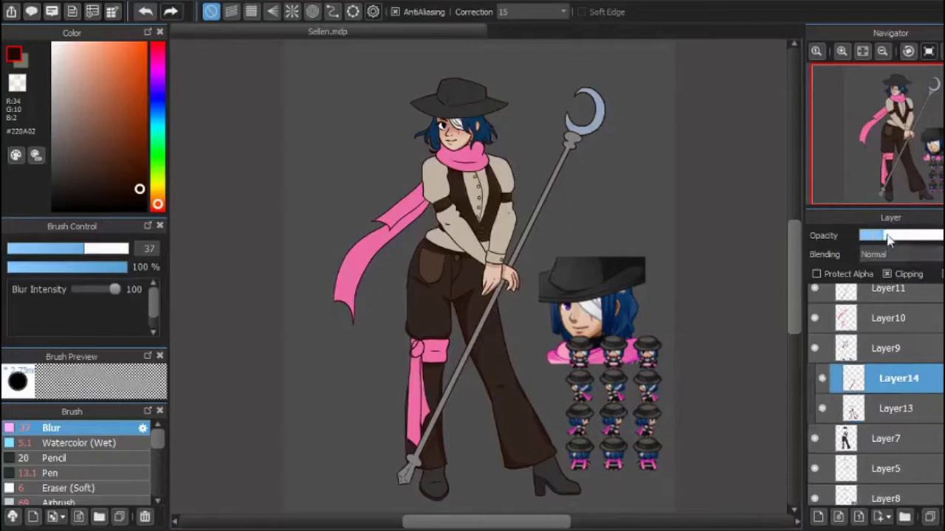
Add clipped Layer15, airbrush soft dark brown shading over the trousers at size 69 and 45% opacity, and lower the layer's opacity
click(818, 516)
scroll(473, 281, up, 3)
scroll(443, 222, down, 1)
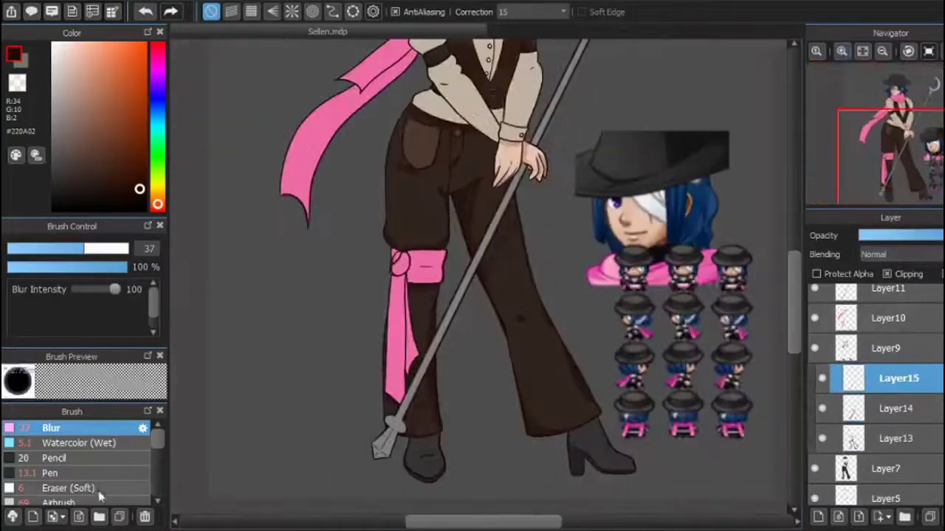
click(59, 503)
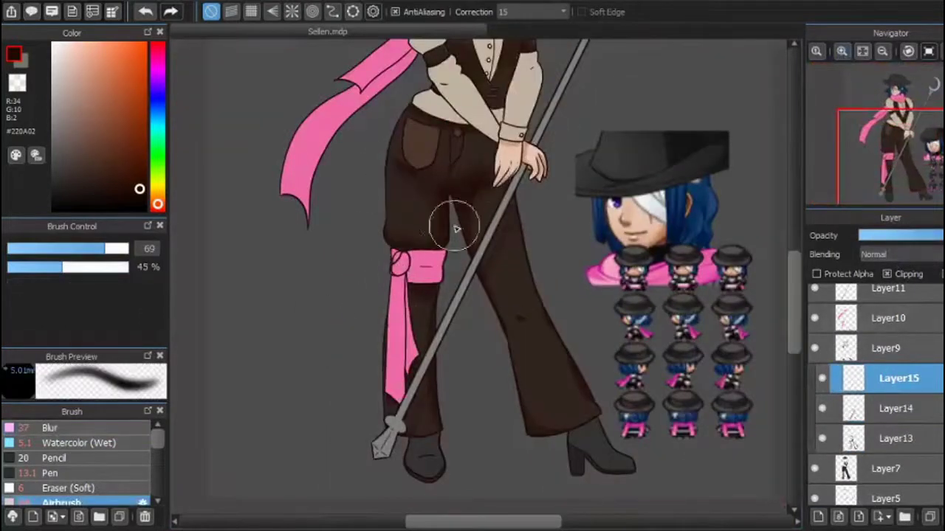
mouse_move(478, 273)
mouse_down()
mouse_move(548, 447)
mouse_move(386, 441)
mouse_up()
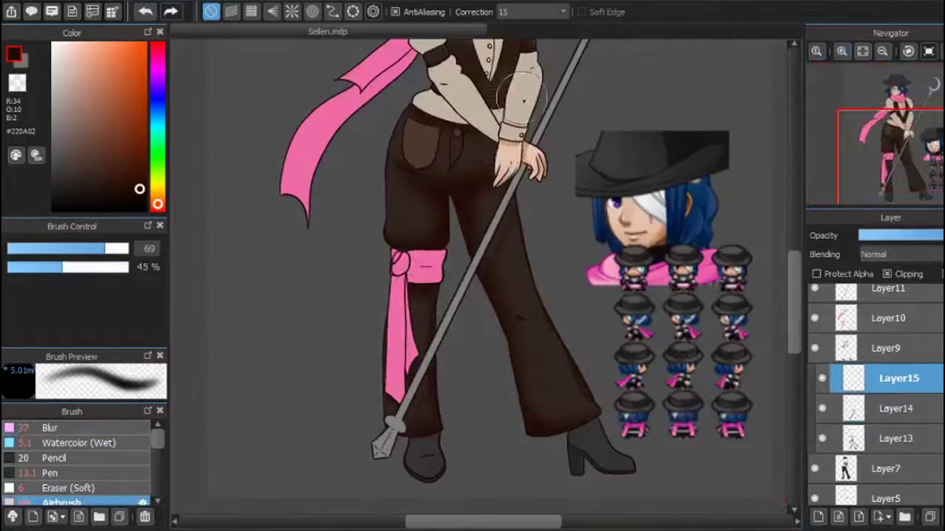
click(907, 235)
click(887, 237)
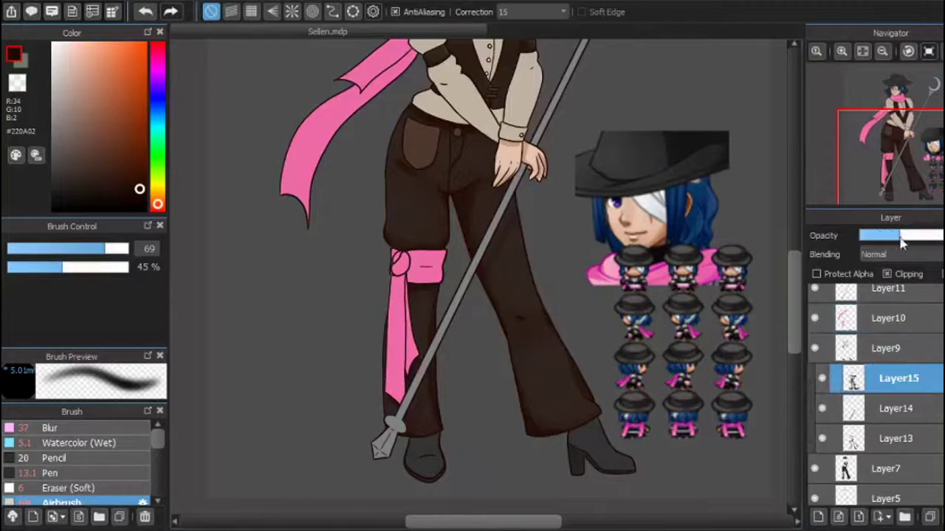
Add clipped Layer16, sample the lighter brown #4B3C35 from the vest, and pen thin highlights along the trouser edges at size 6
key(ctrl+shift+n)
scroll(597, 200, up, 4)
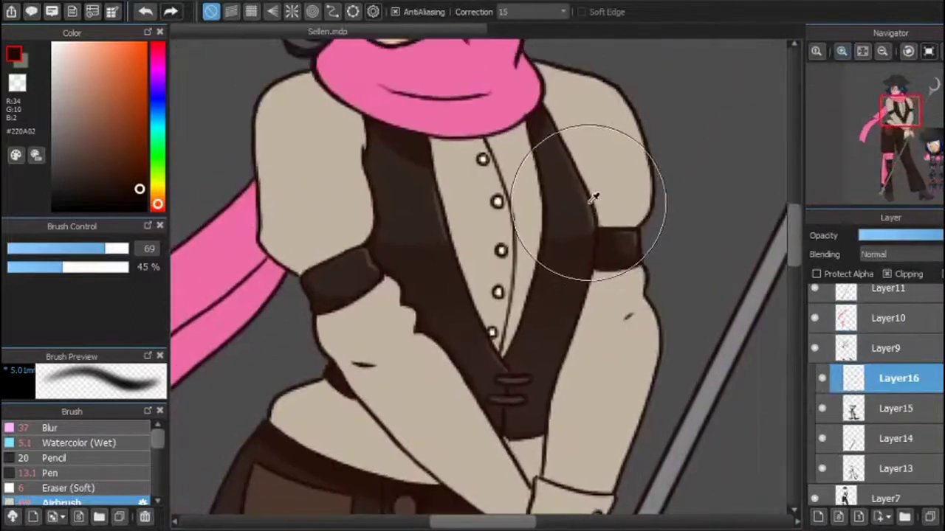
key(b)
key(p)
scroll(493, 248, down, 5)
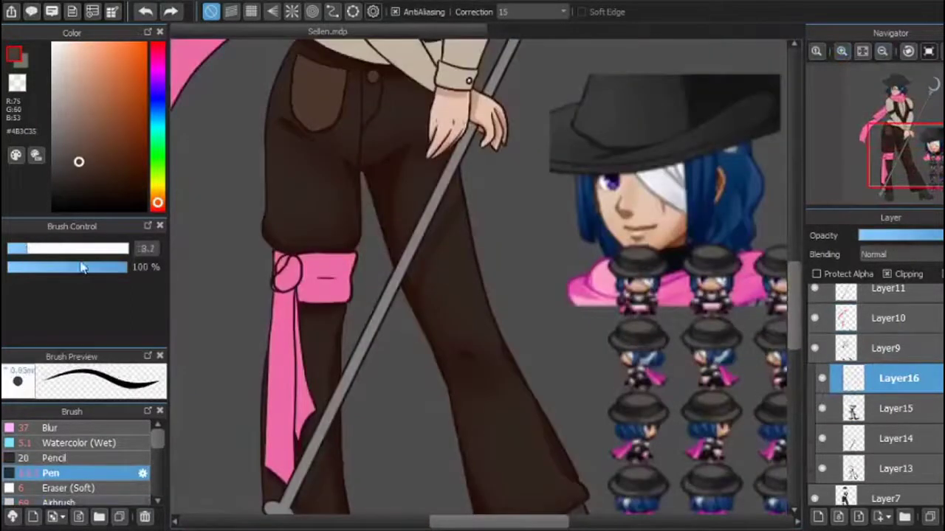
scroll(458, 494, up, 2)
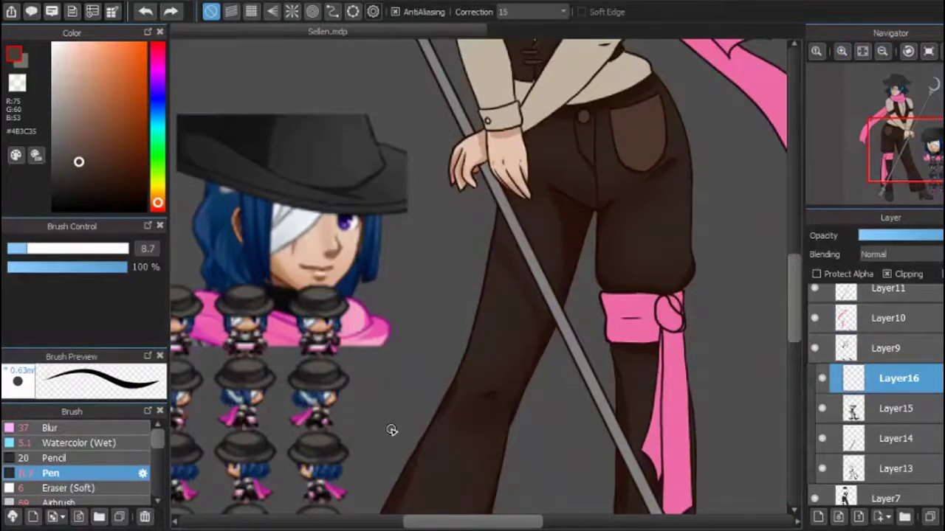
scroll(391, 431, up, 3)
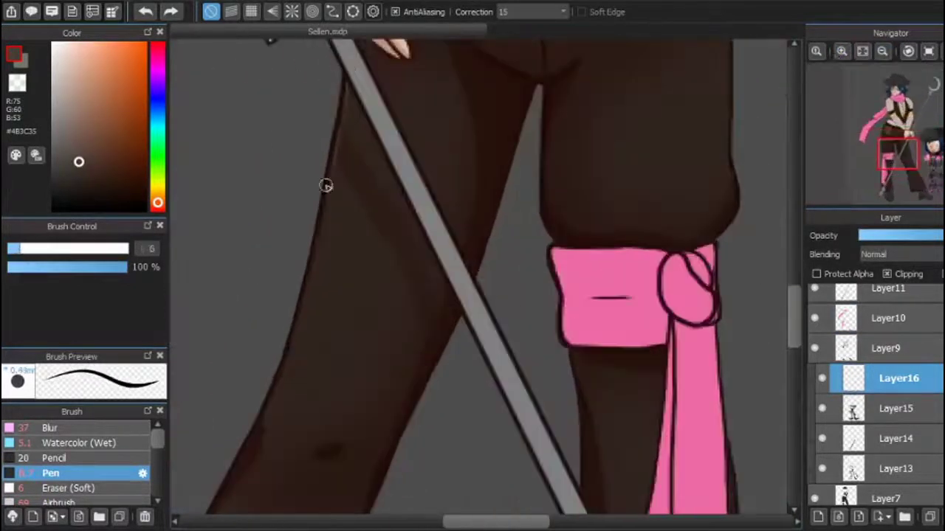
key(h)
key(ctrl+0)
scroll(904, 199, up, 2)
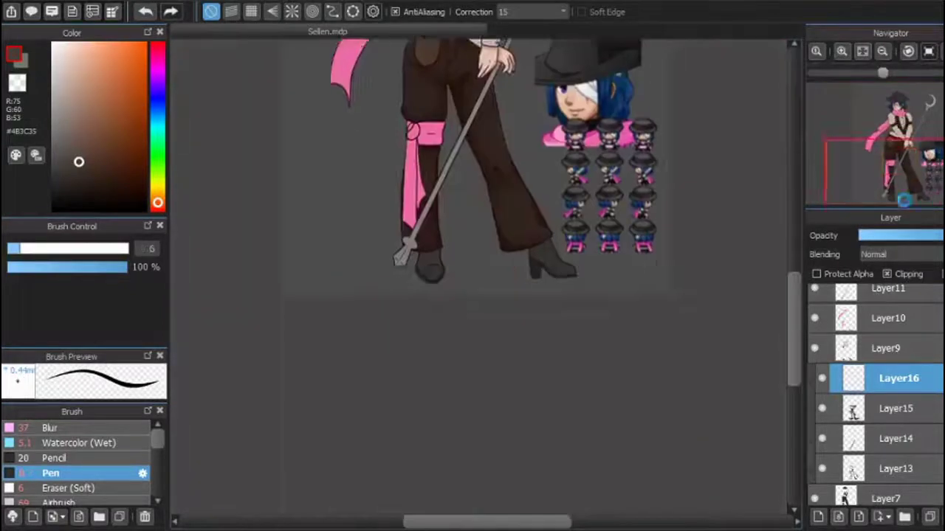
scroll(462, 293, up, 2)
key(h)
key(ctrl+0)
click(929, 51)
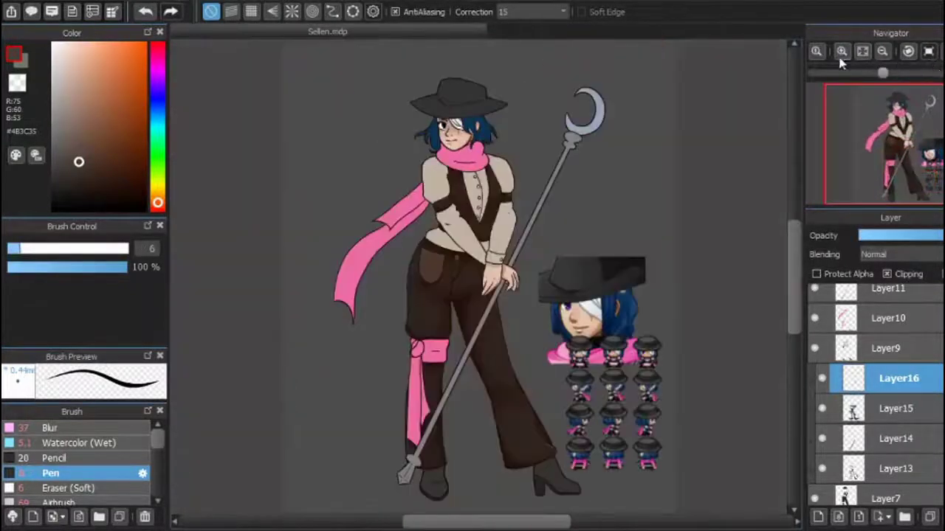
Merge the clipped trouser shading layers into Layer7 and add a new clipped Layer13 above Layer9 for the shirt
click(842, 51)
key(ctrl+0)
click(895, 408)
drag(895, 408, 895, 348)
click(842, 51)
click(842, 51)
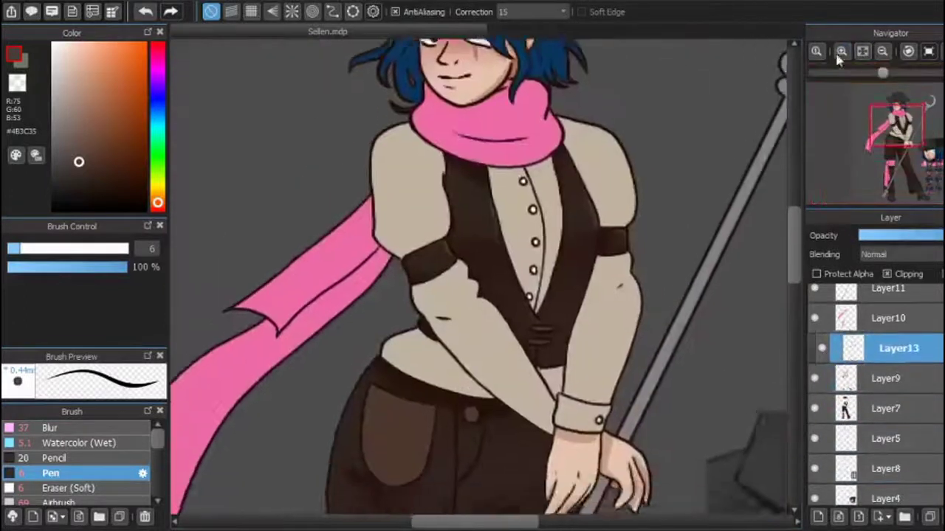
Pen a dark brown #220A02 shadow over the strip of shirt between the vest's hem and the crossed forearms, using size 3.9 for detail
click(842, 51)
click(863, 51)
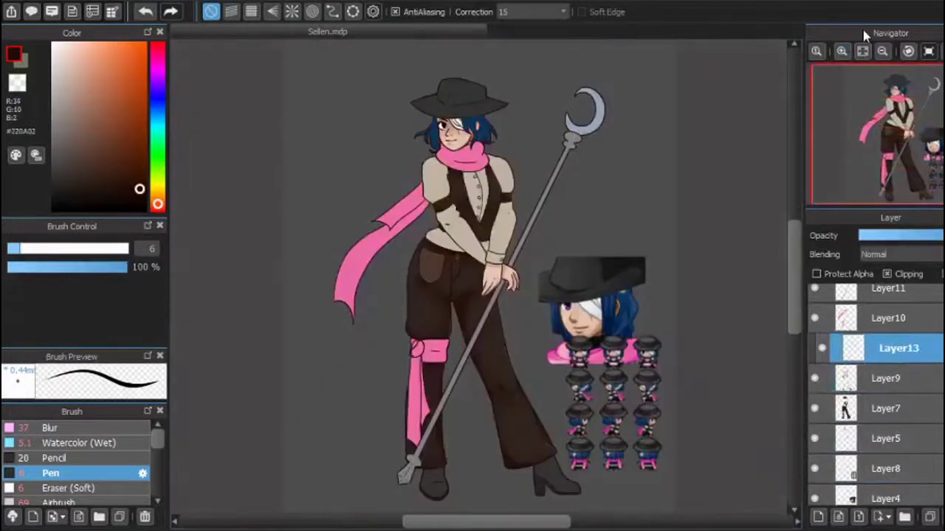
click(842, 51)
click(841, 51)
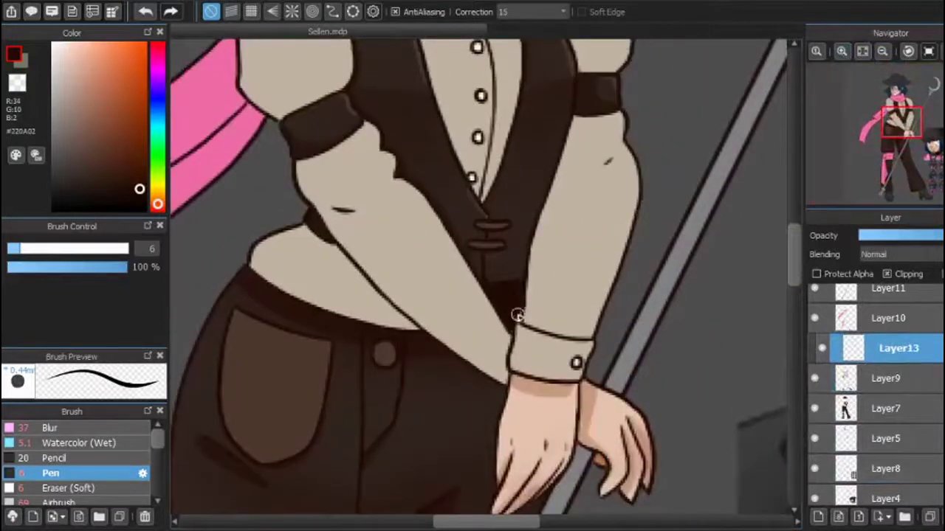
click(14, 248)
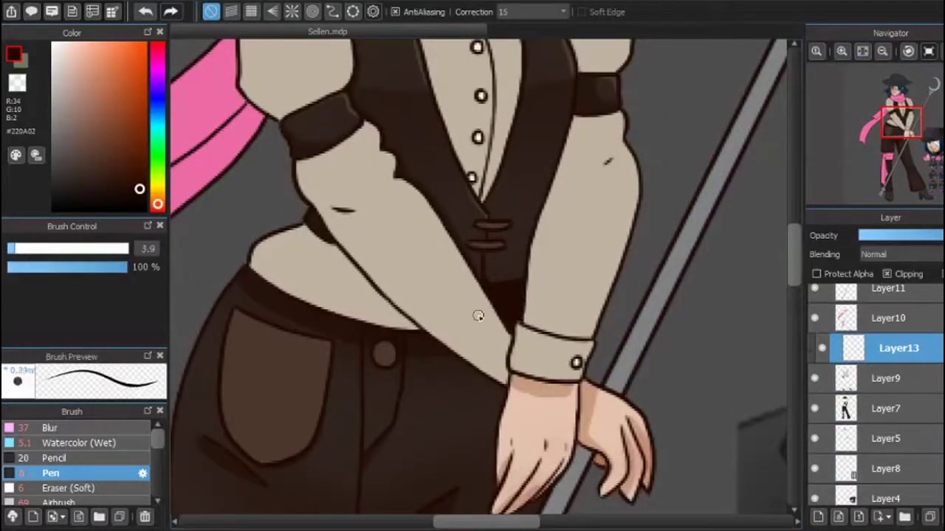
scroll(751, 68, down, 2)
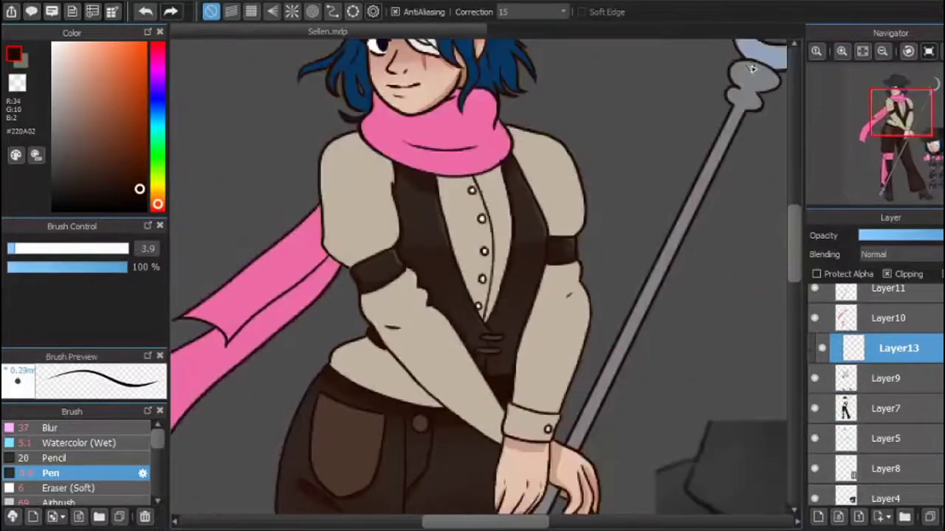
Lower Layer13's opacity, shade the shirt's waist below the forearm at size 9.5, and carve its folds with the transparent pen at 6.9
click(898, 236)
click(30, 248)
mouse_move(362, 328)
mouse_down()
mouse_move(388, 395)
mouse_move(439, 406)
mouse_up()
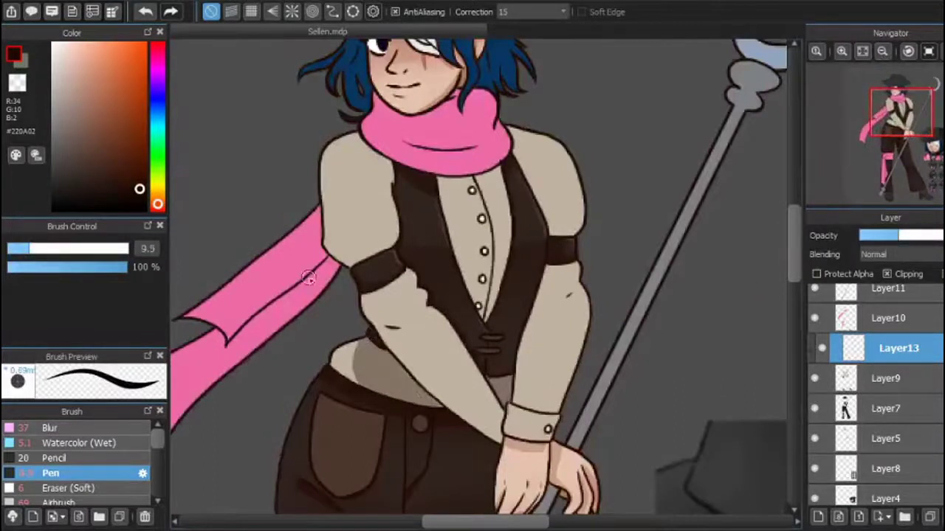
scroll(443, 313, up, 2)
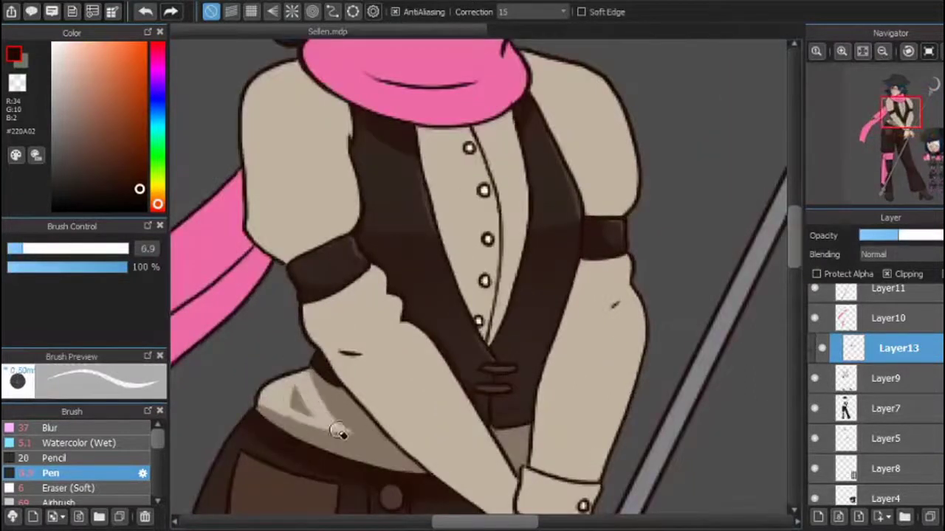
Shade the shirt front along the lower vest opening at size 9.5 and beneath the neck scarf at size 10.4
scroll(443, 223, down, 2)
drag(484, 322, 500, 268)
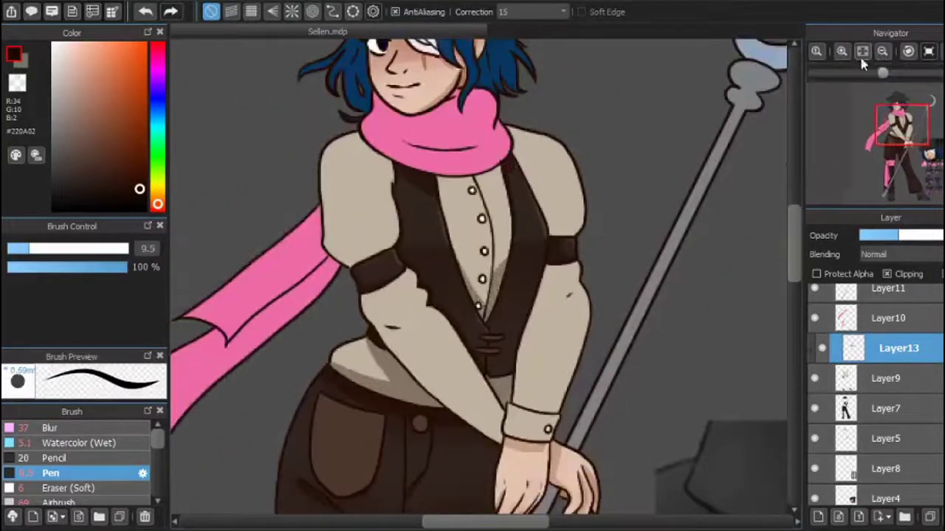
scroll(487, 270, up, 2)
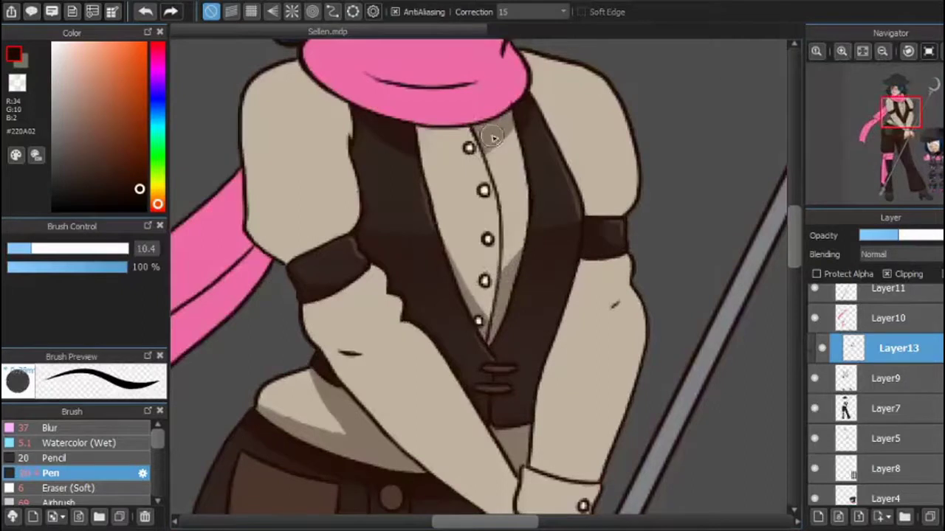
key(h)
key(h)
Shade the shirt shoulders beside the scarf, the lower edge of the puffed sleeve, and the underside of the crossed forearm at size 10.4
click(882, 53)
click(882, 53)
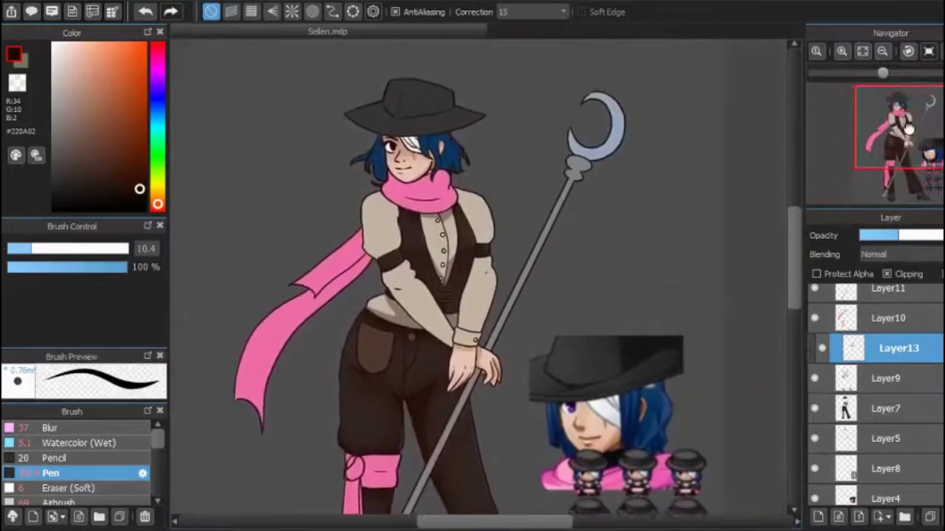
scroll(375, 118, up, 2)
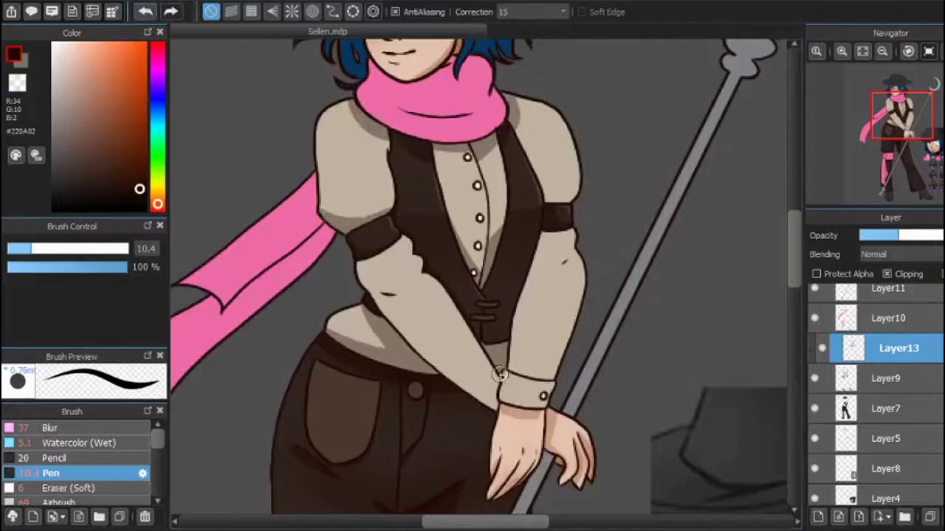
drag(412, 356, 501, 377)
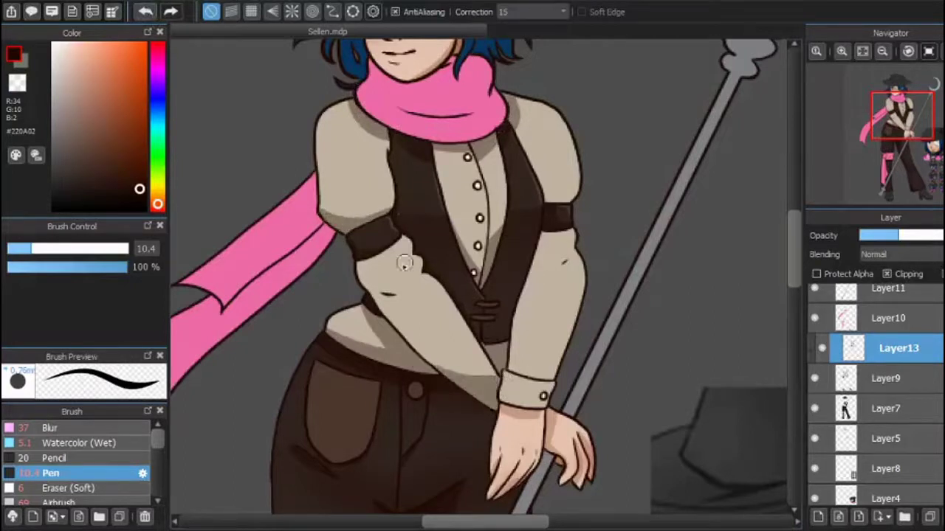
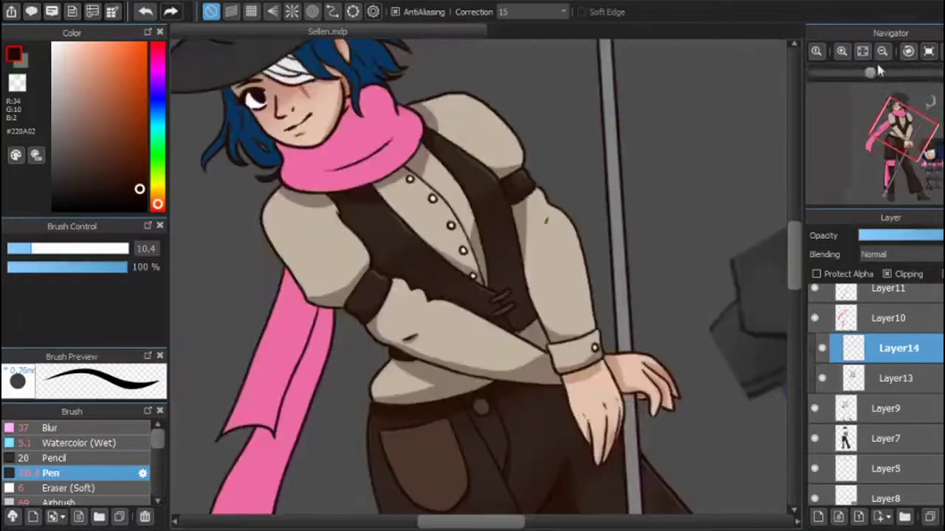
Shade the shirt front around the buttons on Layer14, lower the layer's opacity, and soften the shadow with Blur at sizes 37 and 20
drag(428, 214, 473, 247)
click(49, 428)
drag(421, 221, 480, 288)
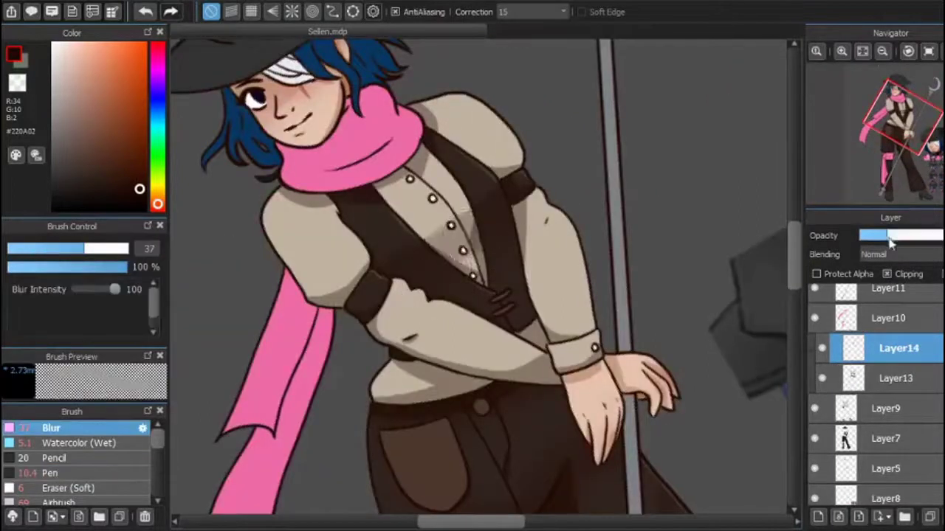
click(74, 473)
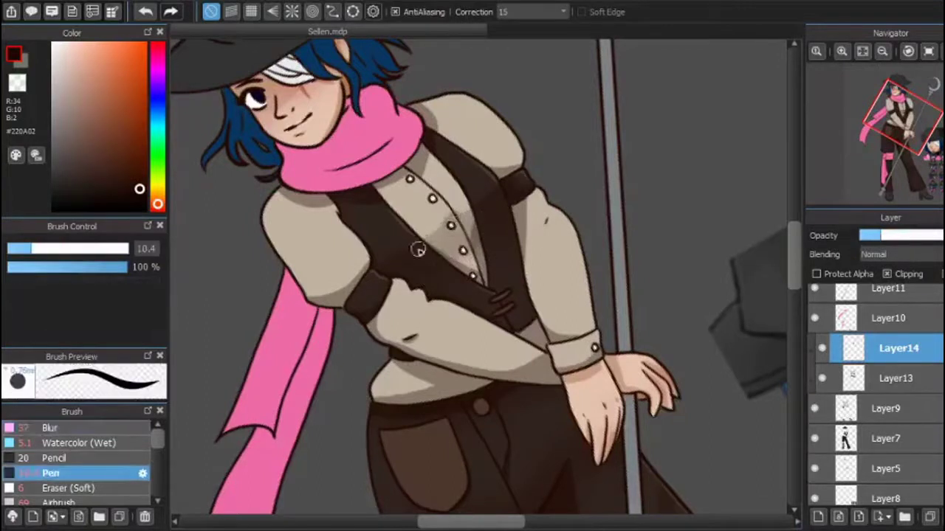
click(49, 429)
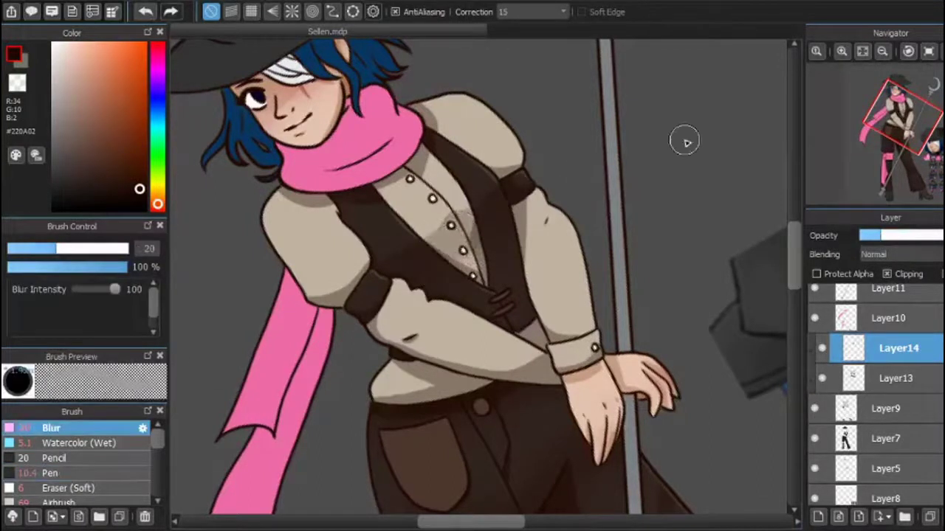
Soften the shading across the shirt and forearms with the Airbrush at size 30 and 45% opacity
click(862, 52)
click(862, 52)
click(862, 52)
click(862, 51)
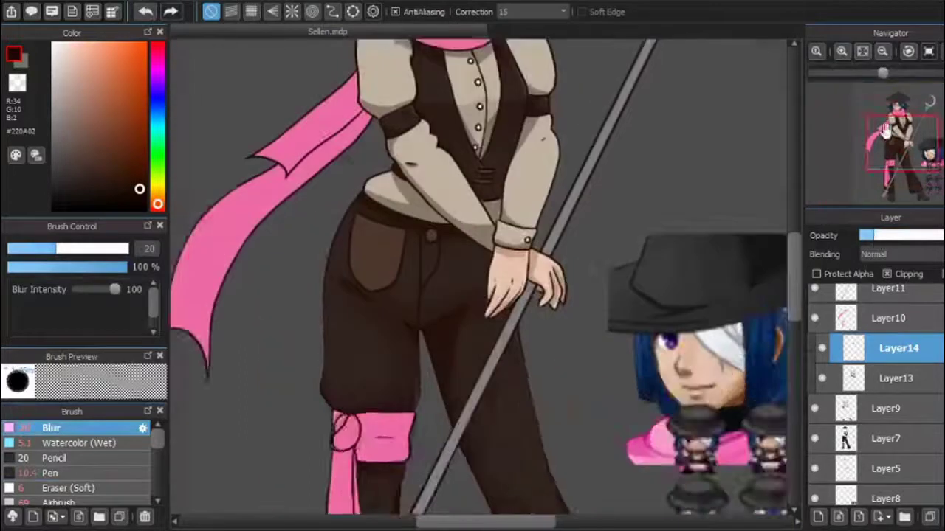
scroll(480, 296, up, 3)
click(104, 503)
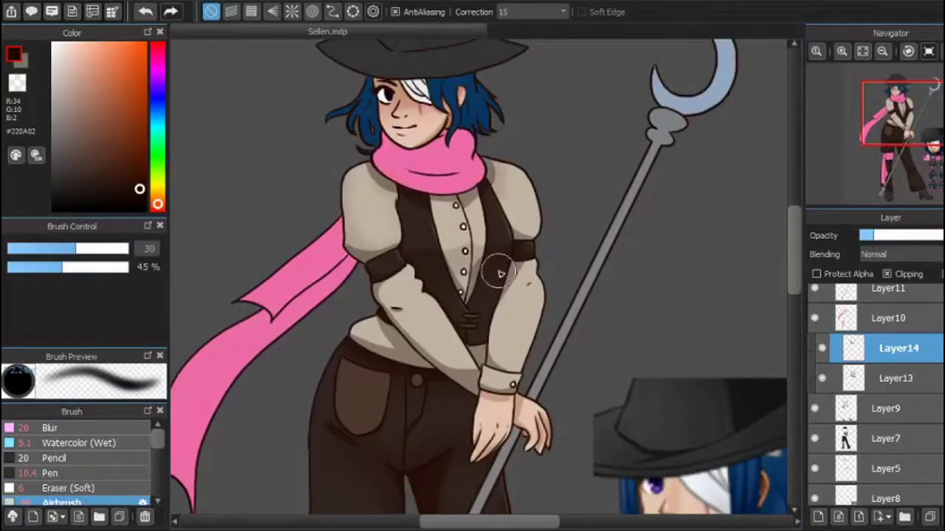
mouse_move(371, 275)
mouse_down()
mouse_move(466, 388)
mouse_move(468, 349)
mouse_move(369, 301)
mouse_move(387, 347)
mouse_up()
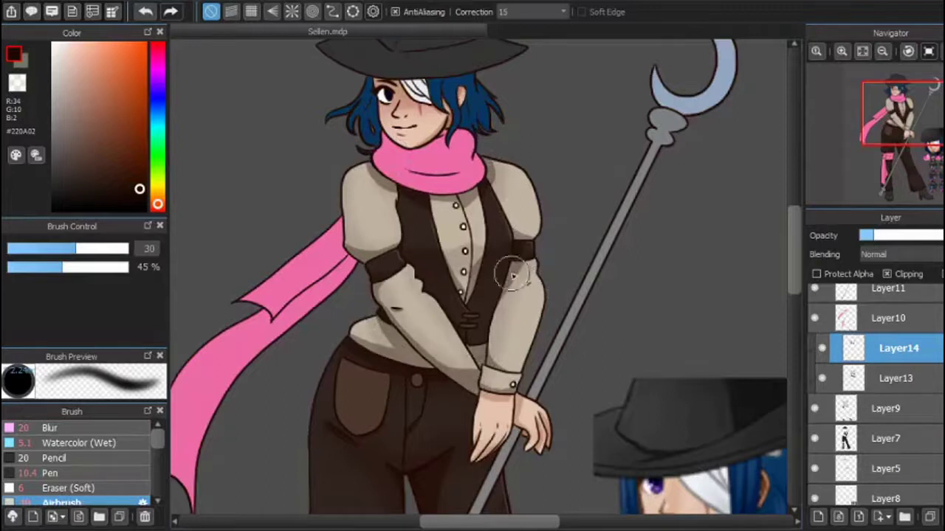
On a new clipped layer, pen a dark brown #220A02 shadow over the puffed sleeve nearest the staff and the shirt's waist at size 10.4
click(818, 517)
click(50, 473)
mouse_move(491, 158)
mouse_down()
mouse_move(520, 179)
mouse_move(533, 236)
mouse_up()
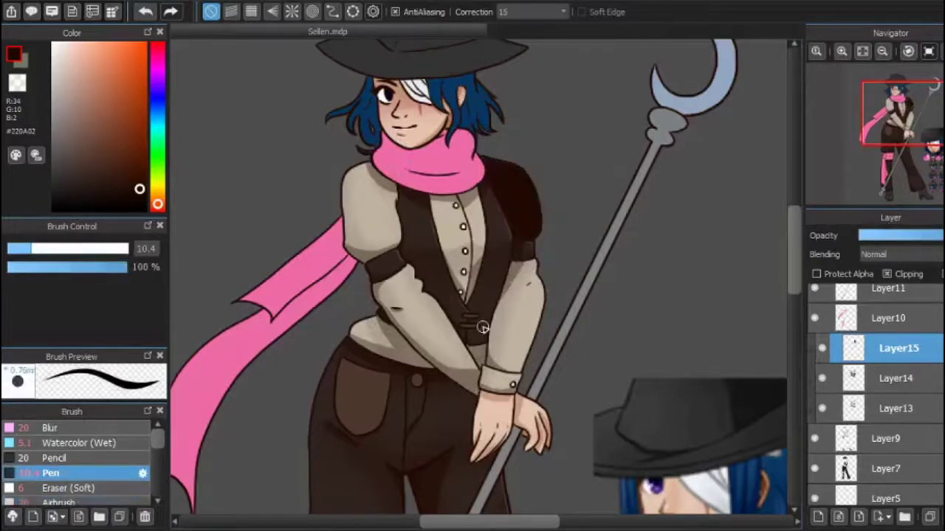
scroll(479, 276, up, 2)
mouse_move(450, 414)
mouse_down()
mouse_move(476, 447)
mouse_move(489, 441)
mouse_move(487, 454)
mouse_up()
scroll(487, 454, down, 2)
mouse_move(561, 266)
mouse_down()
mouse_move(509, 318)
mouse_move(502, 343)
mouse_move(443, 333)
mouse_move(442, 399)
mouse_up()
Blend the dark shadow down the forearm nearest the staff with Blur at size 73, and lower Layer15's opacity
click(50, 428)
click(50, 473)
scroll(489, 338, up, 2)
drag(490, 337, 494, 302)
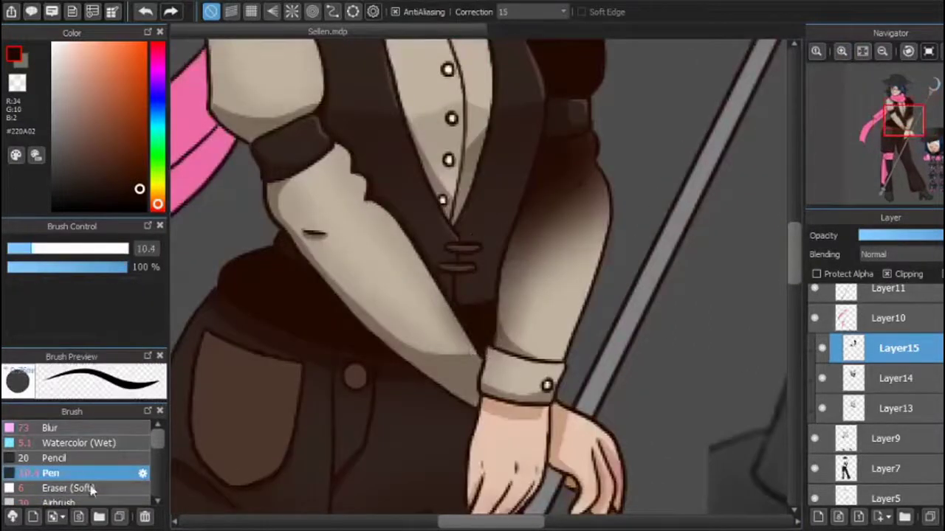
click(66, 488)
key(b)
drag(536, 327, 624, 227)
scroll(624, 227, down, 5)
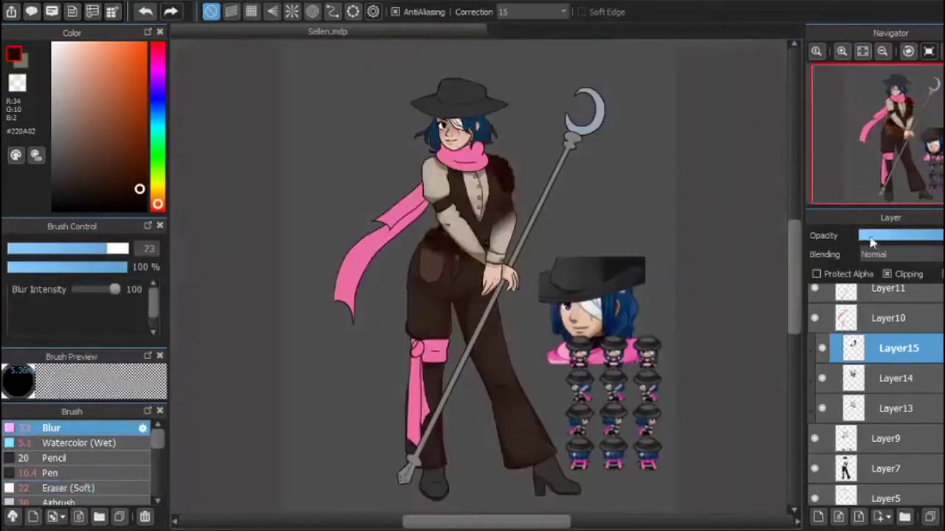
drag(872, 242, 878, 245)
On a new clipped layer, pen light beige #DACEBD highlights at size 5.1 along the edges of the shirt's shoulders, sleeves and cuff
scroll(487, 295, up, 3)
click(818, 517)
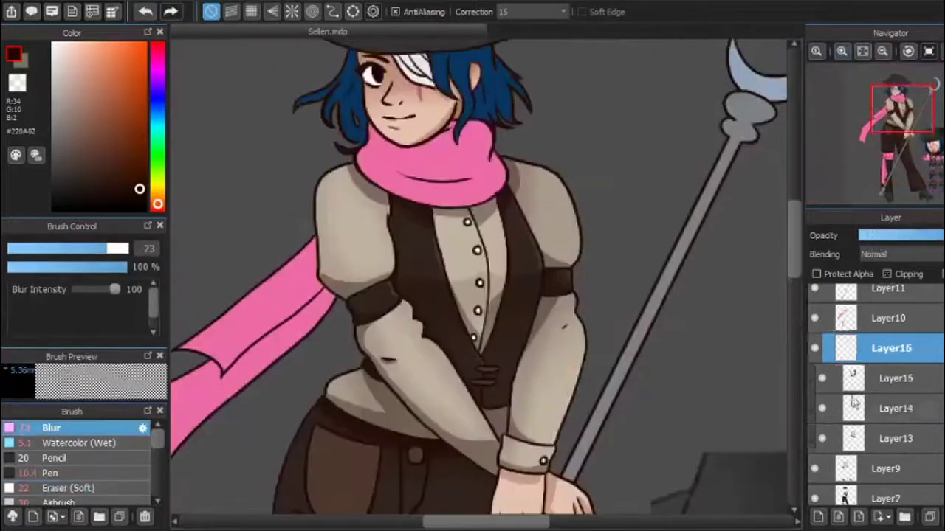
alt+click(443, 347)
click(99, 473)
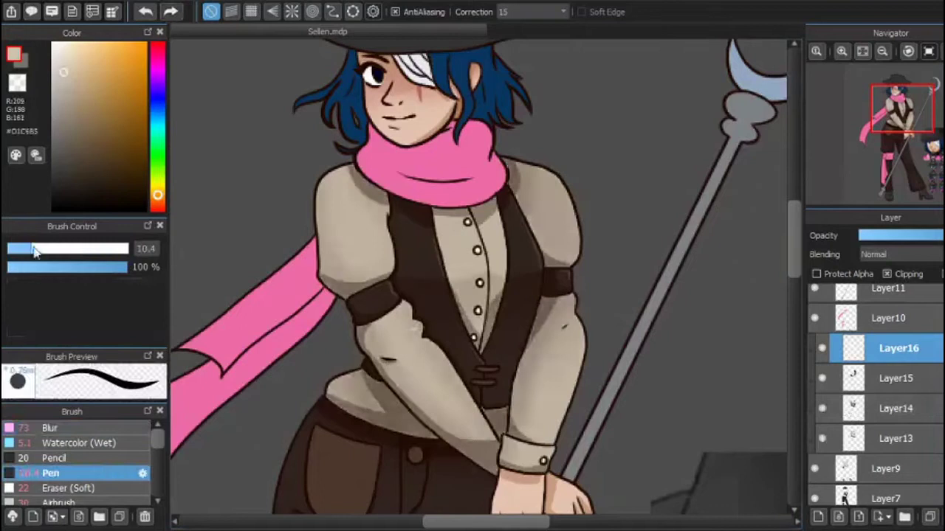
click(62, 69)
scroll(488, 295, up, 2)
drag(30, 249, 12, 249)
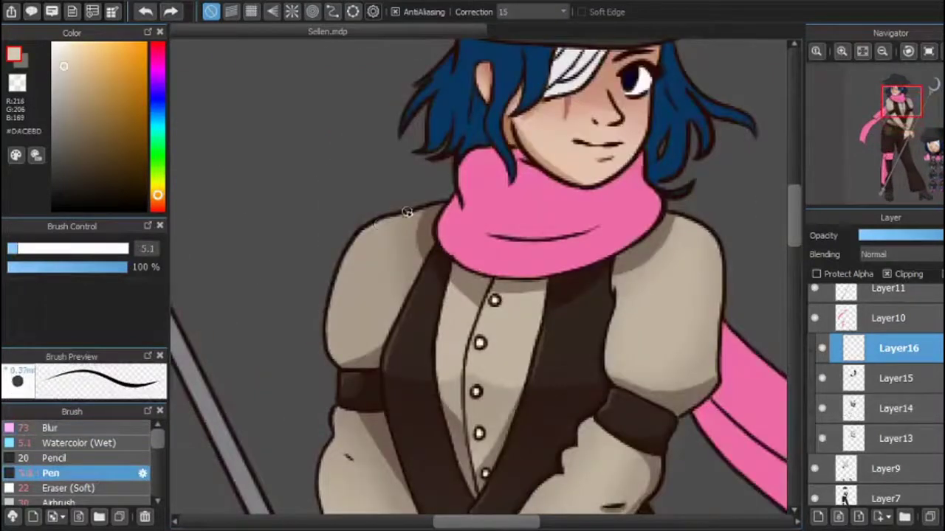
drag(793, 236, 793, 265)
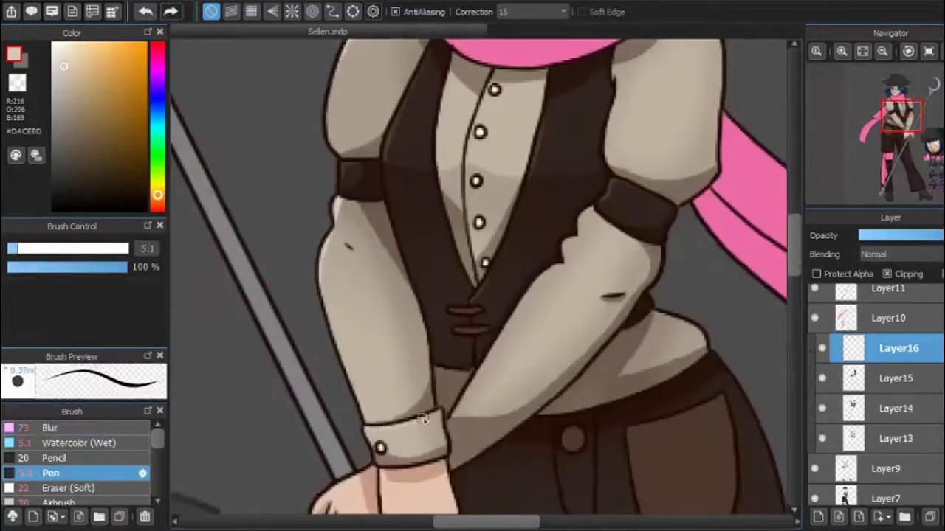
scroll(468, 145, down, 4)
scroll(401, 316, up, 4)
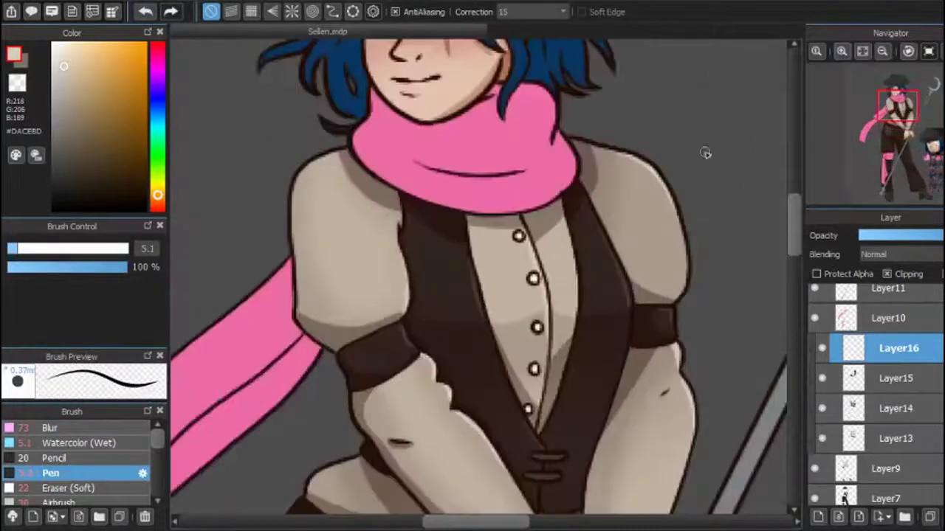
Merge the shirt's highlight and shading layers down
scroll(705, 152, down, 4)
key(ctrl+e)
key(ctrl+e)
key(ctrl+e)
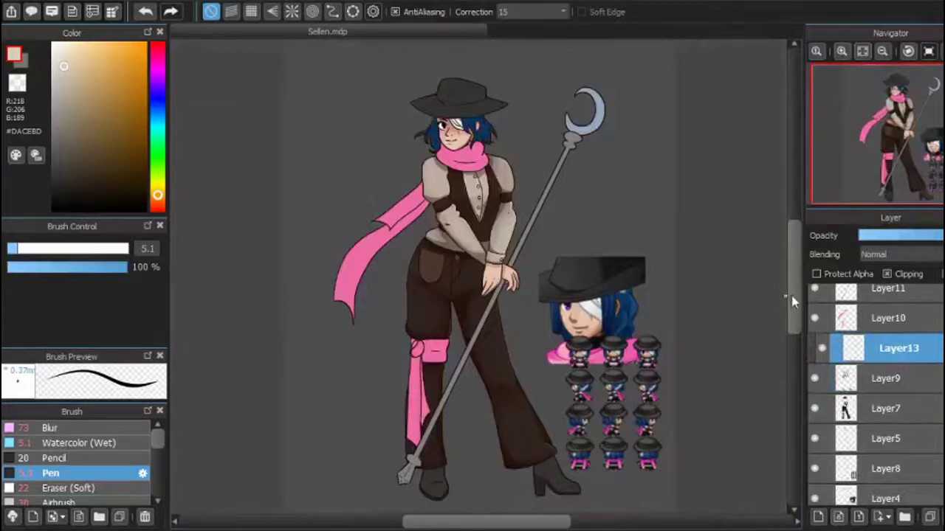
Pen a dark brown #220A02 shadow along the lower edge of the trouser pocket at size 5.1, and lower Layer13's opacity
click(842, 51)
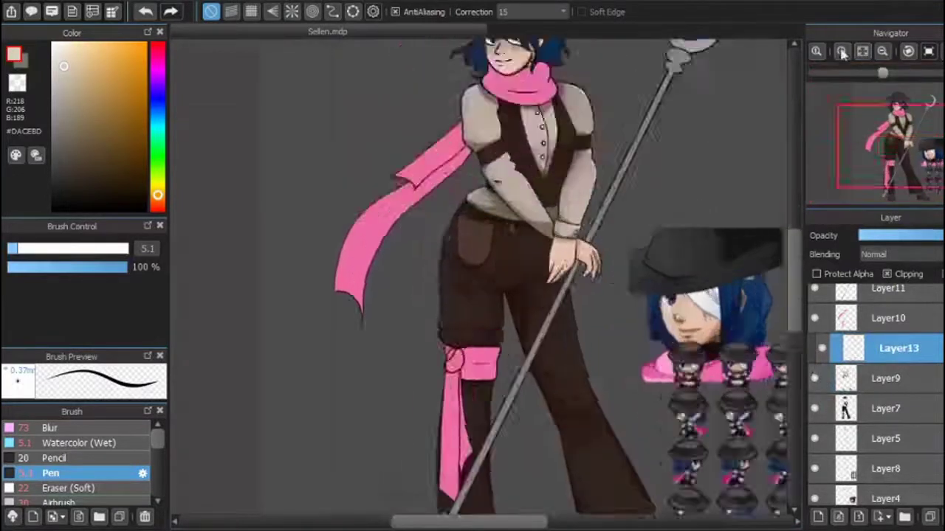
click(841, 52)
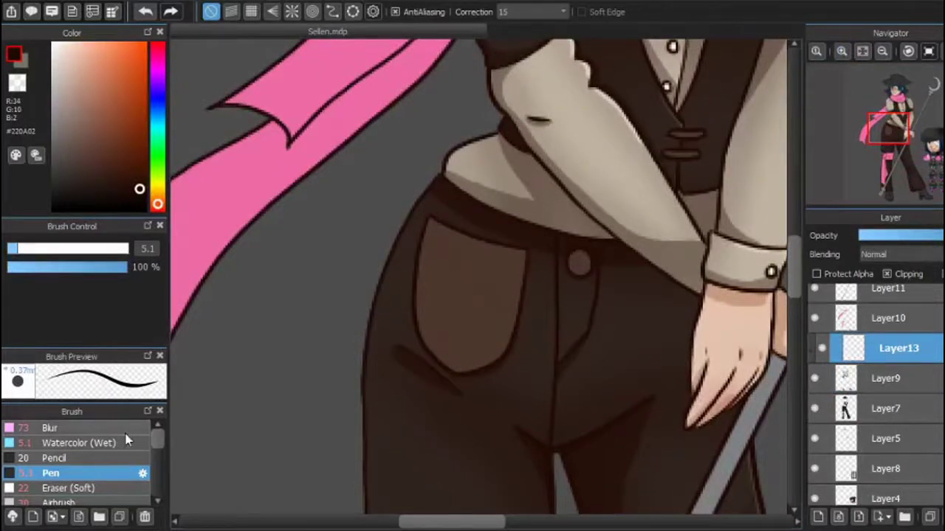
mouse_move(443, 354)
mouse_down()
mouse_move(466, 376)
mouse_move(515, 323)
mouse_move(472, 358)
mouse_up()
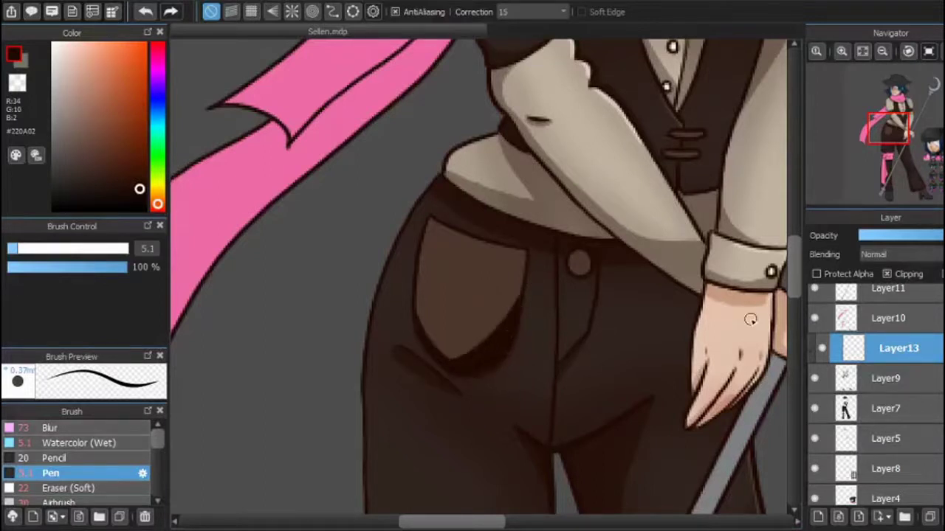
click(887, 240)
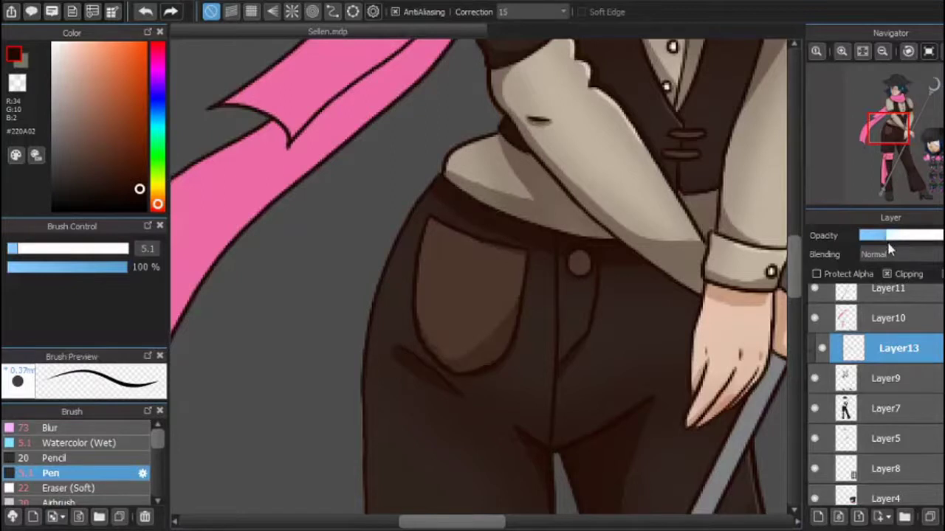
Pen #220A02 shadows on the boot beside the staff's tip, along its sole and beneath the trouser hem, at size 5.1
key(ctrl+minus)
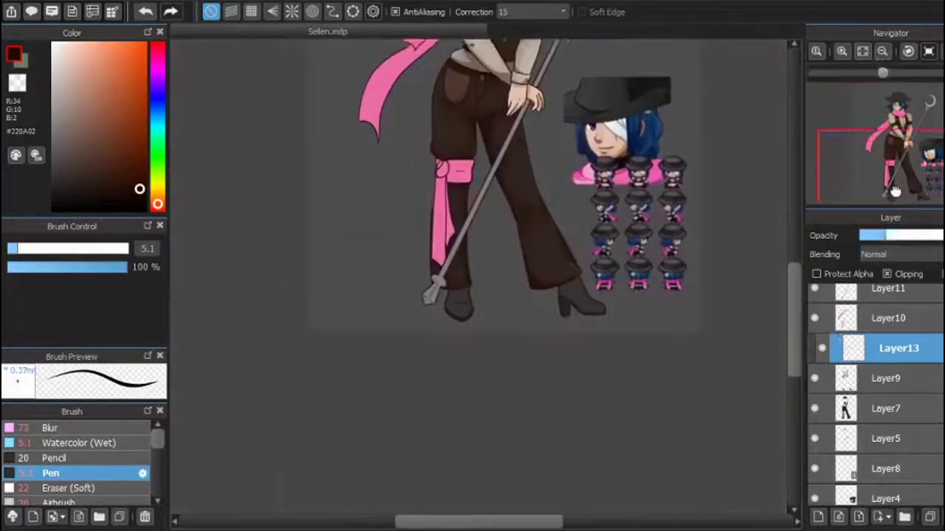
click(899, 194)
scroll(899, 194, up, 3)
drag(900, 197, 904, 194)
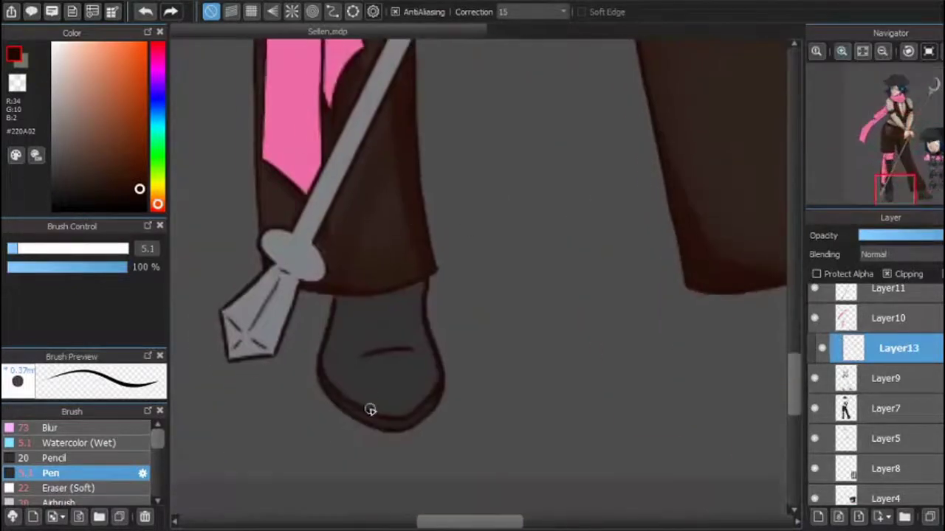
drag(384, 284, 381, 284)
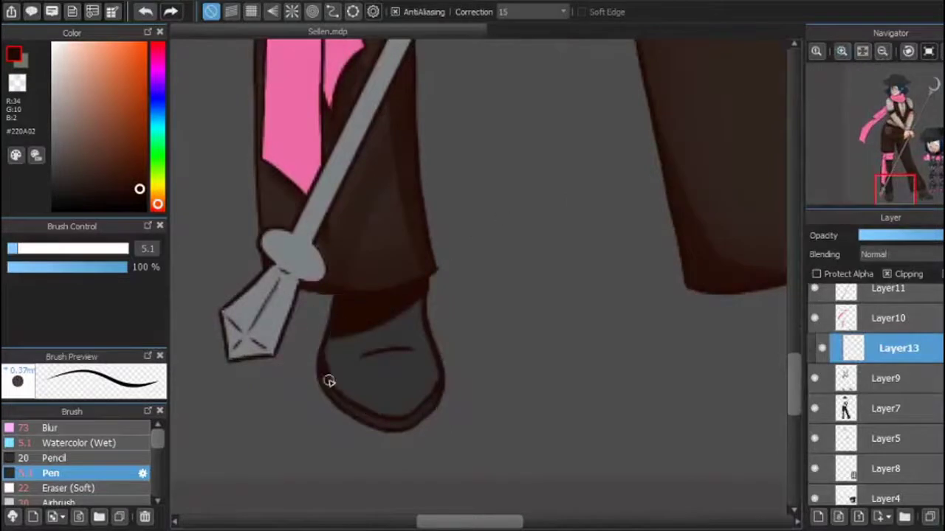
Shade the high-heeled boot beneath the trouser hem and along its sole and heel, and lower Layer13's opacity
scroll(712, 180, right, 5)
mouse_move(435, 222)
mouse_down()
mouse_move(528, 196)
mouse_move(451, 264)
mouse_up()
click(882, 51)
mouse_move(375, 368)
mouse_down()
mouse_move(447, 341)
mouse_move(430, 371)
mouse_up()
drag(919, 235, 897, 235)
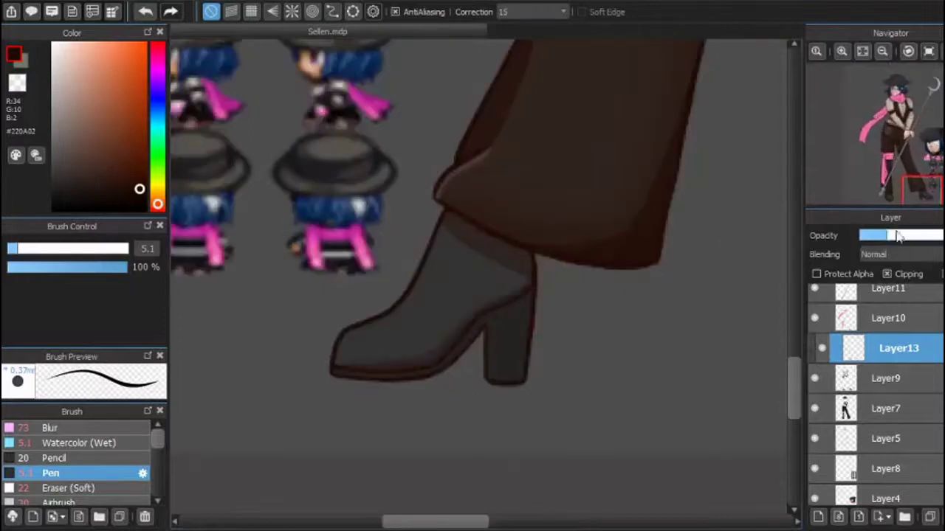
On a new clipped layer, pen grey #4E4E4E highlights on the toes and edges of both boots at size 5.1
click(818, 517)
alt+click(218, 202)
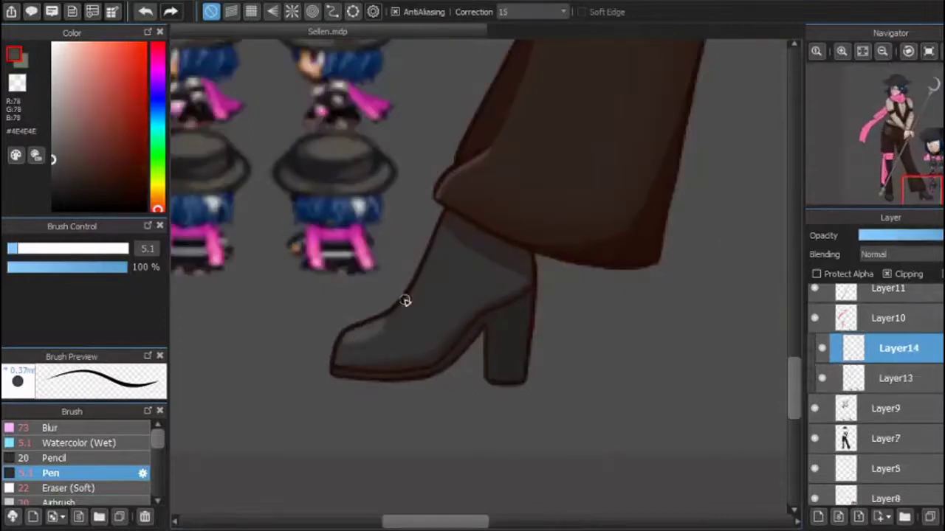
scroll(776, 175, right, 5)
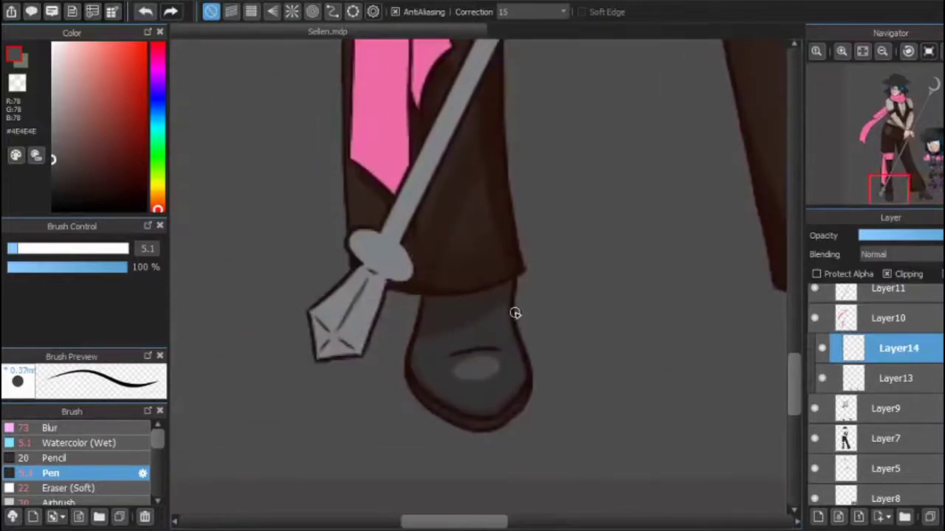
Lower the boot highlight layer's opacity and merge the boot shading layers down
alt+click(516, 346)
click(893, 378)
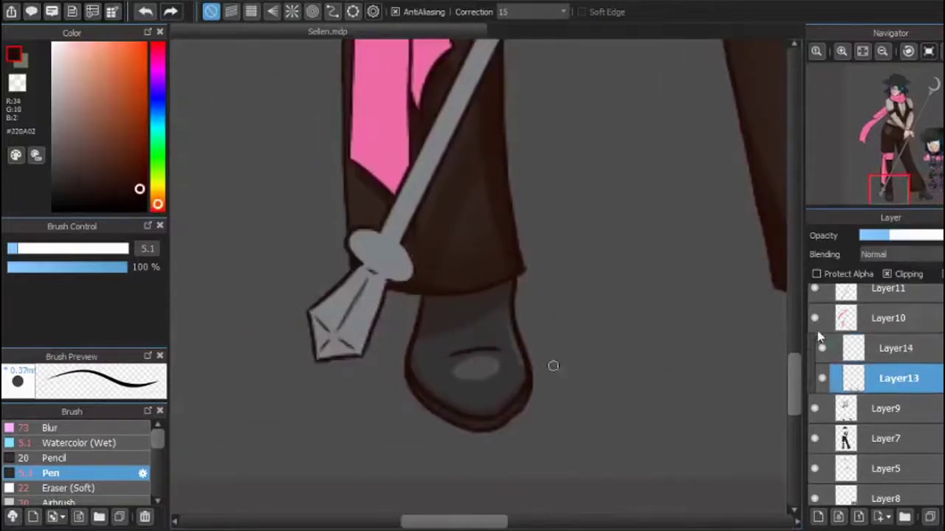
click(894, 347)
drag(941, 235, 912, 235)
click(866, 55)
key(ctrl+e)
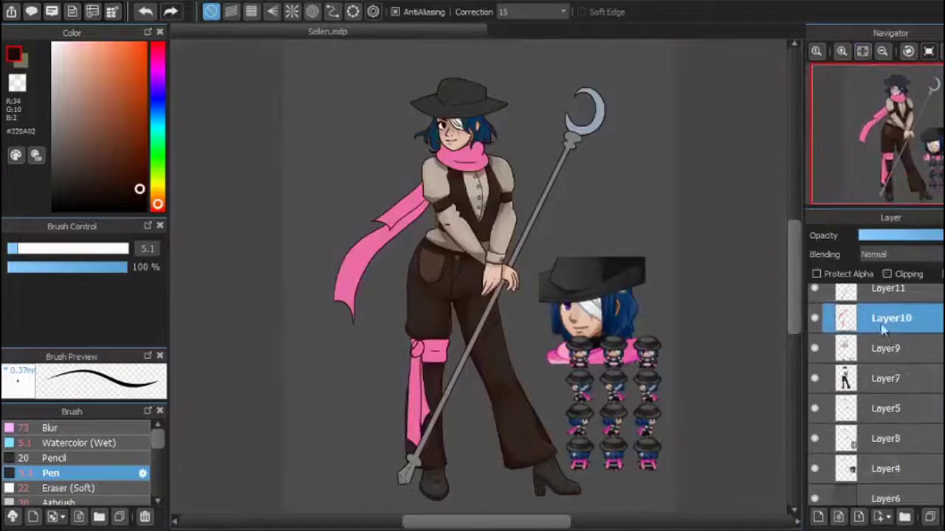
On a new clipped layer above Layer10, pen #220A02 along the boots' soles and heel at size 5.1, and lower the layer's opacity
scroll(820, 386, up, 2)
drag(820, 386, 820, 413)
click(899, 196)
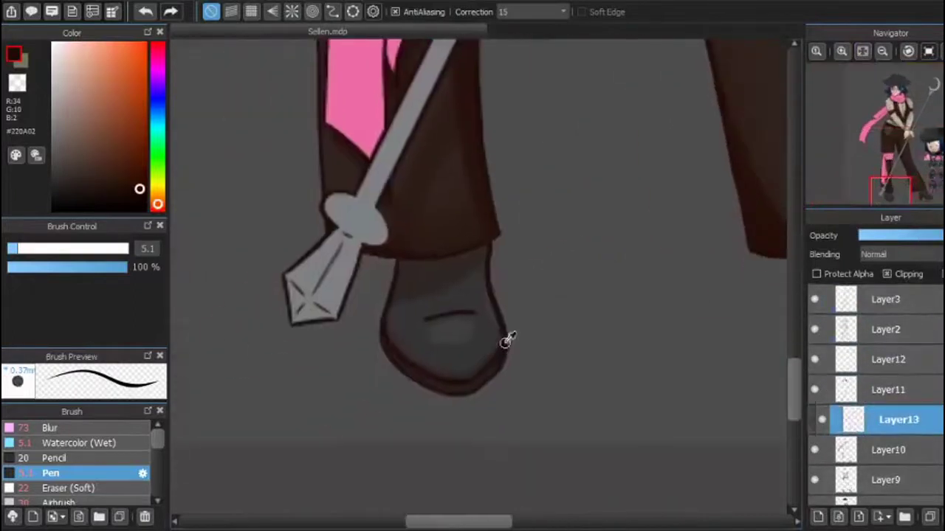
scroll(510, 359, up, 2)
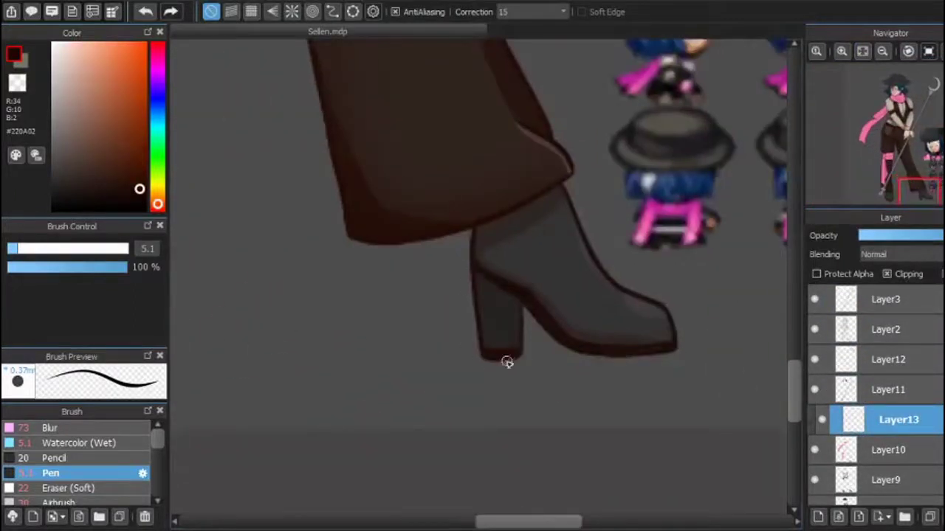
click(882, 52)
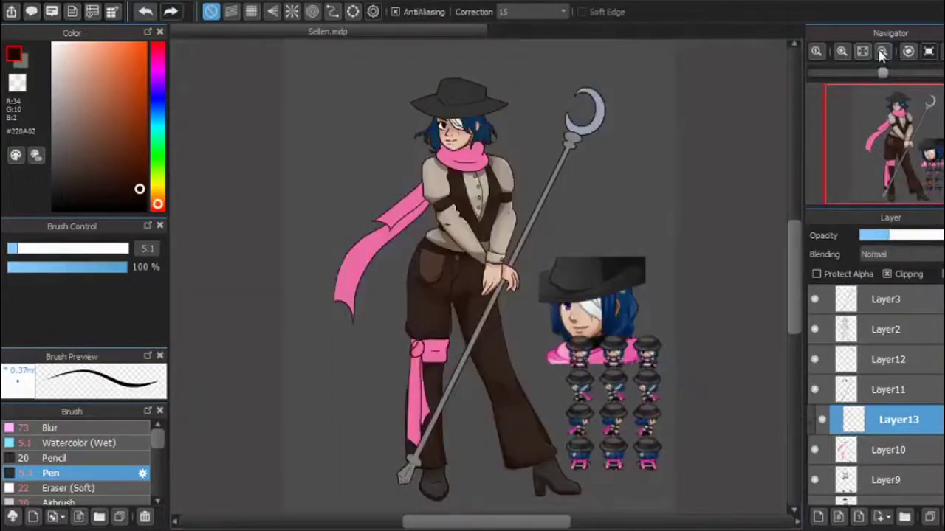
Shade the leg wrap's back tail and the corner behind its knot with #220A02, and lower Layer13's opacity
scroll(888, 166, up, 5)
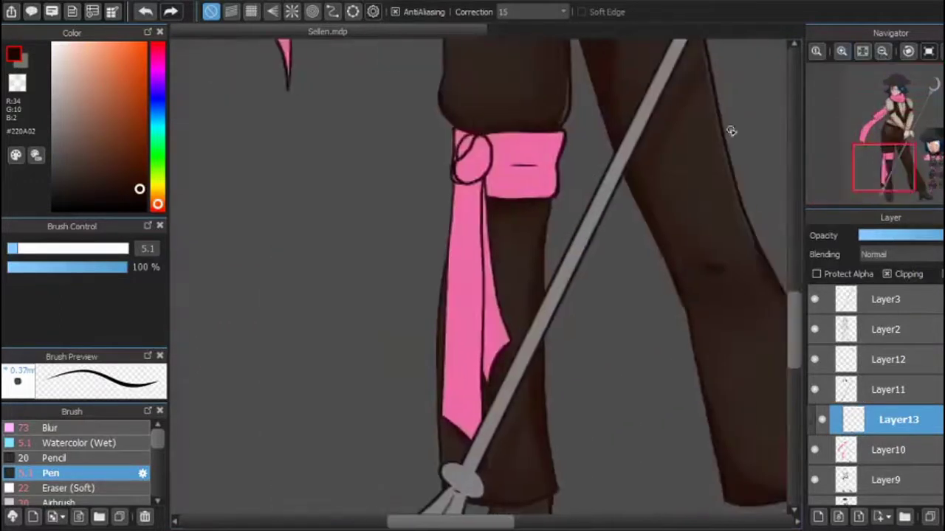
scroll(449, 133, up, 1)
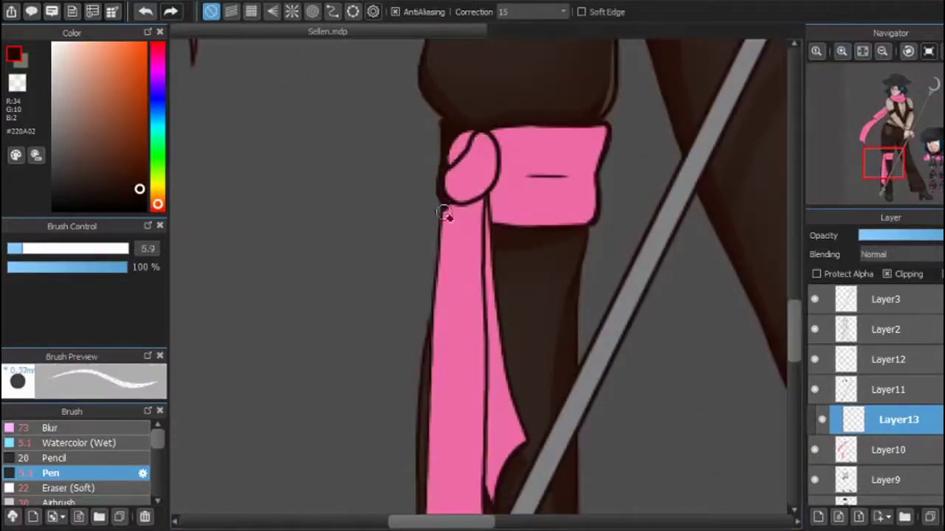
scroll(448, 213, down, 3)
key(g)
click(525, 265)
key(b)
key(ctrl+z)
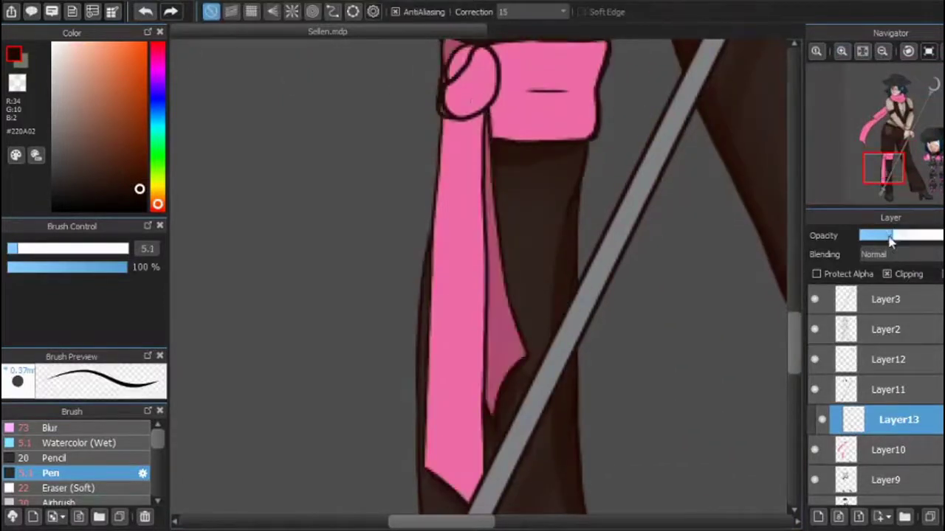
On a new clipped layer, pen #220A02 shadows along the leg wrap's tail edge, under its knot and along the band's lower edge
key(ctrl+shift+n)
drag(489, 413, 487, 110)
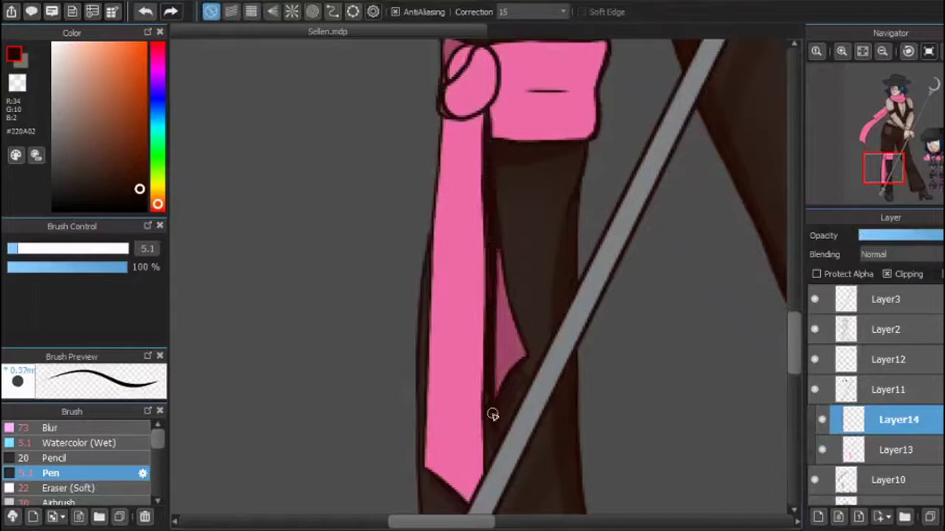
scroll(729, 193, up, 4)
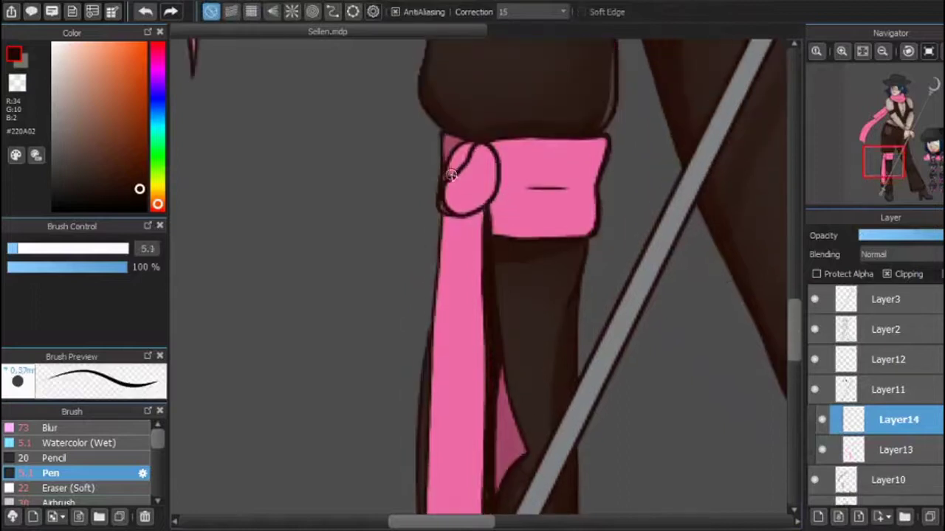
drag(451, 205, 490, 192)
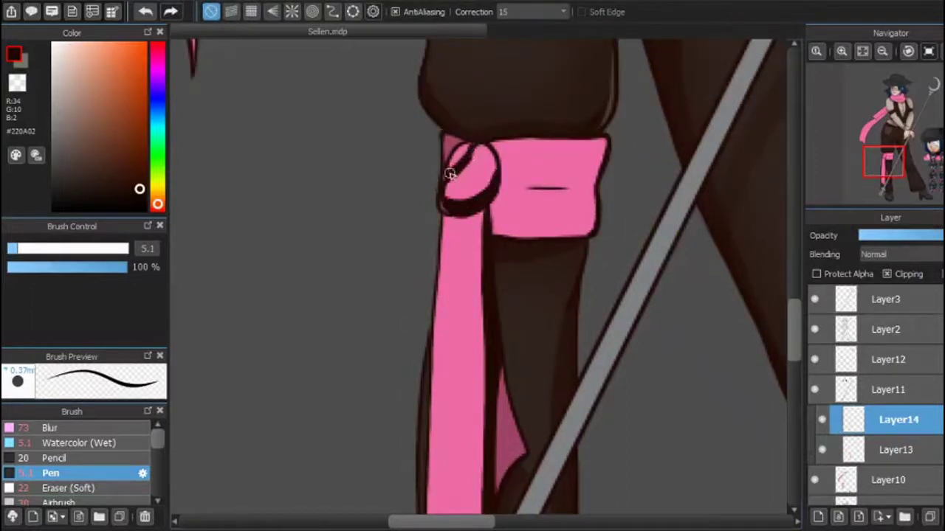
drag(495, 234, 598, 221)
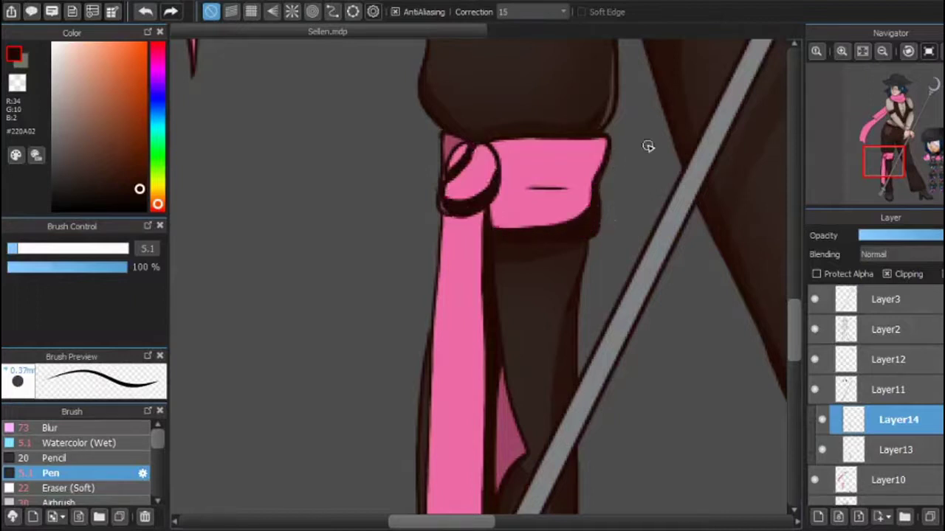
Shade the tip and inner side of the leg wrap's front tail with #220A02, and lower Layer14's opacity
drag(884, 163, 886, 175)
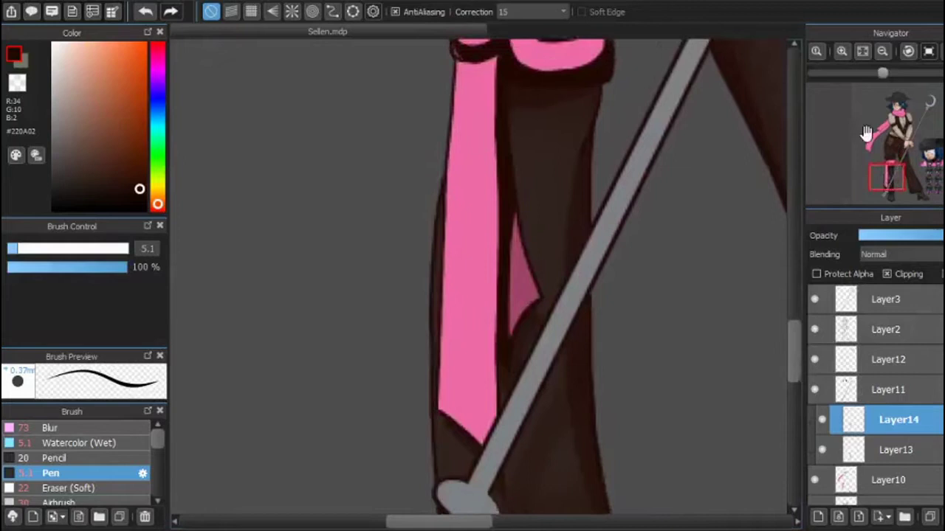
mouse_move(441, 415)
mouse_down()
mouse_move(511, 336)
mouse_move(542, 314)
mouse_move(506, 301)
mouse_move(519, 296)
mouse_move(438, 426)
mouse_move(470, 412)
mouse_up()
drag(492, 59, 495, 432)
click(884, 52)
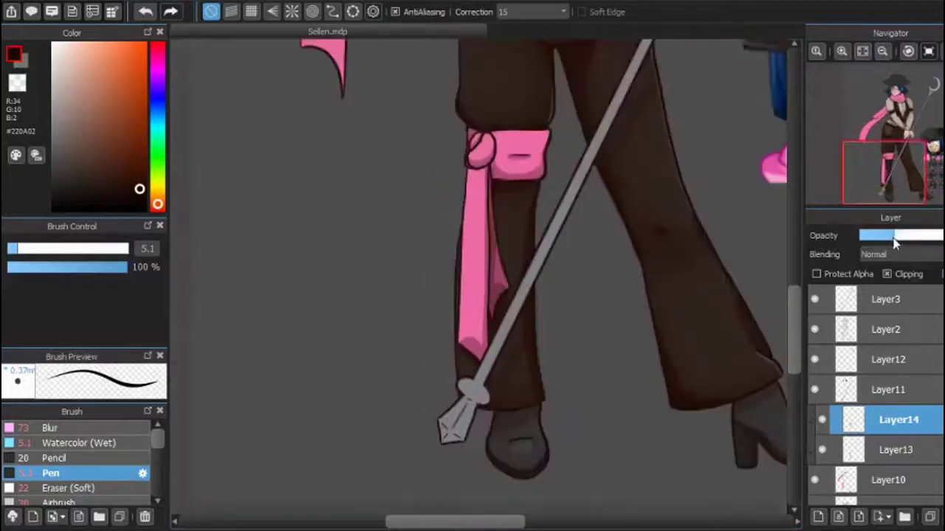
Pen #220A02 shadow areas across the folds and underside of the scarf's hanging tail on Layer14
drag(878, 174, 880, 137)
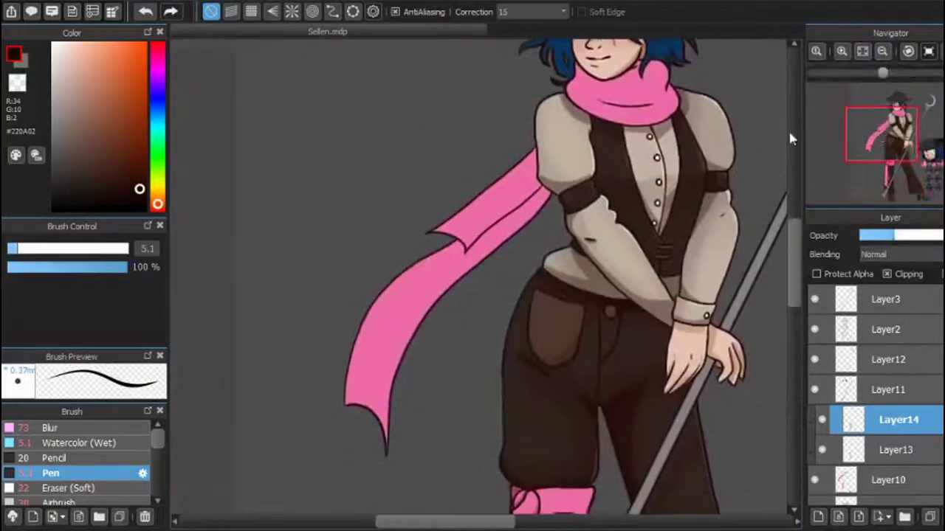
drag(531, 214, 362, 435)
drag(369, 384, 363, 443)
click(146, 12)
click(146, 11)
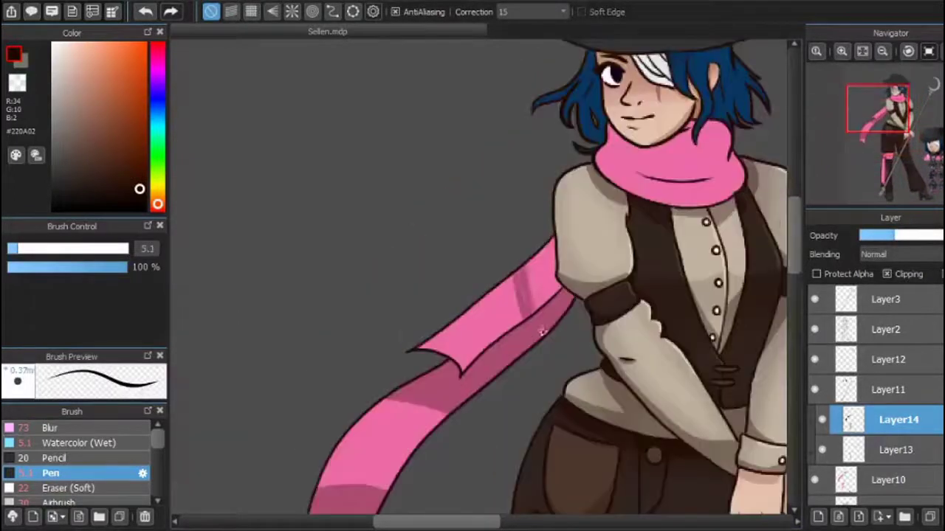
drag(541, 333, 535, 247)
Soften the edges of the shadows across the scarf's hanging tail with the Blur brush at size 88
scroll(612, 270, down, 3)
scroll(799, 296, down, 2)
scroll(799, 296, down, 1)
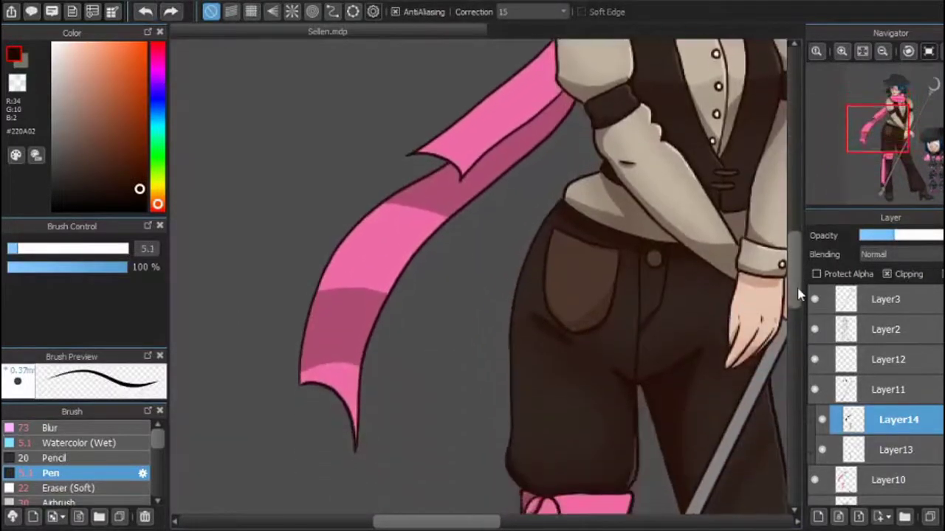
scroll(799, 296, down, 1)
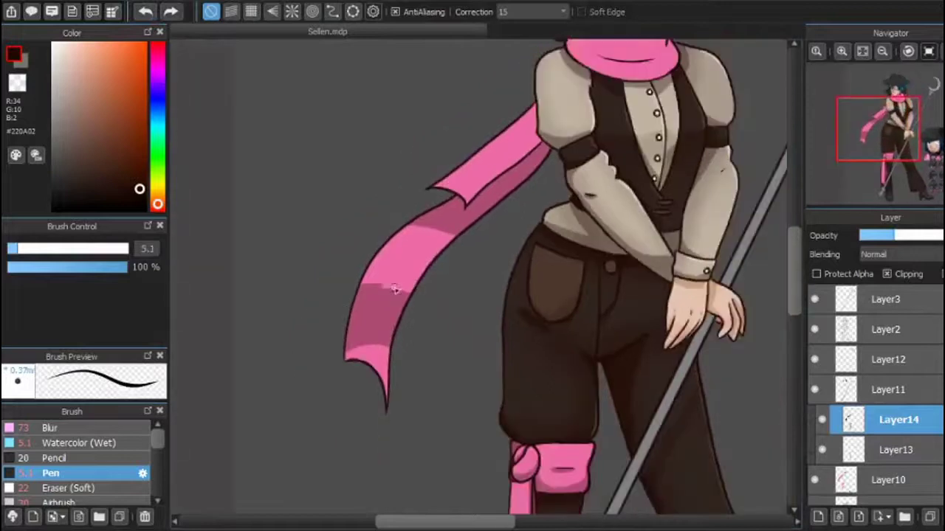
key(b)
drag(321, 310, 442, 264)
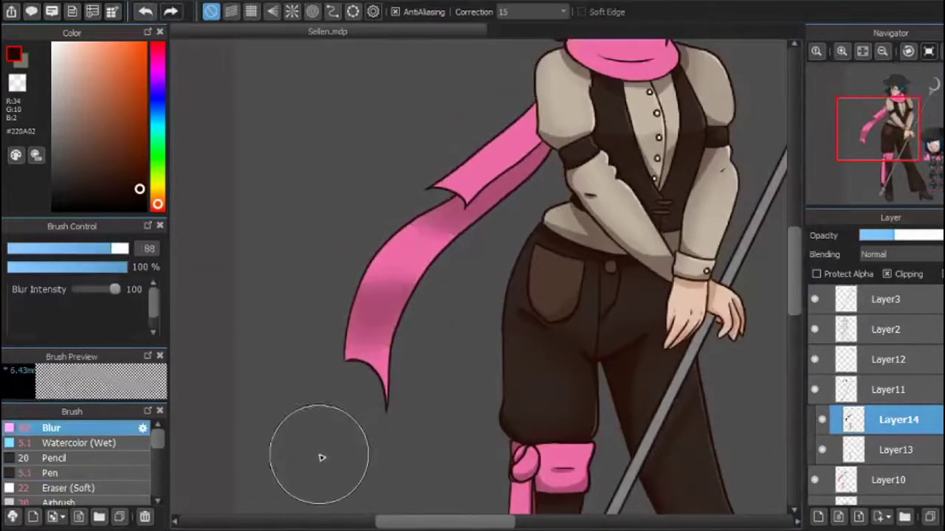
On a new clipped layer, shade the scarf tail beside the puffed sleeve, blur the shadow at size 43, and lower the layer's opacity
scroll(798, 325, down, 3)
scroll(797, 325, down, 1)
key(ctrl+shift+n)
scroll(474, 274, up, 5)
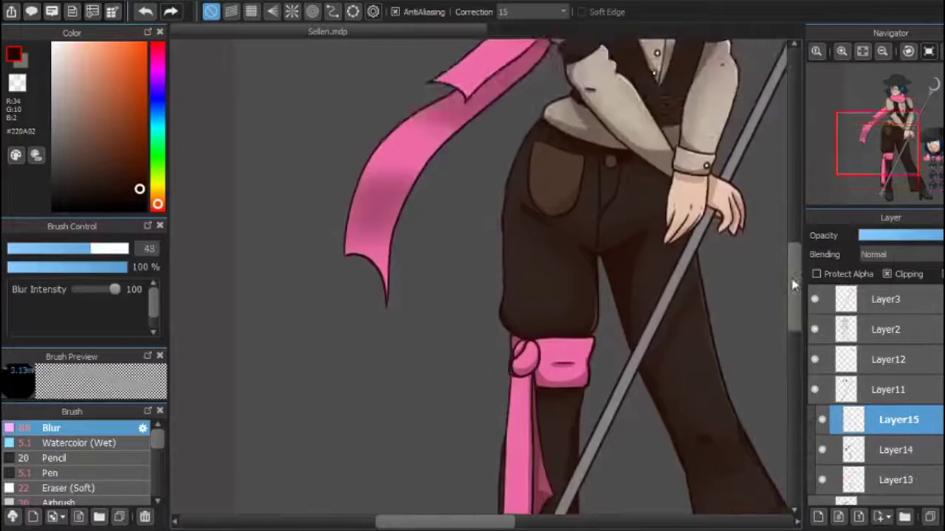
key(p)
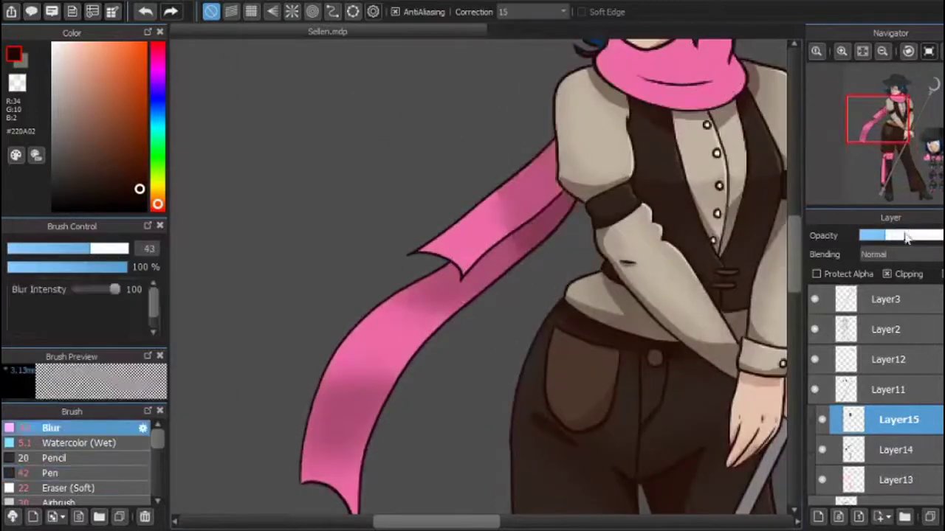
click(862, 51)
scroll(537, 359, up, 3)
scroll(538, 359, down, 3)
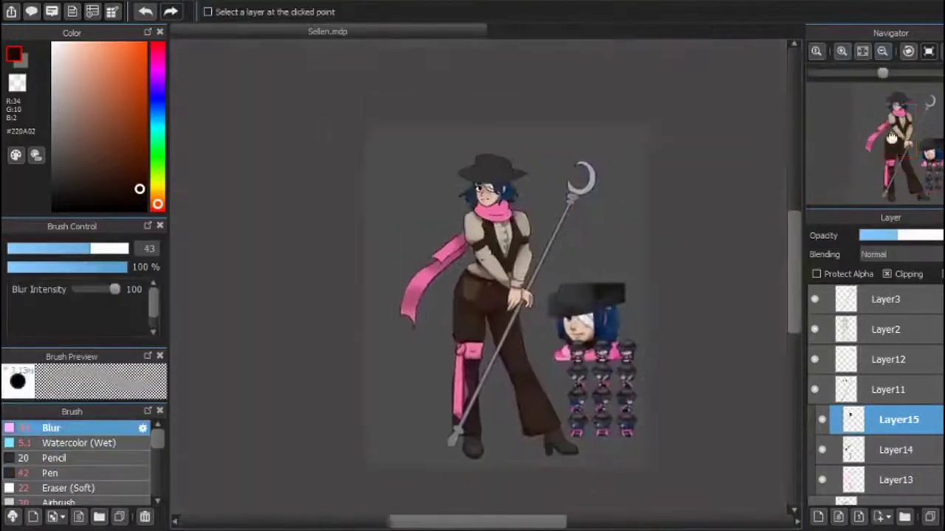
scroll(472, 347, up, 5)
On a new clipped layer, pen #220A02 over the leg wrap's band and knot corner at size 11, and undo the last strokes
key(ctrl+shift+n)
key(b)
click(51, 473)
mouse_move(473, 210)
mouse_down()
mouse_move(483, 239)
mouse_move(502, 204)
mouse_move(474, 264)
mouse_up()
key(bracketleft)
key(bracketleft)
key(bracketleft)
drag(436, 216, 442, 222)
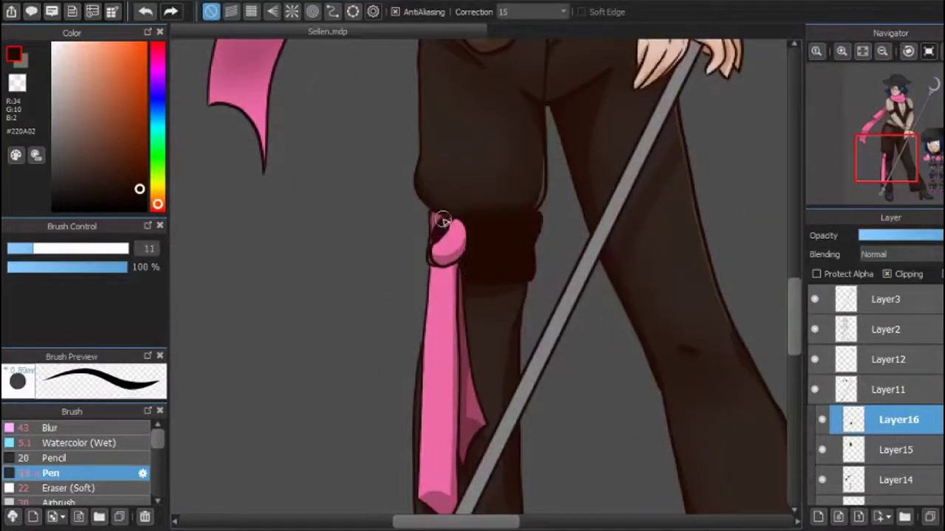
scroll(441, 221, down, 3)
key(ctrl+z)
key(ctrl+z)
key(ctrl+z)
Airbrush #220A02 shading over the leg wrap at size 44 and 45% on a new clipped layer, and lower the layer's opacity
key(ctrl+shift+n)
click(59, 502)
mouse_move(437, 426)
mouse_down()
mouse_move(481, 274)
mouse_move(460, 253)
mouse_move(576, 112)
mouse_move(411, 194)
mouse_move(413, 443)
mouse_up()
key(ctrl+0)
drag(908, 236, 889, 246)
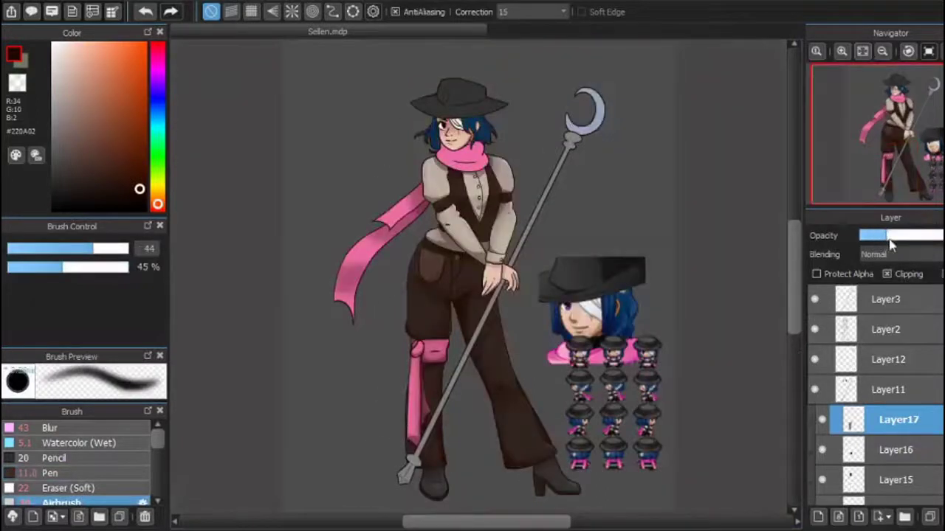
On a new clipped layer, pen #220A02 shadows along the neck scarf's lower edge, fold and chin line at size 11, and lower the layer's opacity
scroll(897, 137, up, 3)
drag(897, 148, 899, 106)
key(ctrl+shift+n)
click(91, 471)
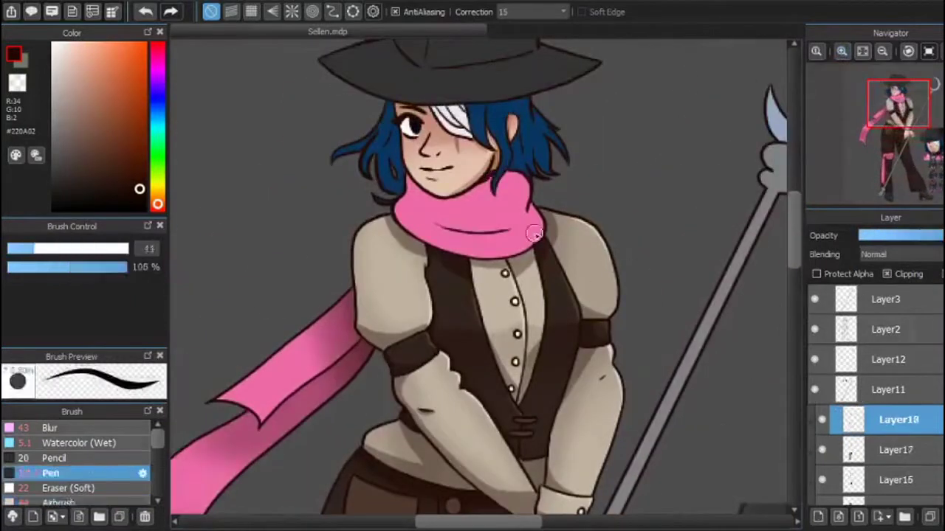
drag(399, 220, 499, 258)
key(h)
key(ctrl+z)
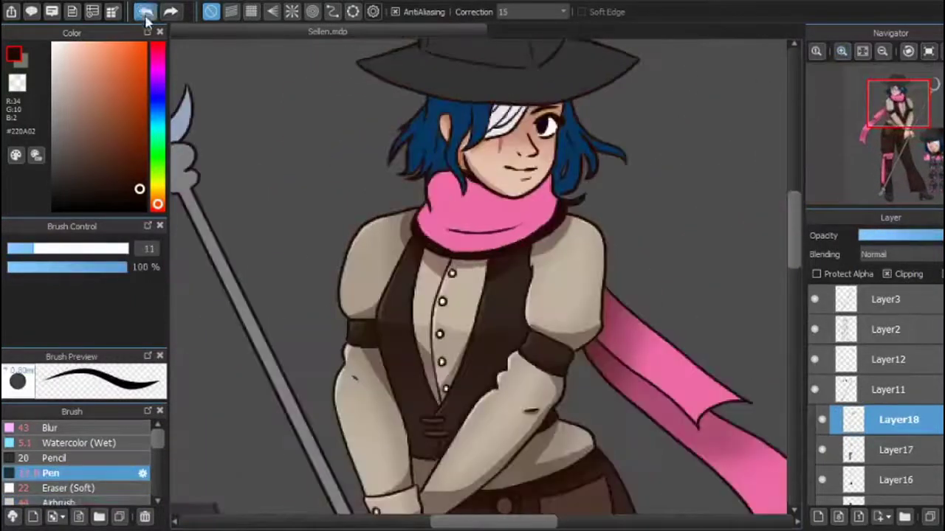
key(h)
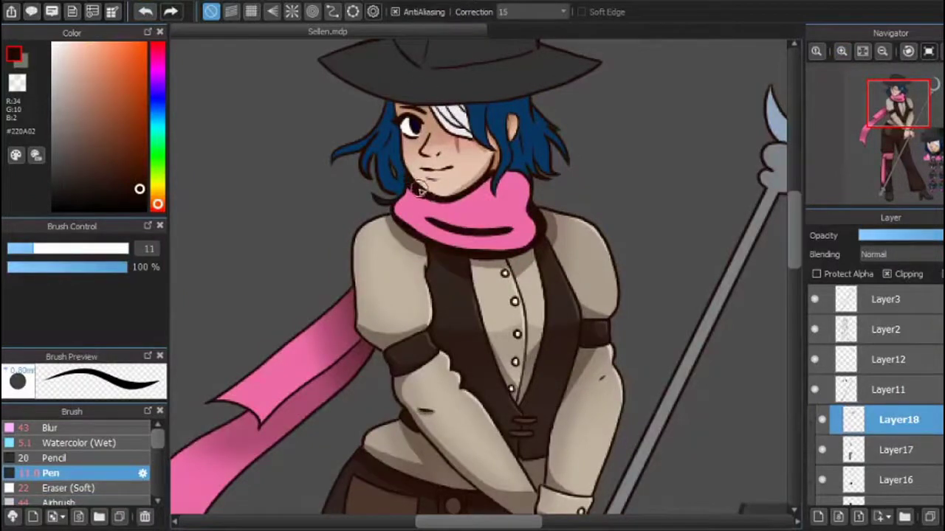
click(878, 236)
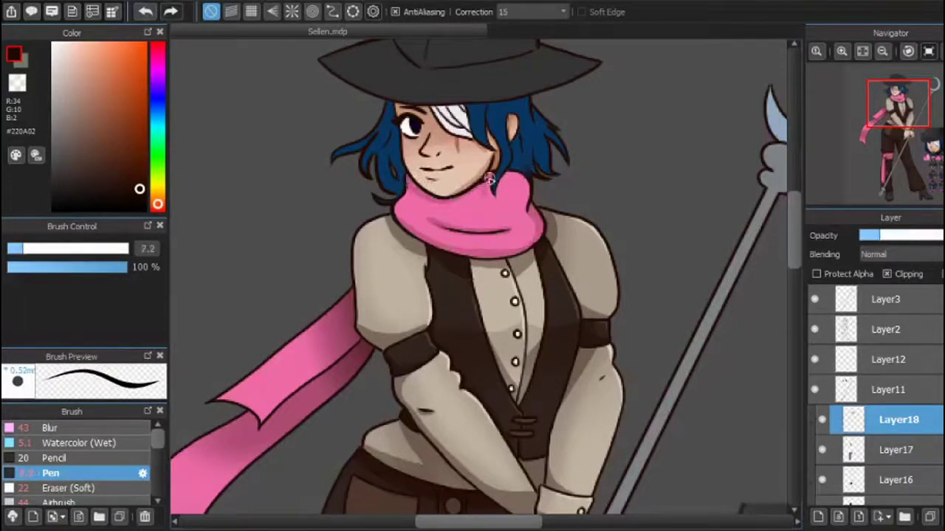
Airbrush #220A02 shading over the neck scarf at size 44 and 45% on a new clipped layer, and lower the layer's opacity
click(63, 502)
mouse_move(402, 199)
mouse_down()
mouse_move(450, 192)
mouse_move(517, 222)
mouse_move(547, 185)
mouse_move(493, 231)
mouse_up()
key(ctrl+z)
key(ctrl+y)
key(ctrl+z)
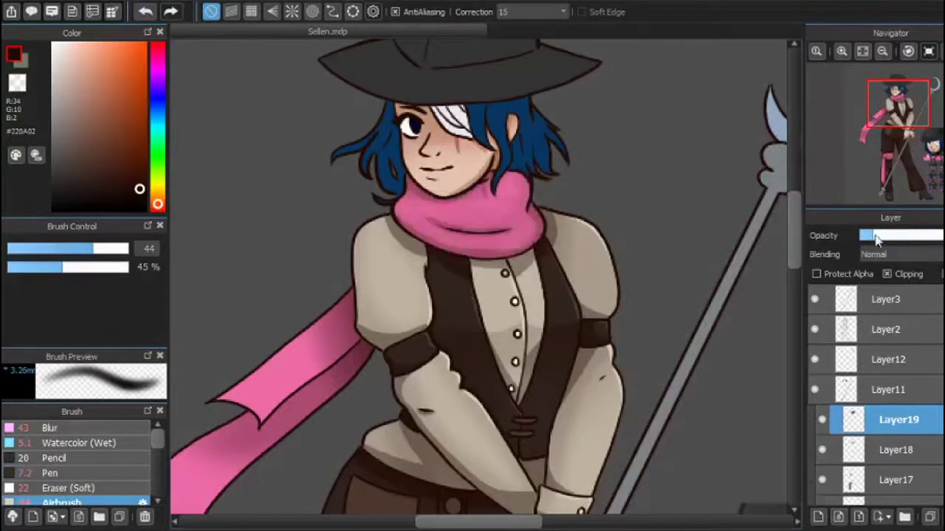
key(e)
Merge the clipped scarf and leg wrap shading layers down into Layer10
scroll(518, 410, down, 4)
scroll(878, 398, down, 2)
click(897, 413)
key(ctrl+e)
key(ctrl+e)
scroll(472, 296, up, 5)
On a new clipped layer, pen #FA89BB highlights along the leg wrap's band, knot and tails at size 7.2
alt+click(273, 214)
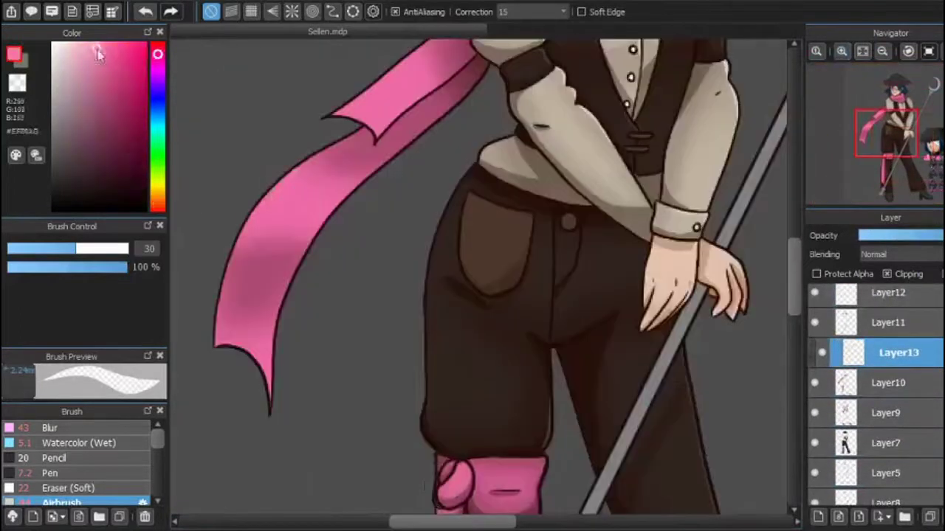
key(b)
click(66, 473)
scroll(491, 167, up, 2)
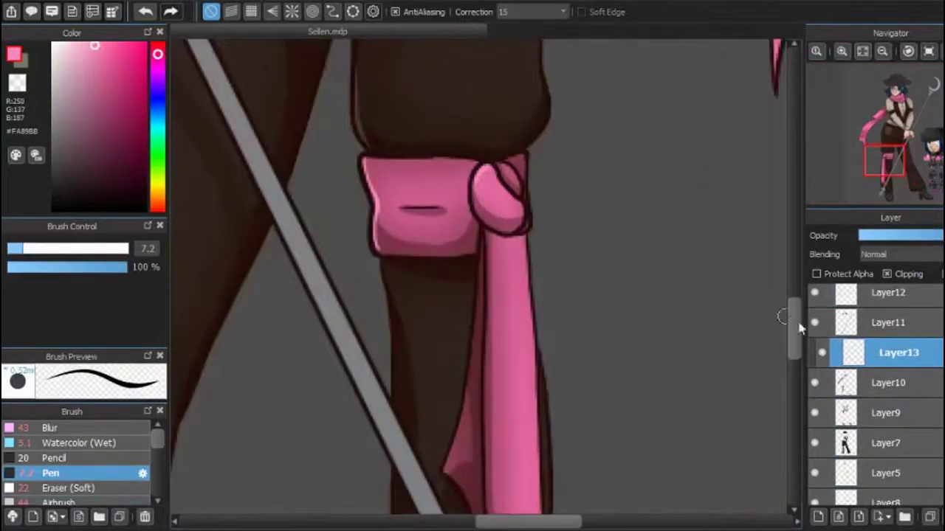
scroll(486, 159, down, 3)
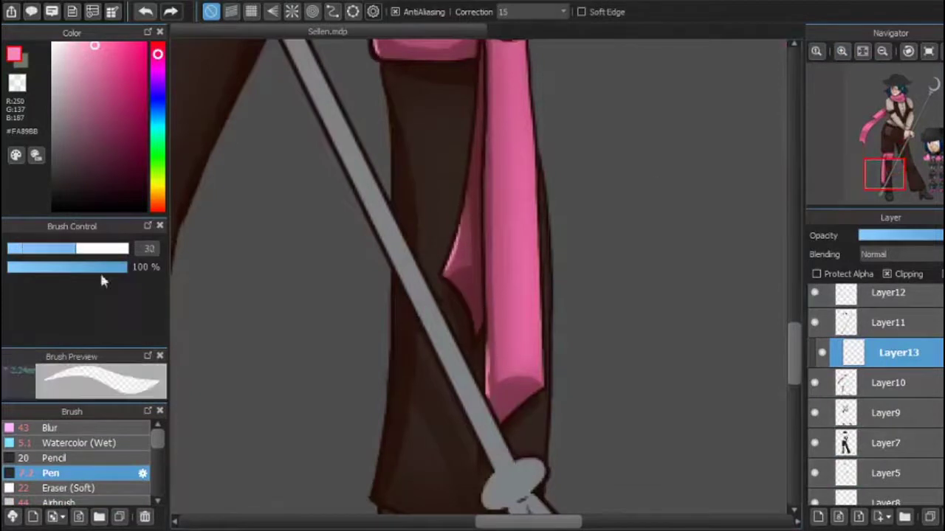
Pen #FA89BB highlights along the outer edge of the scarf's hanging tail at size 7.2, and fade them with the eraser at size 64
click(882, 51)
click(888, 117)
scroll(365, 311, up, 4)
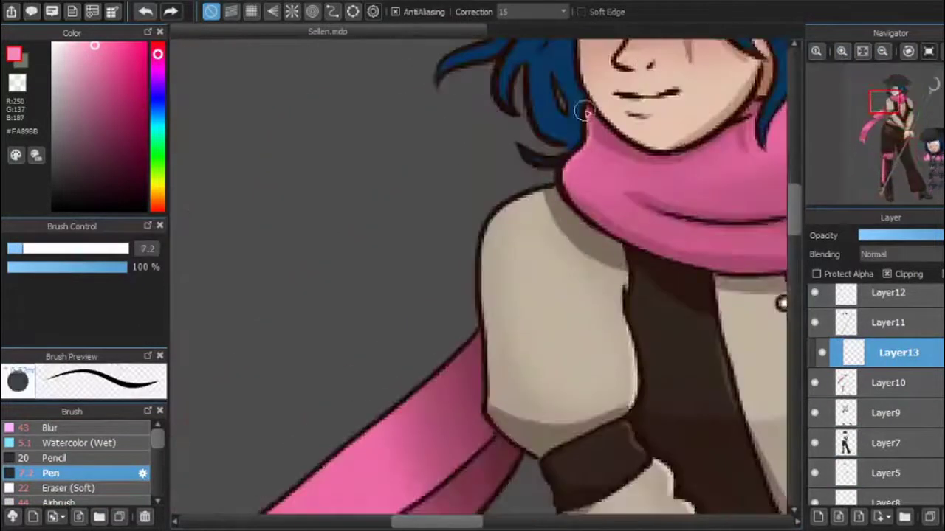
scroll(465, 233, down, 5)
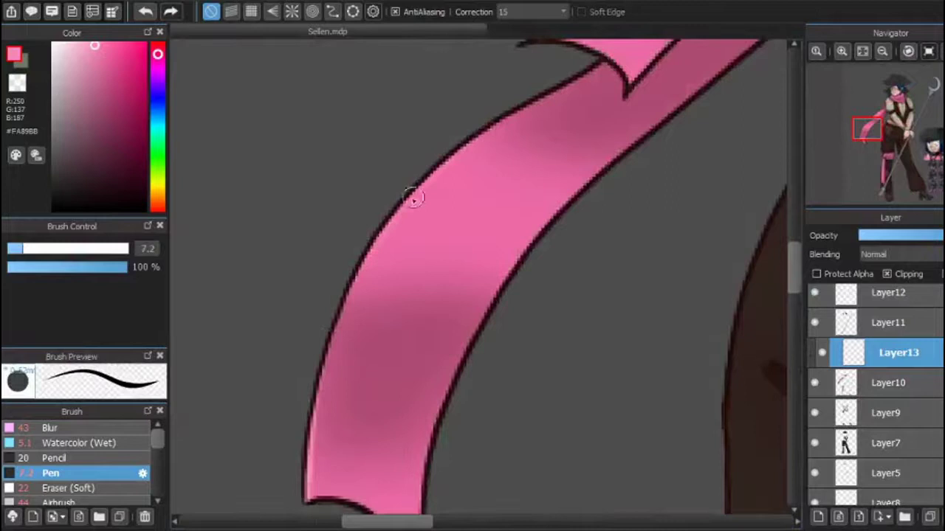
click(884, 51)
click(841, 51)
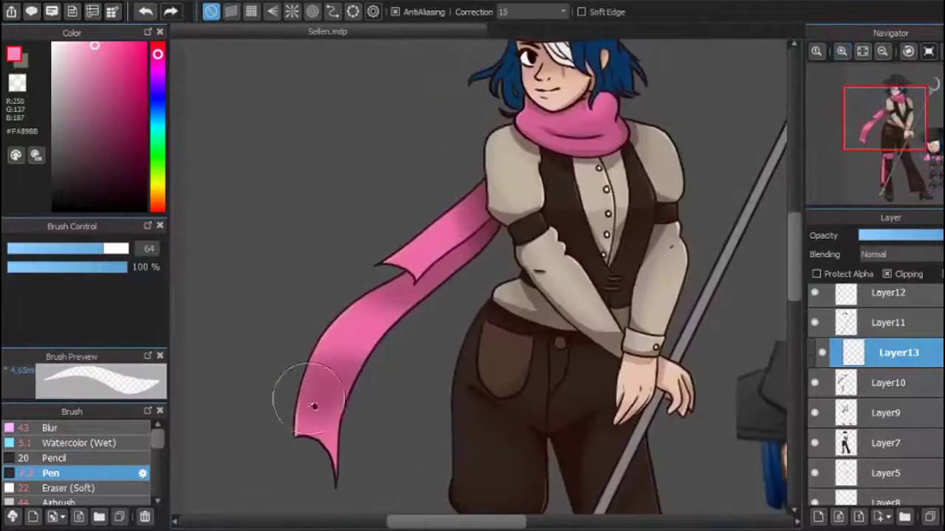
scroll(766, 63, up, 2)
Add #FA89BB highlights along the inner edges of both scarf tail ends at size 7.2, and fade them with the eraser at size 64
key(h)
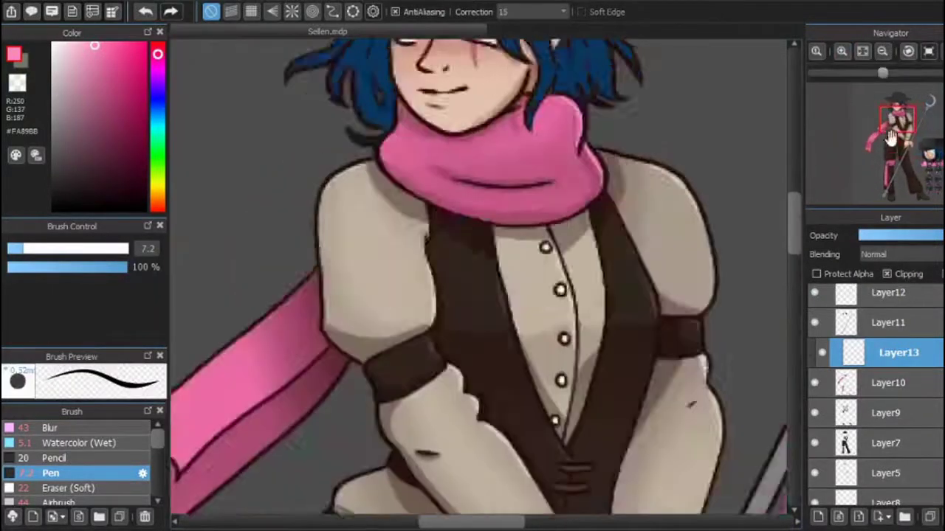
scroll(264, 427, left, 2)
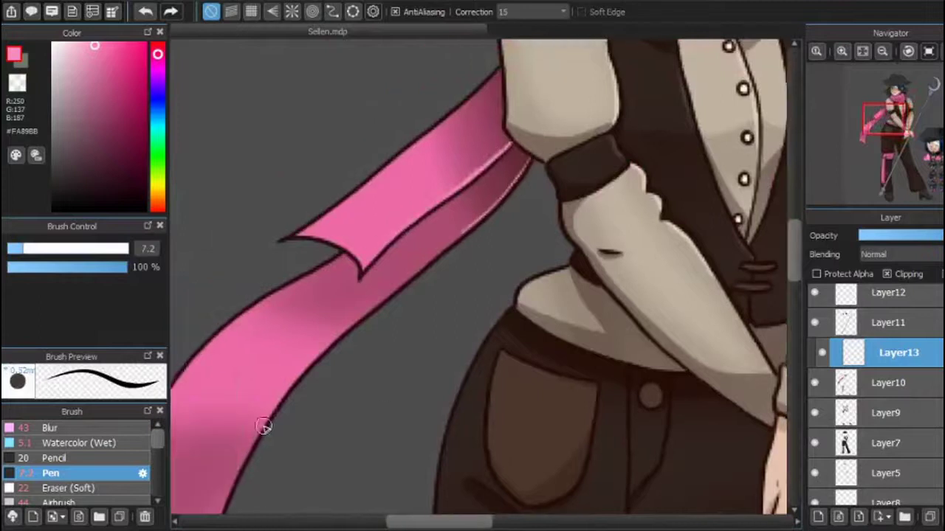
scroll(344, 422, down, 5)
scroll(344, 422, left, 3)
drag(359, 264, 390, 198)
key(e)
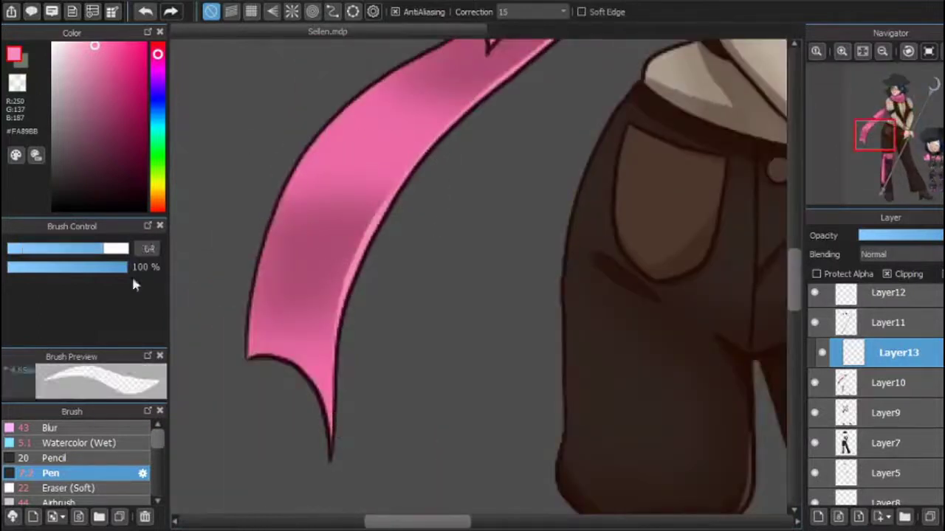
key(e)
Toggle layer visibility off and on with the whole figure in view to compare the highlights
drag(915, 74, 875, 75)
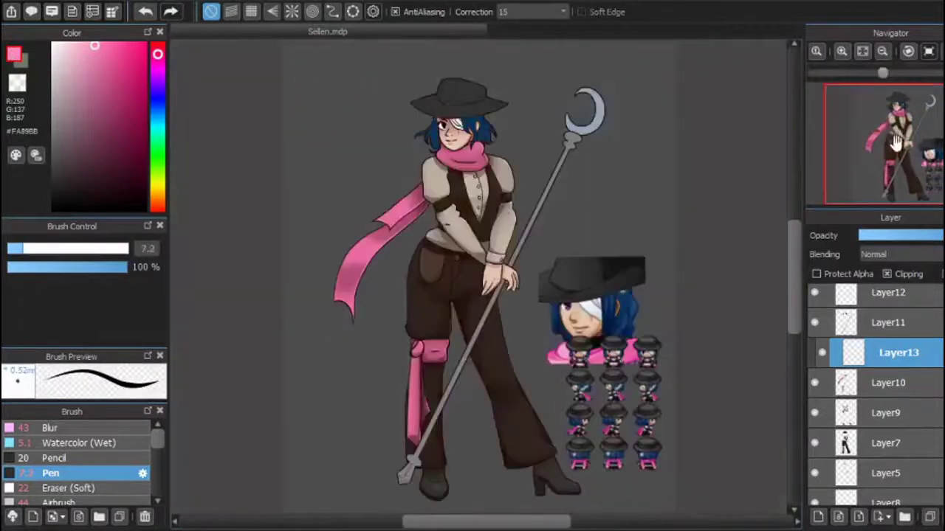
click(815, 323)
click(815, 322)
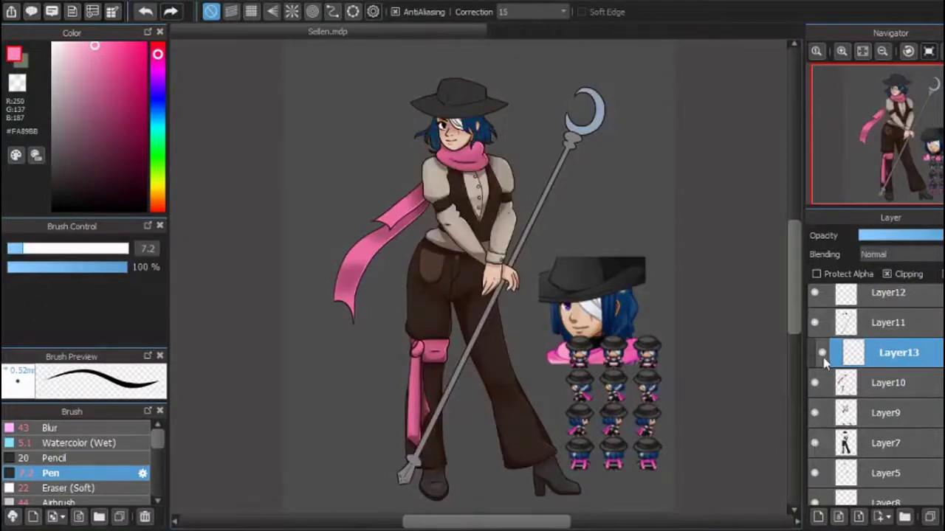
Shade the vest and the dark sleeve bands with #220A02 at size 7.2 on clipped layers at reduced opacity
key(ctrl+plus)
key(ctrl+plus)
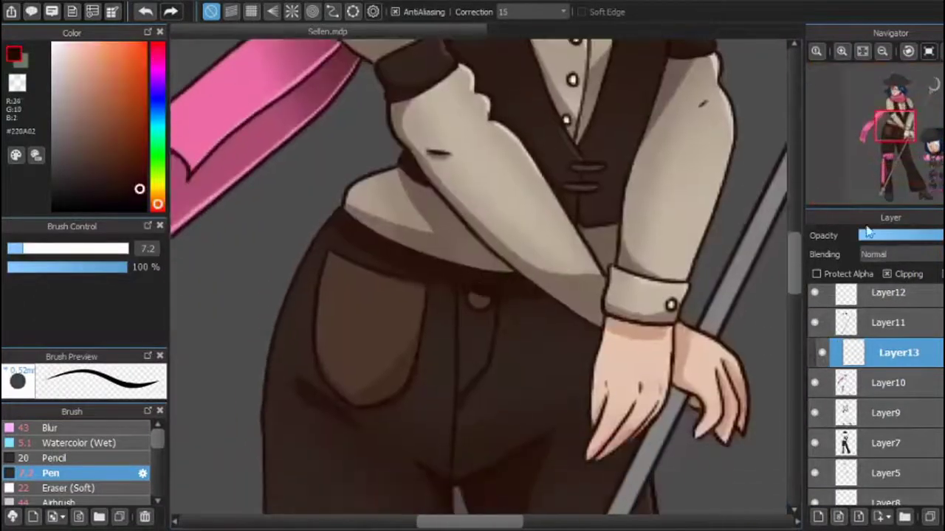
scroll(701, 142, up, 5)
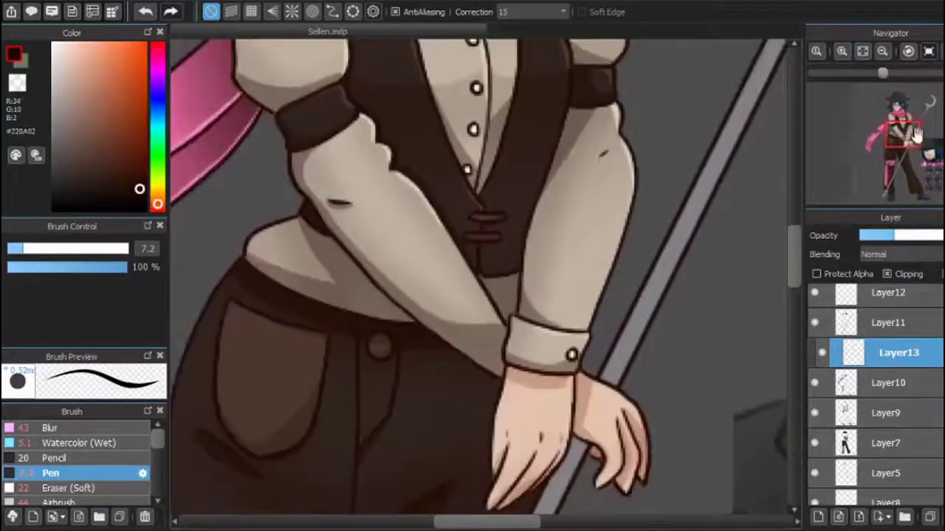
key(ctrl+shift+n)
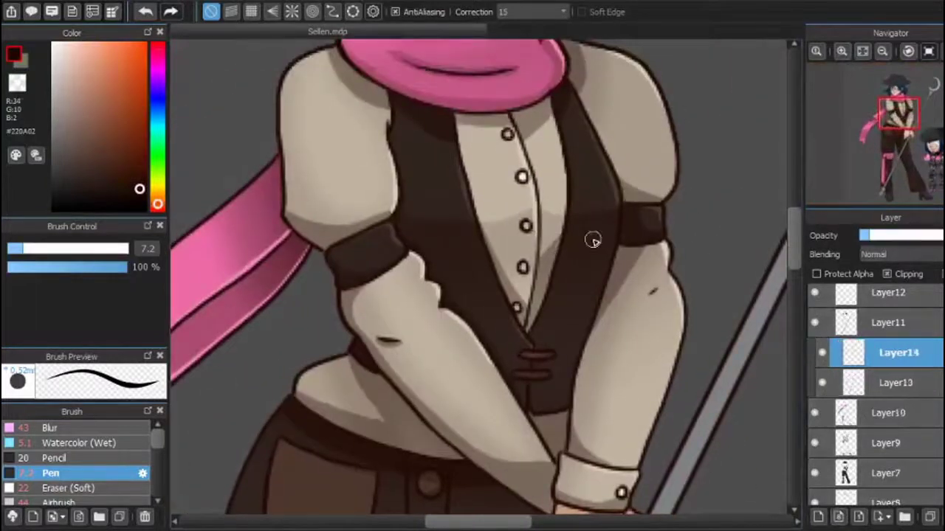
Shade the hair beside the face and behind the ear with #220A02 at size 7.2 on a clipped layer at reduced opacity
scroll(652, 114, down, 5)
key(ctrl+0)
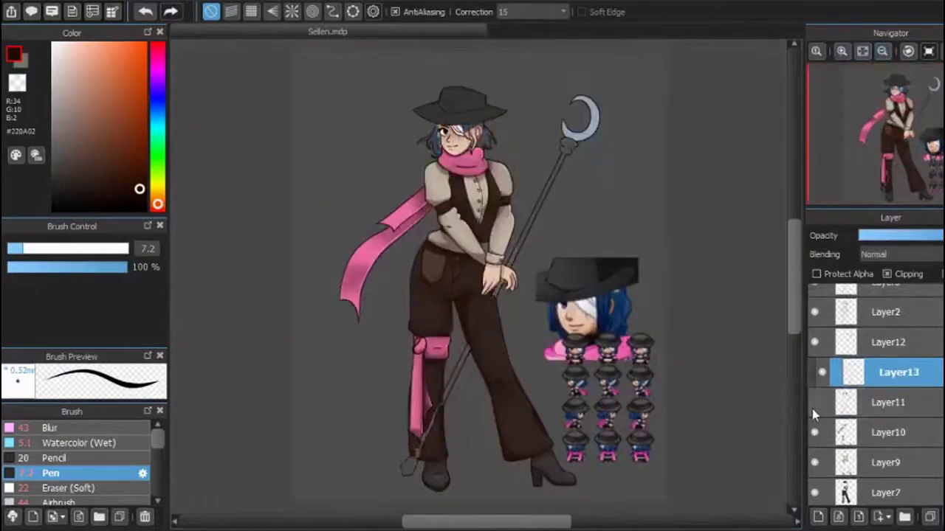
scroll(890, 89, up, 5)
click(889, 89)
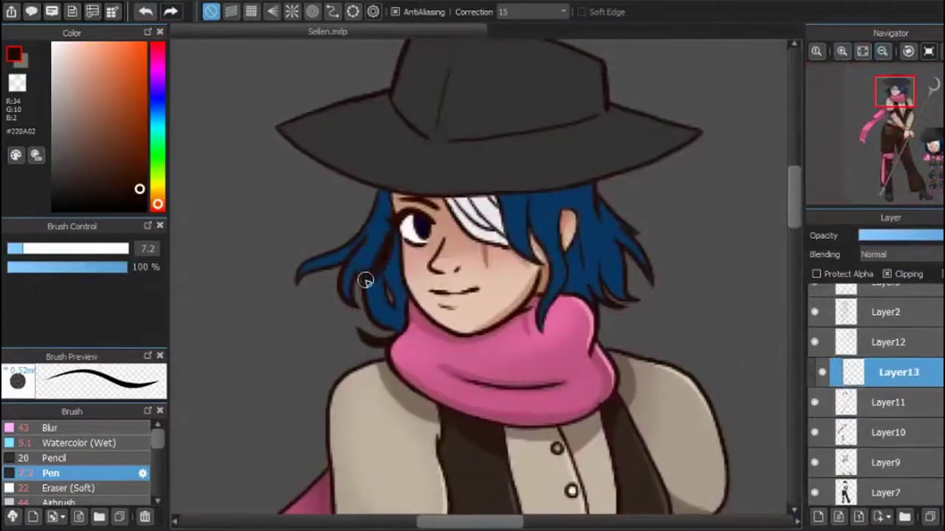
drag(364, 281, 414, 305)
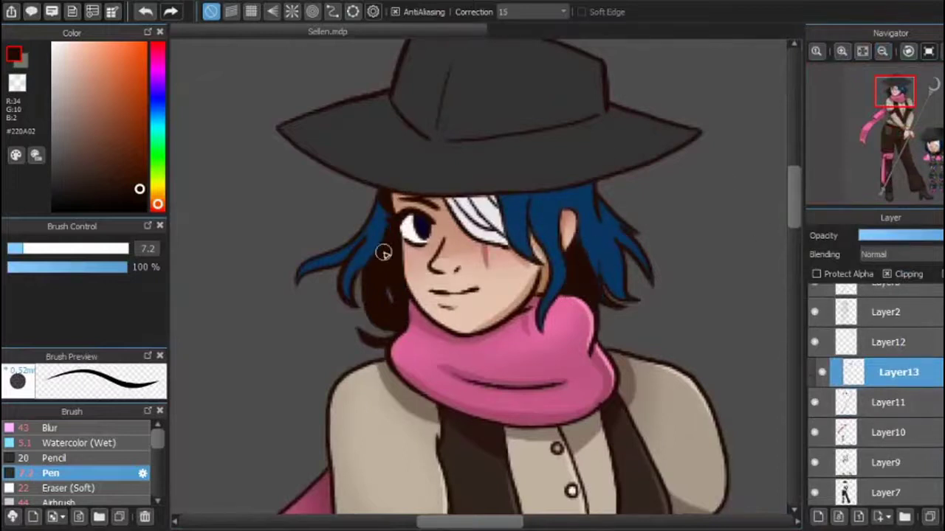
key(ctrl+z)
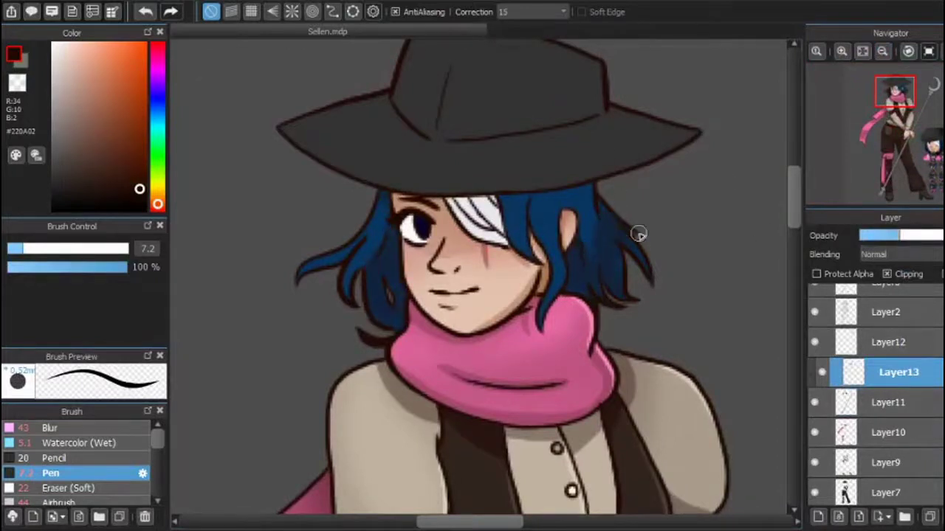
On a new clipped layer, pen blue tones #0A3761 and #104573 into the hair strands at size 4.5
key(ctrl+shift+n)
key(h)
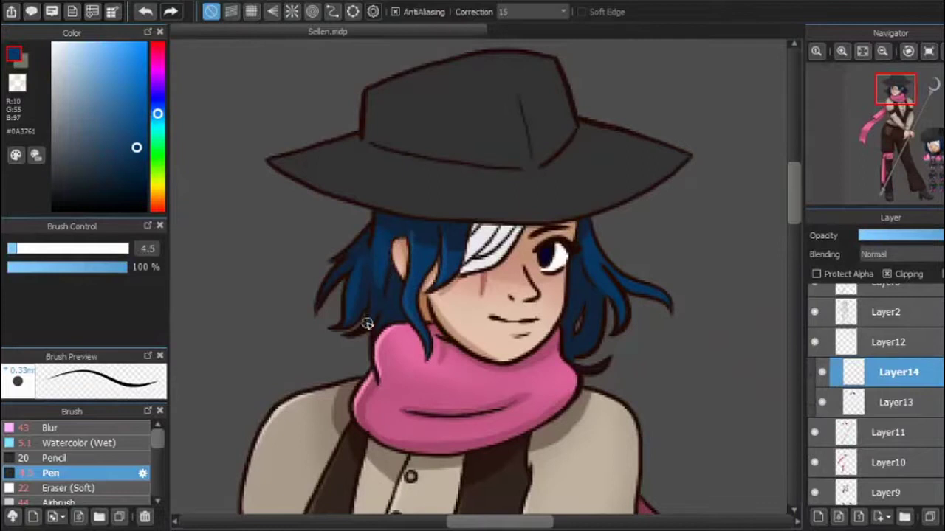
key(h)
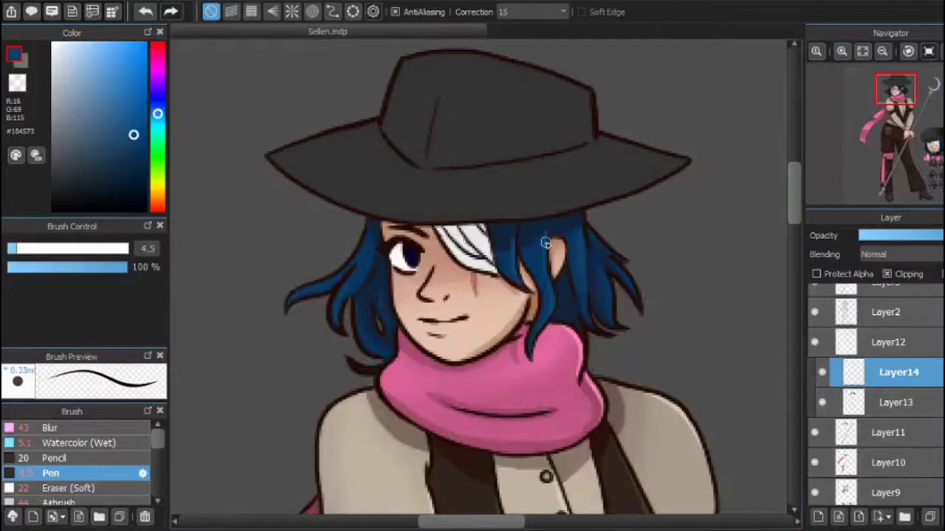
On a new clipped layer, paint a cyan #29CFD3 highlight band across the hair with the Pen at size 32
key(ctrl+shift+n)
click(128, 71)
drag(160, 115, 157, 127)
drag(22, 249, 66, 248)
drag(332, 280, 621, 258)
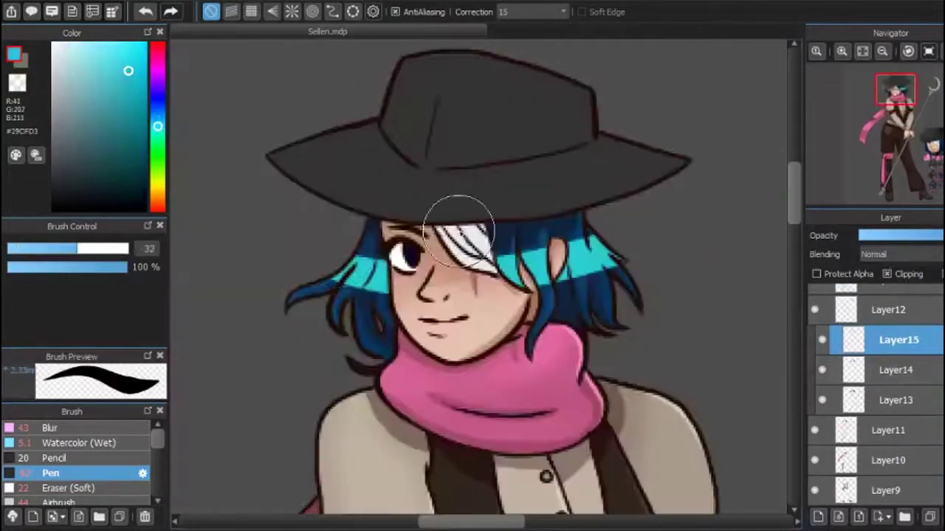
Refine the cyan hair band with a smaller pen, blur it at size 43 and set its layer blending to Overlay
drag(66, 248, 33, 249)
key(])
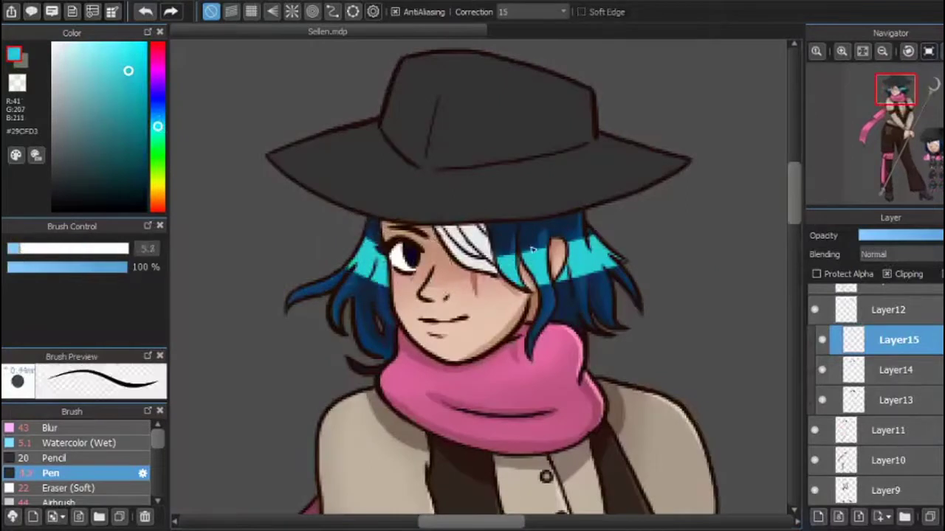
key(b)
mouse_move(306, 268)
mouse_down()
mouse_move(502, 295)
mouse_move(591, 269)
mouse_up()
click(900, 254)
On a new clipped Overlay layer, pen #29CFD3 highlights along the hair strands at size 5.7
click(818, 517)
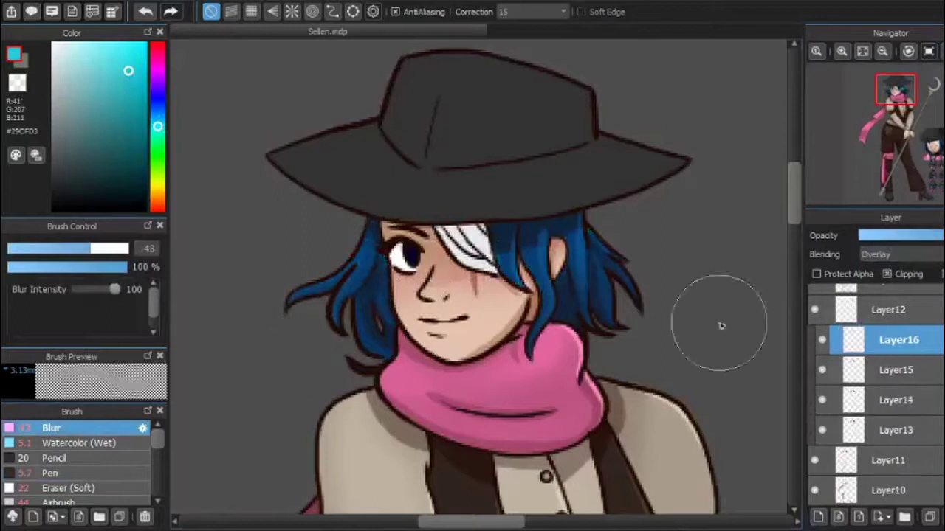
click(100, 472)
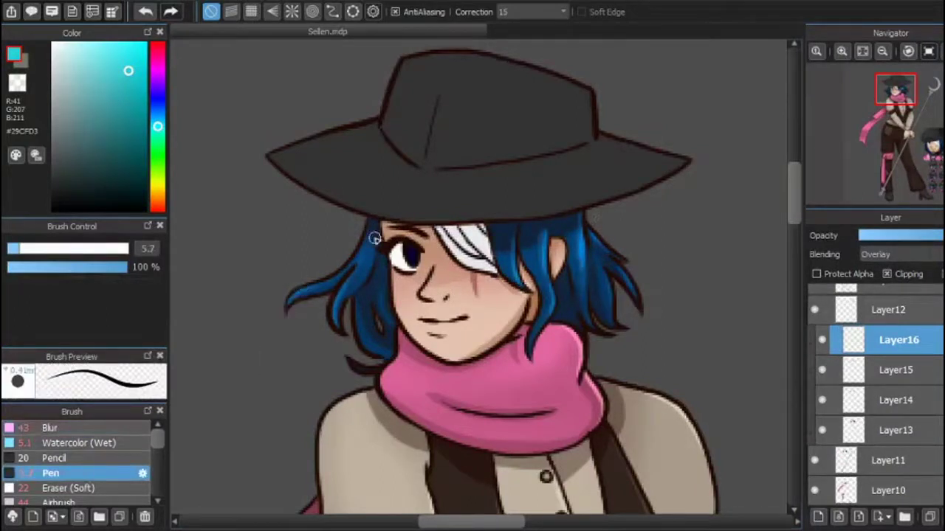
click(881, 51)
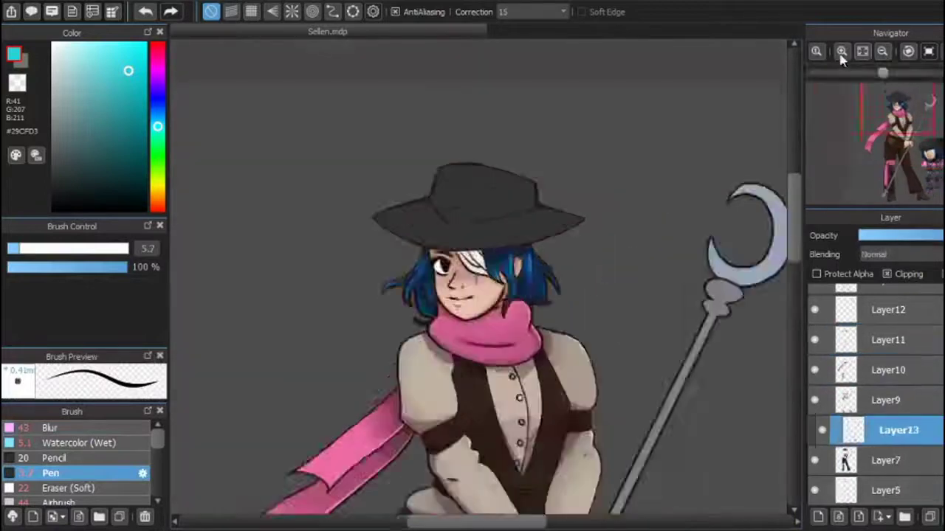
On a clipped layer, outline a shadow around the middle of the hat brim with #220A02 at size 5.7 and fill it
click(841, 51)
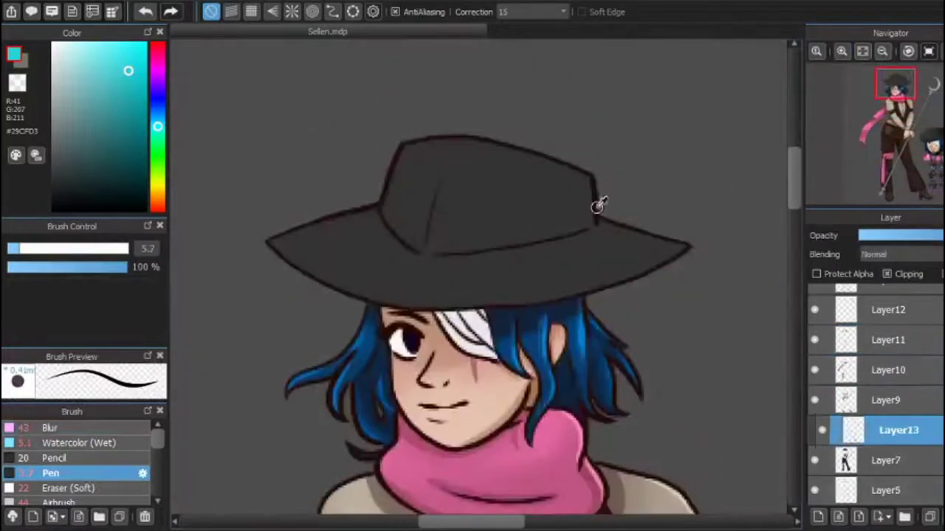
alt+click(598, 207)
drag(315, 223, 590, 261)
key(g)
click(428, 254)
key(ctrl+z)
key(b)
key(g)
click(398, 267)
key(b)
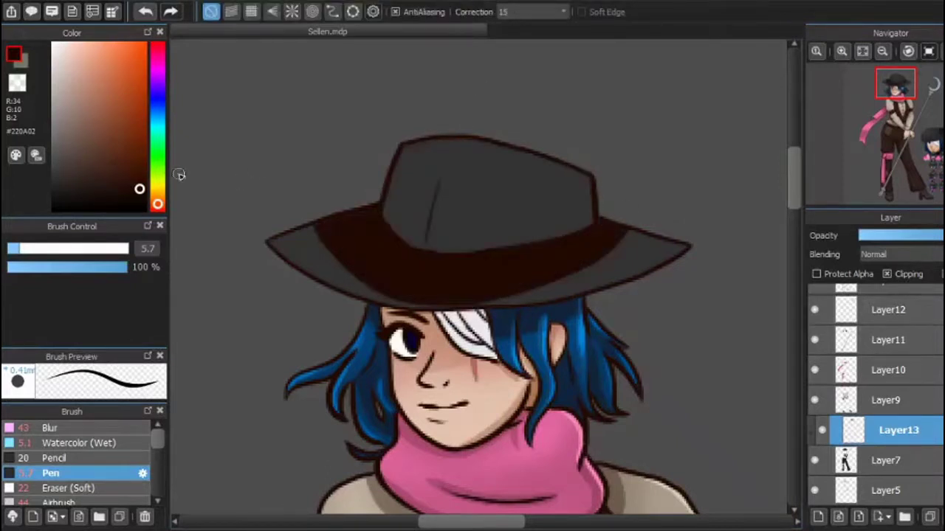
Touch up the hat brim shadow, then soften it with Blur at size 43 and a reduced layer opacity
key(h)
drag(325, 240, 406, 281)
key(h)
click(893, 237)
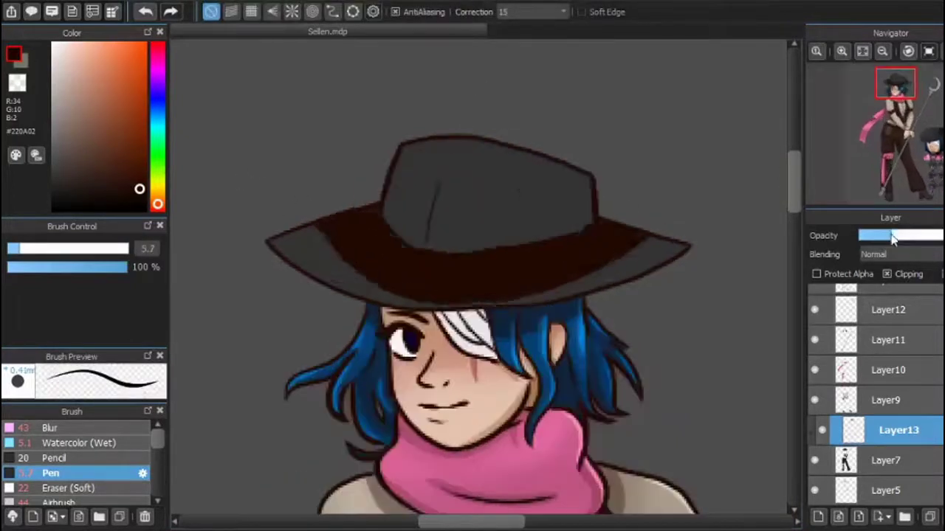
click(50, 429)
click(875, 236)
On a new clipped layer, pen #220A02 shadows on both sides of the hat crown's crease, blur them at size 43 and lower the opacity
click(818, 516)
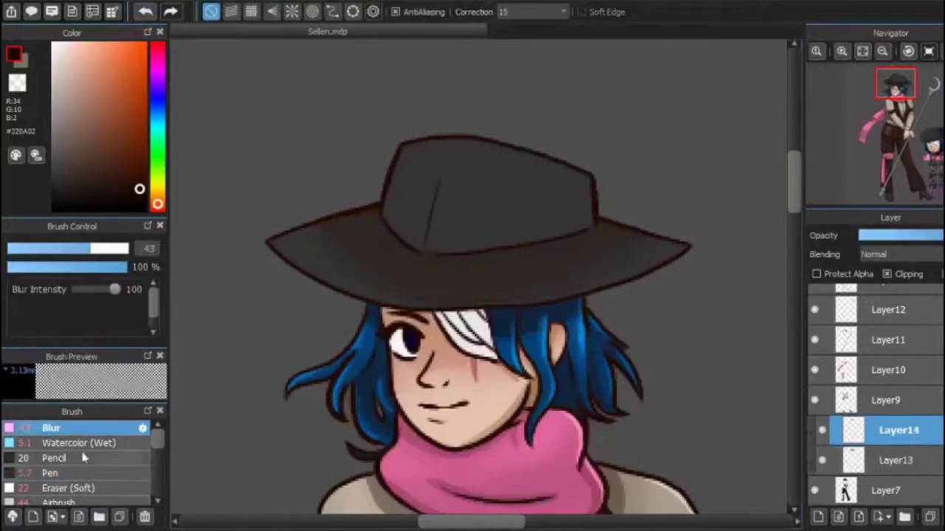
click(52, 473)
drag(426, 242, 437, 190)
key(h)
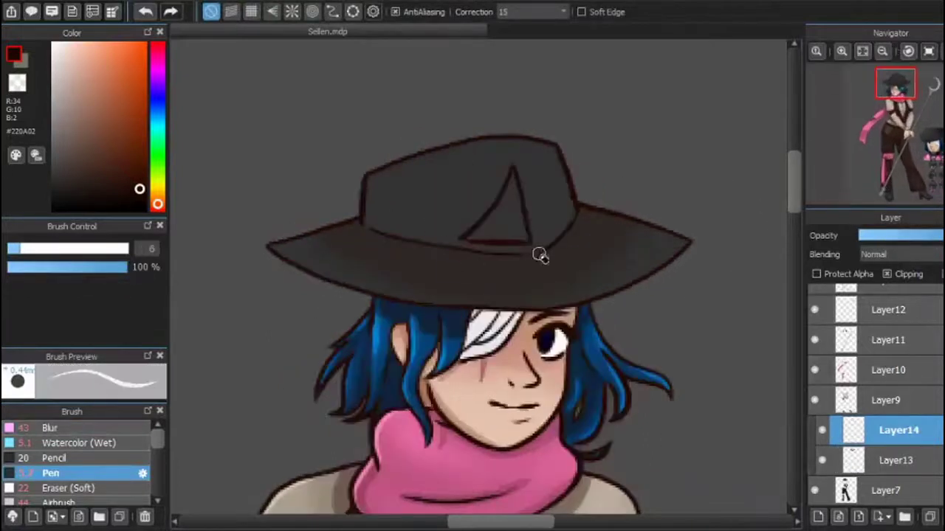
drag(540, 253, 467, 221)
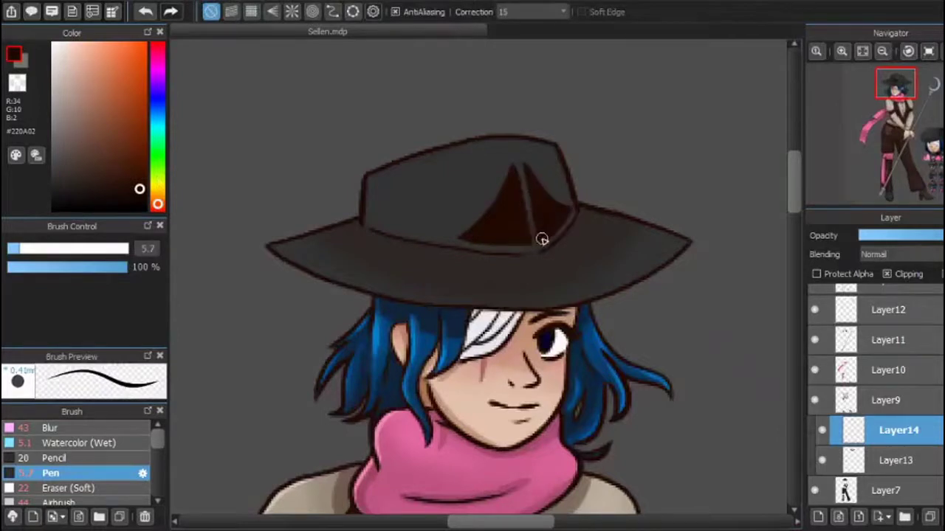
mouse_move(896, 85)
mouse_down()
mouse_move(929, 157)
mouse_move(899, 101)
mouse_up()
scroll(454, 214, up, 2)
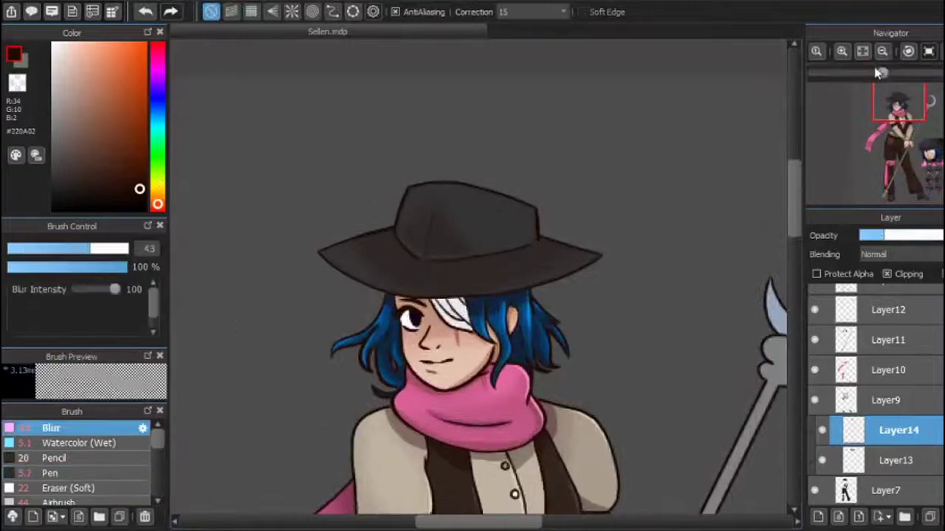
On a new clipped layer, airbrush #220A02 shading over the side of the hat nearest the crease at size 44 and 45% opacity
key(ctrl+shift+n)
key(h)
key(h)
click(62, 502)
drag(359, 249, 401, 190)
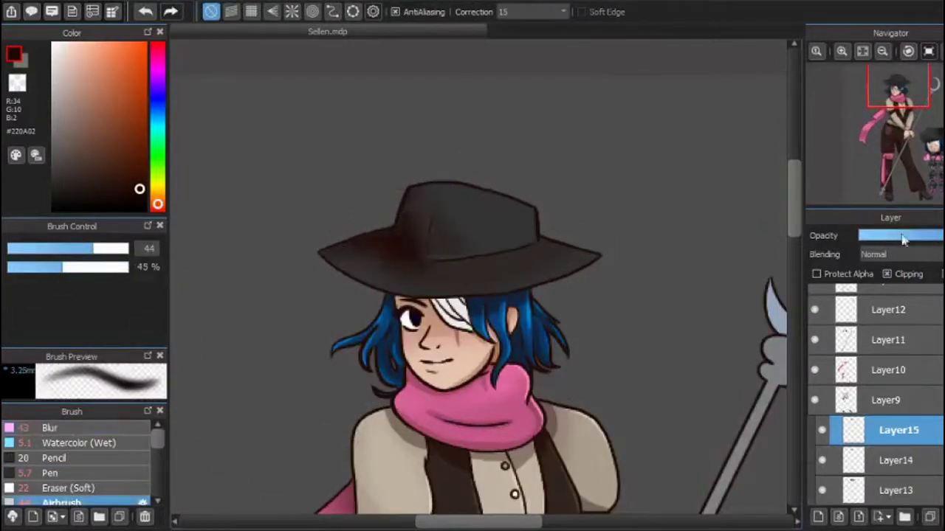
On a new layer, pen #4F4F4F highlights on the hat at size 5.7
alt+click(500, 213)
click(50, 474)
key(ctrl+shift+n)
key(h)
scroll(401, 159, up, 2)
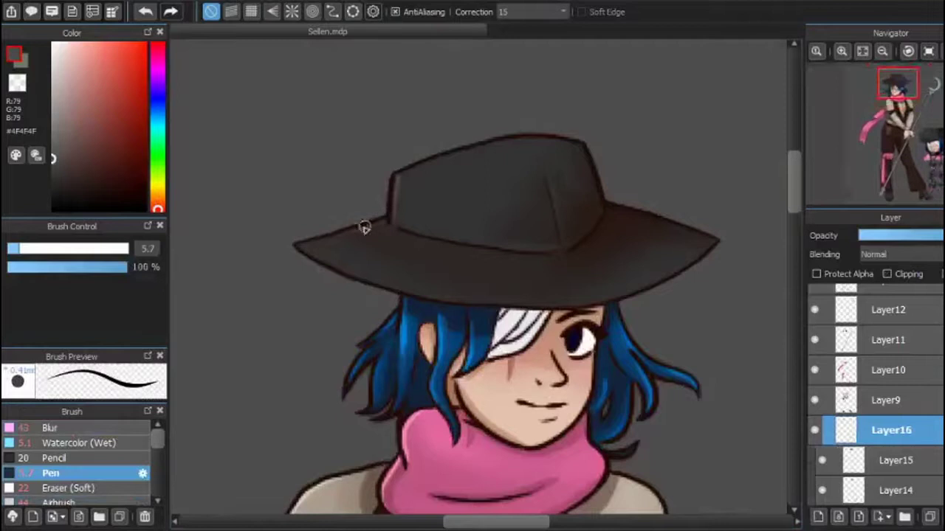
Toggle layer visibility with the whole figure in view to compare the shading and highlights
click(902, 55)
scroll(879, 384, down, 2)
click(823, 382)
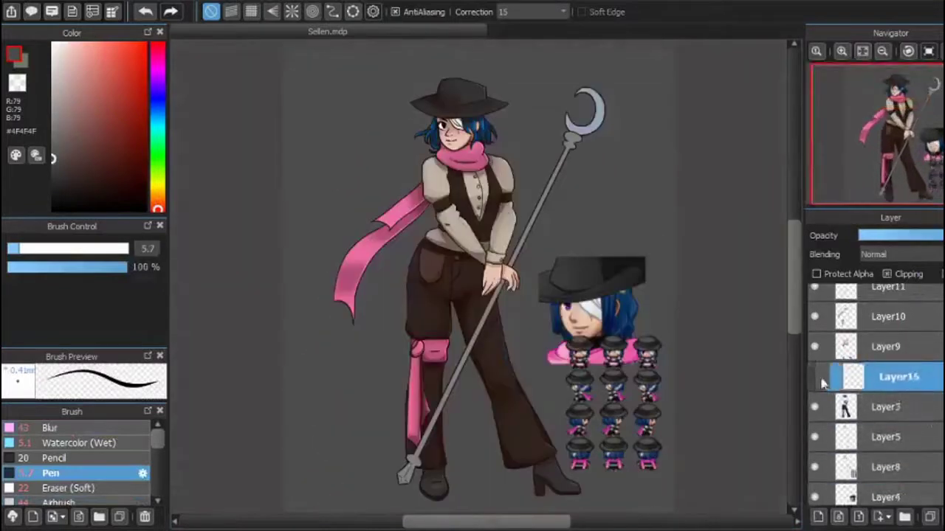
scroll(879, 384, up, 3)
click(820, 392)
Shade the facets of the staff's pointed lower tip with #220A02 at size 5.7 on a clipped layer at reduced opacity
scroll(457, 432, up, 2)
scroll(417, 405, up, 2)
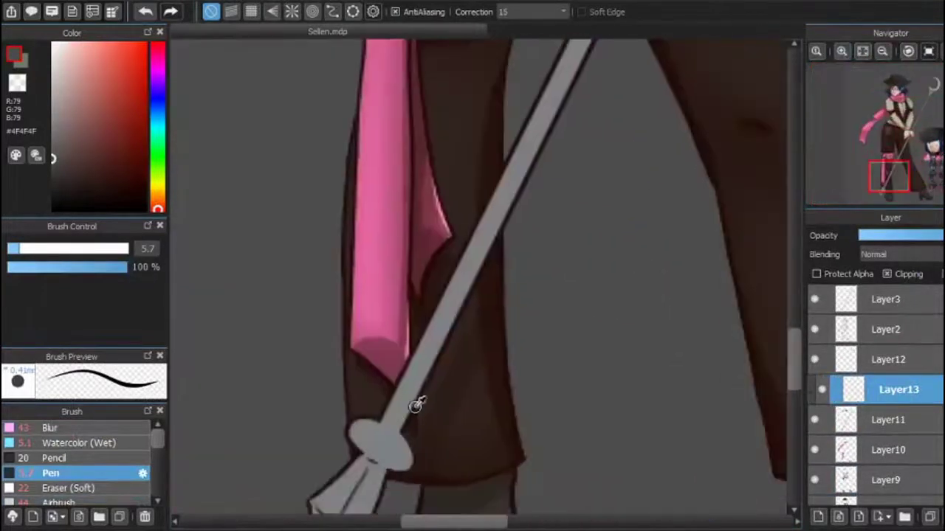
alt+click(753, 97)
scroll(384, 448, down, 1)
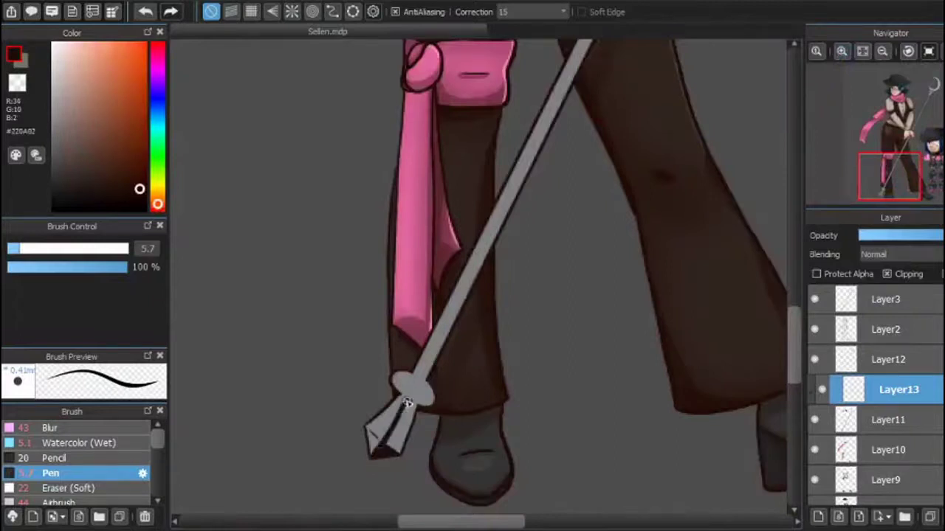
key(ctrl+j)
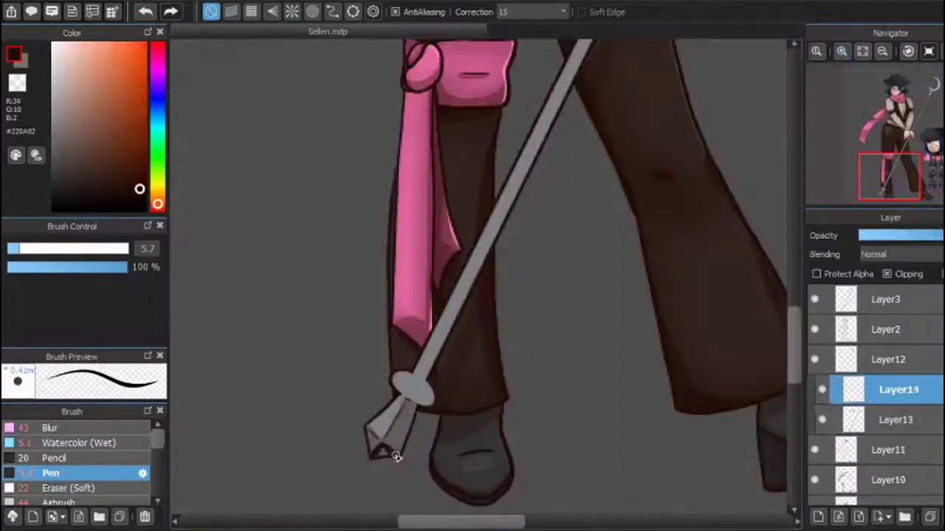
click(879, 418)
key(ctrl+z)
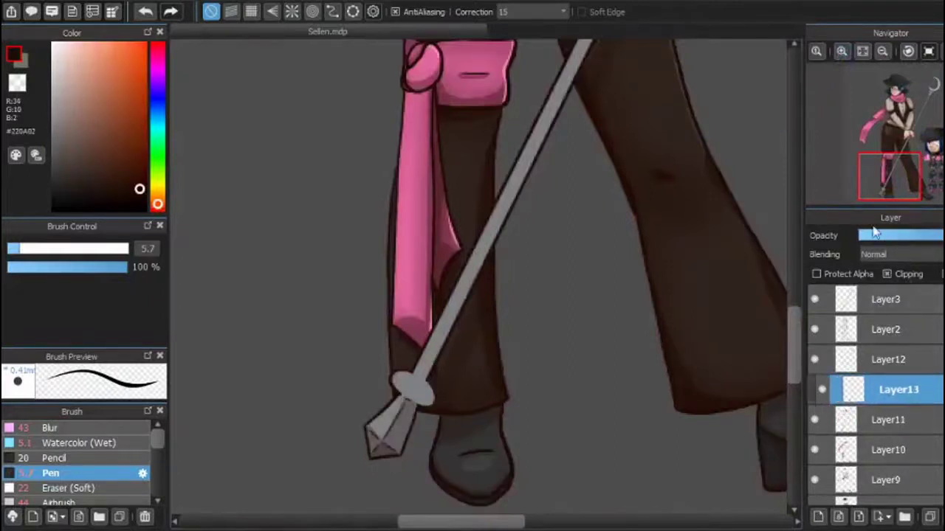
click(895, 237)
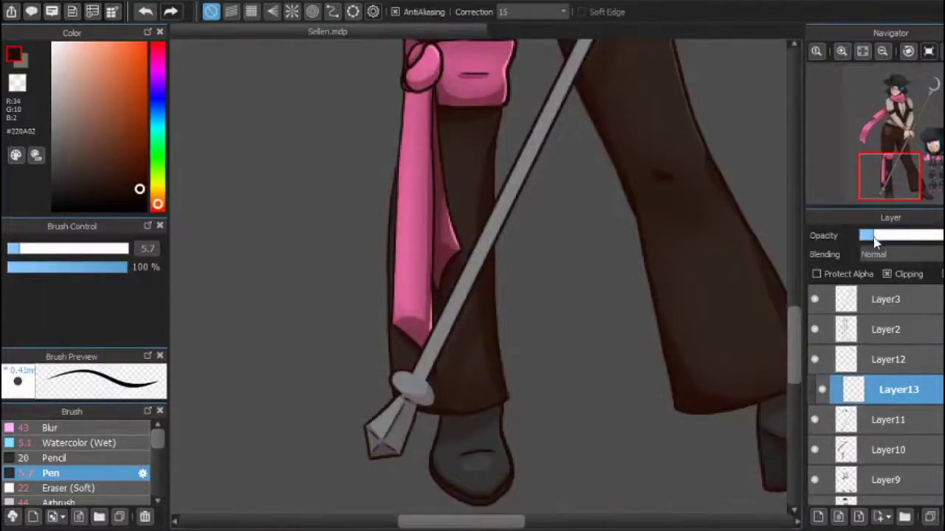
Shade along the staff's shaft with #220A02 at size 15, and under the knobs below the crescent at size 9.2
scroll(793, 342, up, 2)
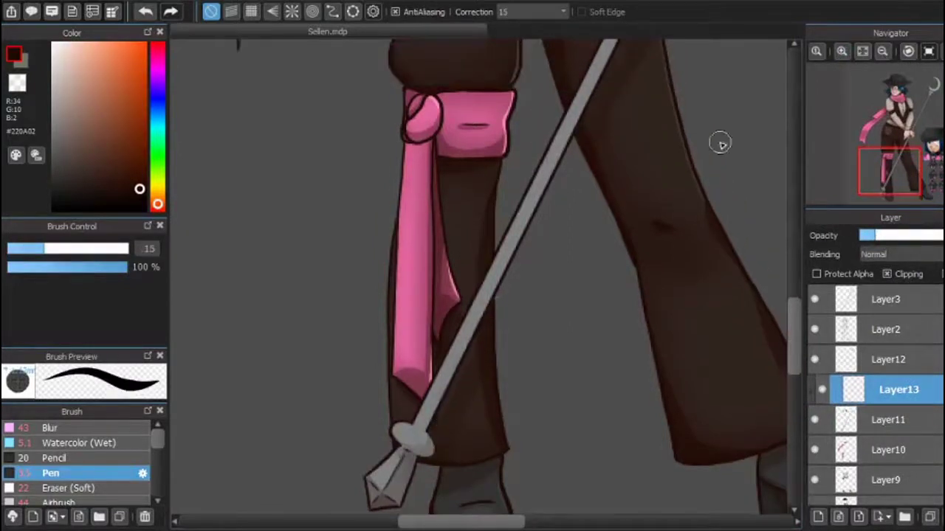
key(ctrl+minus)
mouse_move(449, 391)
mouse_down()
mouse_move(397, 357)
mouse_move(675, 177)
mouse_up()
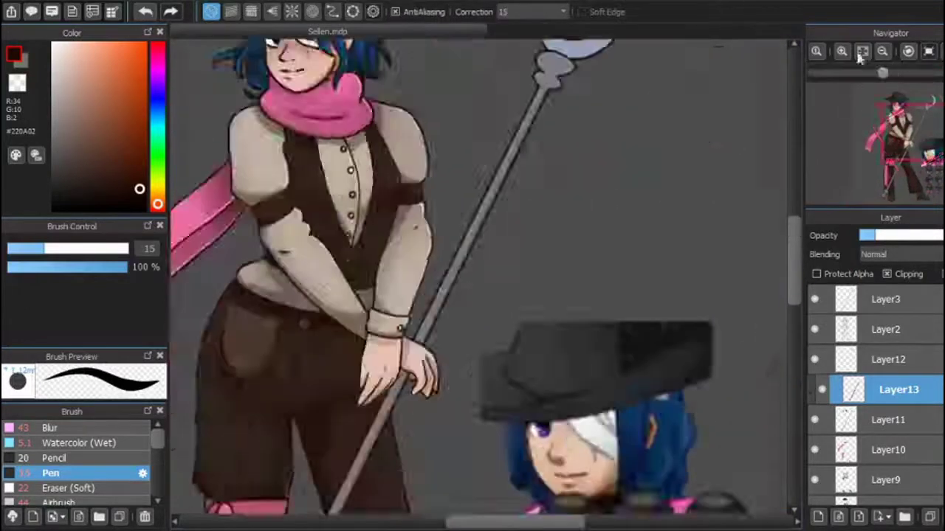
scroll(619, 290, up, 3)
key(bracketleft)
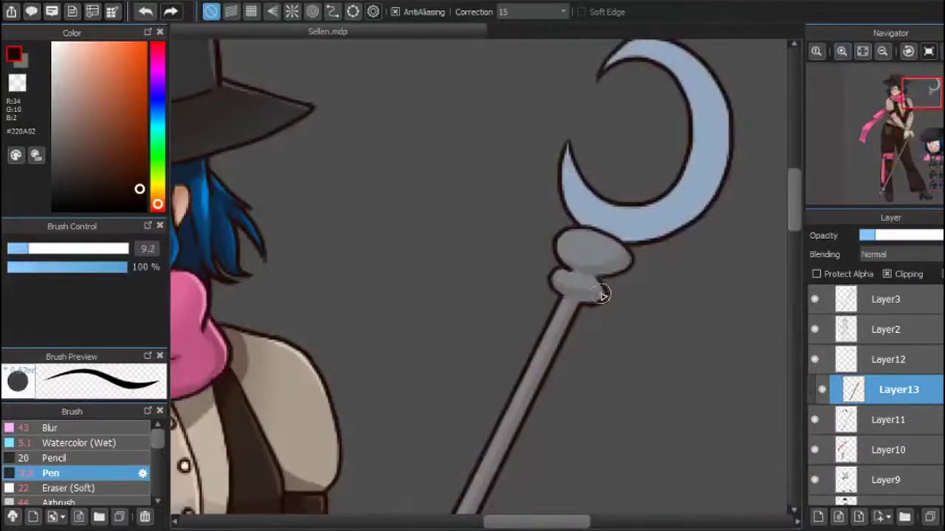
On a new clipped layer, highlight the staff knobs below the crescent with a light grey sampled from them at size 9.2
key(ctrl+shift+n)
click(888, 274)
alt+click(584, 247)
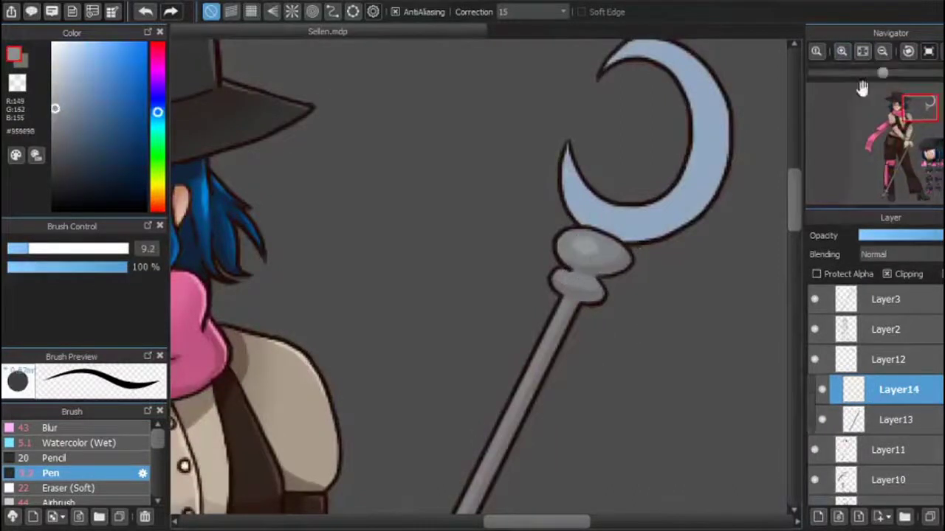
Merge the finished staff shading and shade the crescent with #220A02 at size 9.2 on a new clipped layer
scroll(867, 84, down, 3)
drag(886, 420, 886, 359)
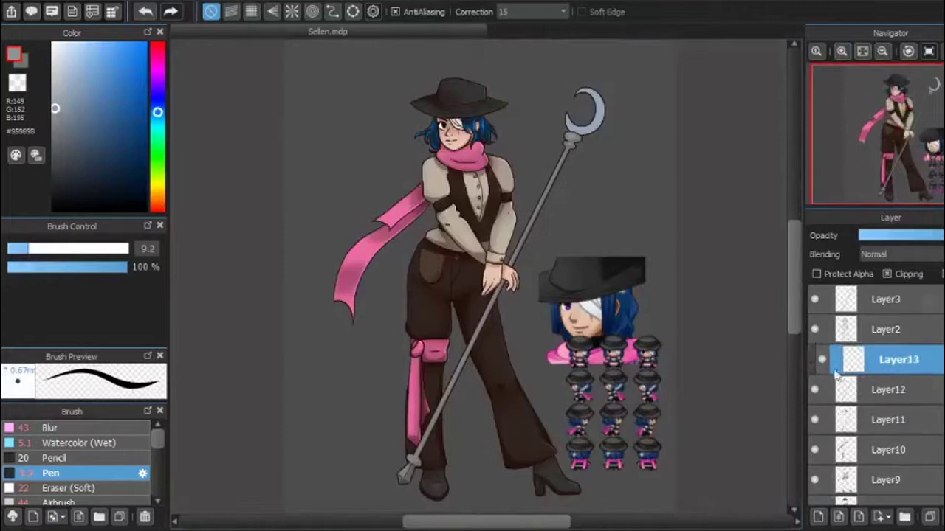
scroll(923, 140, up, 3)
drag(923, 140, 932, 87)
alt+click(481, 350)
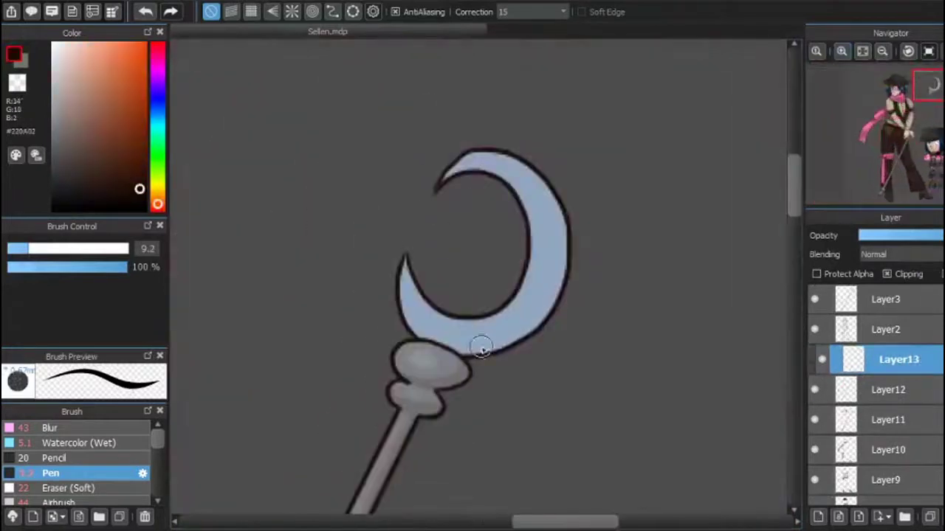
drag(511, 307, 413, 280)
click(908, 52)
mouse_move(414, 317)
mouse_down()
mouse_move(428, 211)
mouse_move(516, 164)
mouse_up()
click(908, 51)
key(ctrl+z)
Airbrush soft #220A02 shading over the crescent at size 44 on a new clipped layer with reduced opacity
key(ctrl+shift+n)
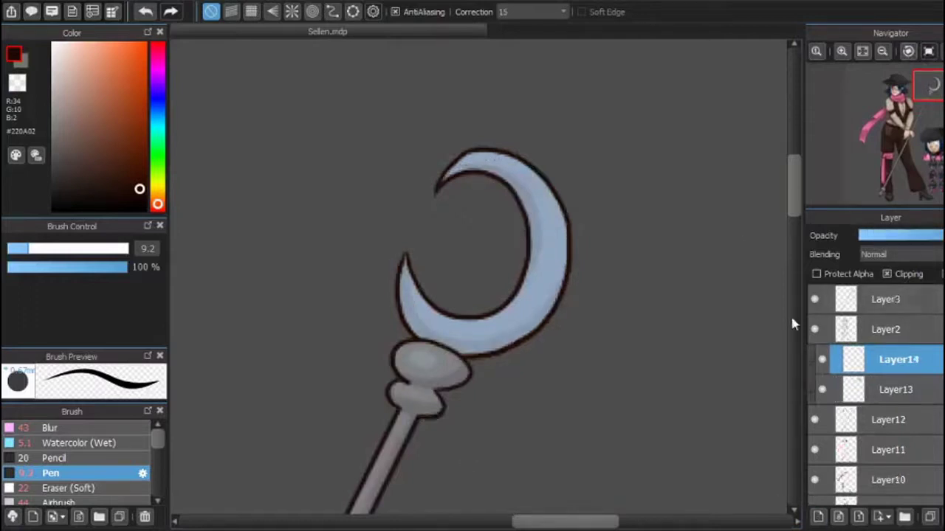
click(59, 502)
click(862, 51)
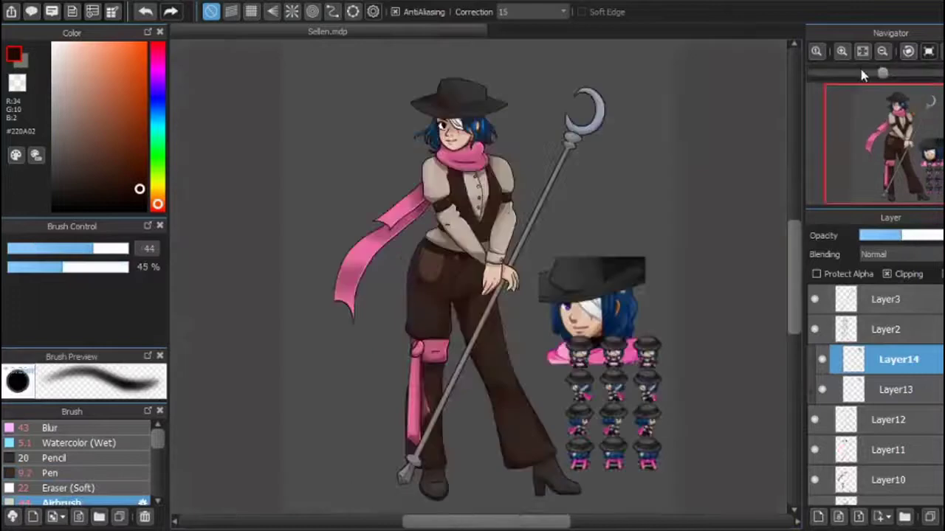
Hide the reference image layers and paint a pale blue #D9E2ED background on a new layer beneath the figure
scroll(886, 472, down, 5)
key(ctrl+shift+n)
click(814, 400)
click(815, 430)
click(157, 112)
click(59, 53)
click(50, 473)
mouse_move(324, 89)
mouse_down()
mouse_move(395, 362)
mouse_move(628, 253)
mouse_up()
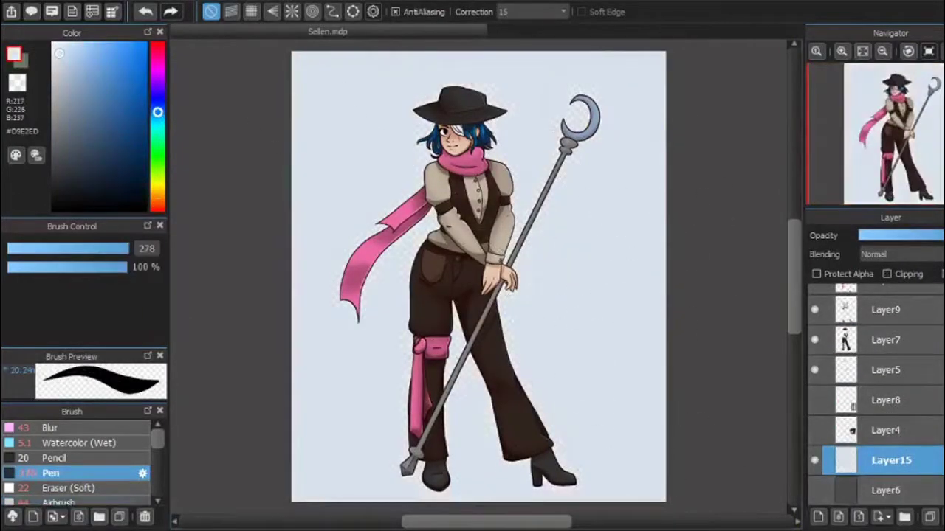
Draw a large filled #47AEDD circle behind the figure and shift it slightly upward
key(u)
click(157, 119)
click(116, 65)
drag(337, 96, 641, 399)
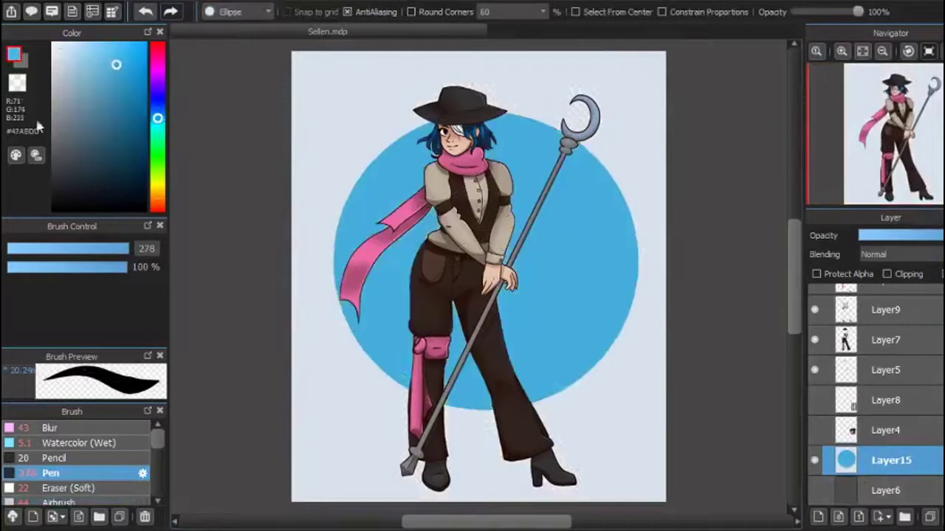
key(v)
Sample the pale background colour and draw a smaller circle on a new layer, overlapping the blue one to cut a crescent
key(b)
alt+click(606, 392)
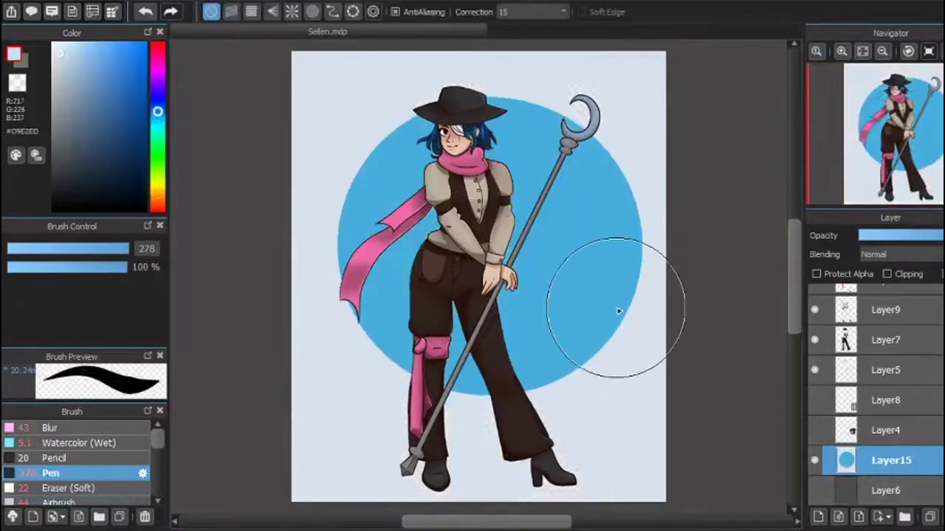
key(u)
click(818, 517)
drag(406, 144, 652, 387)
key(v)
drag(631, 352, 550, 458)
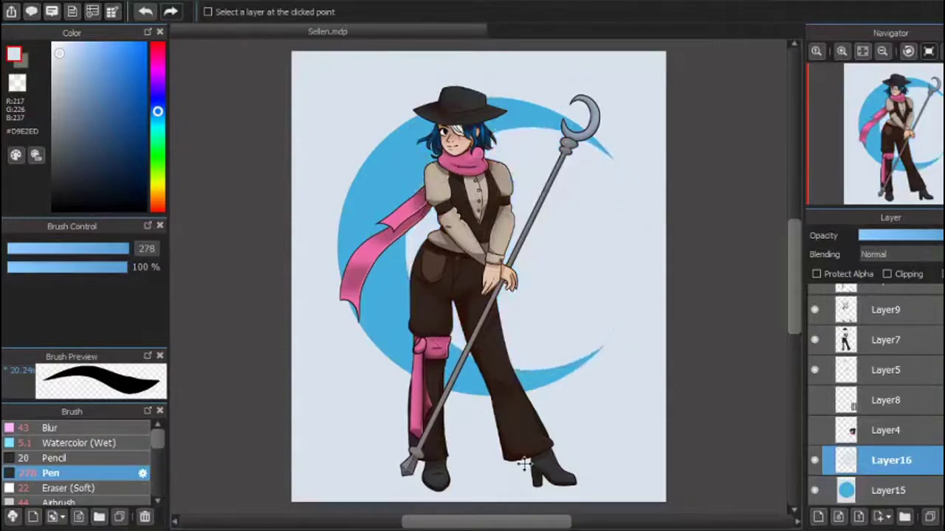
Reposition the pale circle so the blue crescent curves around the staff side, and merge it with the blue circle's layer
click(814, 461)
click(814, 461)
click(814, 460)
click(814, 460)
drag(793, 433, 656, 433)
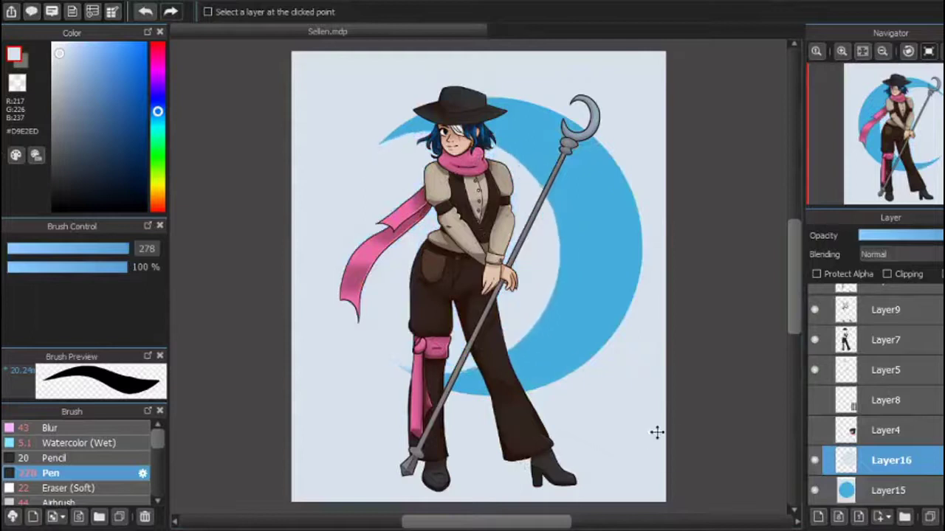
key(ctrl+e)
Highlight the staff's crescent with #D9E2ED at size 11.6 on a clipped, reduced-opacity layer placed beneath its shading layers
scroll(814, 472, up, 5)
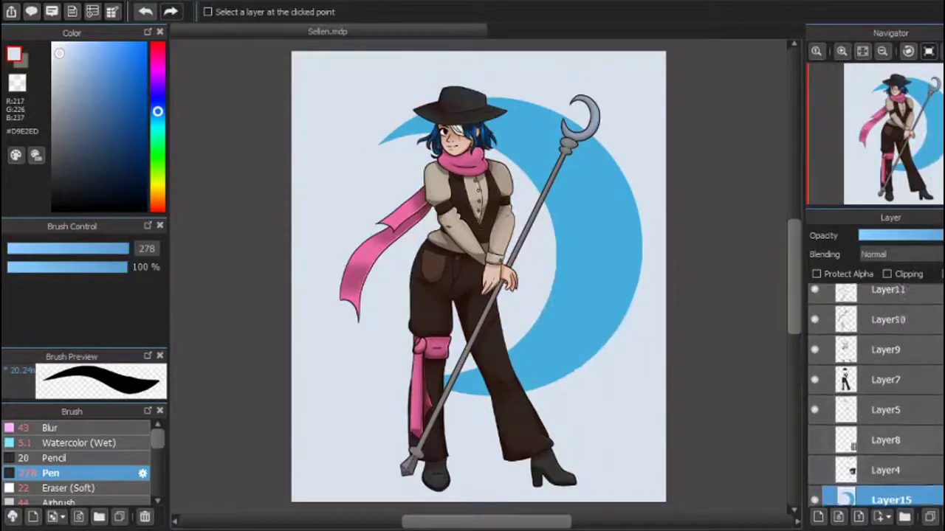
click(838, 517)
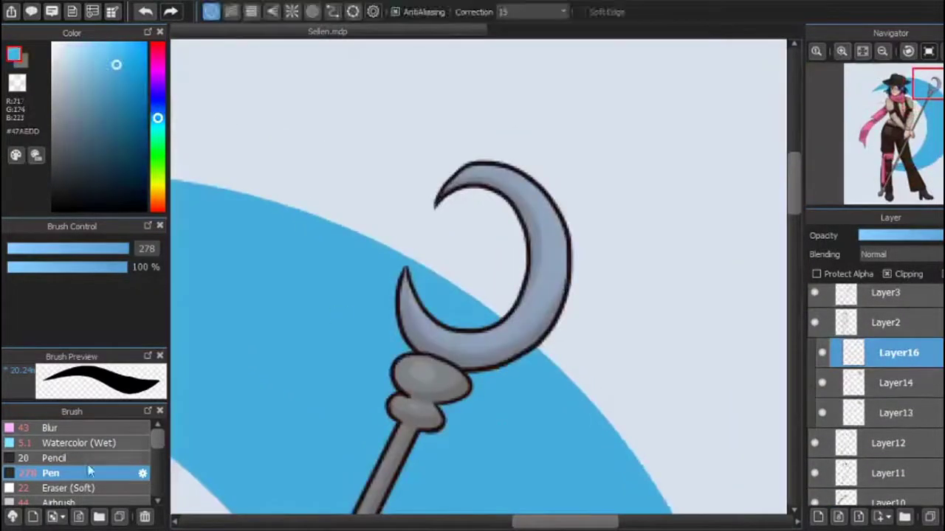
click(89, 471)
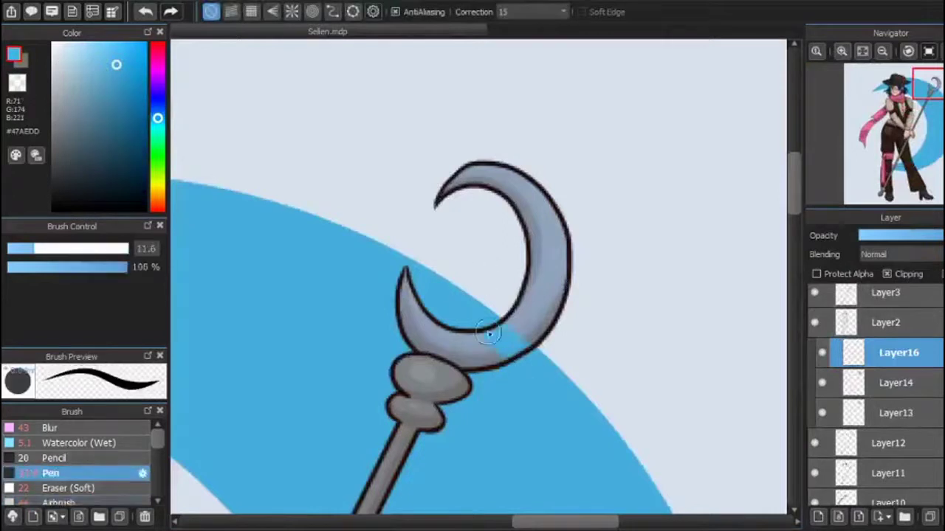
key(ctrl+z)
alt+click(610, 196)
mouse_move(473, 173)
mouse_down()
mouse_move(538, 333)
mouse_move(443, 328)
mouse_up()
click(880, 238)
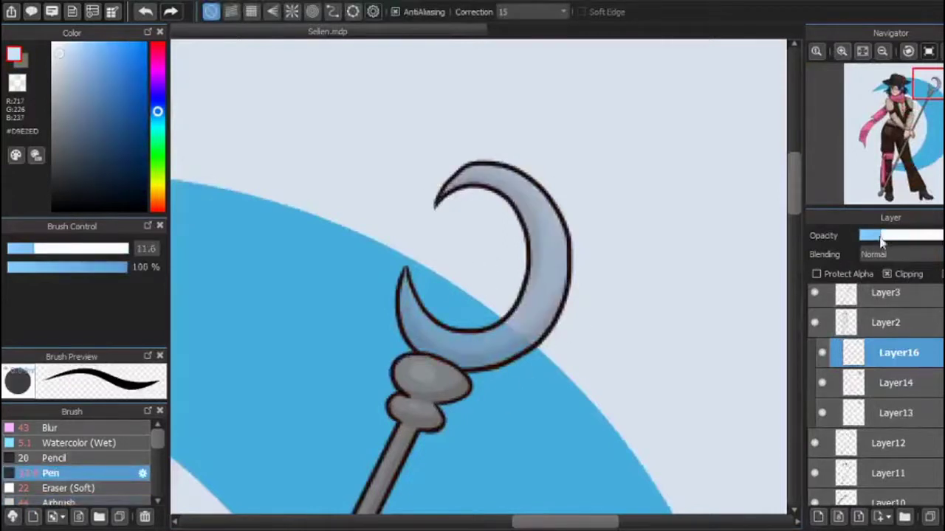
key(ctrl+minus)
key(ctrl+Down)
key(ctrl+Down)
Soften the crescent's highlight with its sampled grey-blue, airbrushed at size 19 on a clipped layer beneath the shading
alt+click(484, 244)
click(62, 504)
key(ctrl+shift+n)
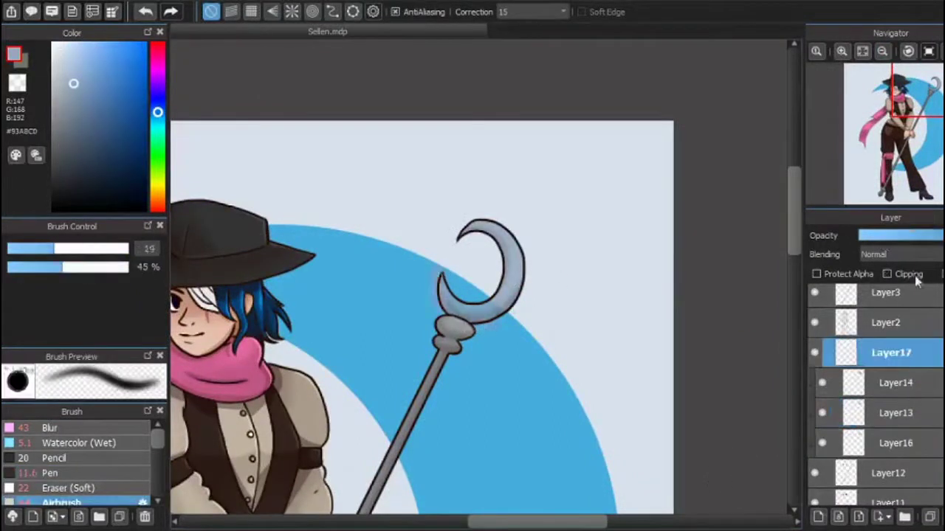
click(914, 277)
key(ctrl+Down)
key(ctrl+Down)
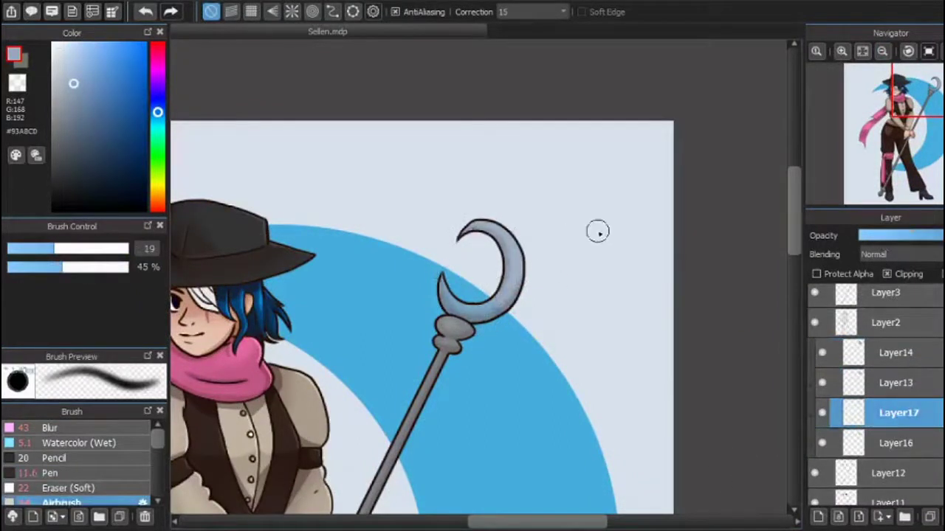
Tint the crescent with #16A8EA at size 135 on a new clipped layer set to Overlay at reduced opacity
key(ctrl+shift+n)
click(138, 55)
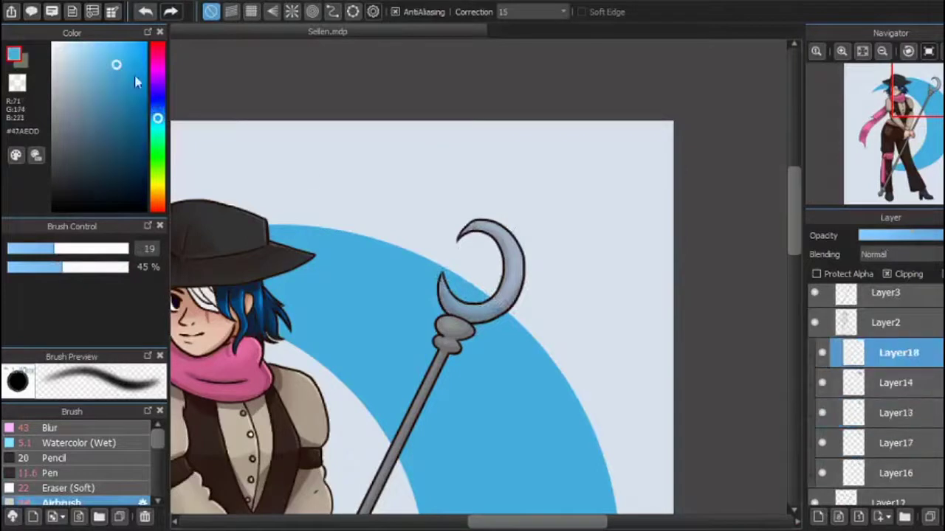
click(50, 473)
drag(483, 236, 453, 338)
click(900, 254)
click(901, 314)
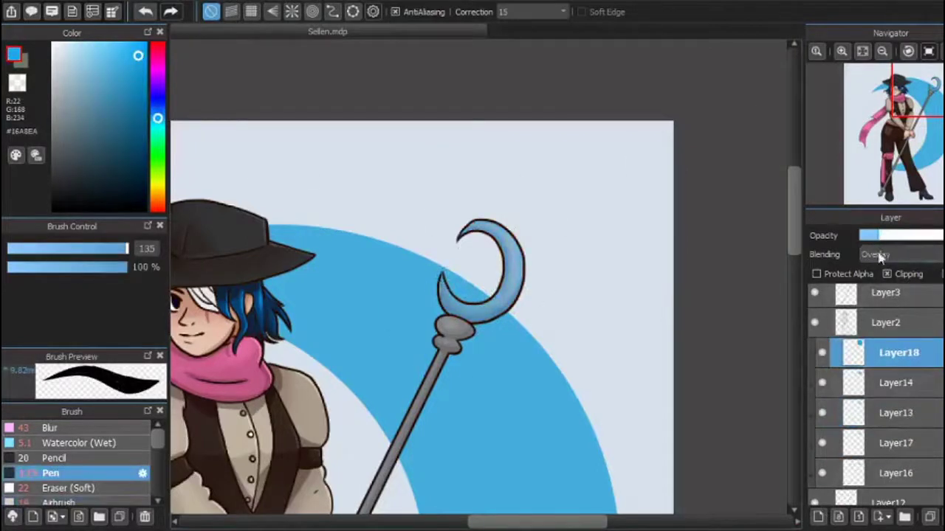
Try a blue #16A8EA airbrush glow around the crescent at size 197 on a low-opacity Overlay layer
click(61, 503)
click(454, 200)
key(ctrl+z)
key(ctrl+shift+n)
click(862, 51)
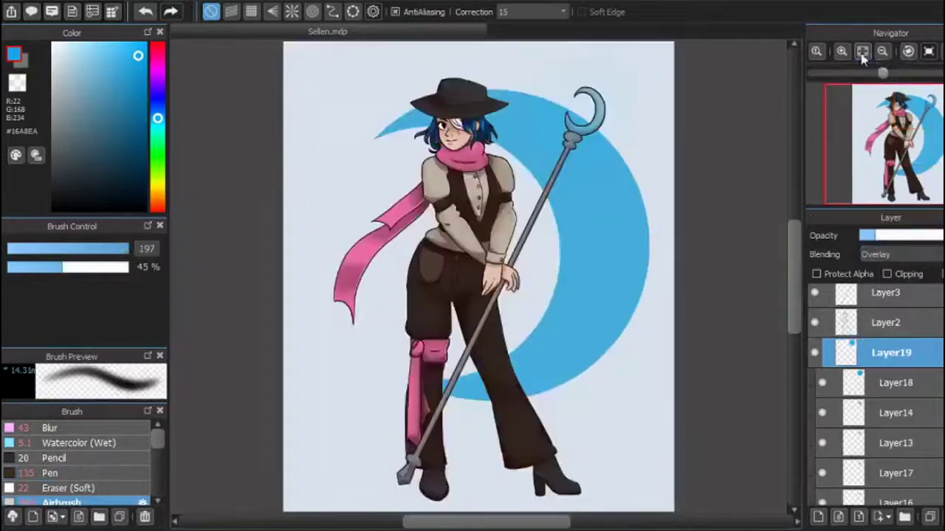
click(841, 51)
Try a green airbrush glow around the crescent at size 197 on a new layer with changed blending and reduced opacity
click(818, 517)
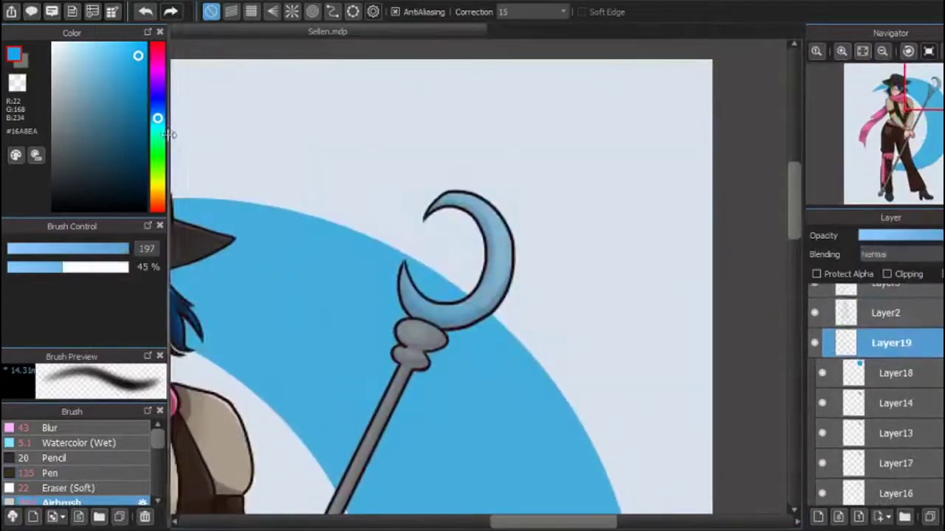
drag(158, 118, 158, 148)
drag(413, 221, 502, 280)
click(901, 254)
drag(938, 236, 874, 235)
Add small highlights to the crescent at size 6.3 on a clipped layer, replacing the white trial with pale green #A6FFBB
click(818, 517)
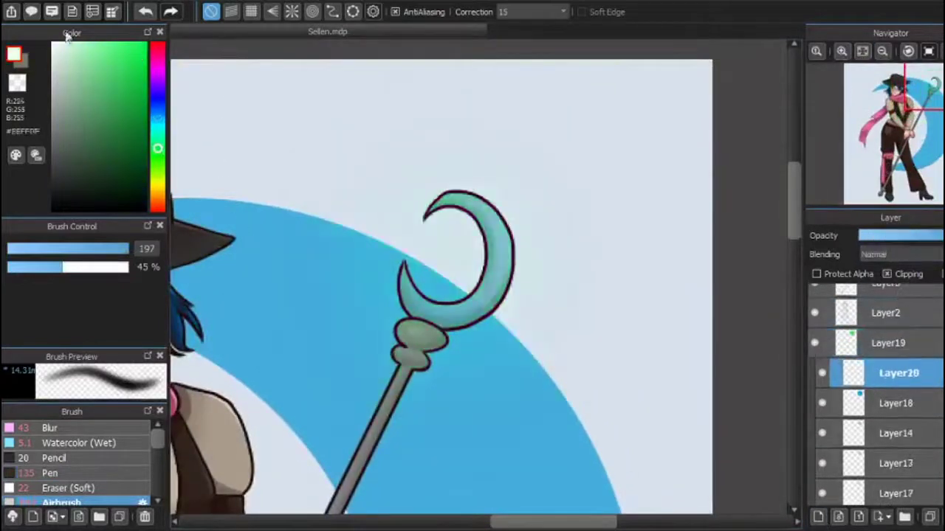
click(50, 473)
click(26, 249)
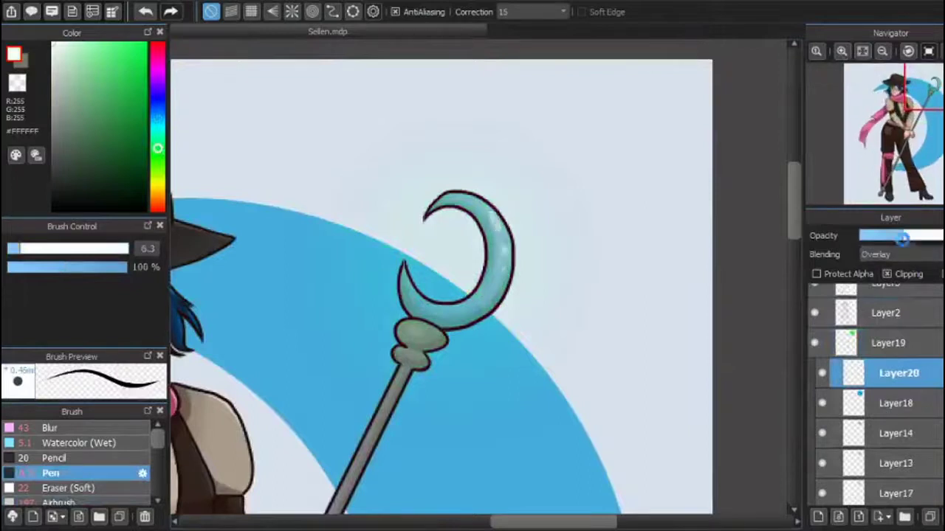
key(ctrl+z)
key(ctrl+z)
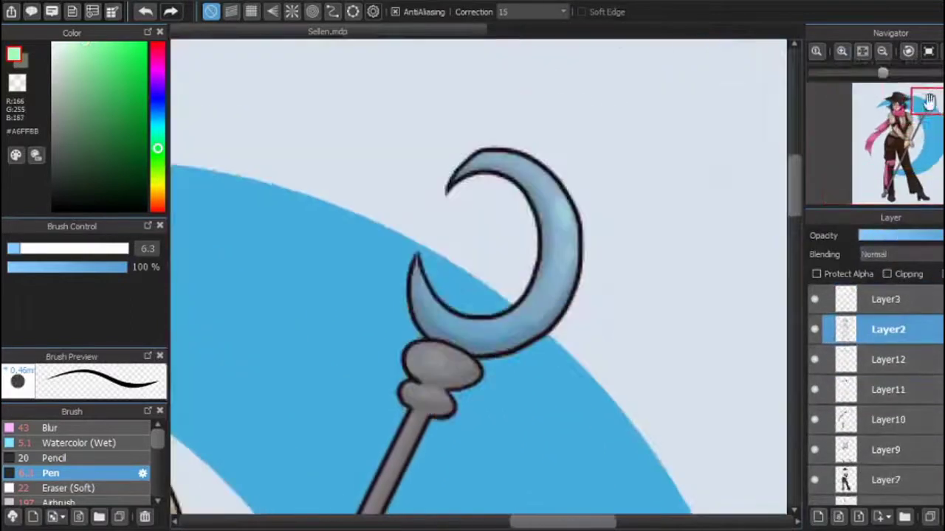
Clean up the crescent's line art with the soft eraser at size 2.8
key(e)
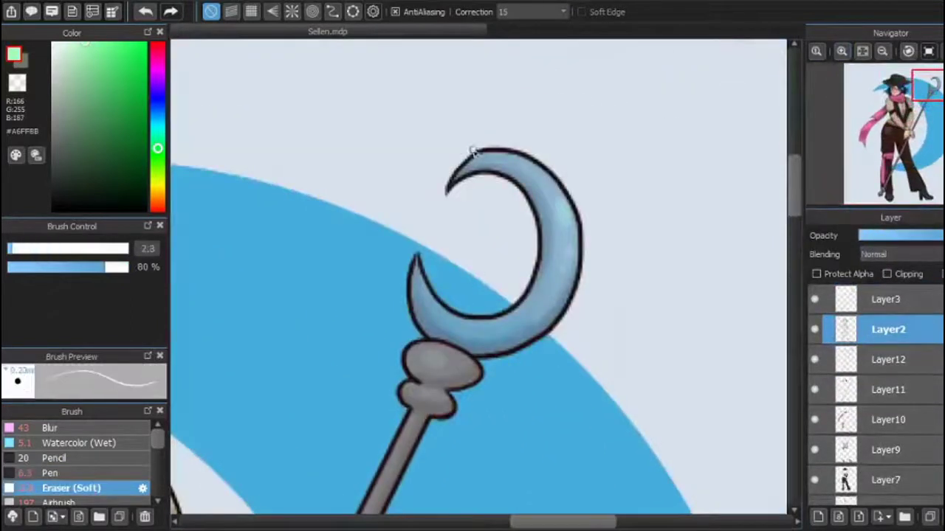
key(ctrl+Up)
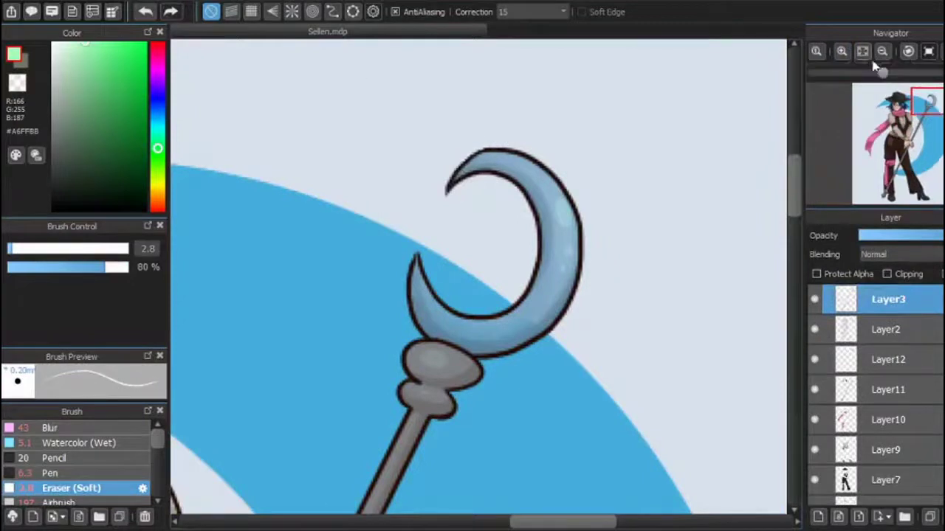
click(863, 51)
Shade the white patch over the covered eye with #220A02 at size 6.3 on a new clipped layer
key(ctrl+shift+n)
click(887, 273)
click(890, 111)
click(842, 51)
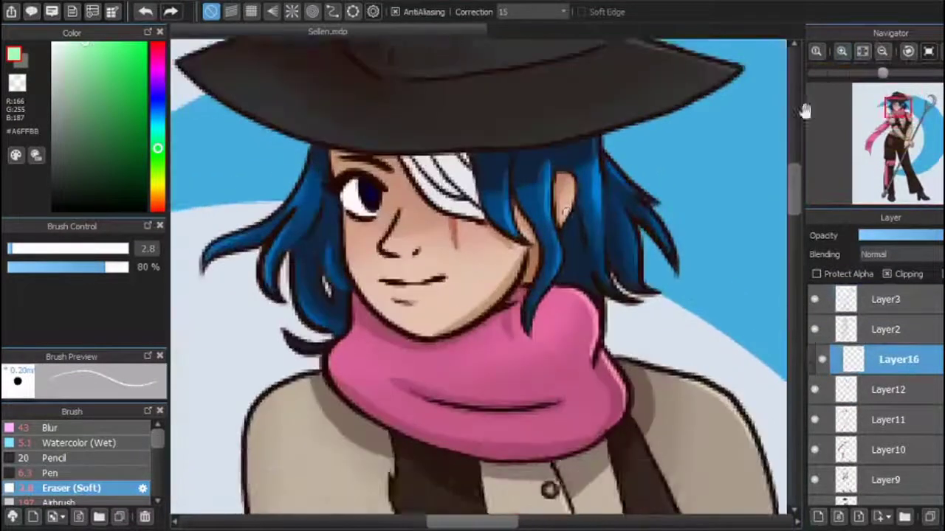
click(51, 473)
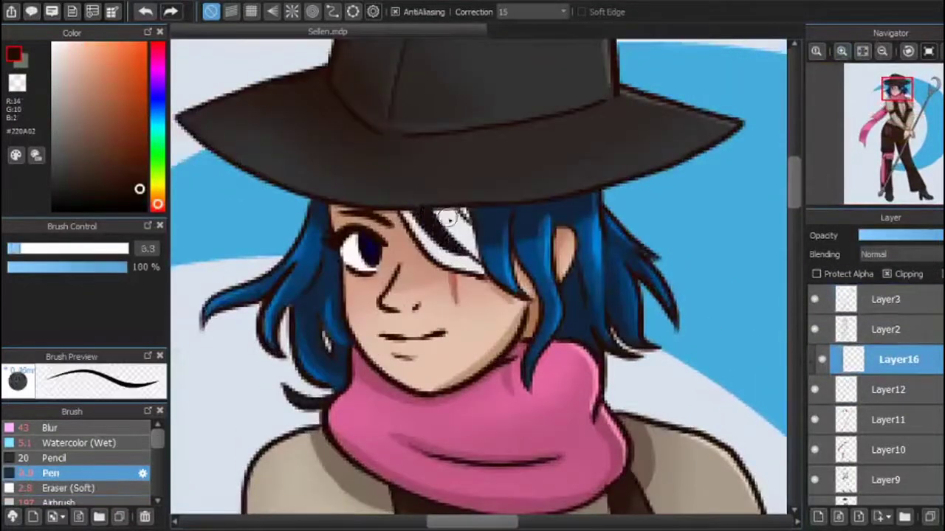
Add a second #220A02 shading pass to the white eye patch at reduced opacity and merge it into the first
key(ctrl+shift+n)
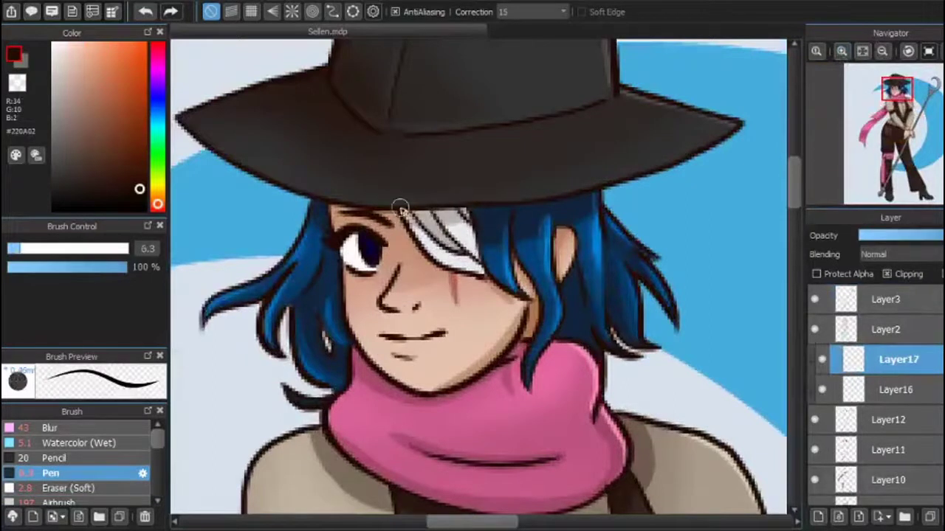
click(890, 236)
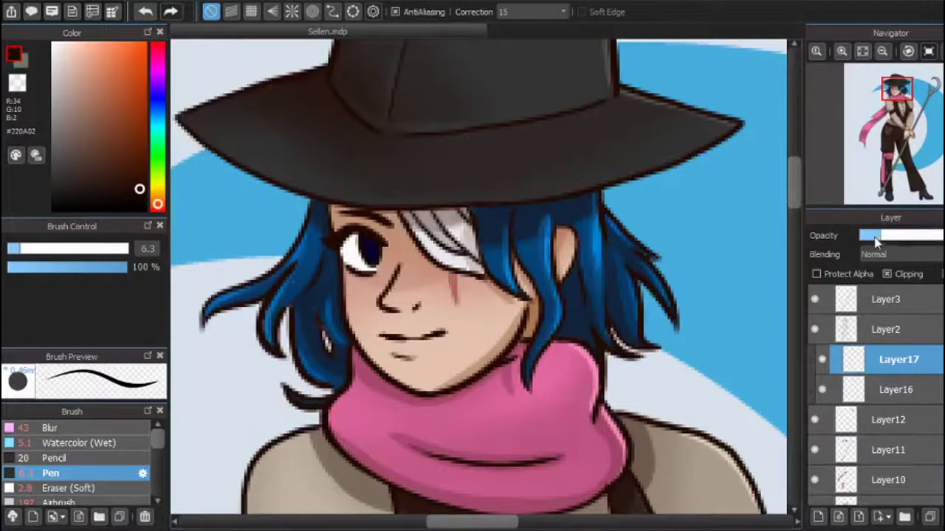
key(ctrl+e)
Switch to the hair and eye colour layer and darken the iris with navy #11273F at size 2.2
scroll(491, 512, left, 3)
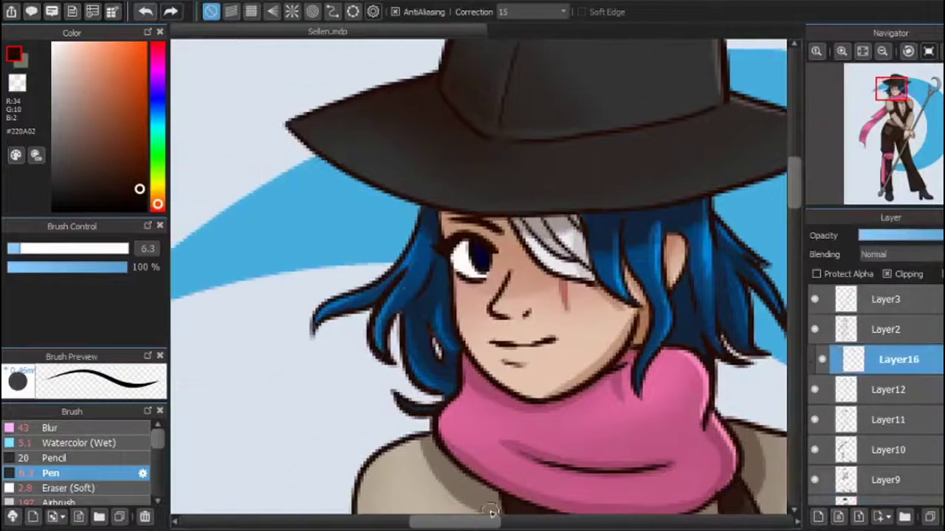
alt+click(435, 421)
click(11, 251)
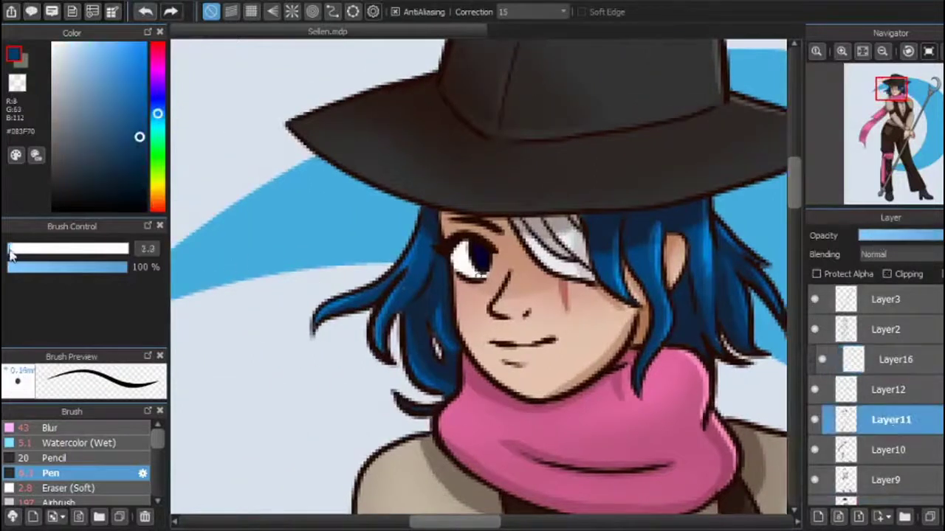
scroll(425, 344, down, 5)
scroll(425, 344, up, 5)
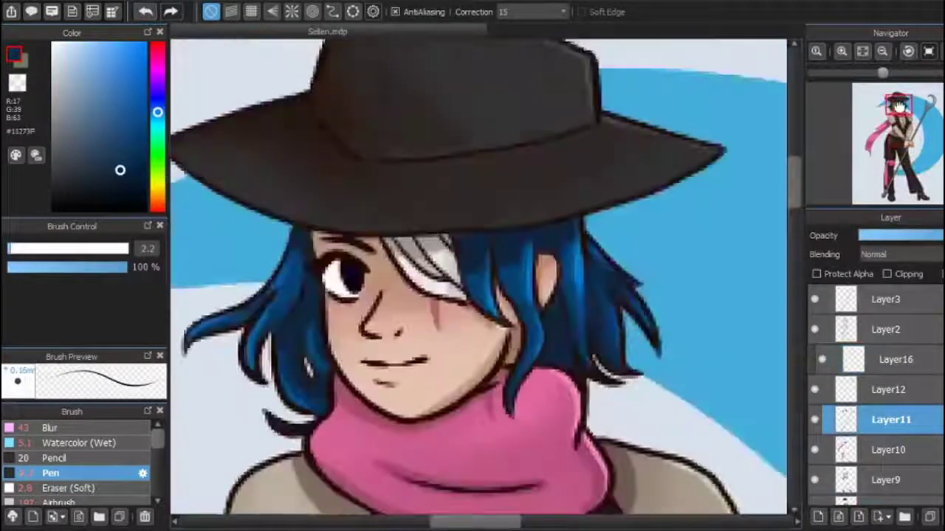
Colour the iris with blue #273C8B and violet #6417E2 accents, mirroring the view to check the face
scroll(425, 344, down, 2)
click(157, 103)
click(157, 104)
key(h)
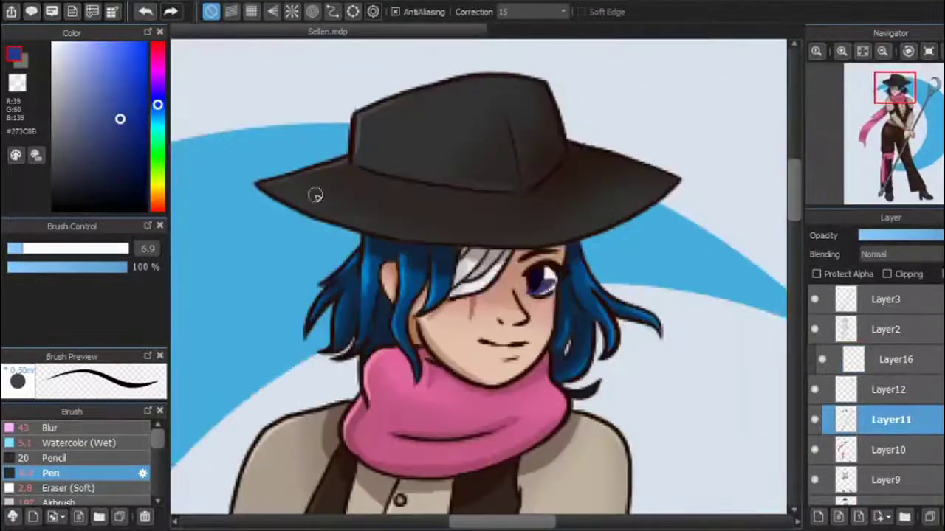
alt+click(537, 280)
key(b)
key(b)
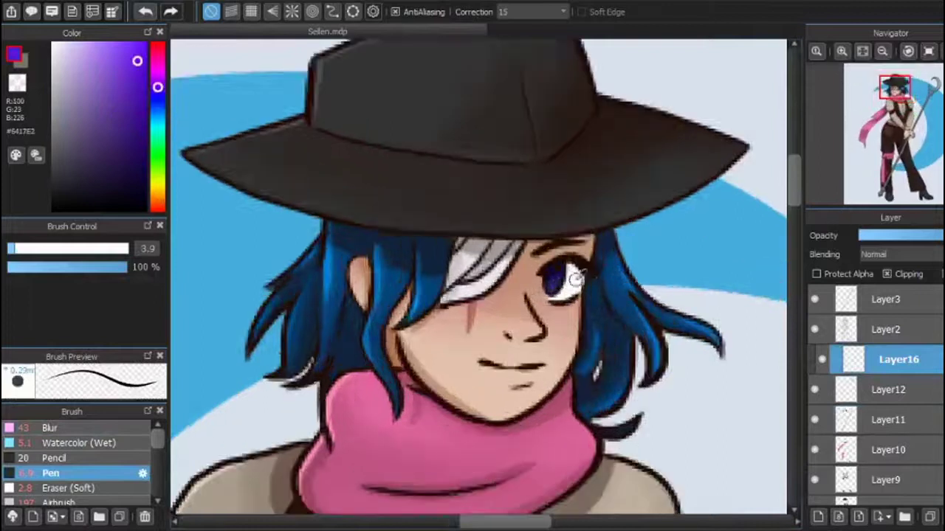
Shade the upper eye white with #220A02 at size 3.9 on a new clipped layer, restore the unmirrored view and merge down
alt+click(567, 275)
key(ctrl+shift+n)
key(h)
scroll(500, 241, up, 2)
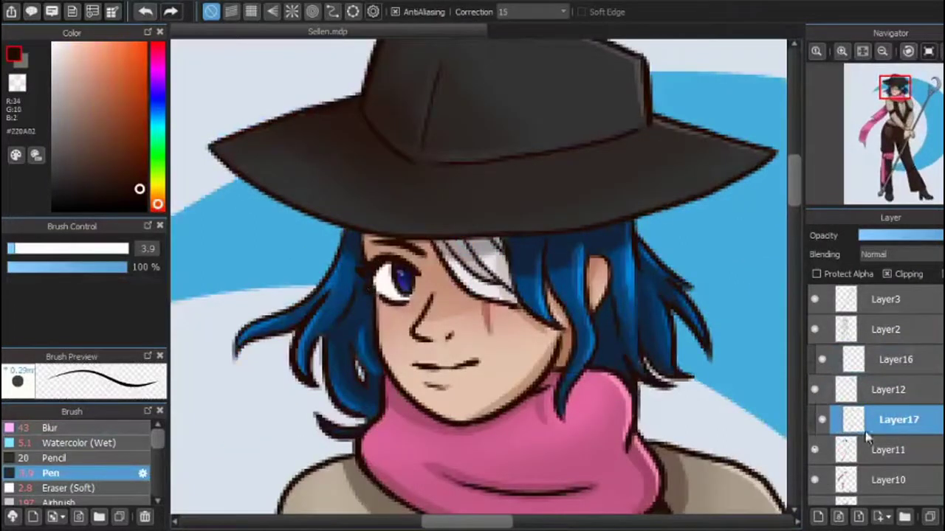
click(820, 457)
key(ctrl+e)
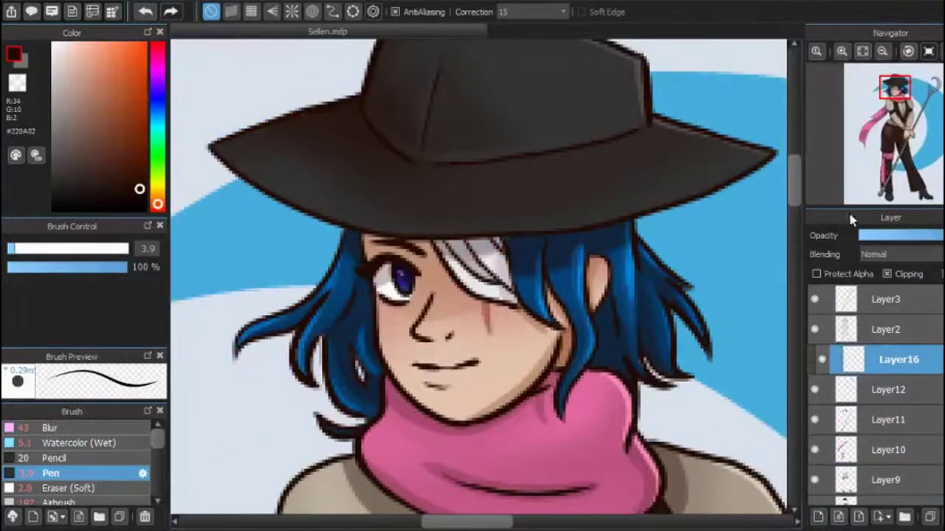
Merge the eye shading down and paint a #587599 oval ground shadow beneath the boots on a new reduced-opacity layer behind the figure
key(ctrl+e)
scroll(480, 273, down, 3)
alt+click(605, 332)
click(91, 110)
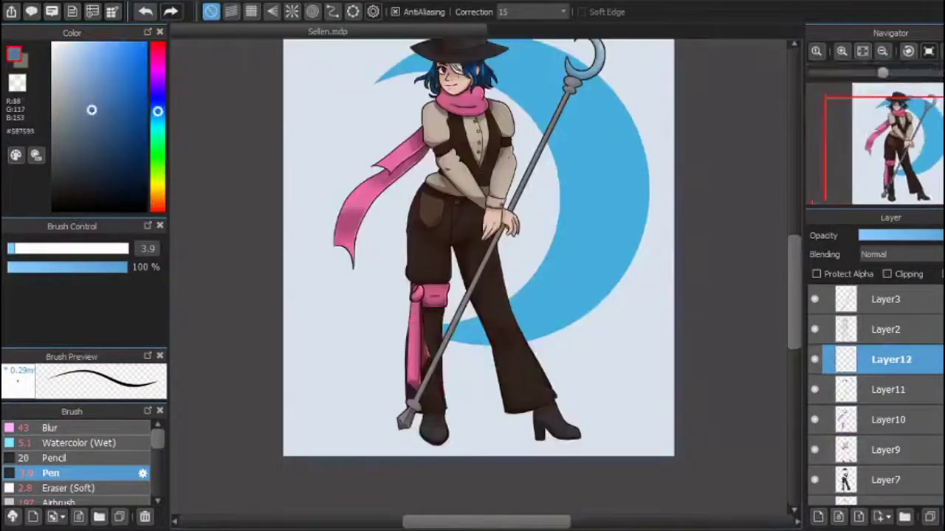
key(ctrl+z)
key(ctrl+z)
scroll(479, 274, up, 2)
mouse_move(401, 255)
mouse_down()
mouse_move(393, 190)
mouse_move(402, 395)
mouse_move(400, 234)
mouse_move(416, 373)
mouse_up()
key(bracketleft)
mouse_move(909, 71)
mouse_down()
mouse_move(868, 70)
mouse_move(879, 68)
mouse_up()
key(bracketleft)
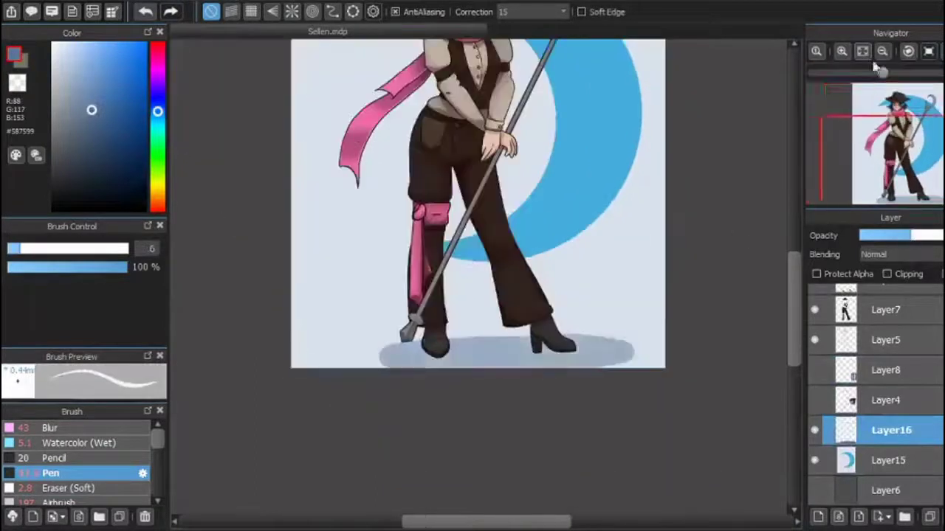
click(862, 51)
Airbrush #587599 at size 702 across the picture's lower-left half on a new top layer with Darken blending and reduced opacity
click(818, 517)
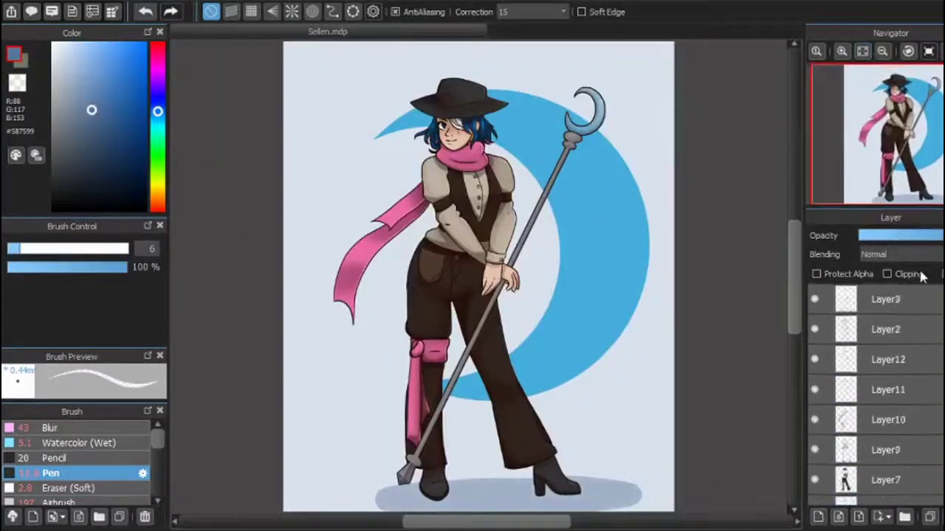
click(106, 501)
drag(479, 147, 507, 510)
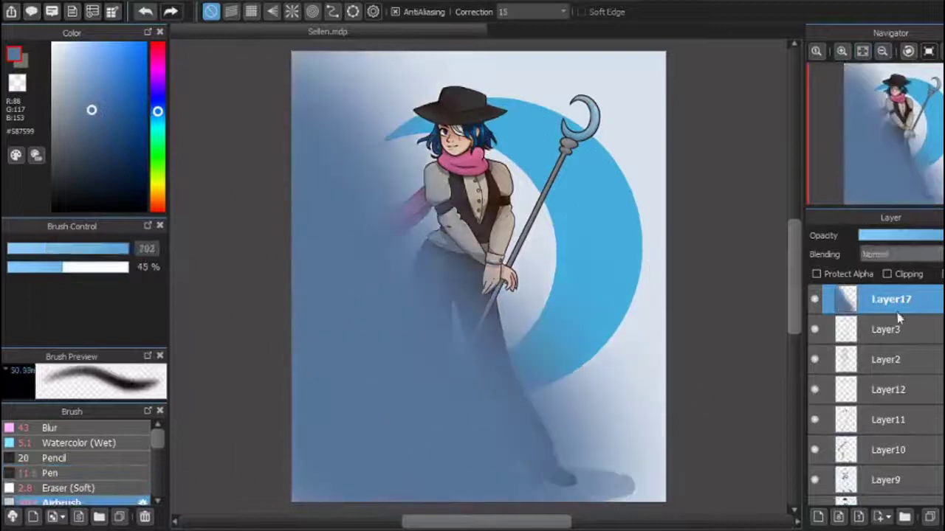
drag(937, 235, 883, 236)
click(901, 254)
click(895, 293)
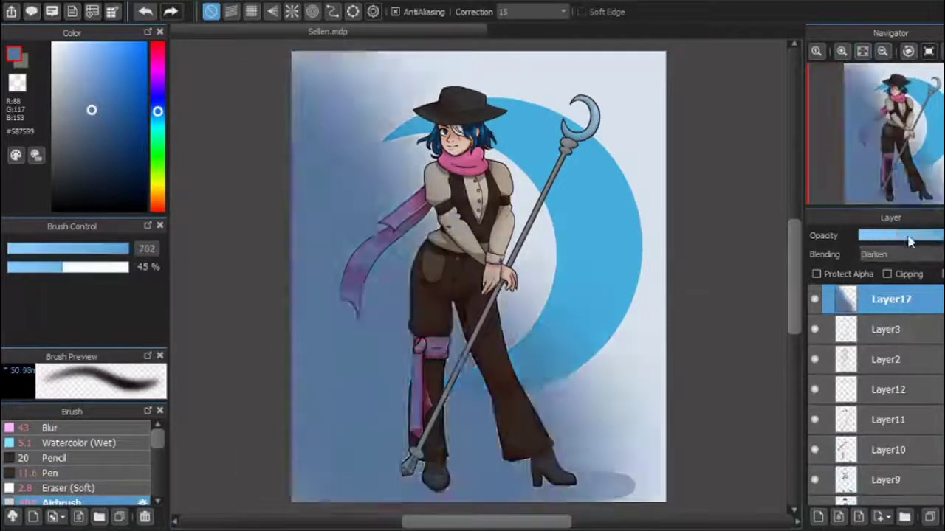
Airbrush white #FFFFFF light from the picture's right side on a new Overlay layer at size 702 and lower its opacity
click(818, 517)
key(x)
drag(635, 192, 663, 215)
drag(938, 235, 897, 235)
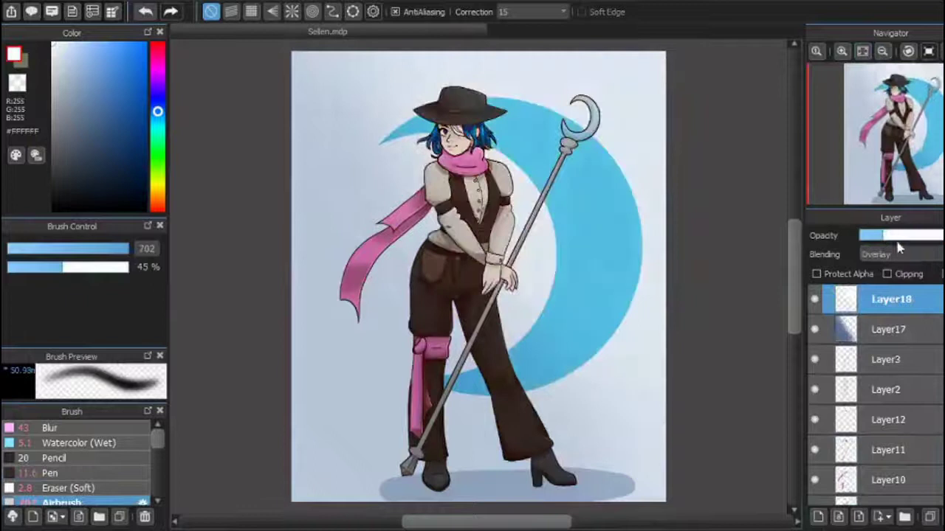
Sign the artwork with red #ED1510 initials in the lower-right corner on a new layer, using the Pen at size 5.4
scroll(472, 295, up, 3)
click(818, 517)
drag(897, 148, 939, 203)
click(50, 473)
click(158, 211)
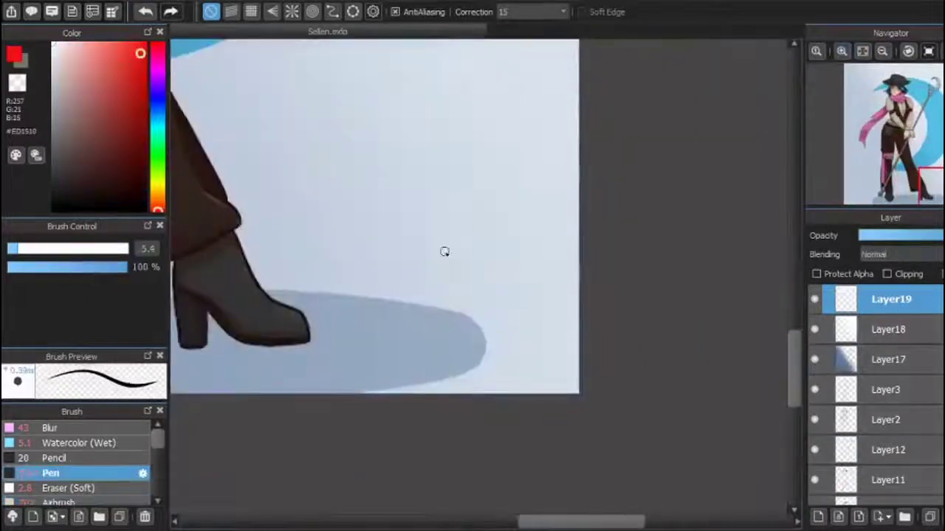
key(ctrl+z)
mouse_move(433, 270)
mouse_down()
mouse_move(498, 316)
mouse_move(517, 369)
mouse_up()
key(ctrl+0)
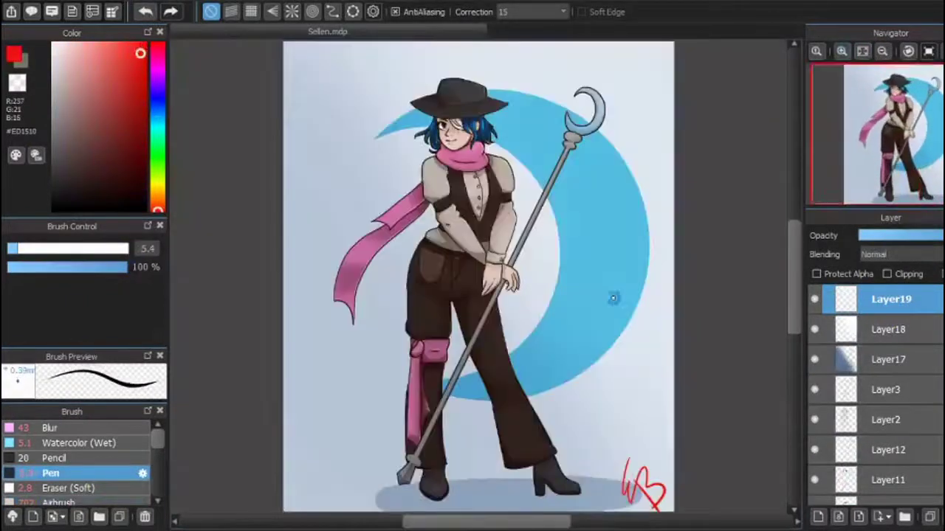